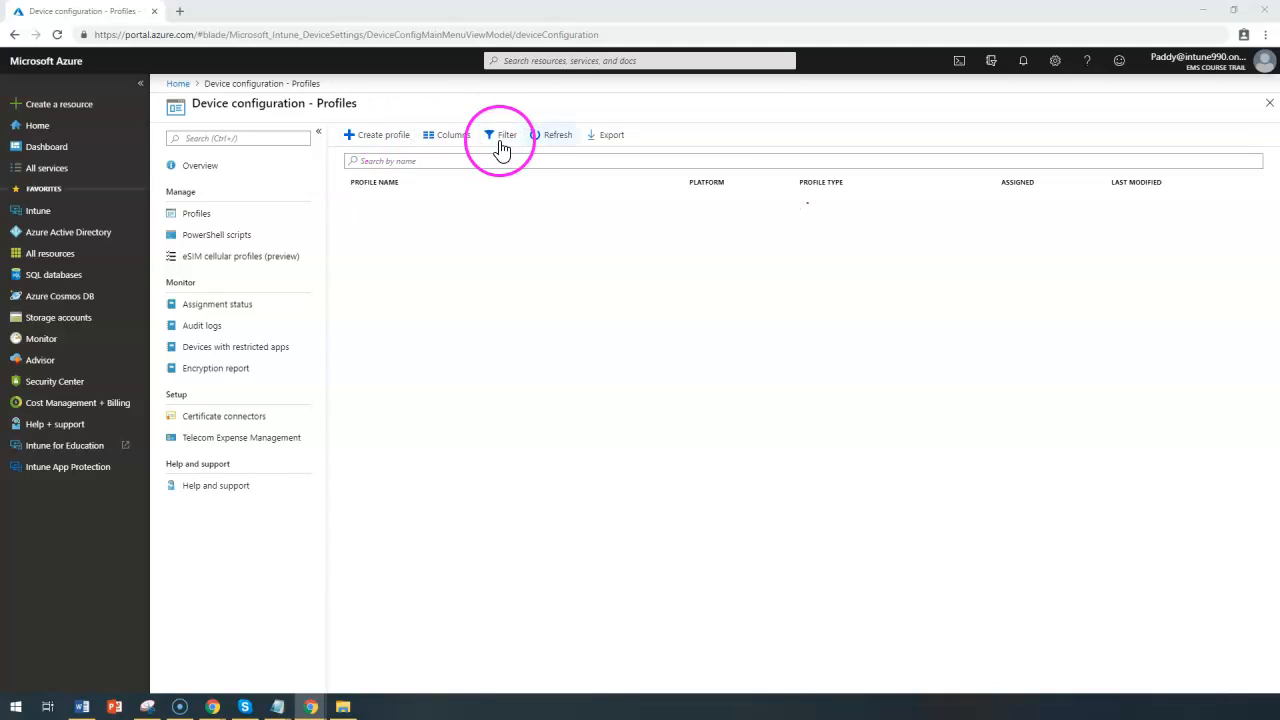
# Start a new configuration profile named "iOS Device Restrictions" with the same description, platform iOS and profile type Device restrictions
pyautogui.click(552, 136)
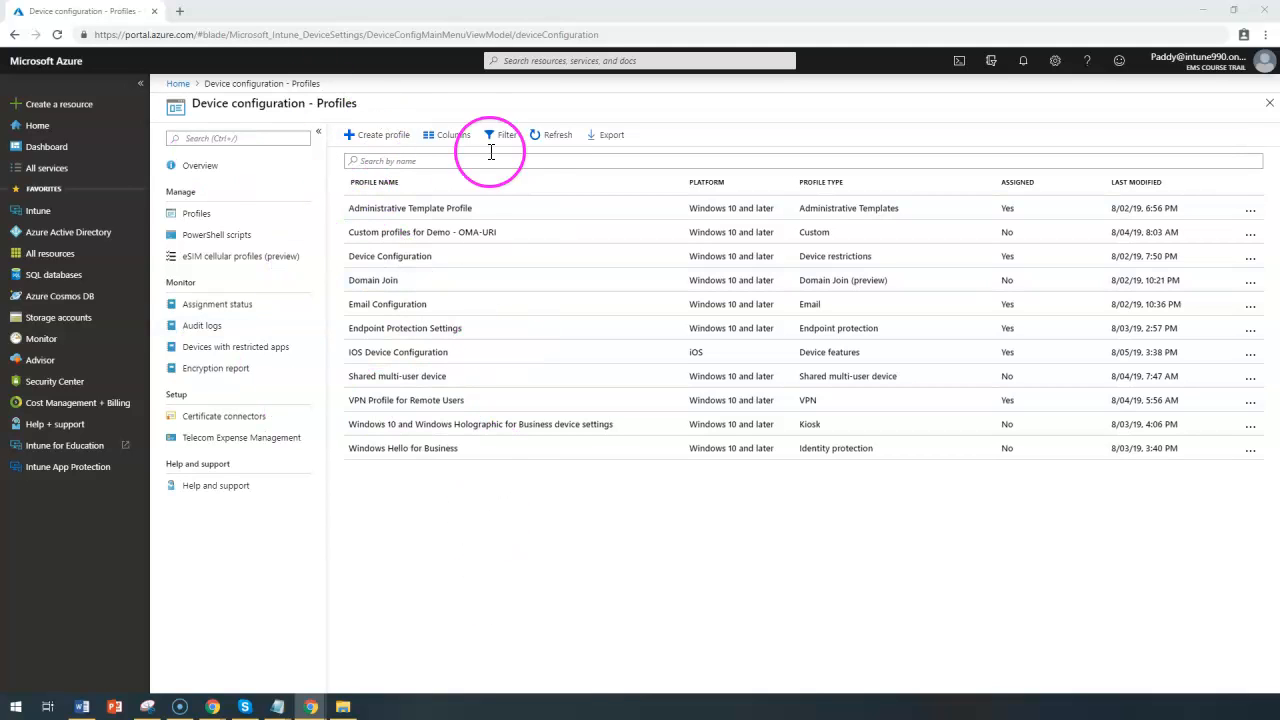
pyautogui.click(368, 136)
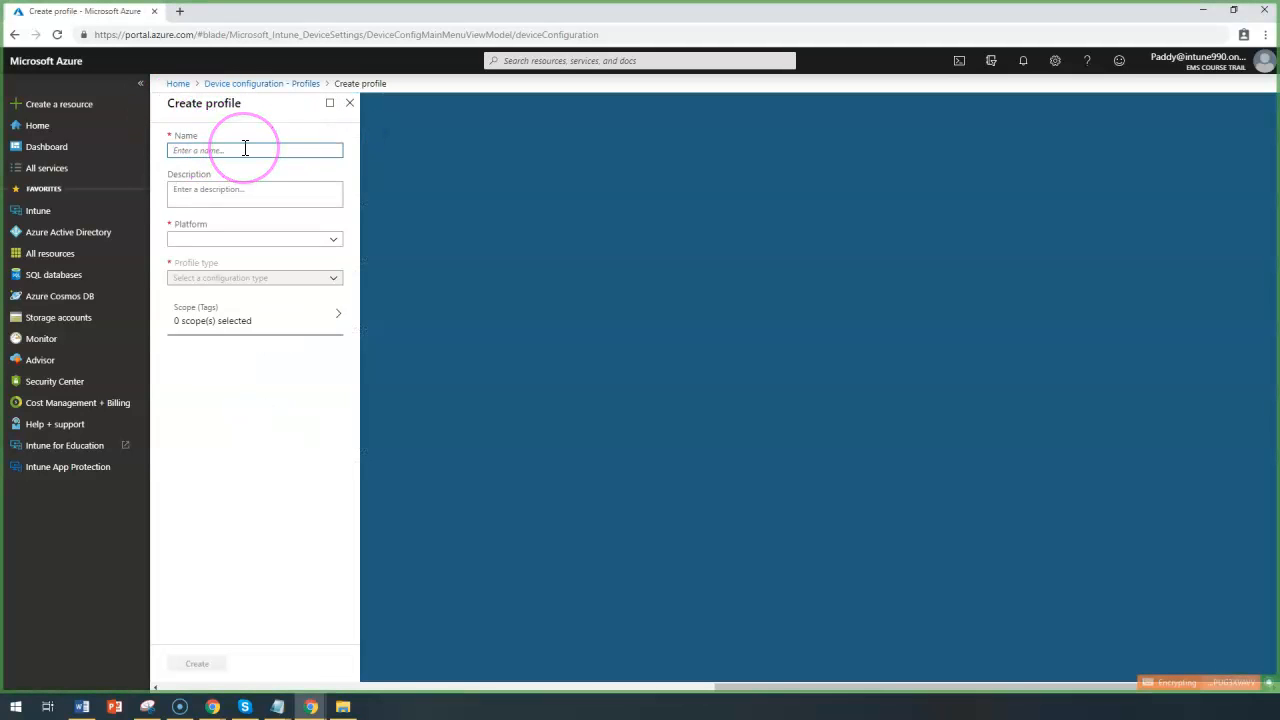
pyautogui.click(277, 194)
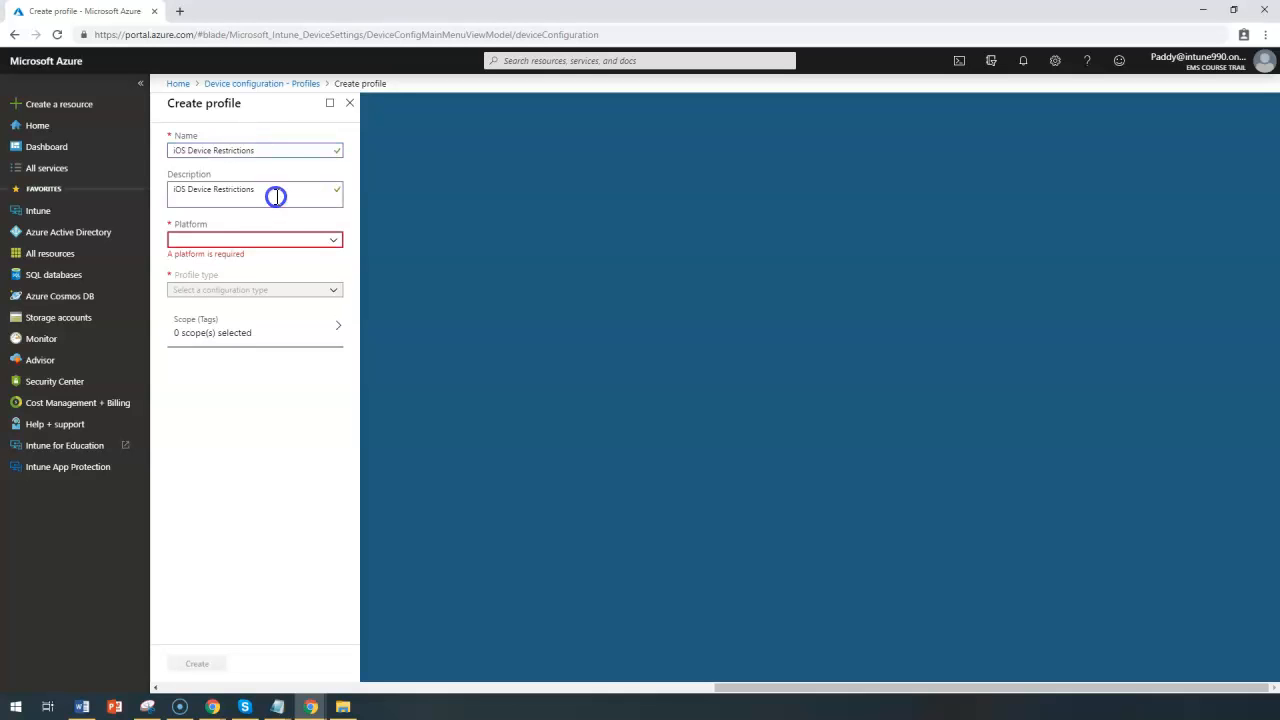
pyautogui.click(320, 244)
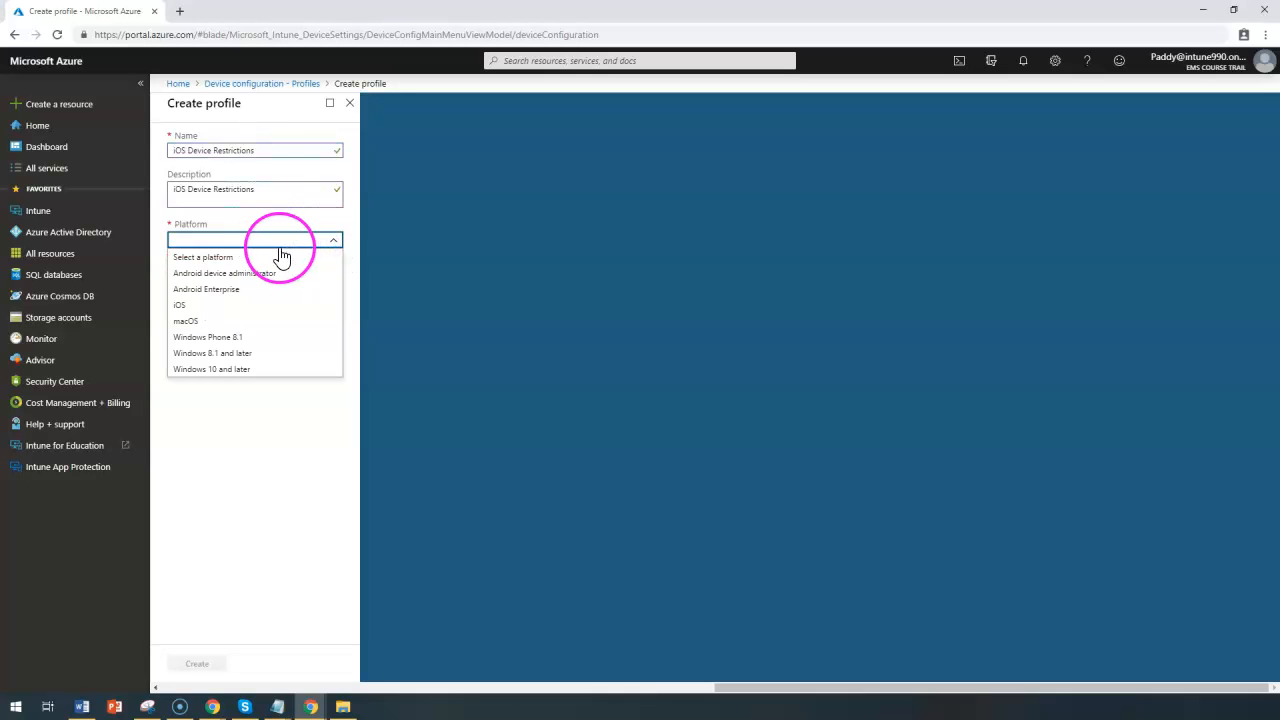
pyautogui.click(185, 306)
pyautogui.click(237, 279)
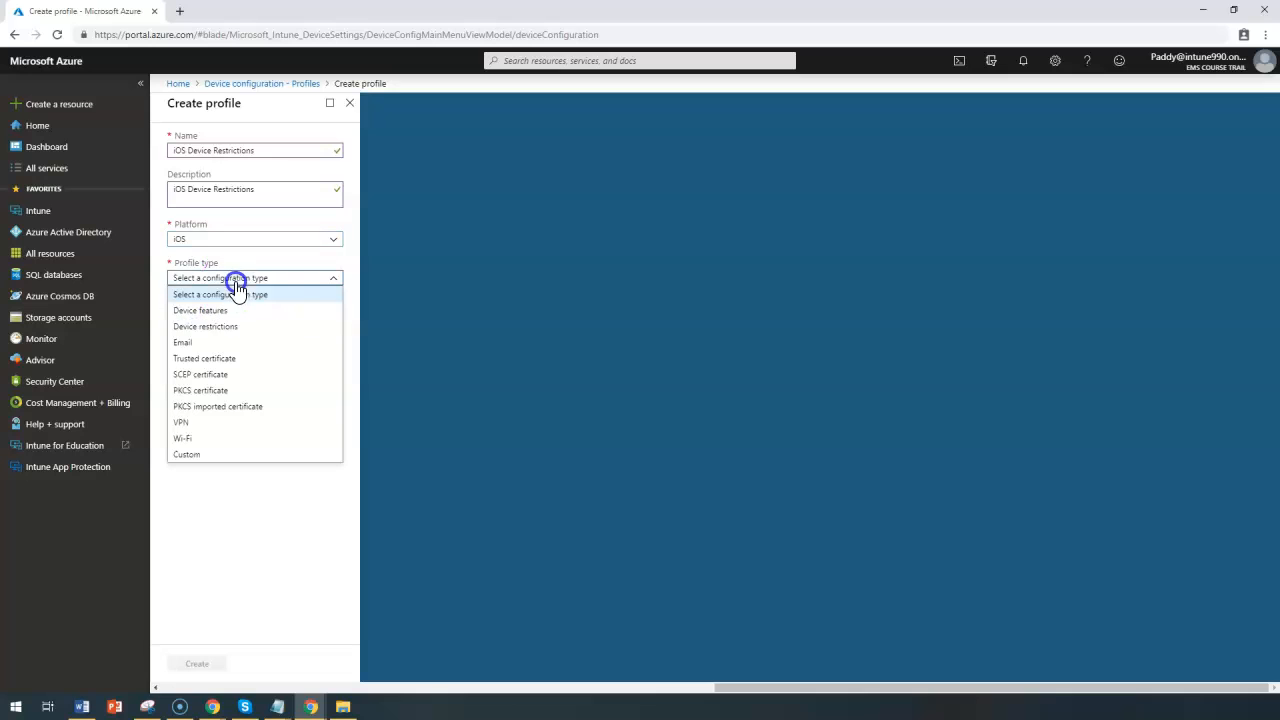
pyautogui.click(228, 330)
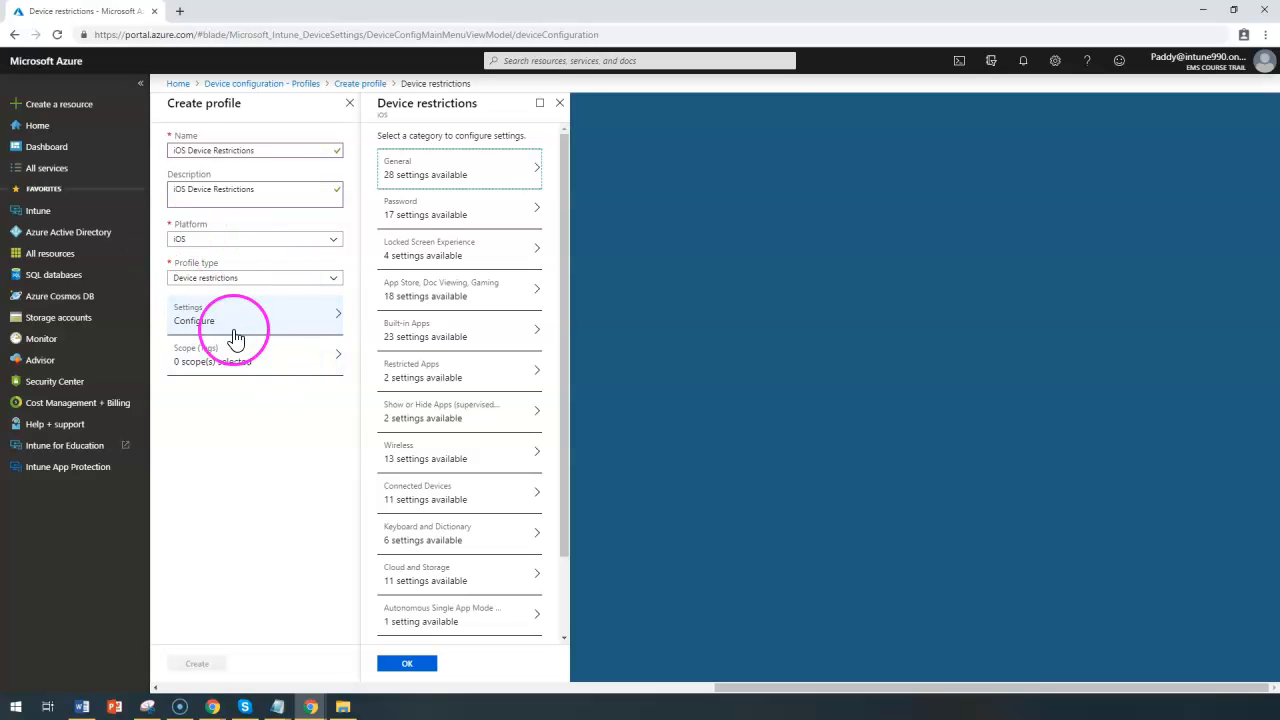
# Look through the device restriction categories and open the General settings
pyautogui.scroll(-2, 459, 311)
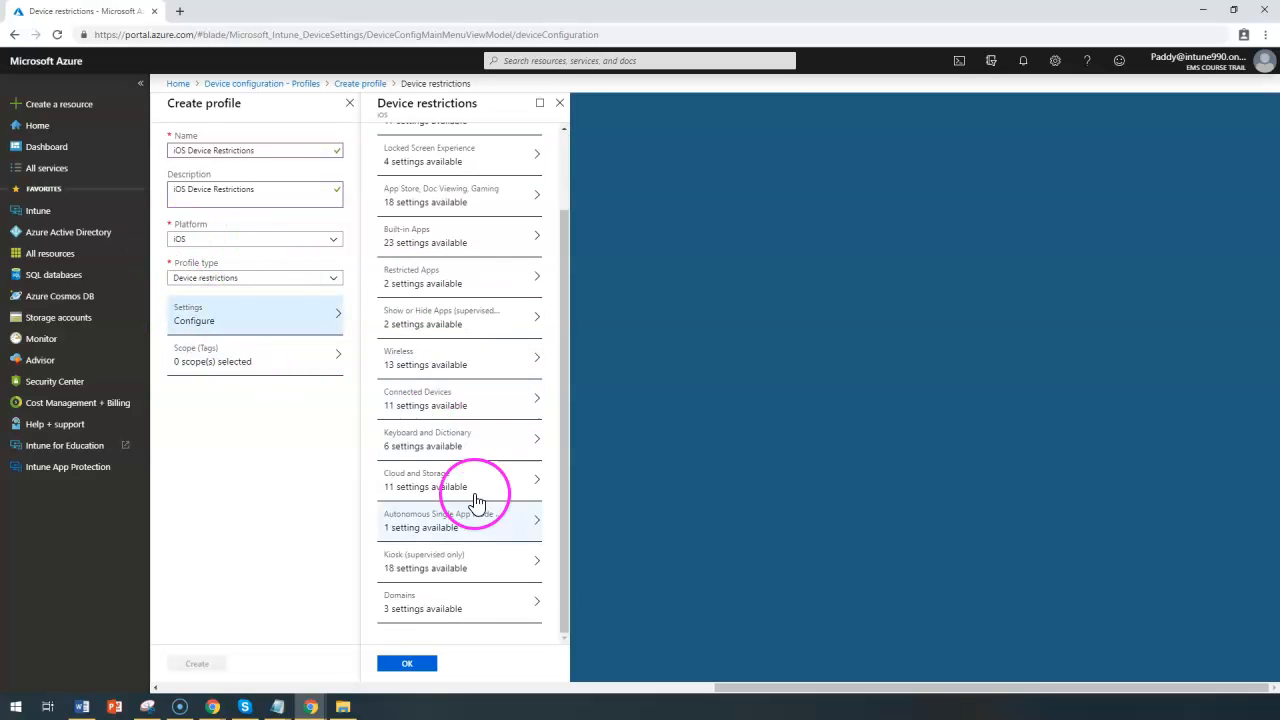
pyautogui.scroll(2, 500, 280)
pyautogui.click(427, 165)
pyautogui.moveTo(606, 169); pyautogui.dragTo(703, 169)
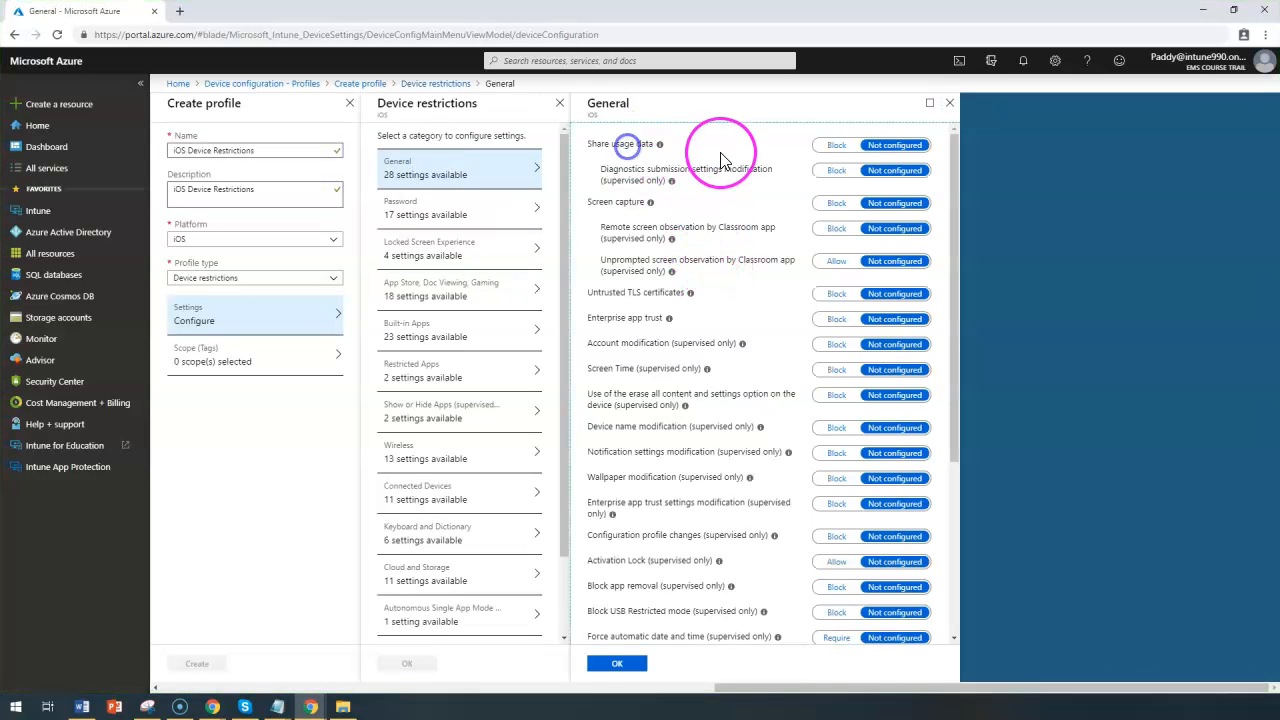
# Try the Block option for Share usage data and return the setting to Not configured
pyautogui.click(838, 146)
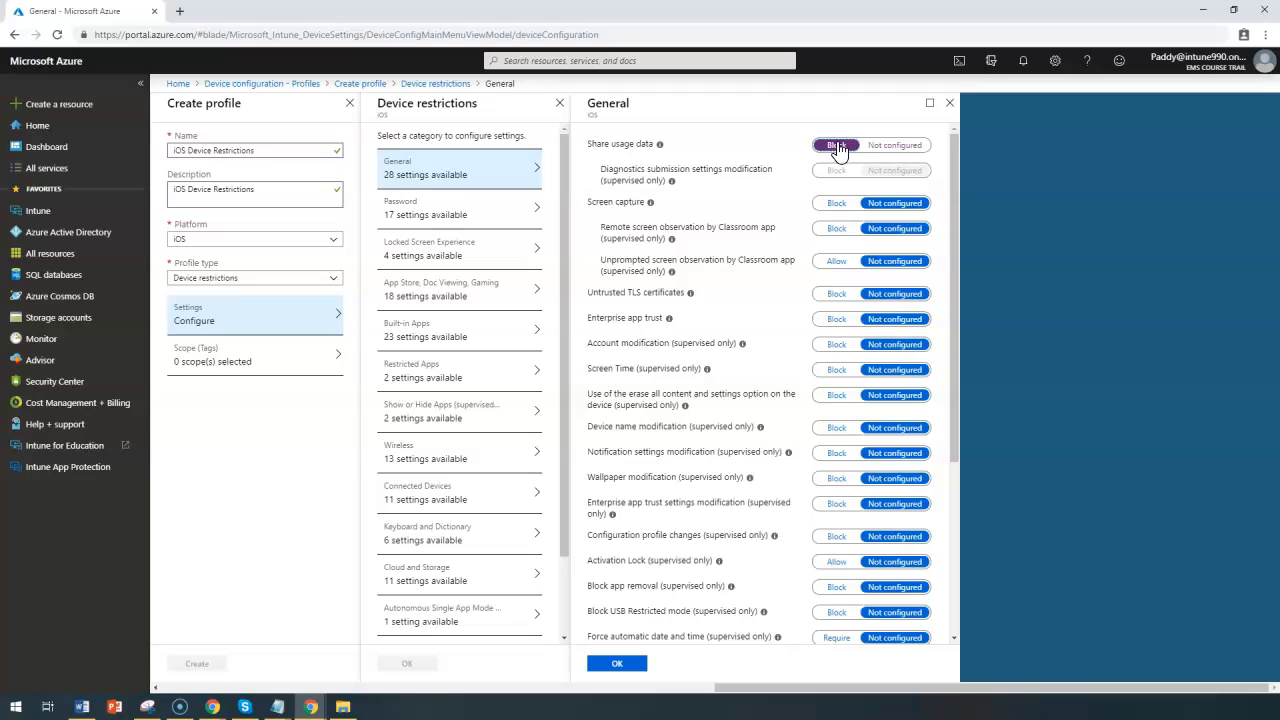
pyautogui.moveTo(624, 144); pyautogui.dragTo(673, 150)
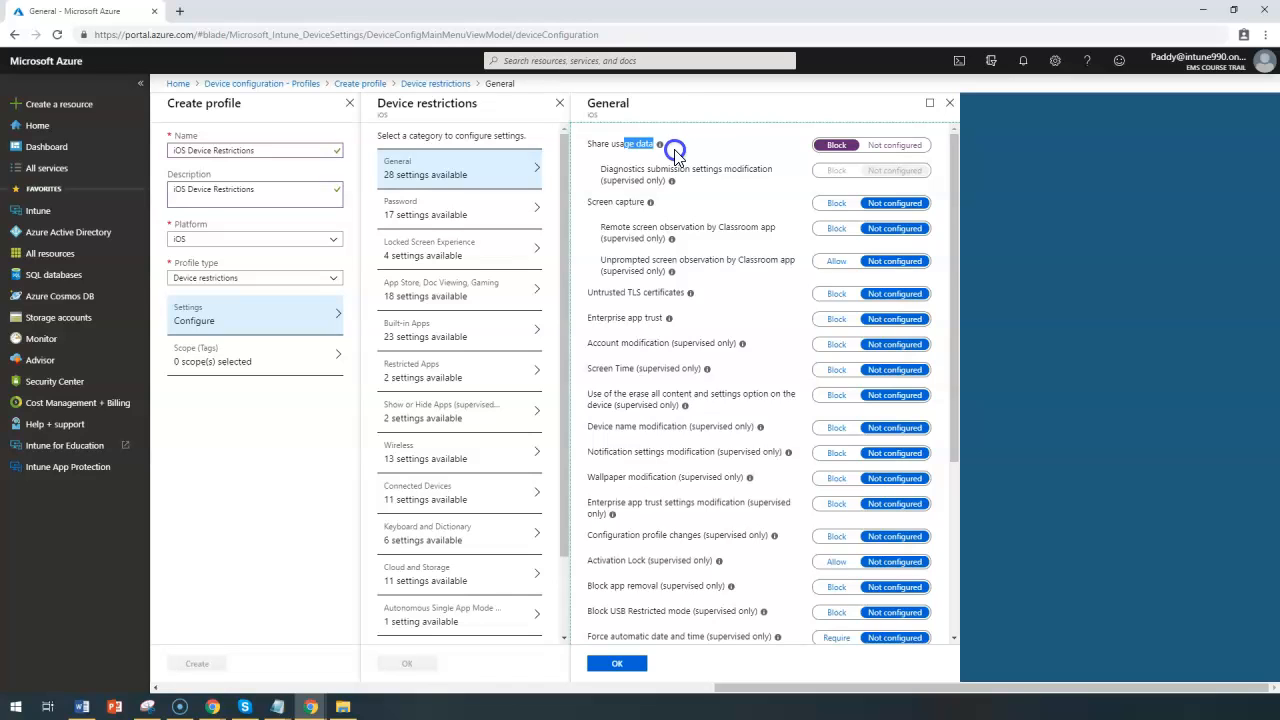
pyautogui.moveTo(603, 181); pyautogui.dragTo(667, 181)
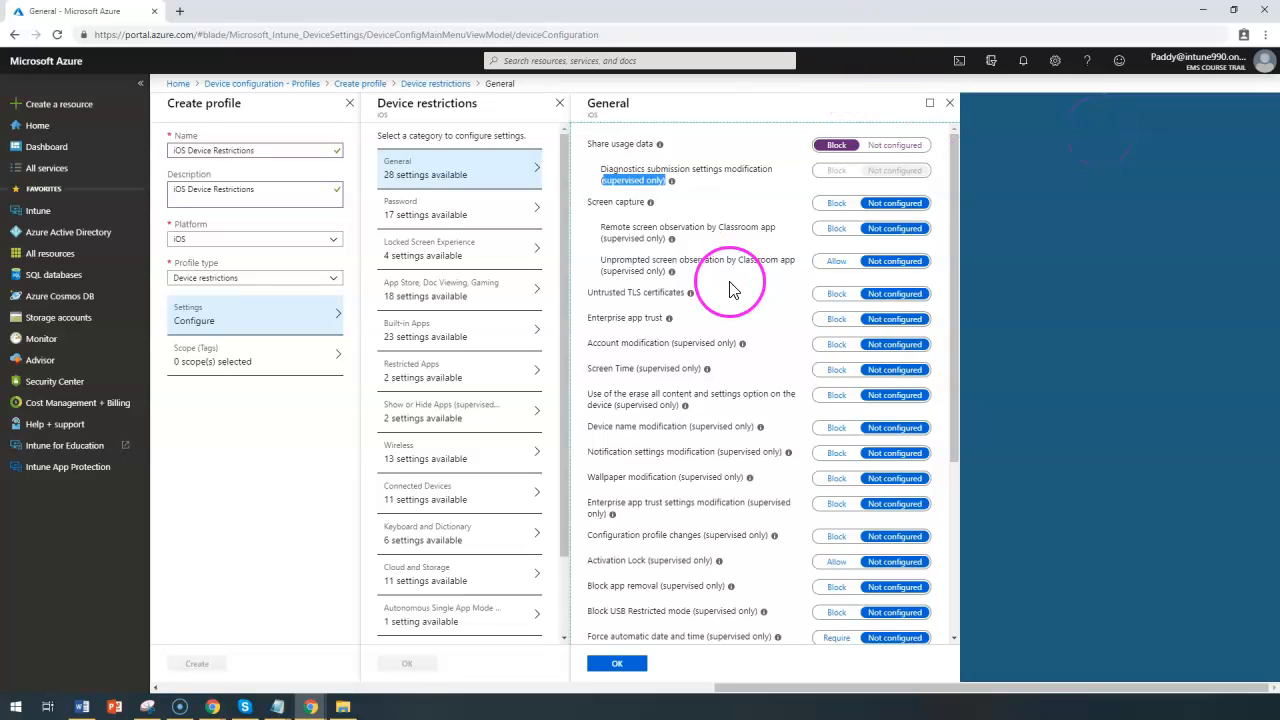
pyautogui.doubleClick(751, 172)
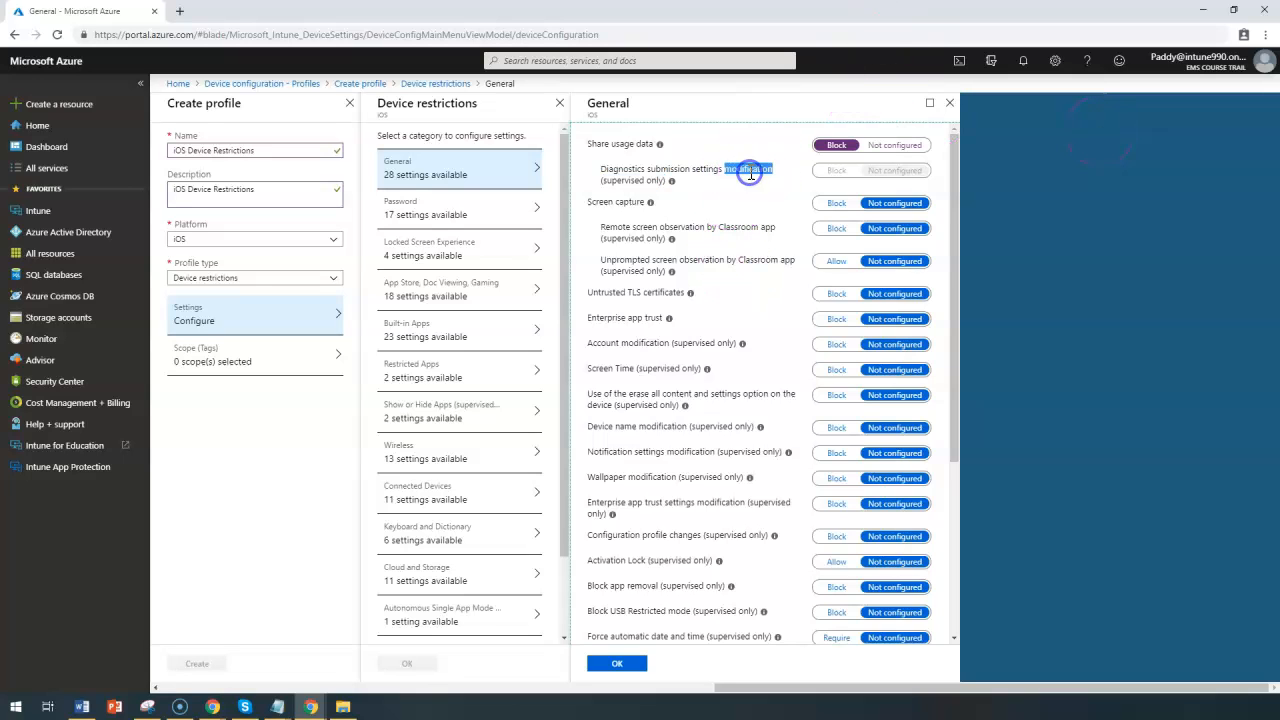
pyautogui.click(838, 152)
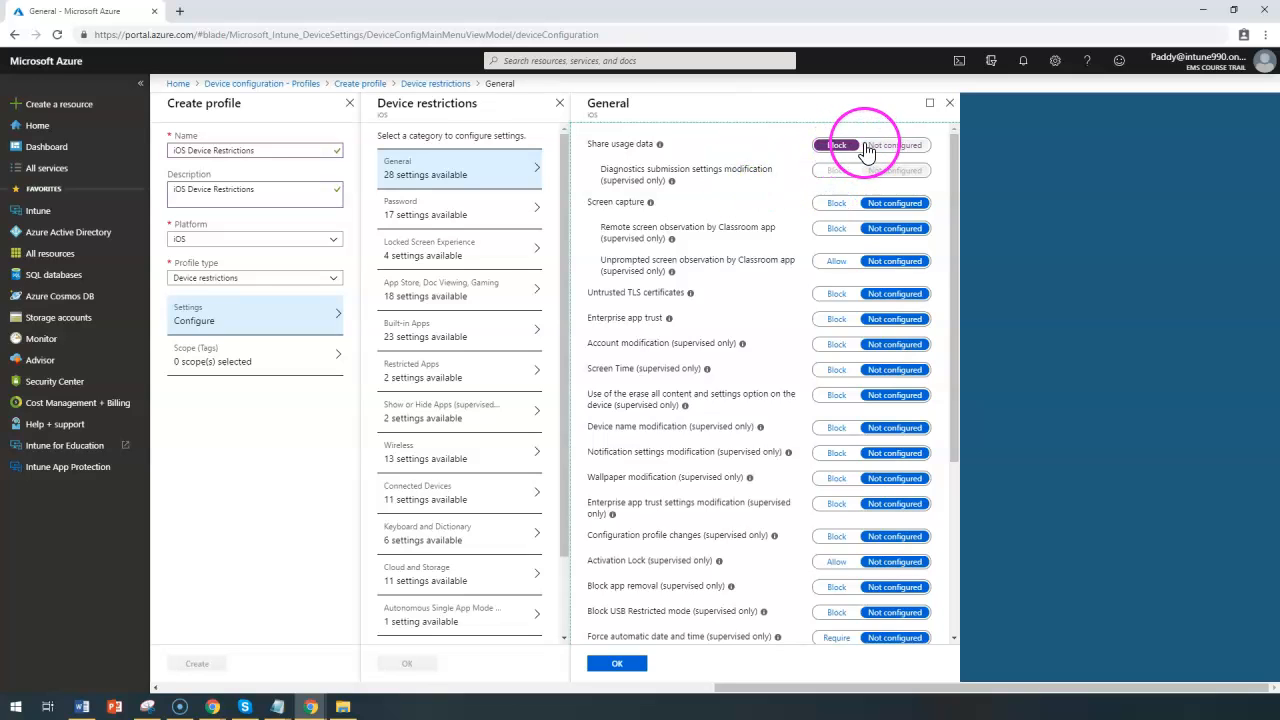
pyautogui.click(872, 143)
# Set Diagnostics submission settings modification (supervised only) to Block
pyautogui.click(817, 178)
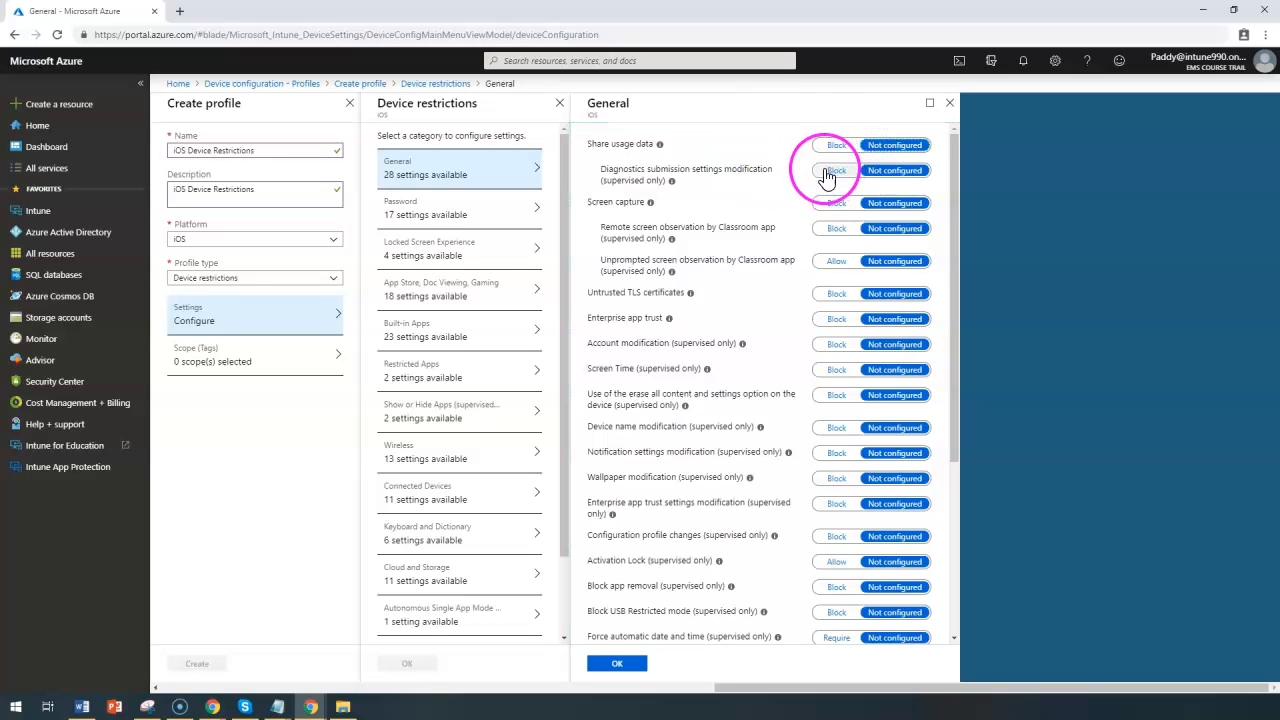
pyautogui.click(818, 180)
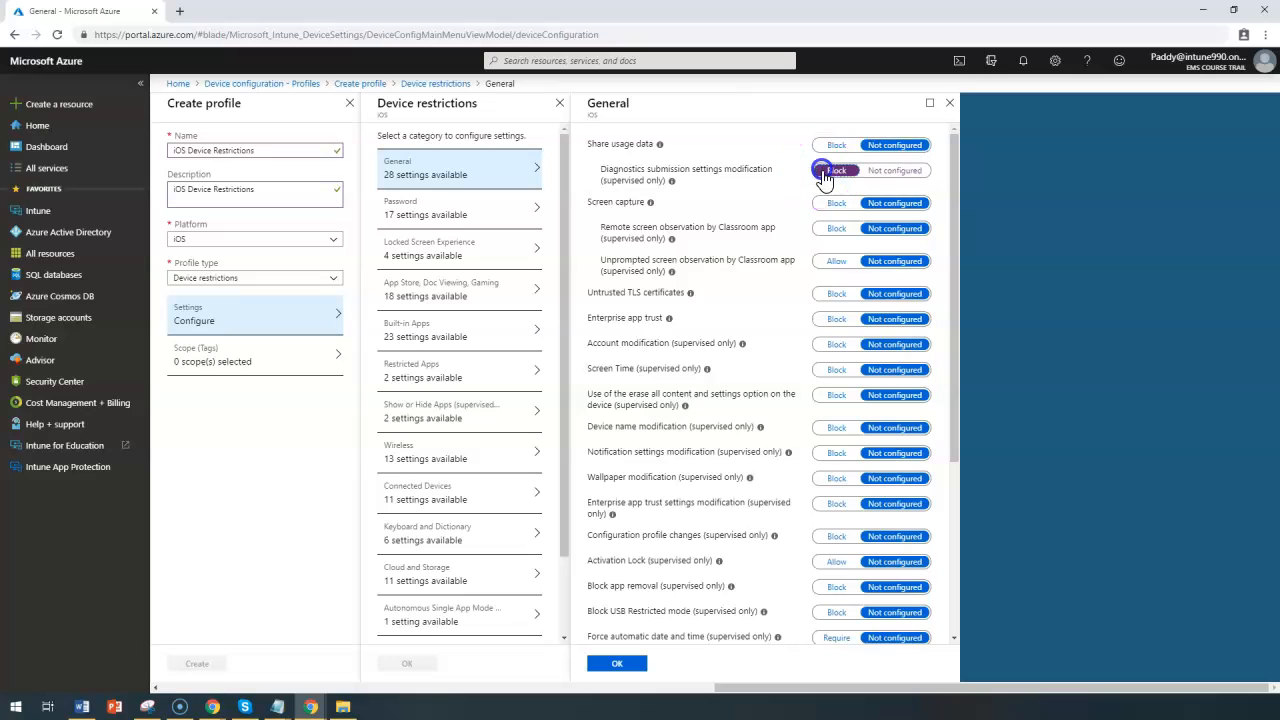
pyautogui.moveTo(720, 152); pyautogui.dragTo(645, 131)
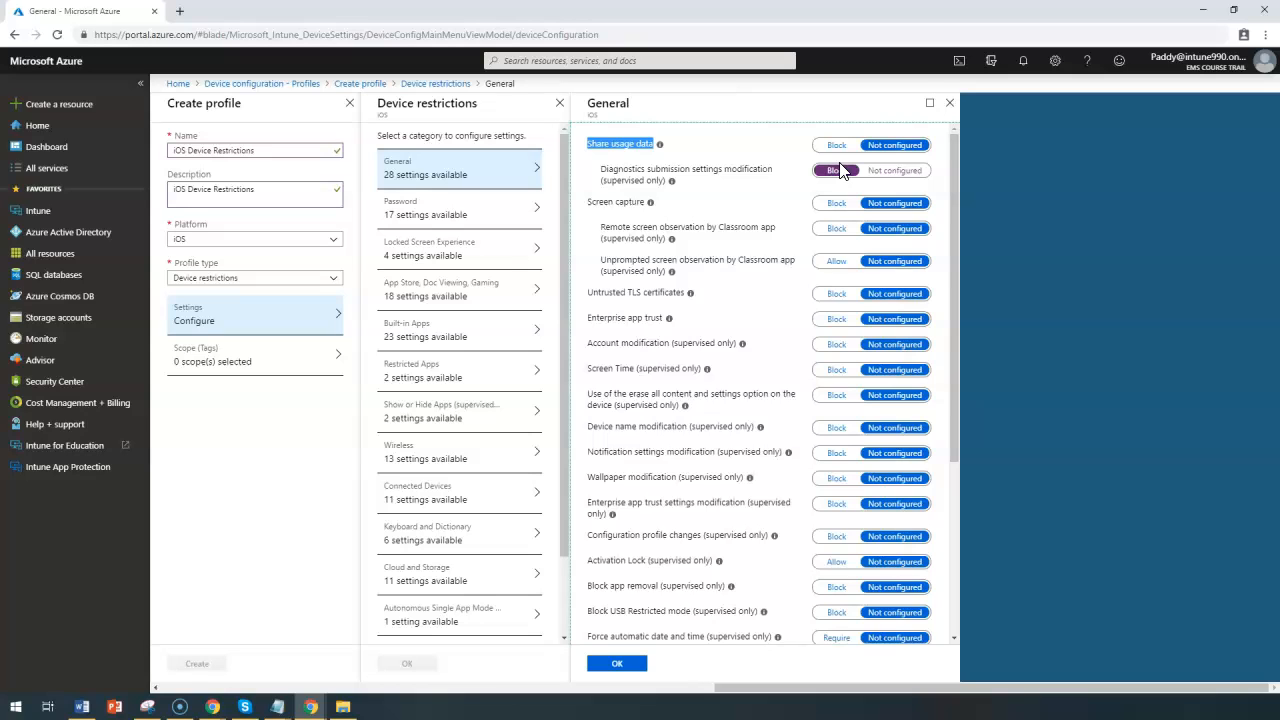
pyautogui.moveTo(682, 184); pyautogui.dragTo(589, 146)
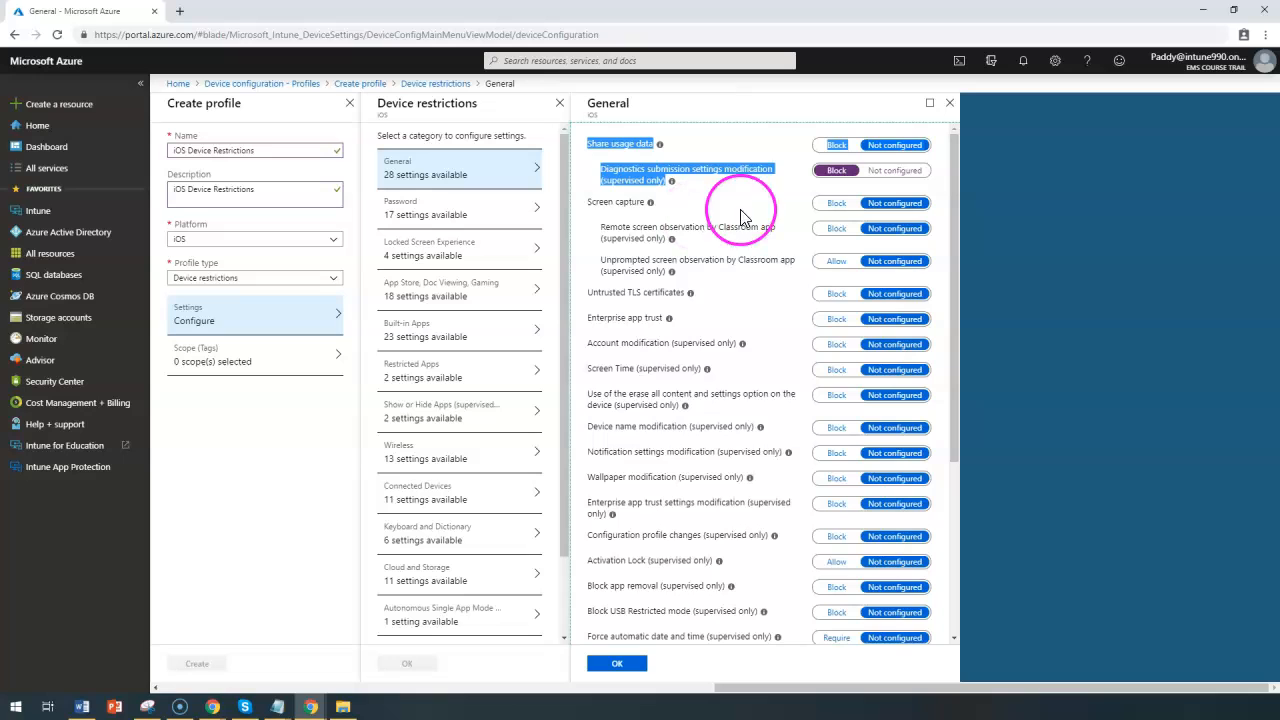
# Try the Block option for Screen capture, reset it to Not configured, and review the Classroom app remote observation setting
pyautogui.click(834, 207)
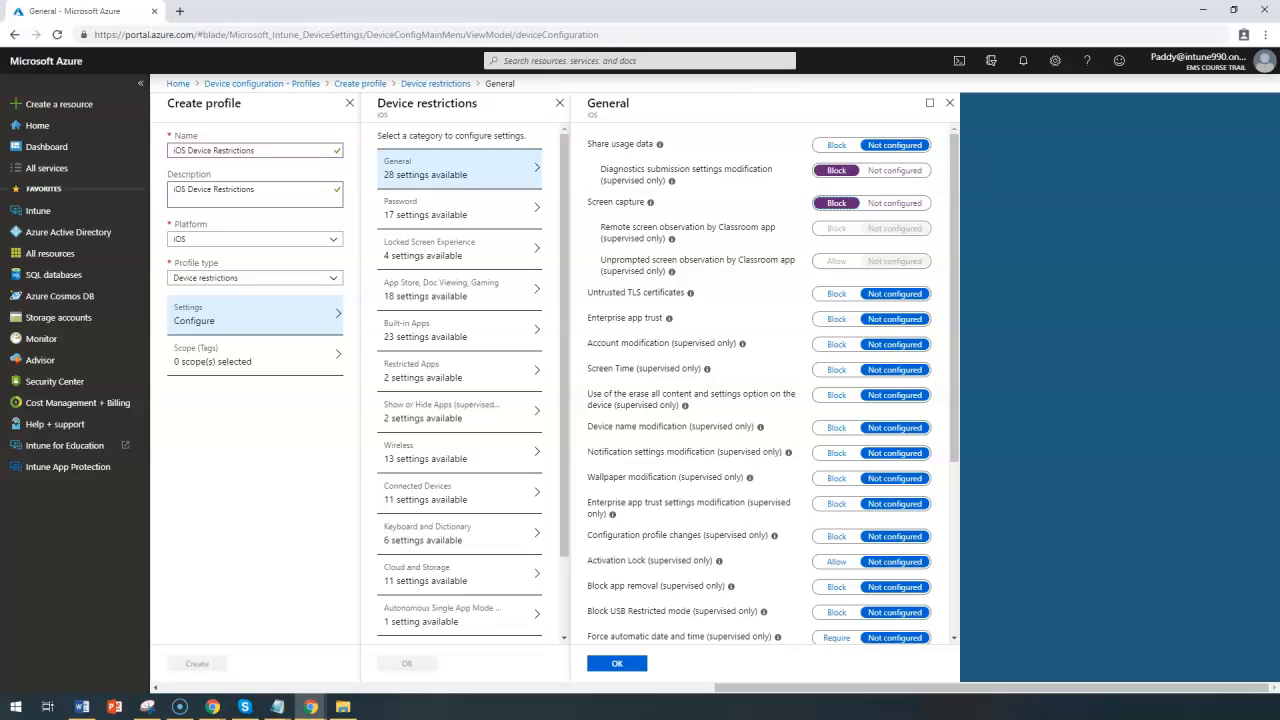
pyautogui.click(876, 205)
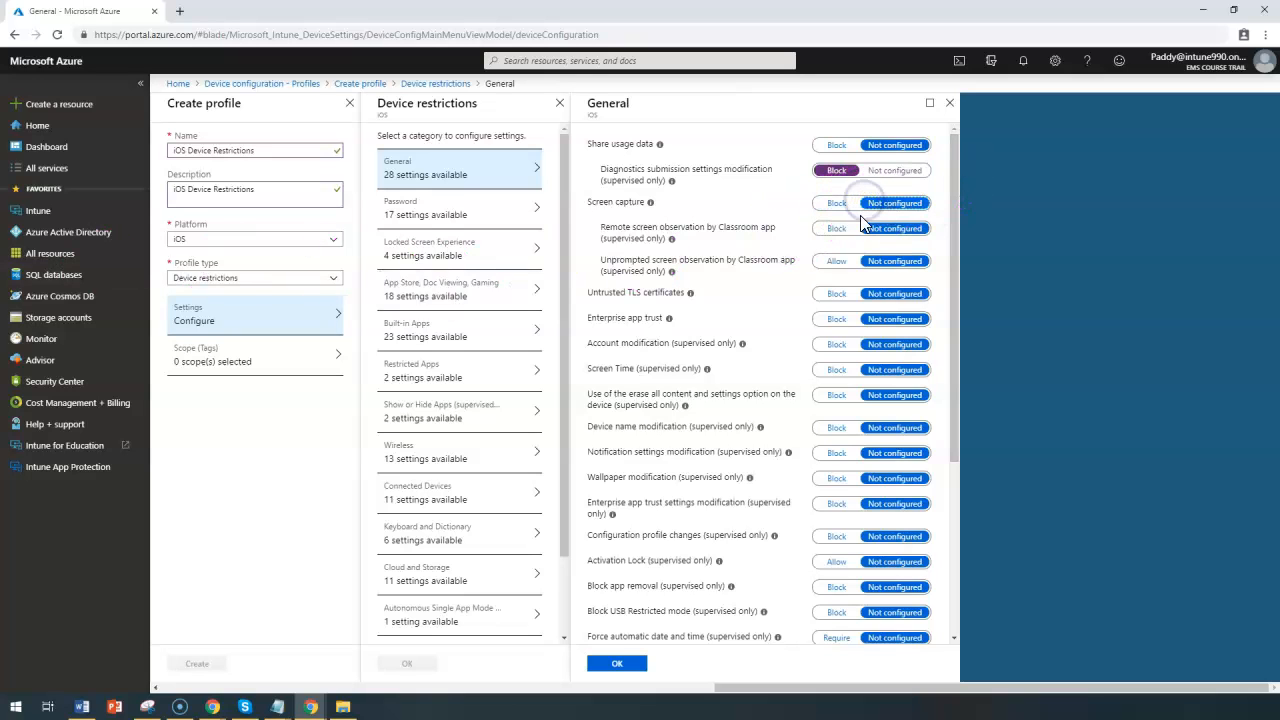
pyautogui.moveTo(601, 228); pyautogui.dragTo(776, 228)
pyautogui.click(739, 225)
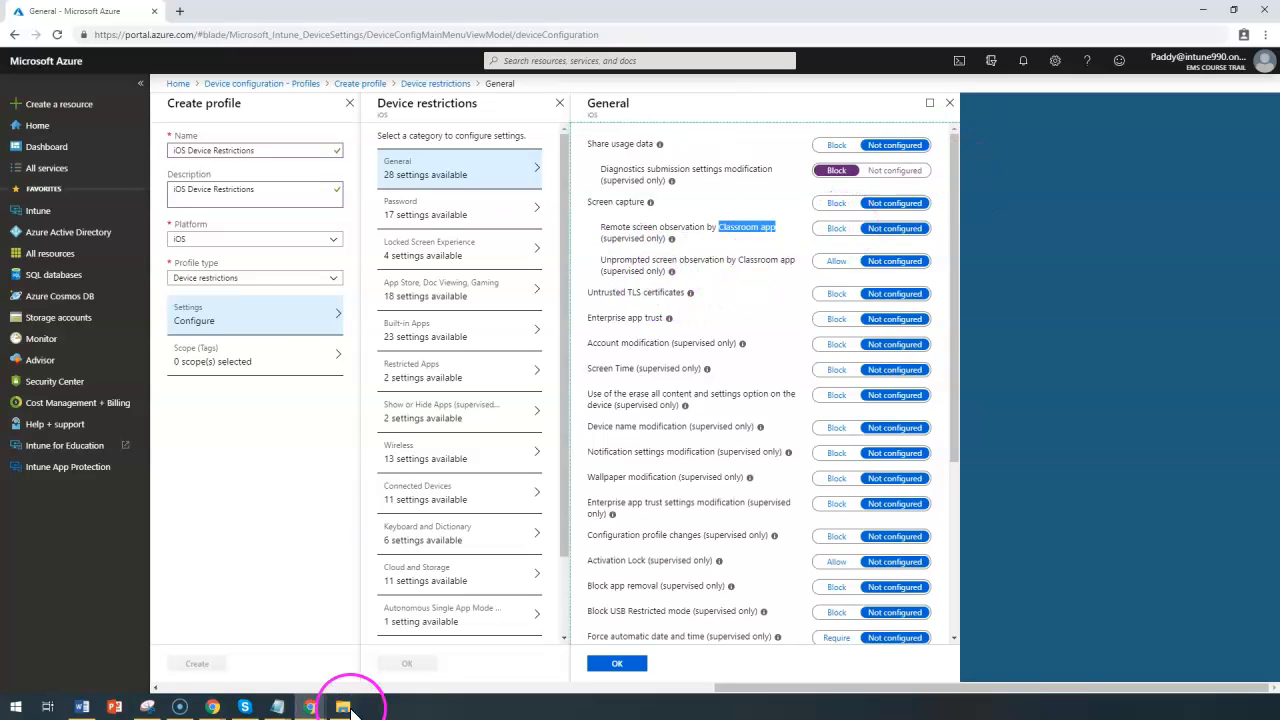
# Set both Untrusted TLS certificates and Enterprise app trust to Block
pyautogui.moveTo(588, 293); pyautogui.dragTo(686, 293)
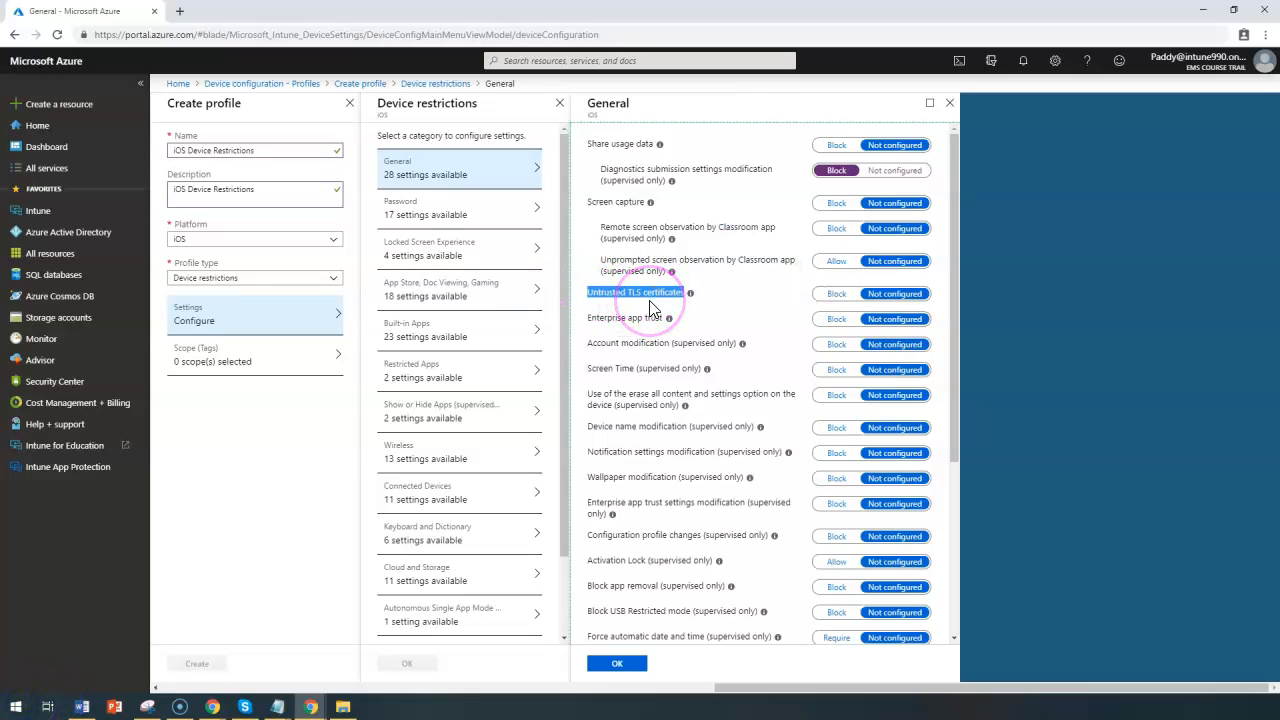
pyautogui.click(840, 296)
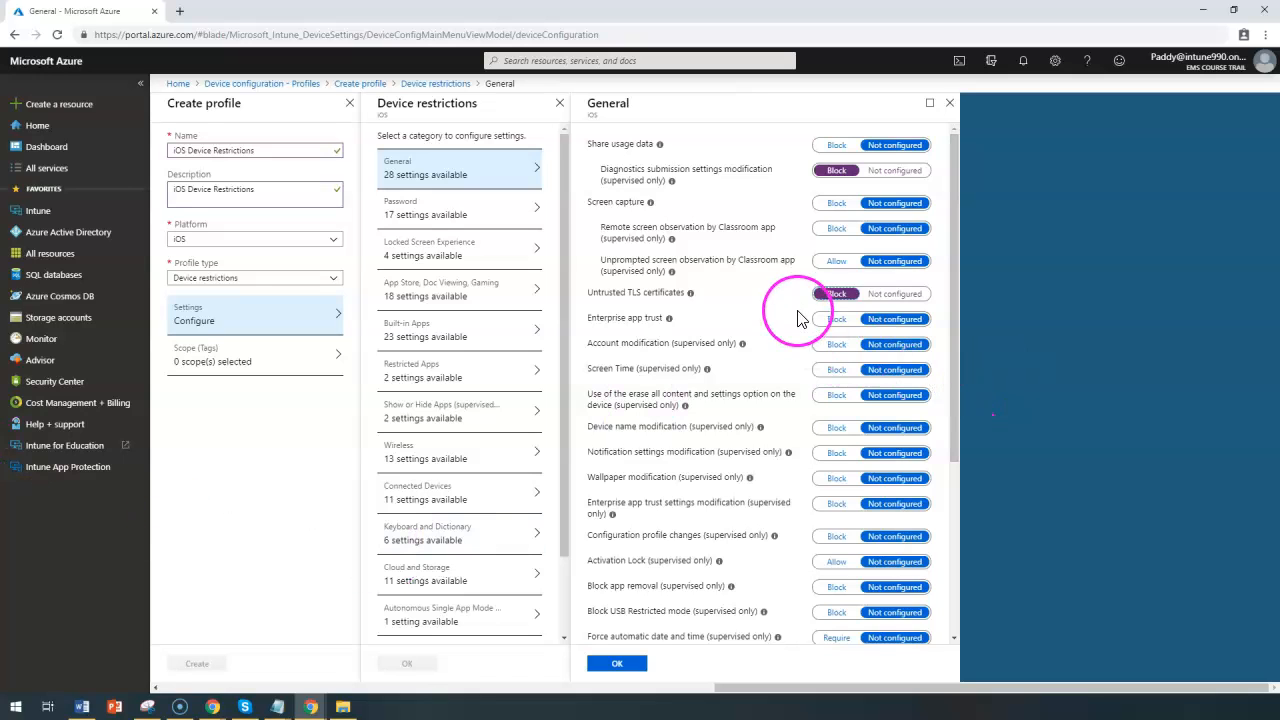
pyautogui.click(838, 318)
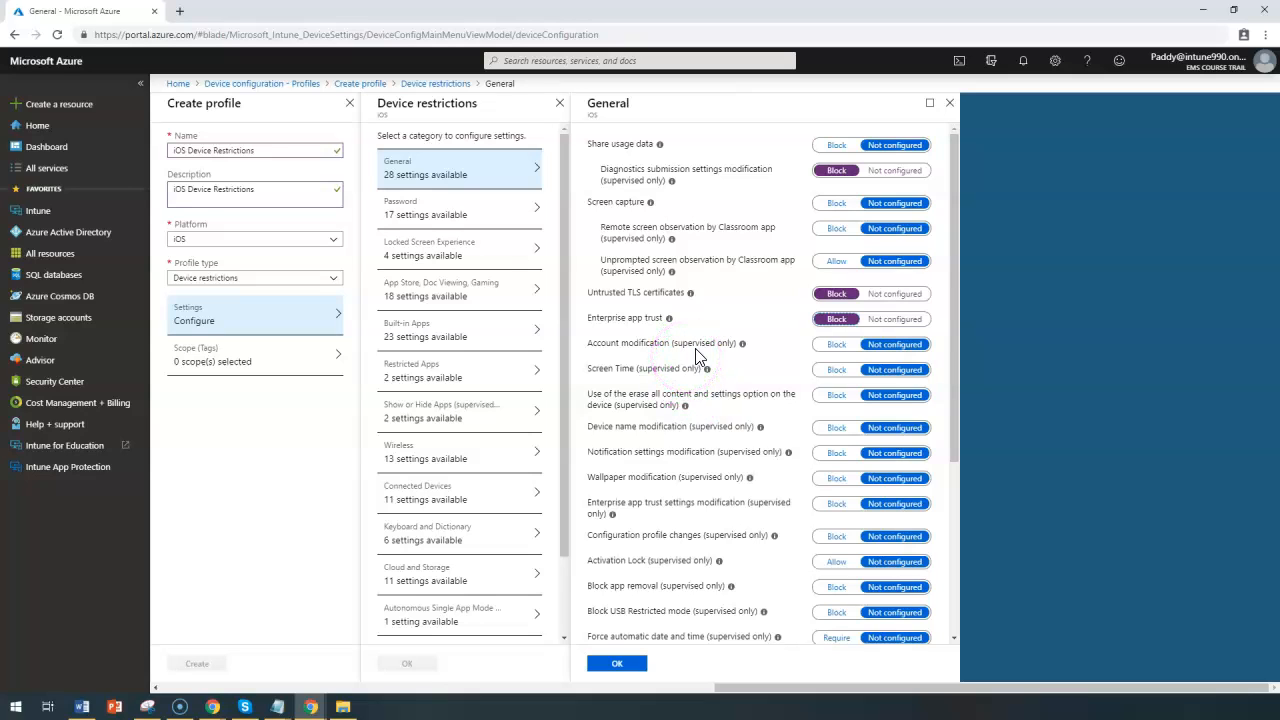
# Set Screen Time (supervised only) to Block
pyautogui.tripleClick(660, 347)
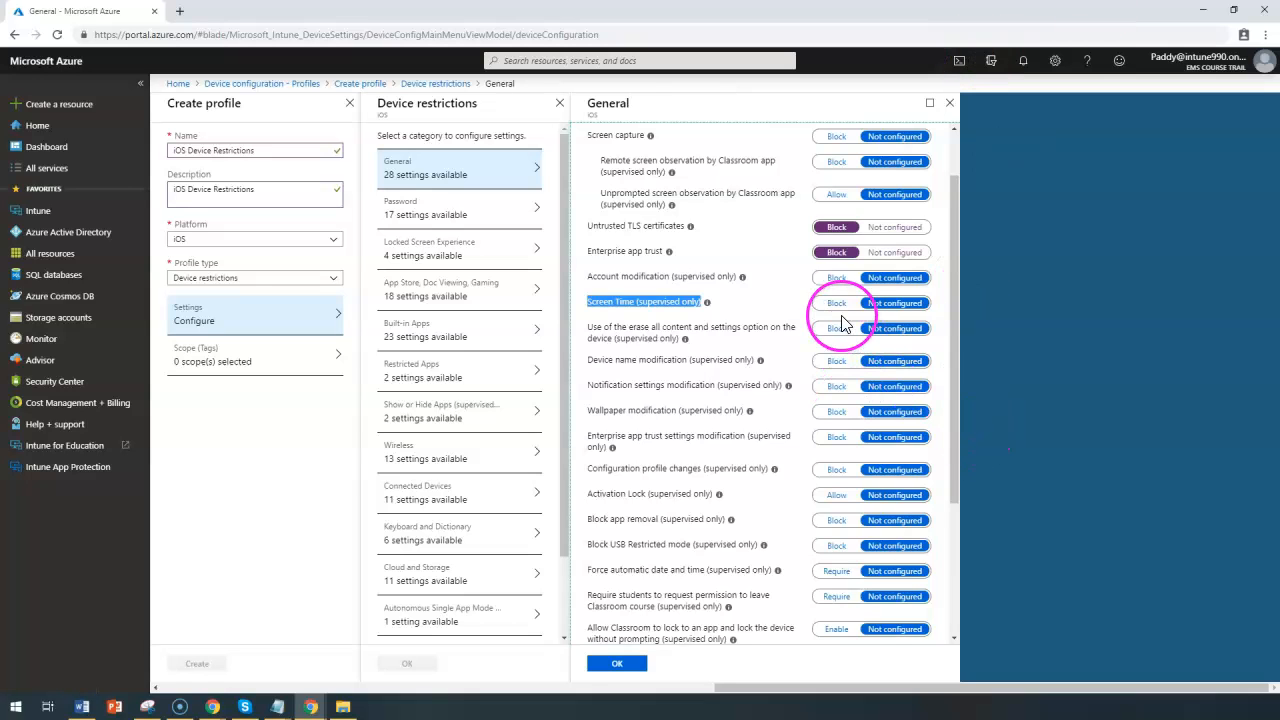
pyautogui.click(828, 310)
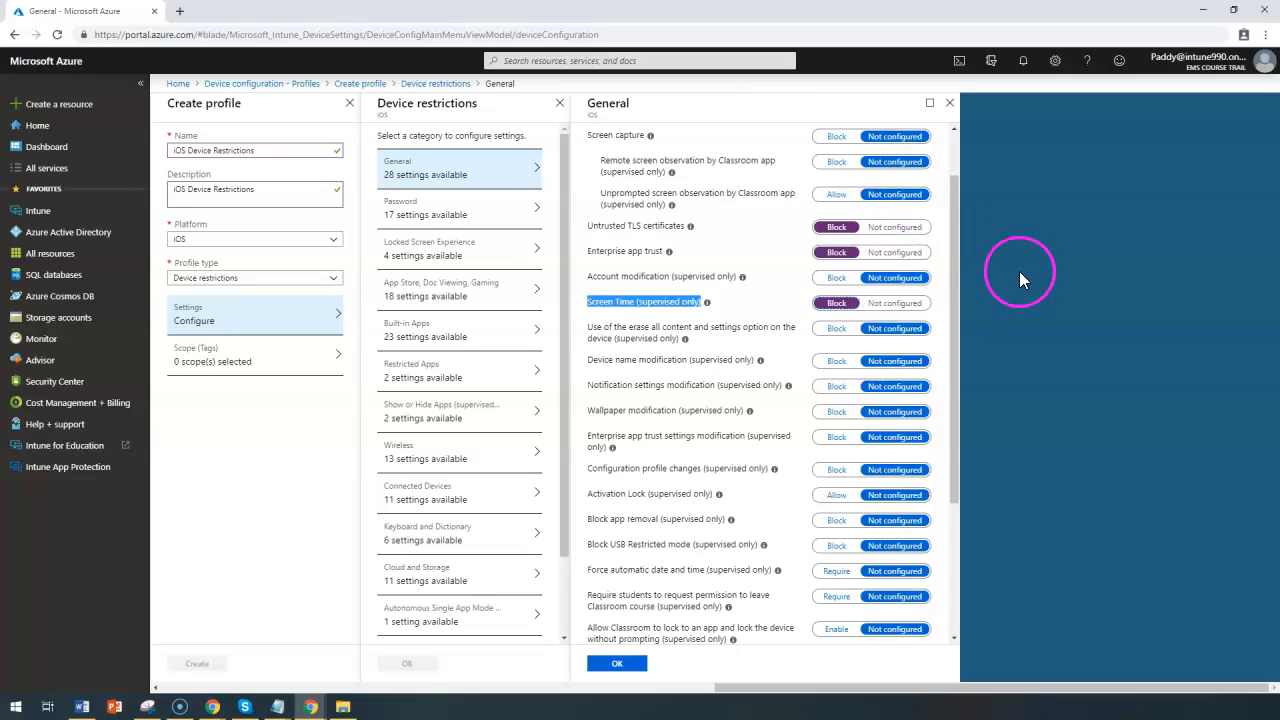
pyautogui.click(900, 303)
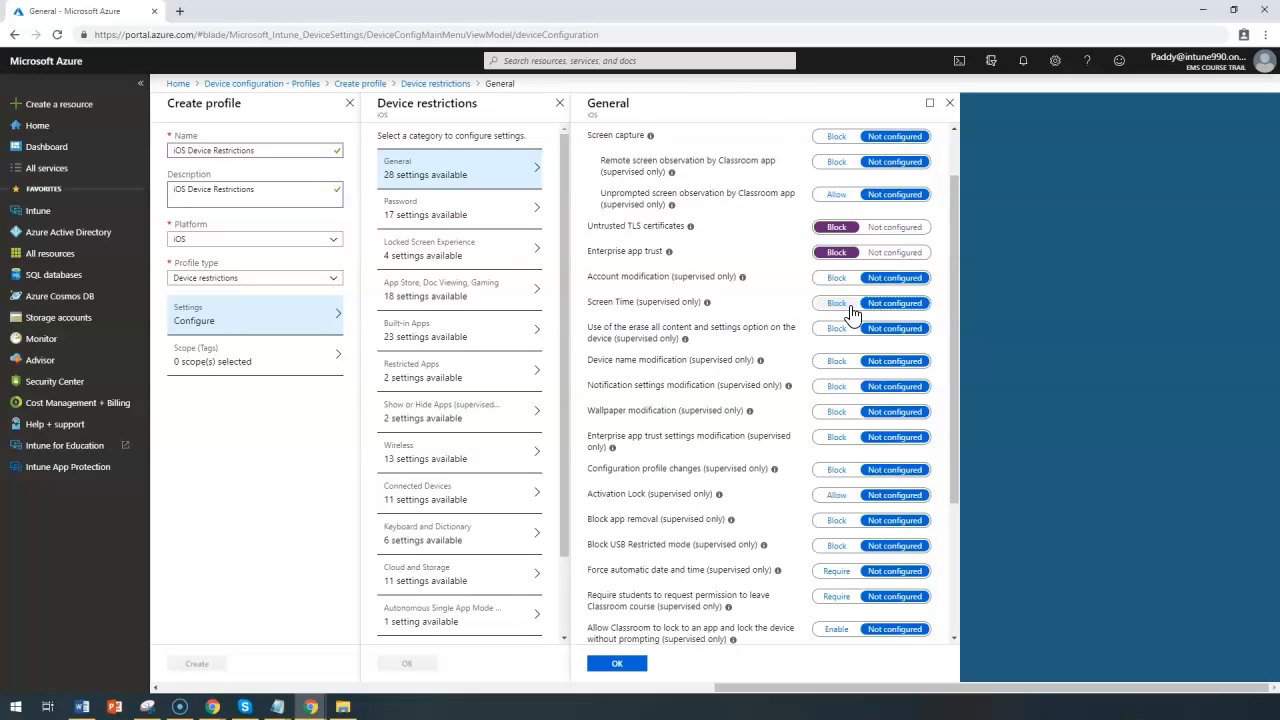
pyautogui.click(849, 308)
# Block the use of the erase all content and settings option as well as device name modification
pyautogui.tripleClick(609, 326)
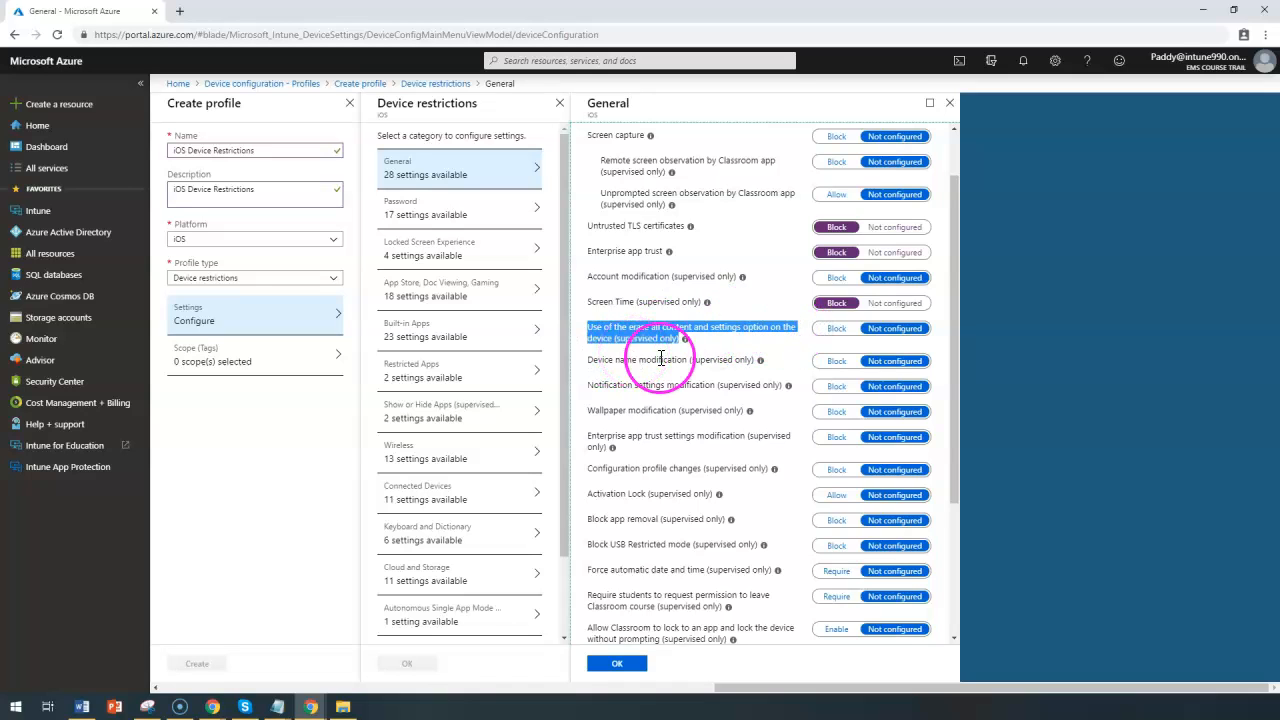
pyautogui.click(836, 329)
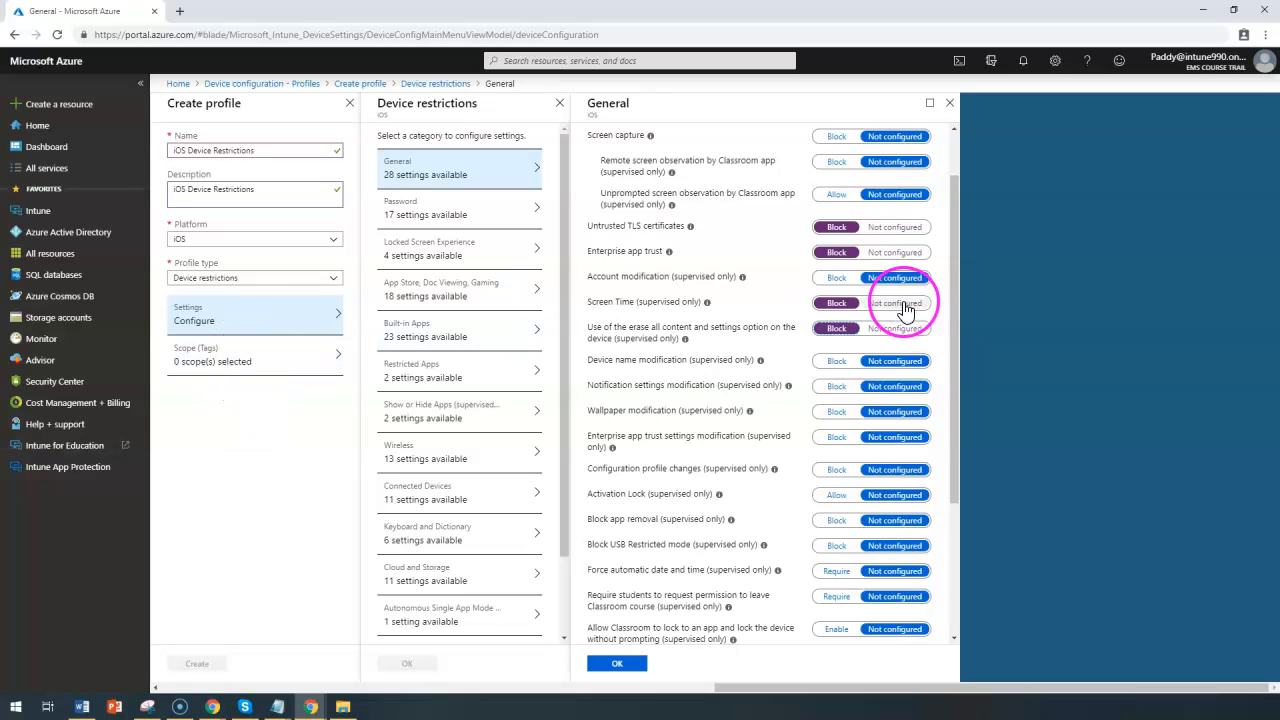
pyautogui.moveTo(588, 328); pyautogui.dragTo(684, 339)
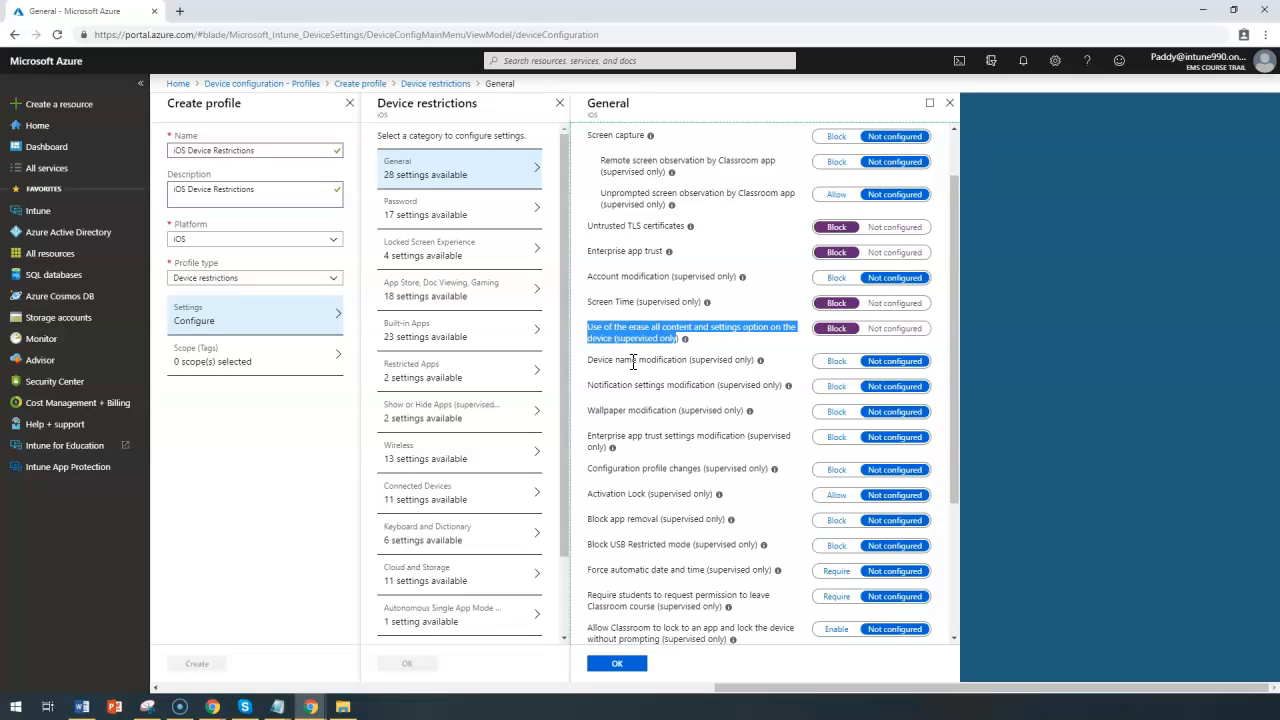
pyautogui.doubleClick(632, 361)
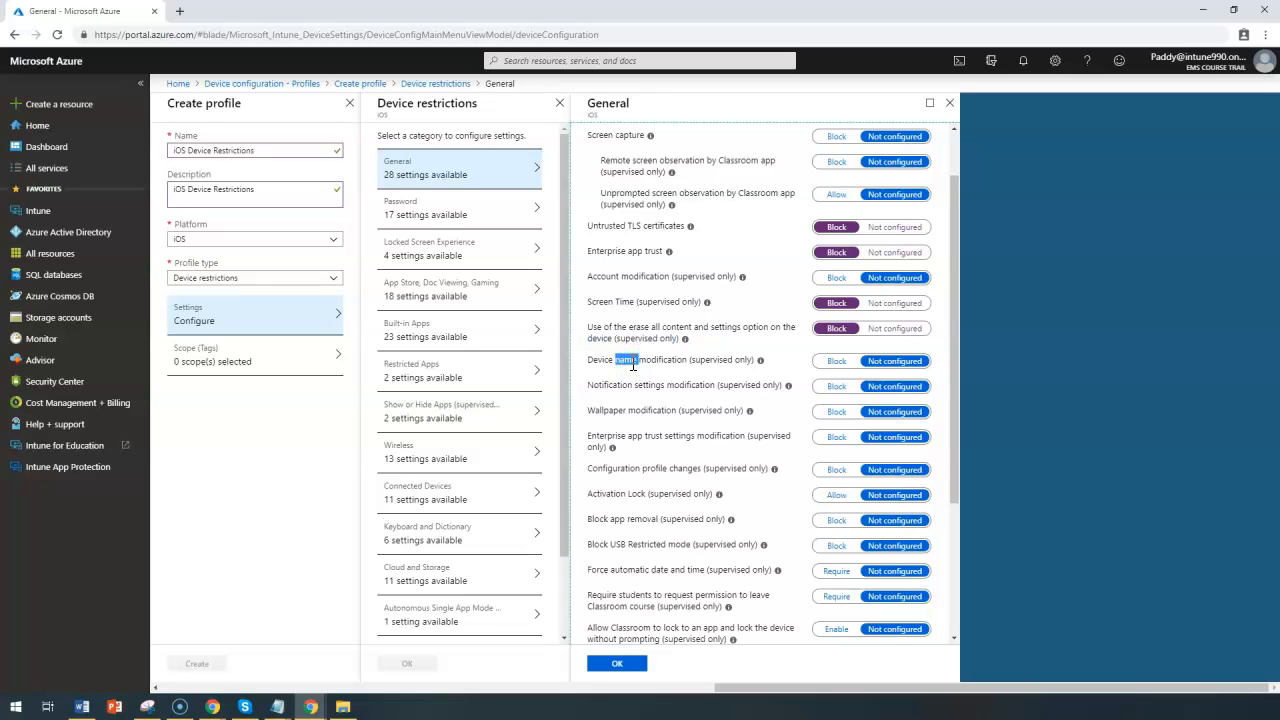
pyautogui.click(840, 362)
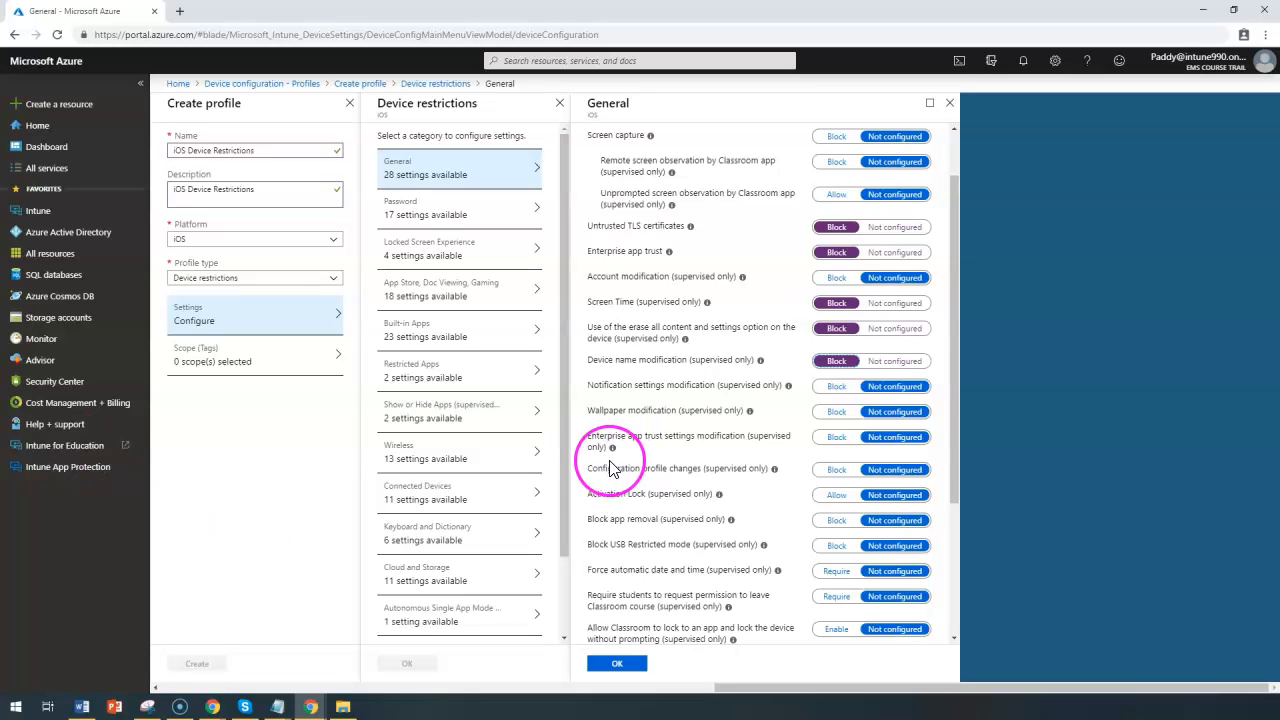
# Review the supervised-only settings for notification, wallpaper and enterprise app trust modification and for configuration profile changes
pyautogui.tripleClick(640, 385)
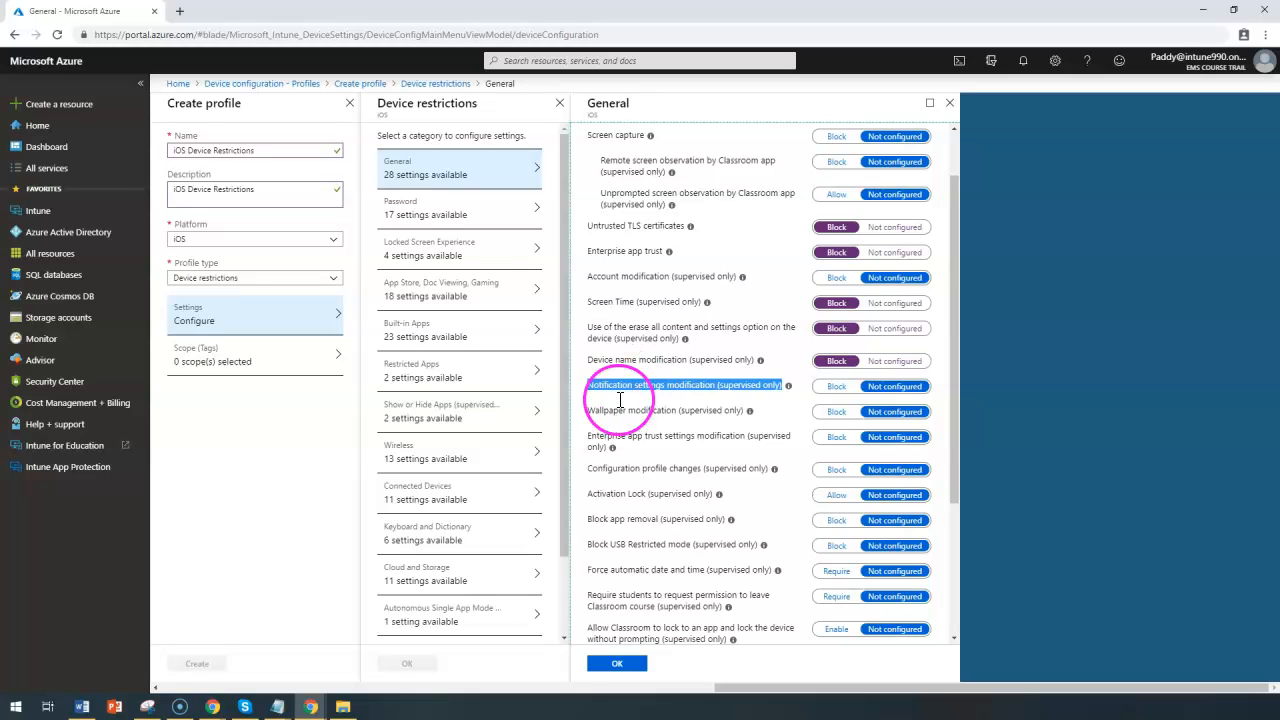
pyautogui.tripleClick(630, 410)
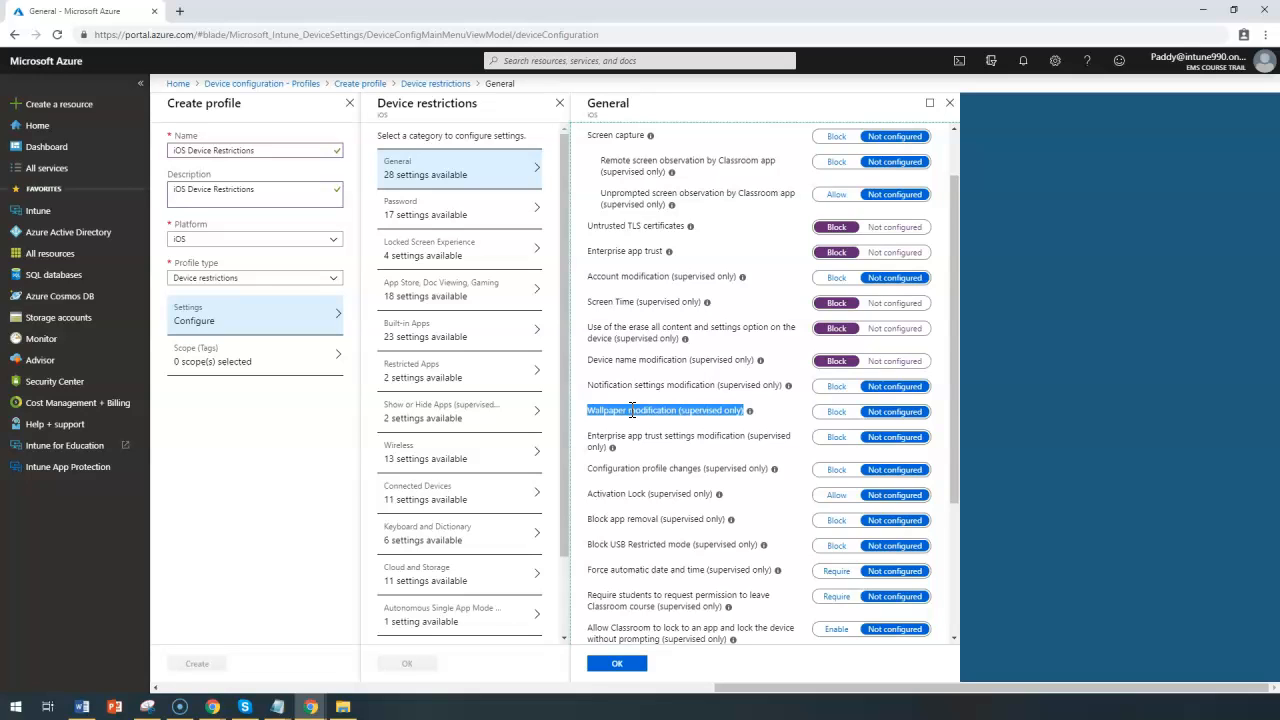
pyautogui.tripleClick(670, 436)
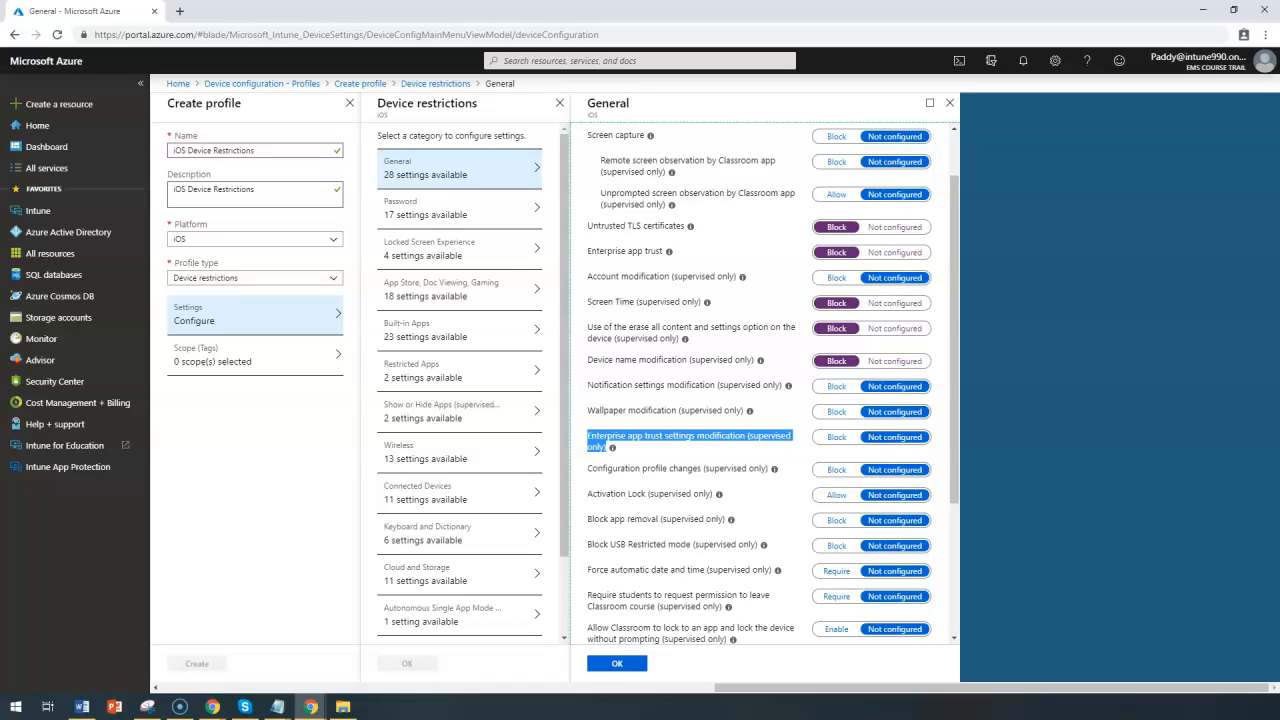
pyautogui.tripleClick(648, 466)
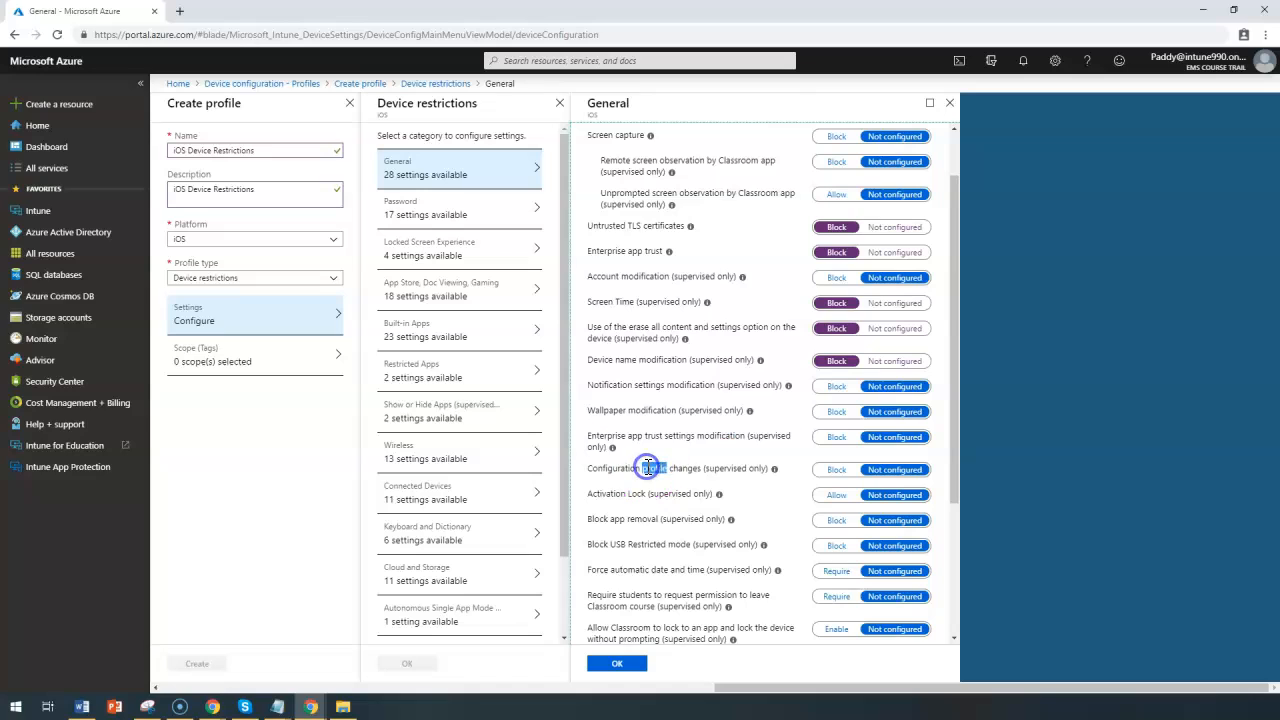
pyautogui.click(561, 482)
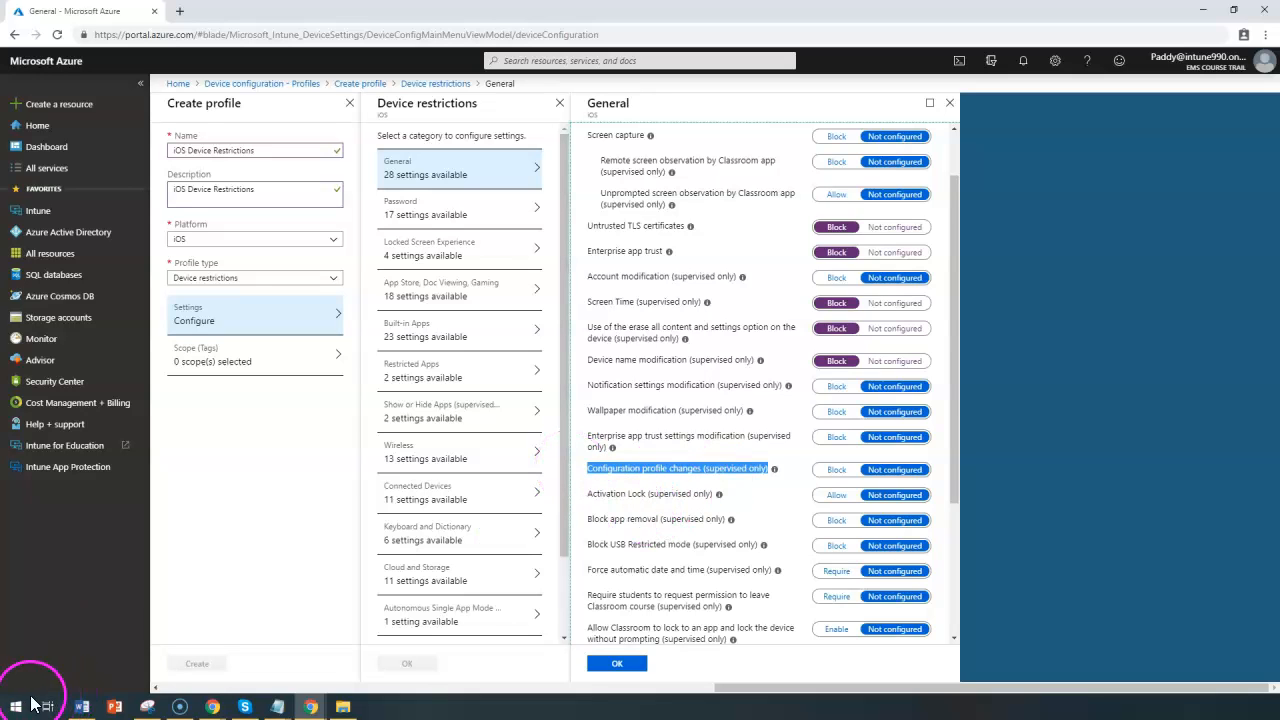
# Set Activation Lock (supervised only) to Allow and Block app removal (supervised only) to Block
pyautogui.tripleClick(635, 493)
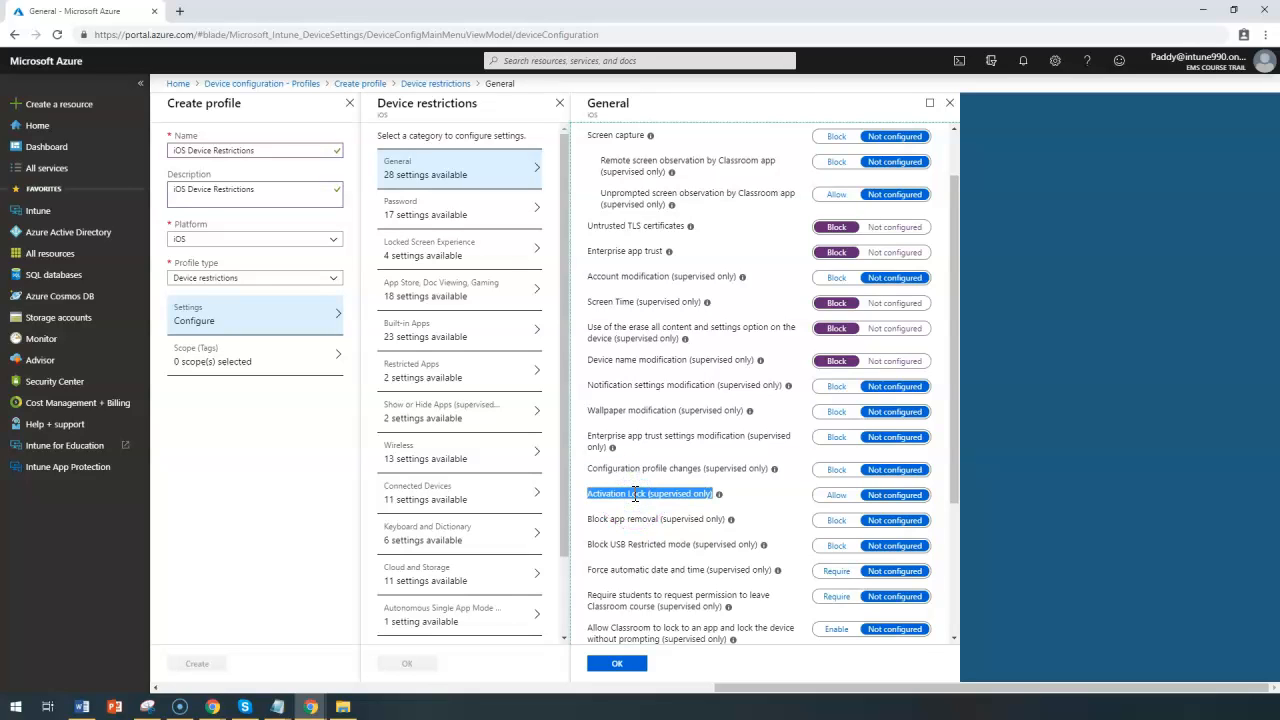
pyautogui.click(837, 496)
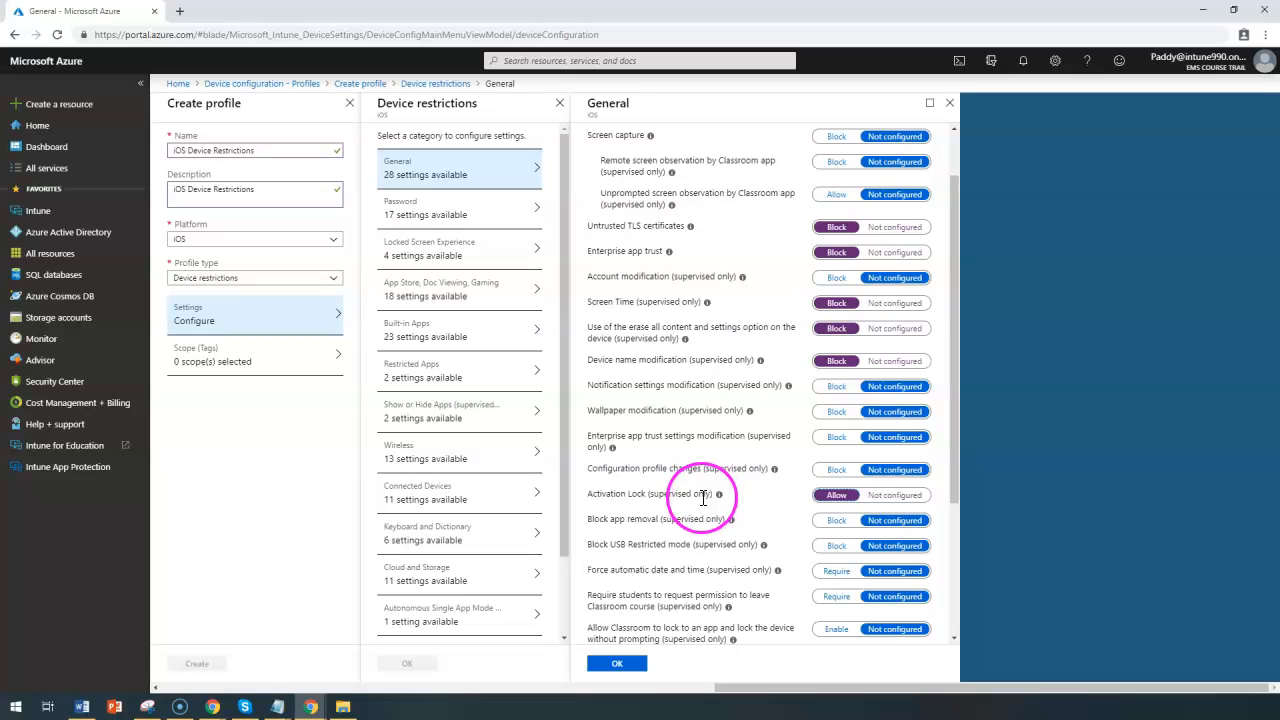
pyautogui.scroll(-2, 703, 497)
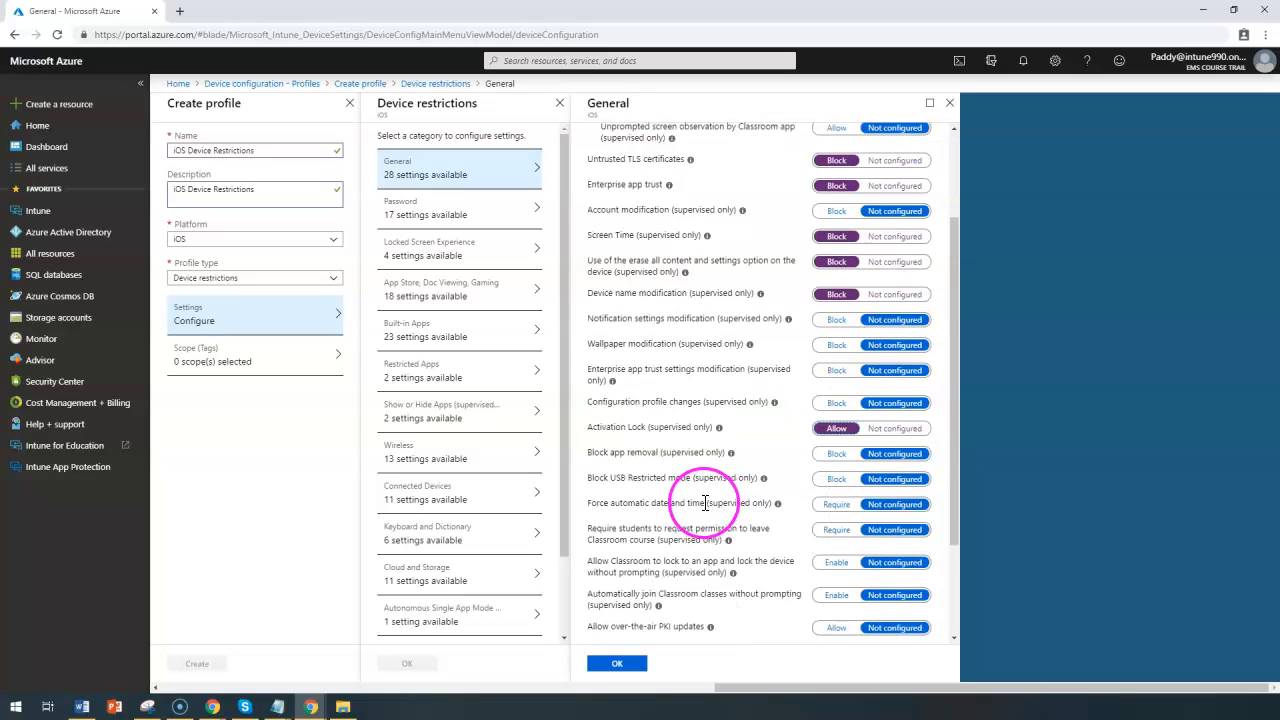
pyautogui.moveTo(621, 452); pyautogui.dragTo(704, 452)
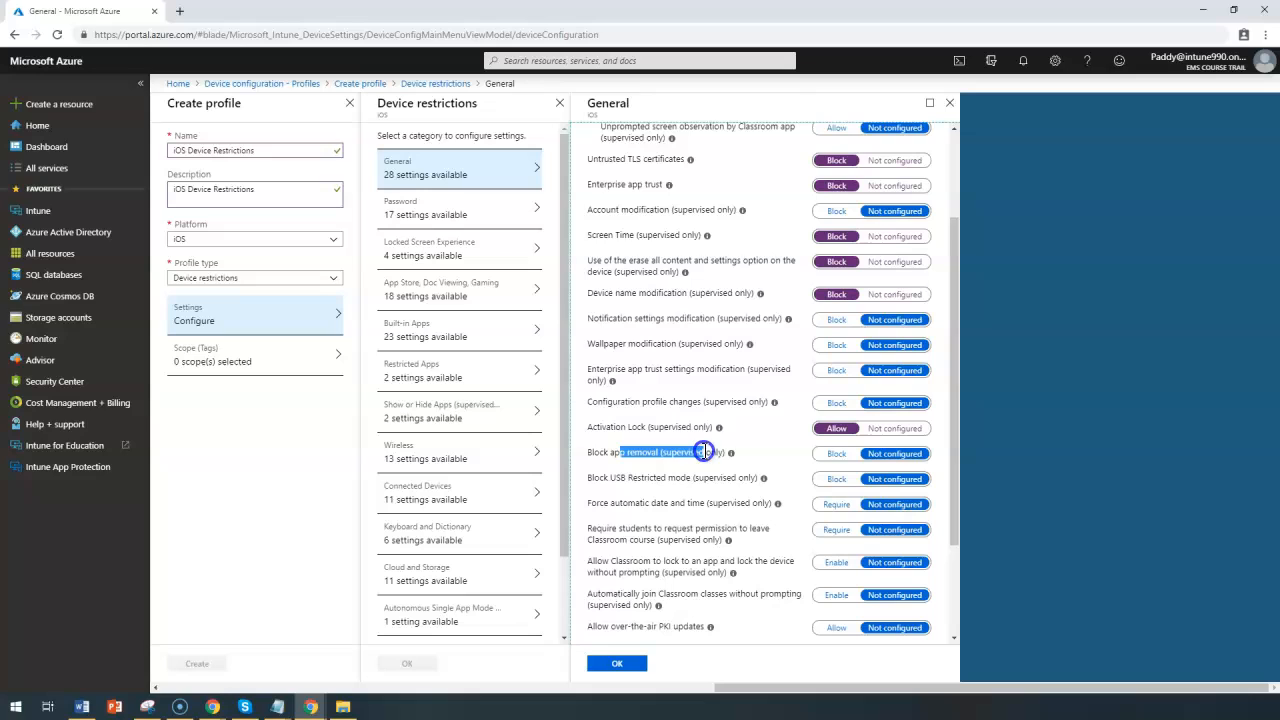
pyautogui.click(821, 455)
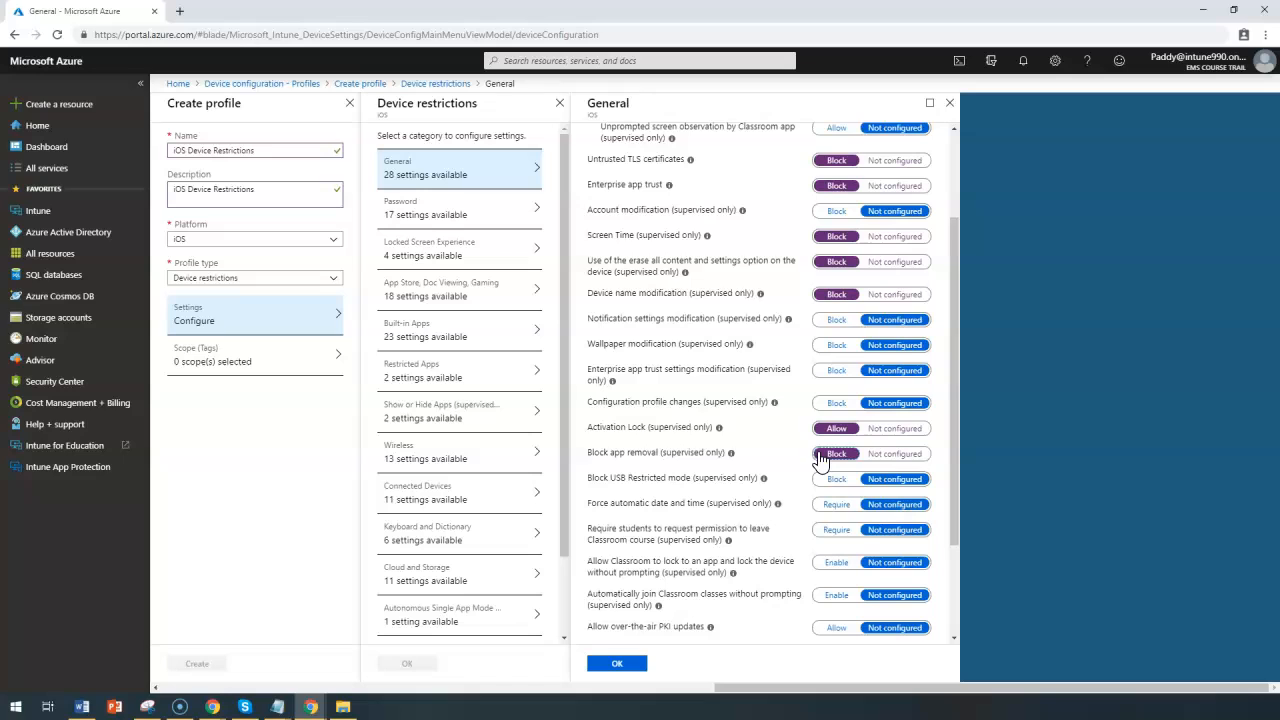
# Set Block USB Restricted mode to Block and Force automatic date and time to Require
pyautogui.click(647, 480)
pyautogui.doubleClick(647, 479)
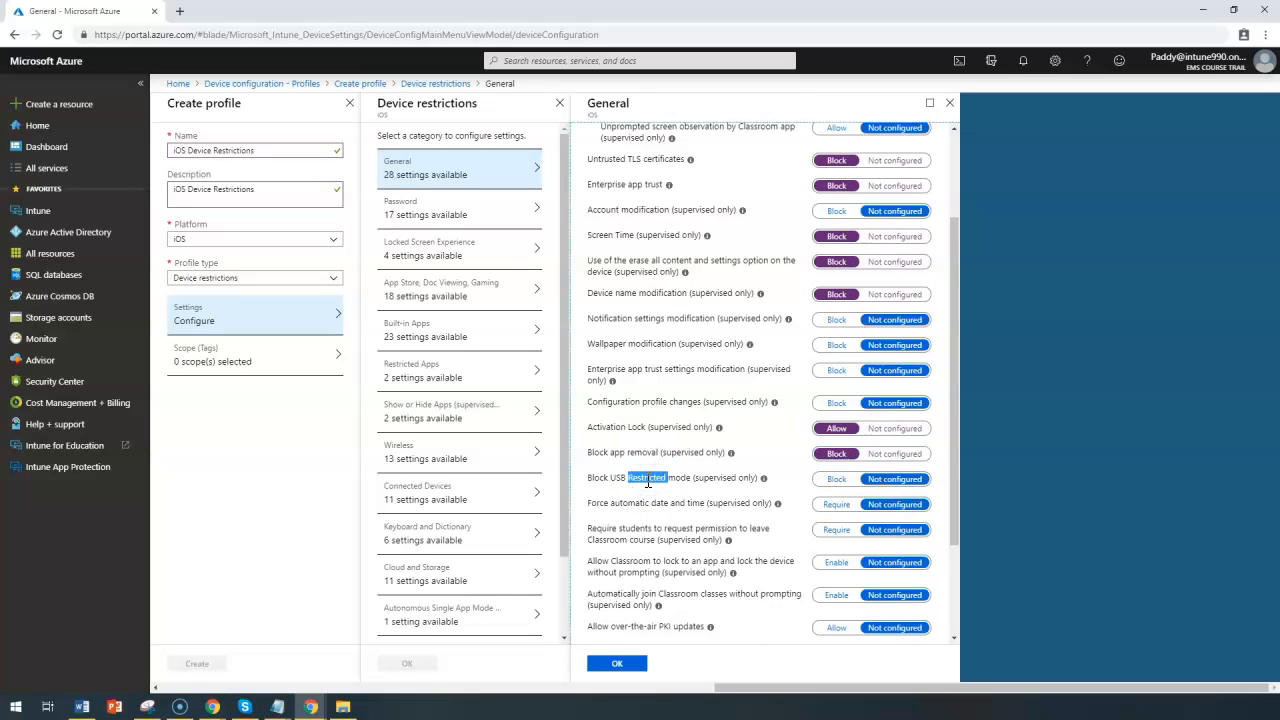
pyautogui.click(835, 479)
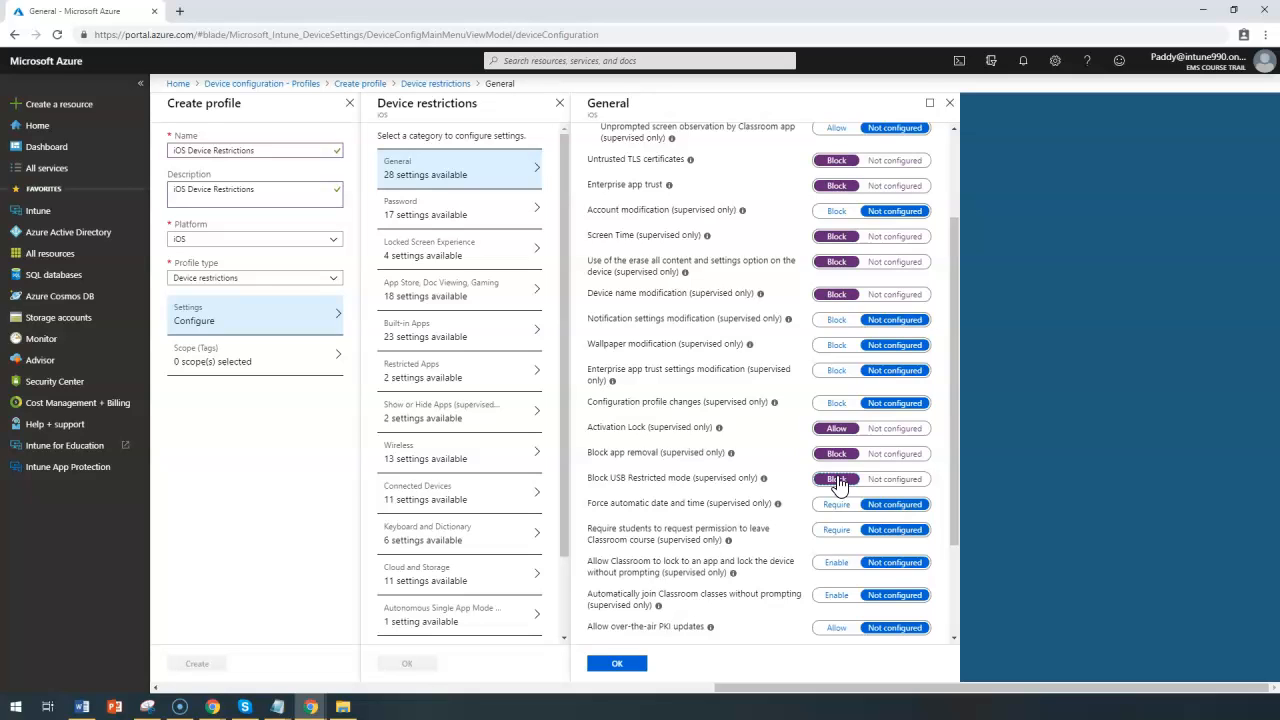
pyautogui.tripleClick(618, 500)
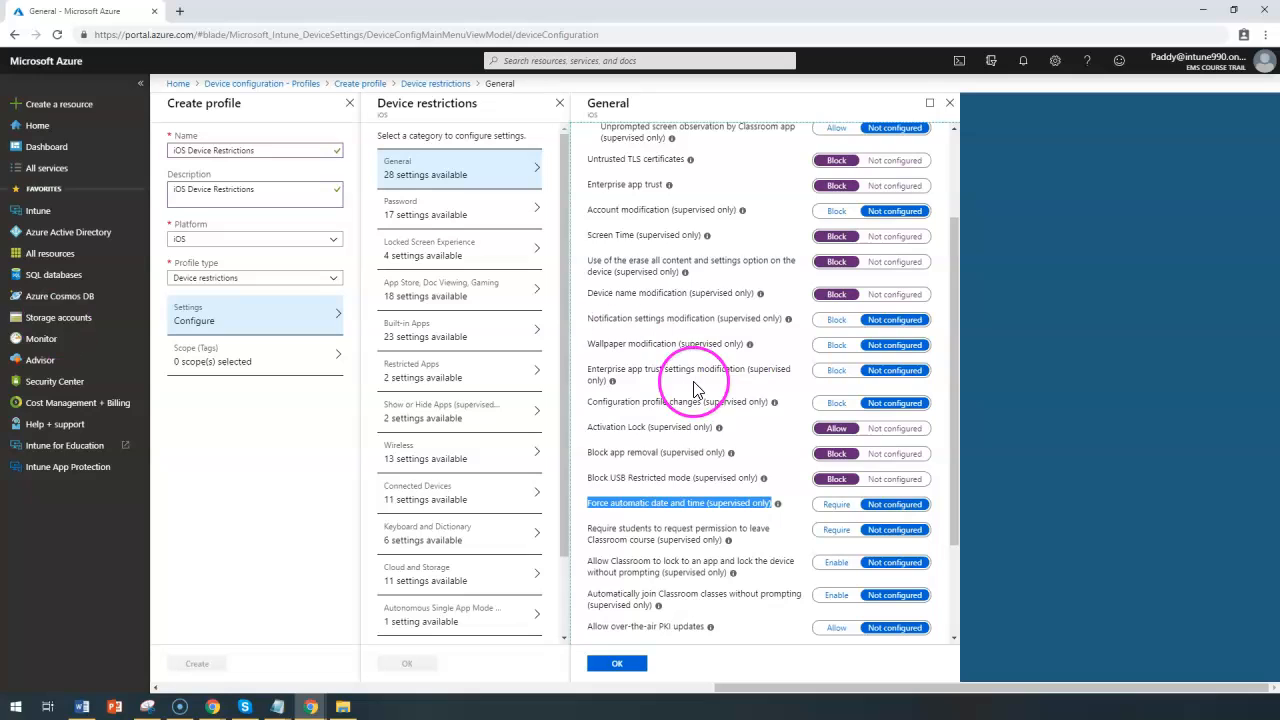
pyautogui.click(836, 505)
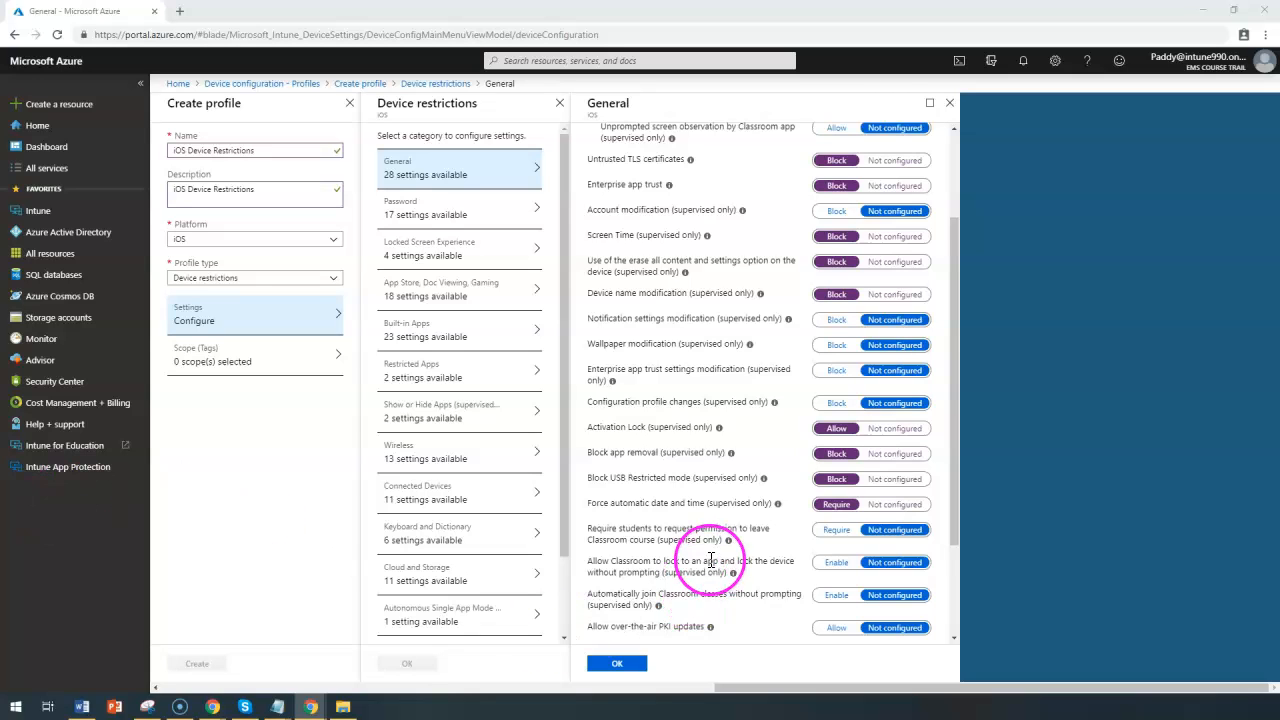
# Set the option requiring students to request permission to leave a Classroom course to Require
pyautogui.scroll(-1, 718, 553)
pyautogui.scroll(-1, 718, 553)
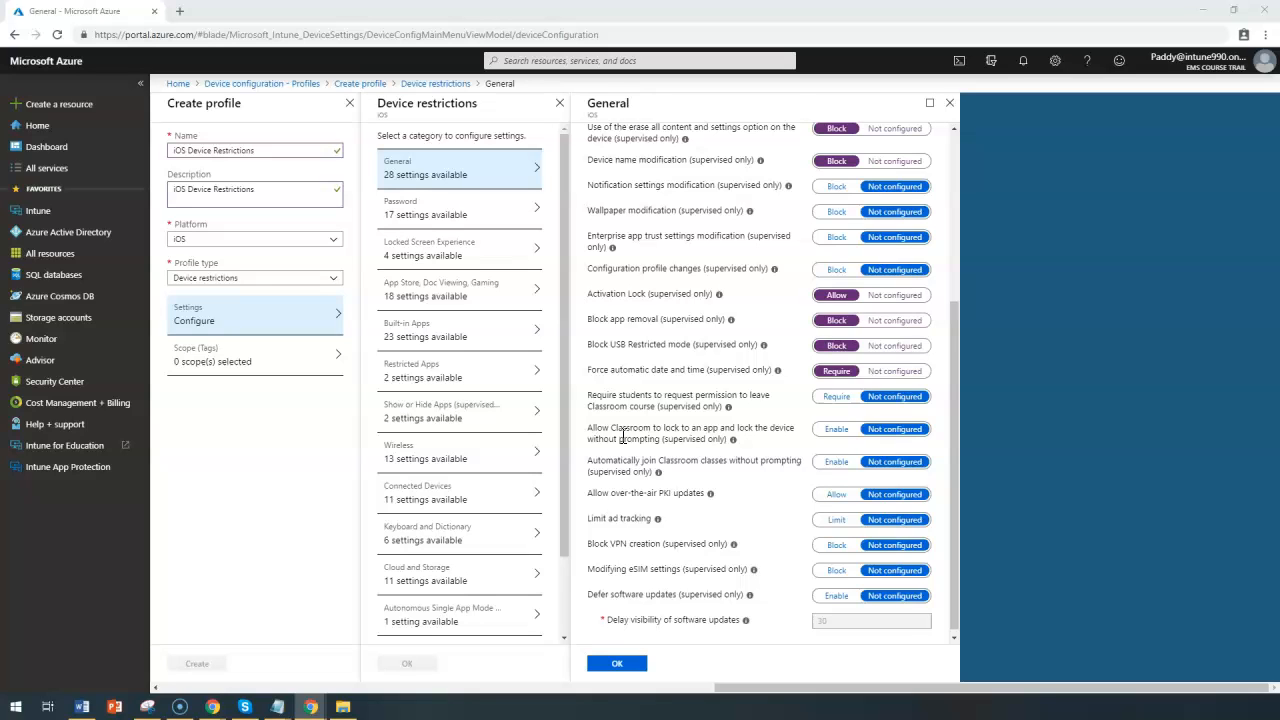
pyautogui.click(623, 437)
pyautogui.click(836, 397)
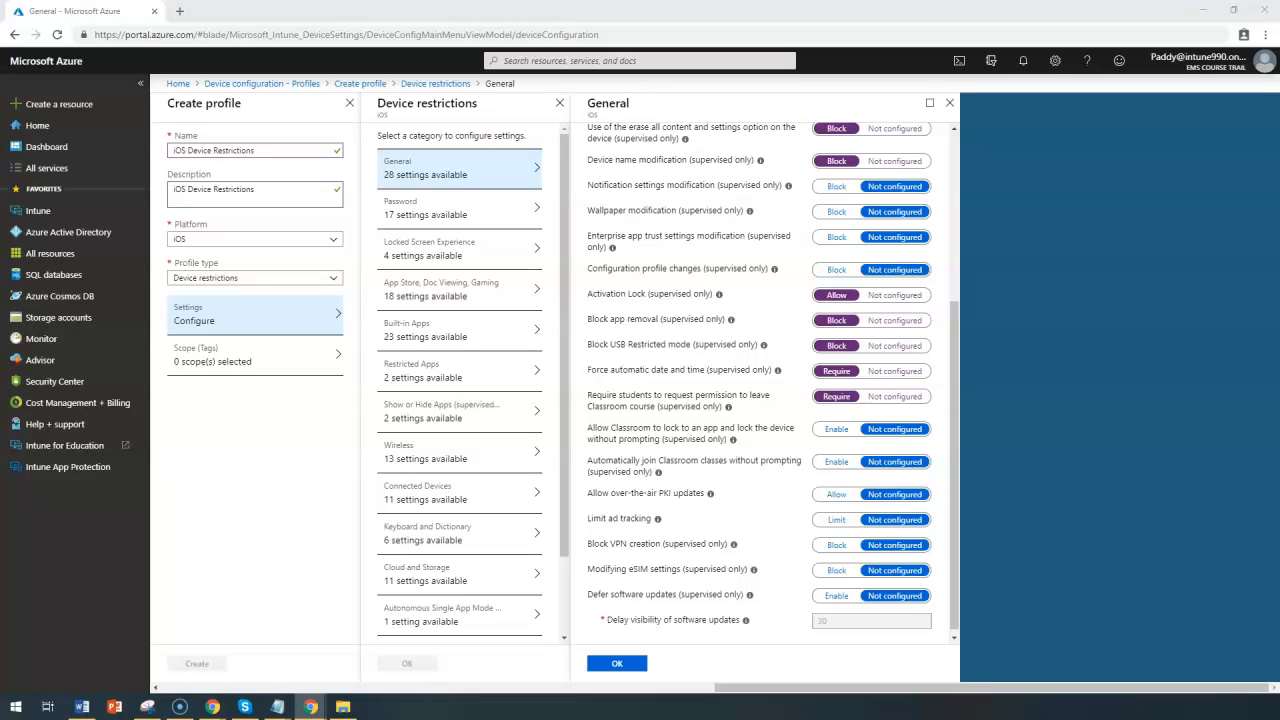
# Enable both Classroom locking to an app and locking the device without prompting, and automatic joining of Classroom classes without prompting
pyautogui.tripleClick(622, 432)
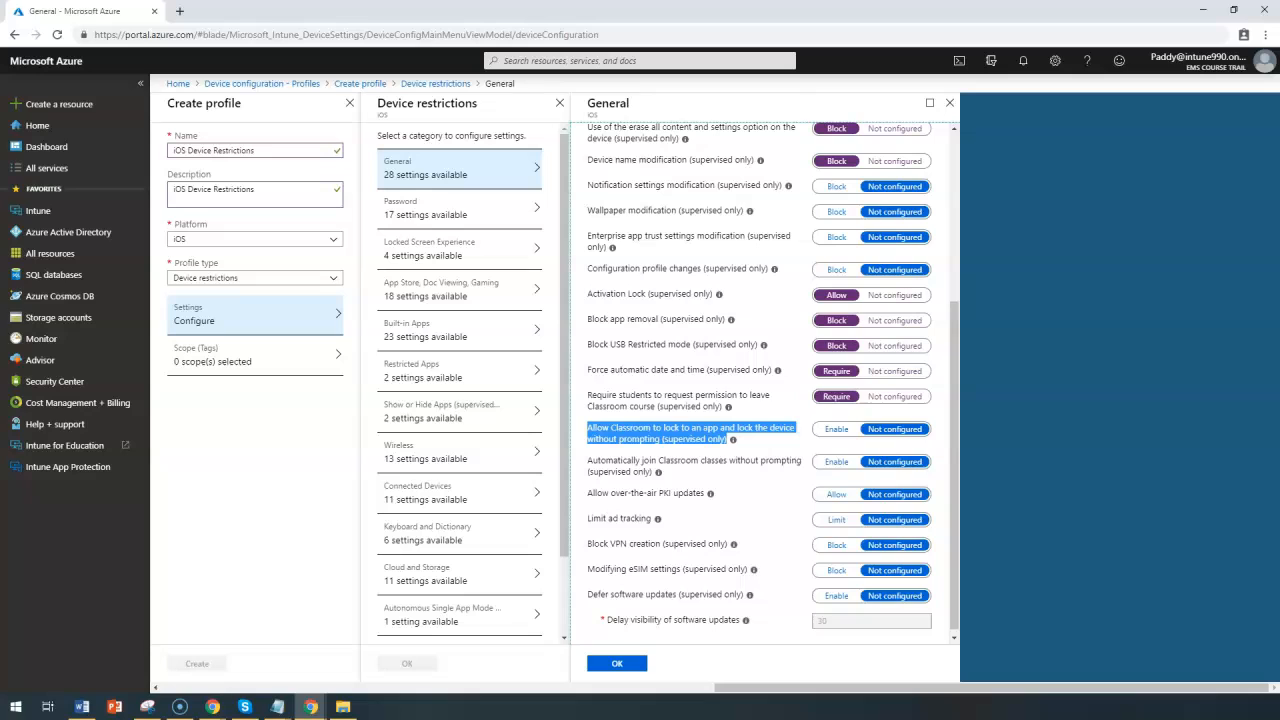
pyautogui.click(832, 432)
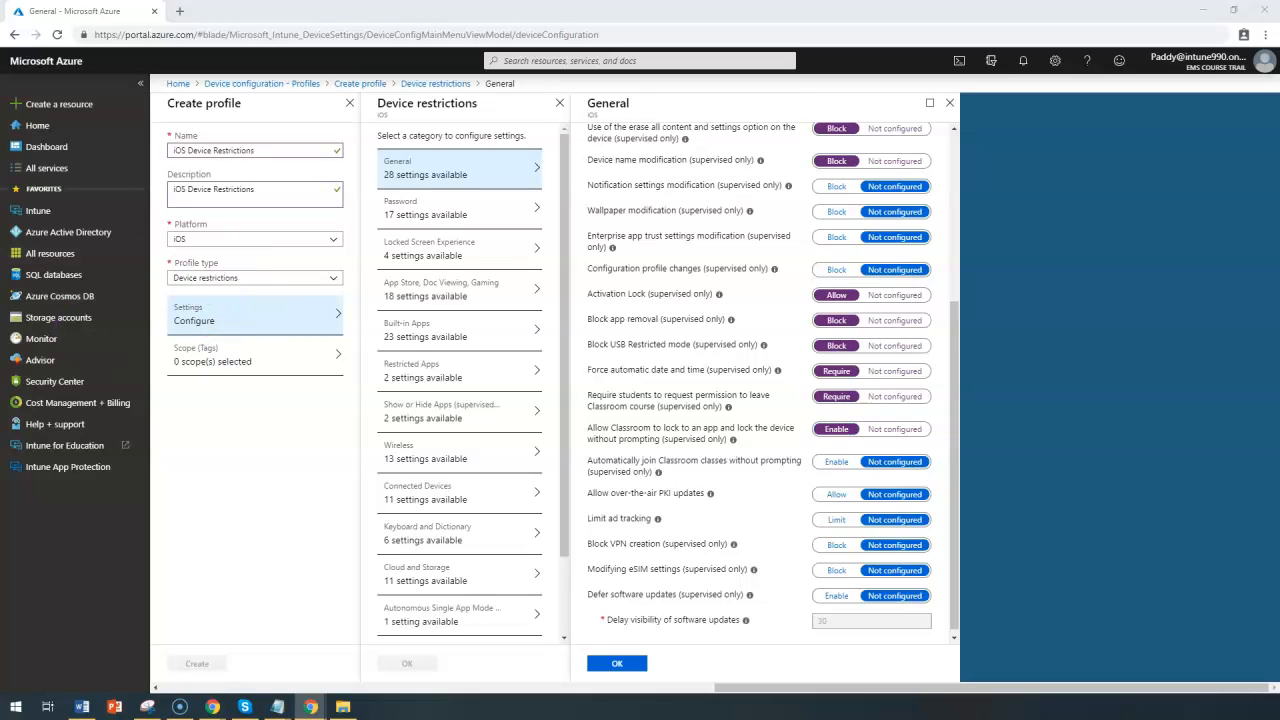
pyautogui.moveTo(645, 461); pyautogui.dragTo(741, 453)
pyautogui.click(836, 461)
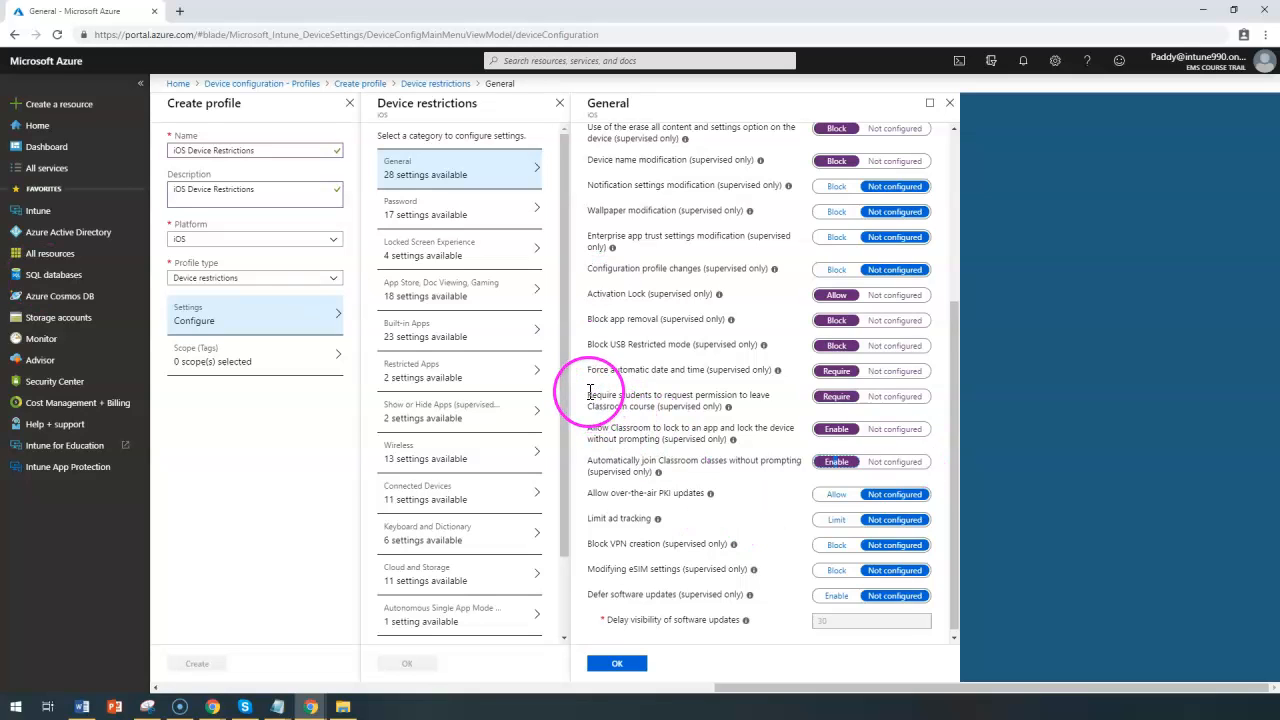
# Review the three Classroom settings for leave permission, app and device locking, and automatic class joining
pyautogui.moveTo(590, 396); pyautogui.dragTo(794, 472)
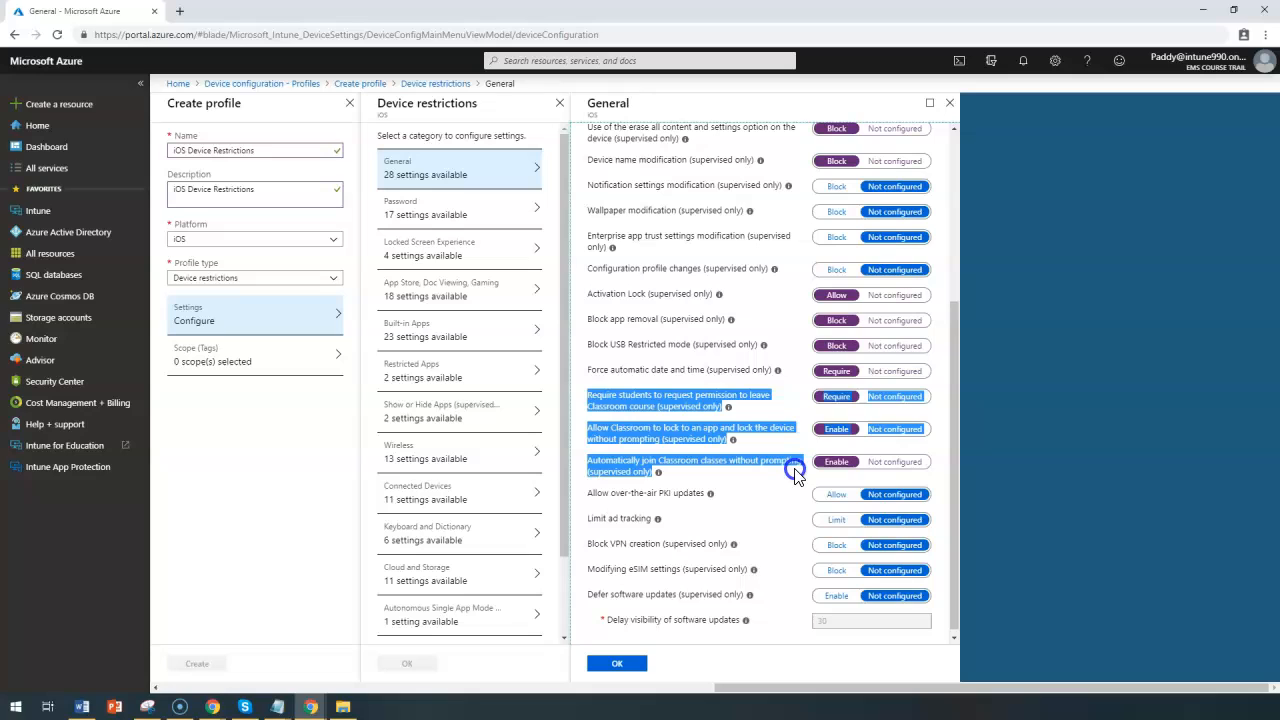
pyautogui.click(763, 460)
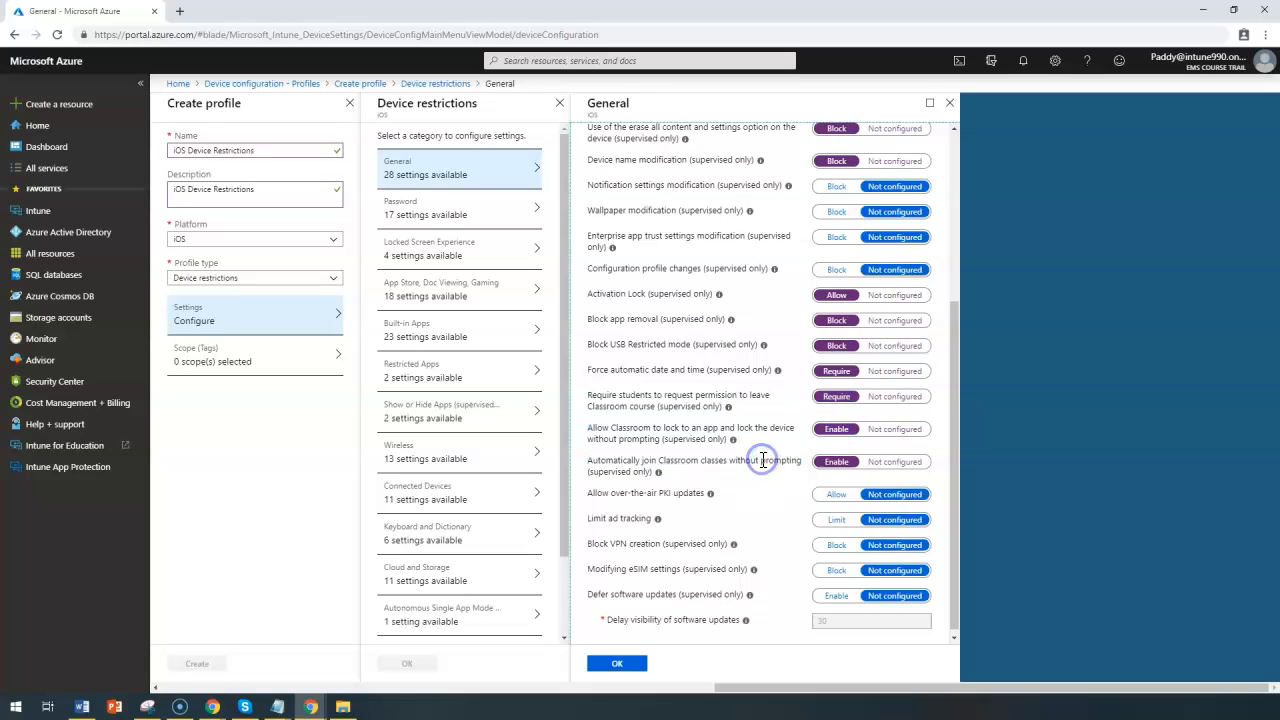
pyautogui.tripleClick(763, 460)
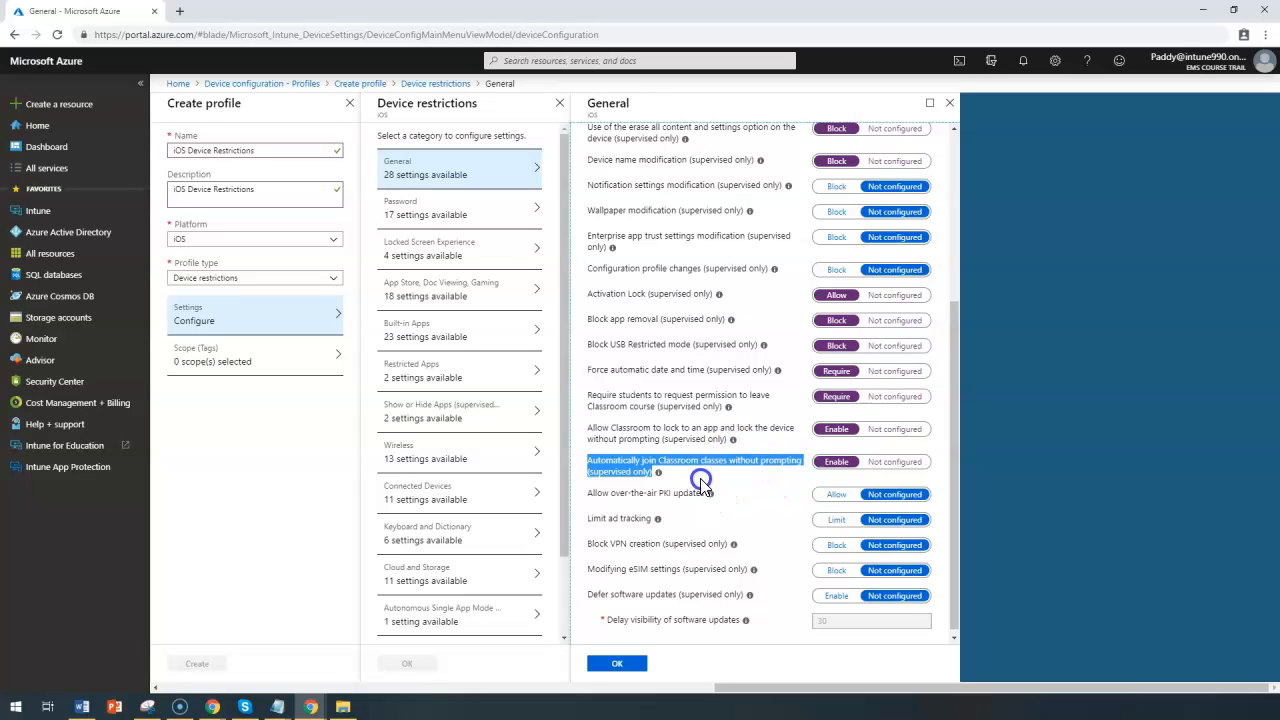
pyautogui.click(600, 434)
pyautogui.moveTo(589, 426); pyautogui.dragTo(680, 484)
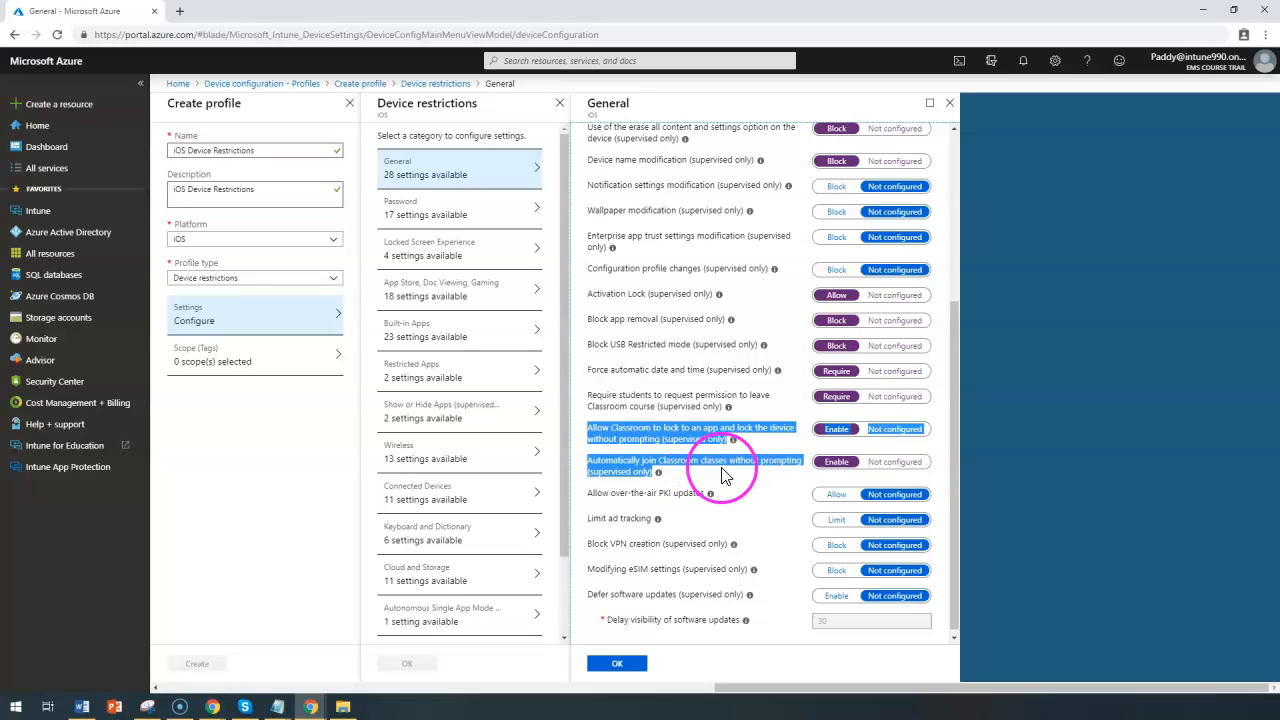
# Review the over-the-air PKI updates, Limit ad tracking and Block VPN creation settings
pyautogui.scroll(-1, 724, 475)
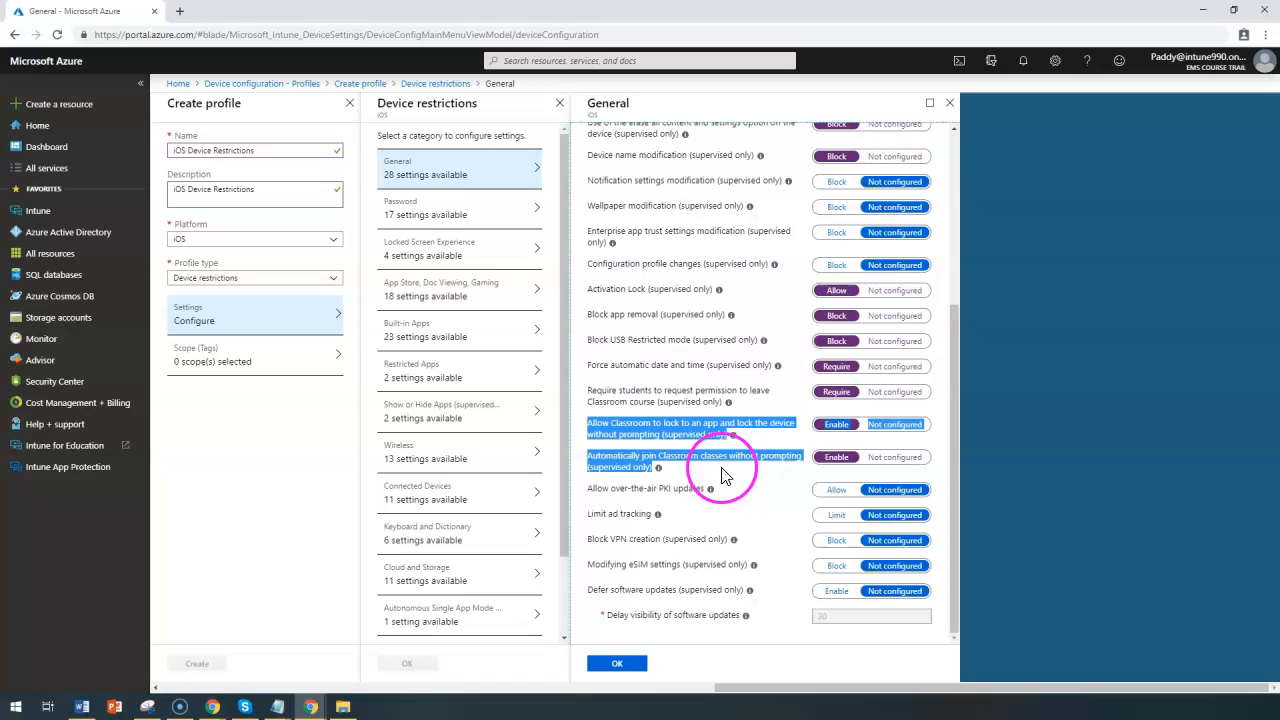
pyautogui.click(621, 488)
pyautogui.tripleClick(621, 488)
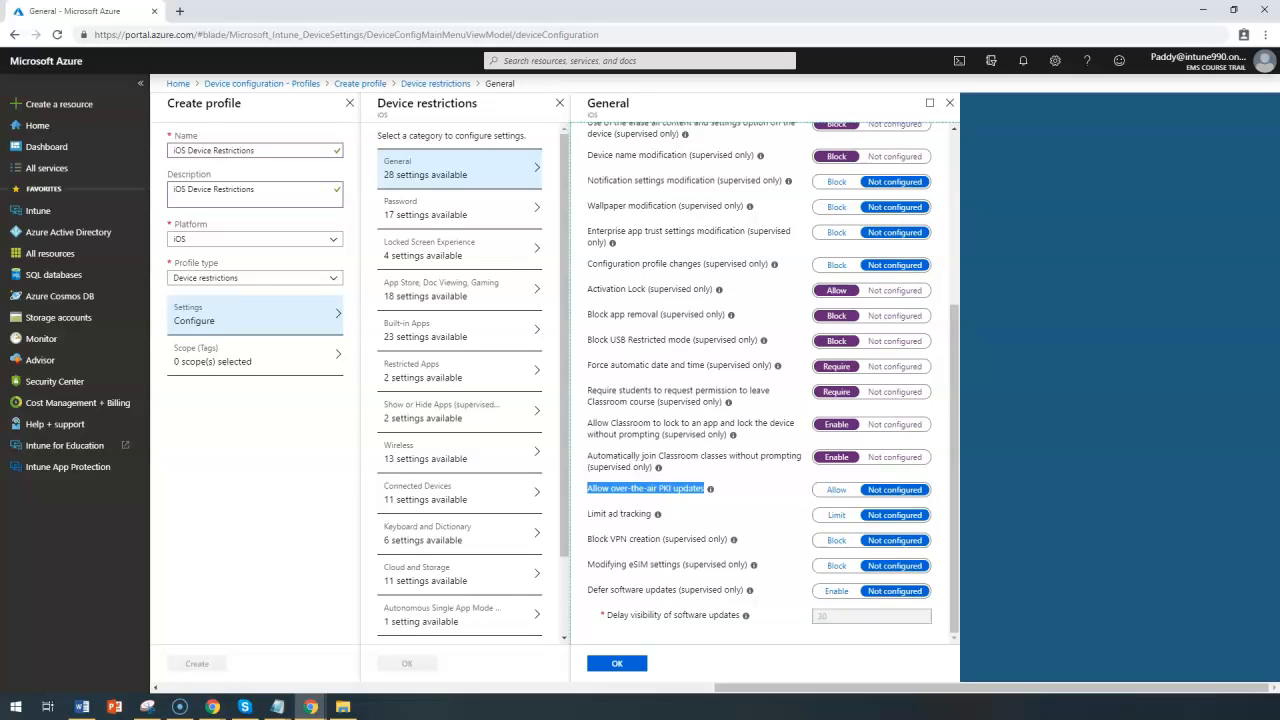
pyautogui.tripleClick(637, 513)
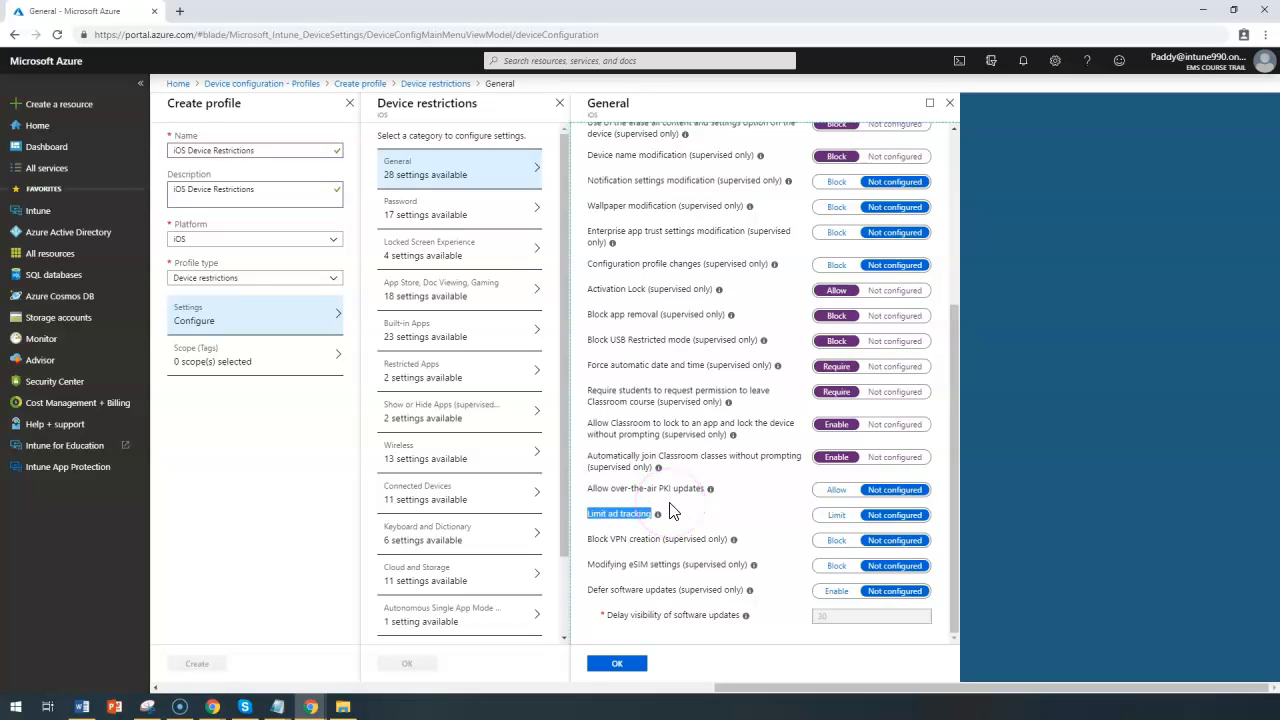
pyautogui.click(664, 547)
pyautogui.tripleClick(664, 545)
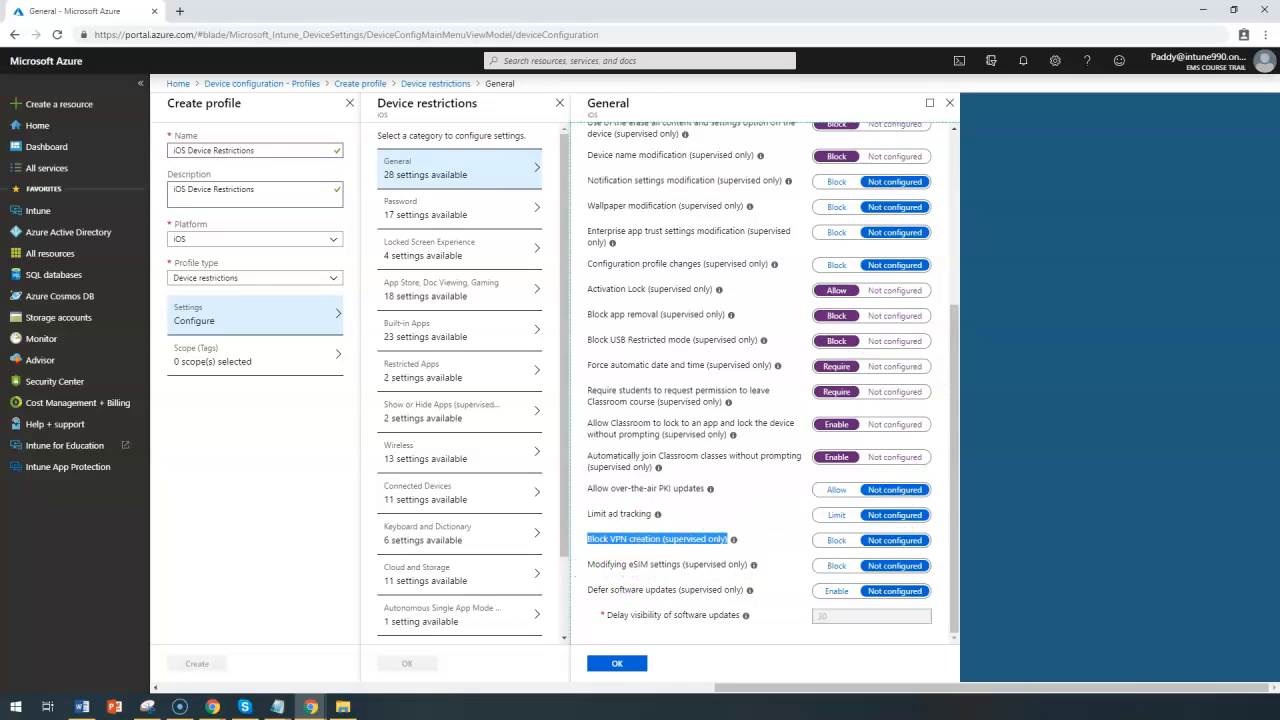
# Set Modifying eSIM settings to Block and Defer software updates to Enable, and check the delay visibility value
pyautogui.tripleClick(676, 564)
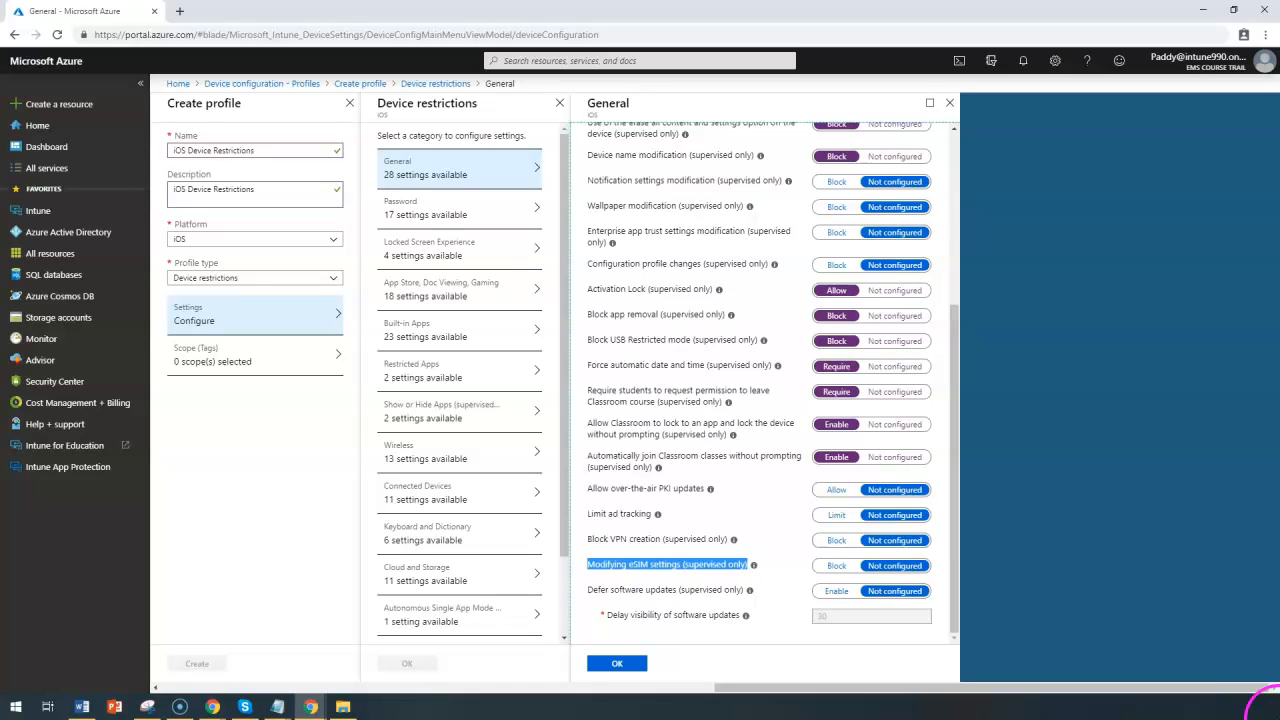
pyautogui.click(836, 566)
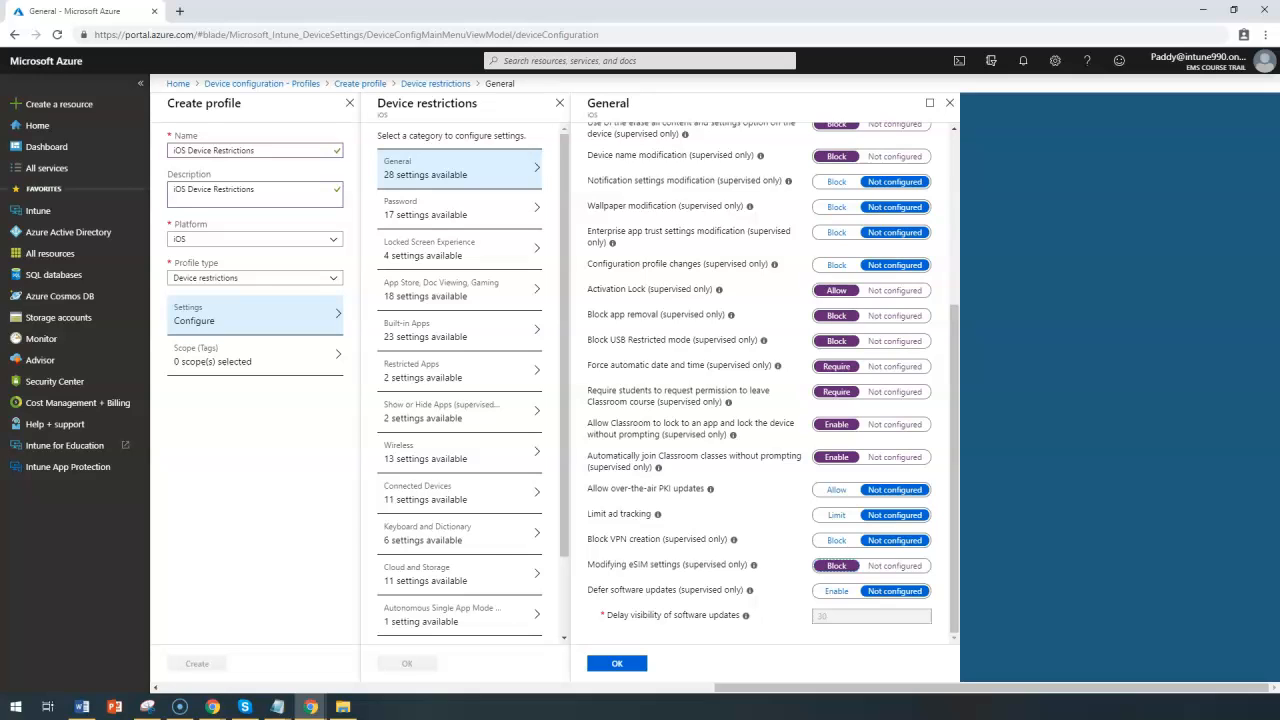
pyautogui.moveTo(597, 589); pyautogui.dragTo(680, 586)
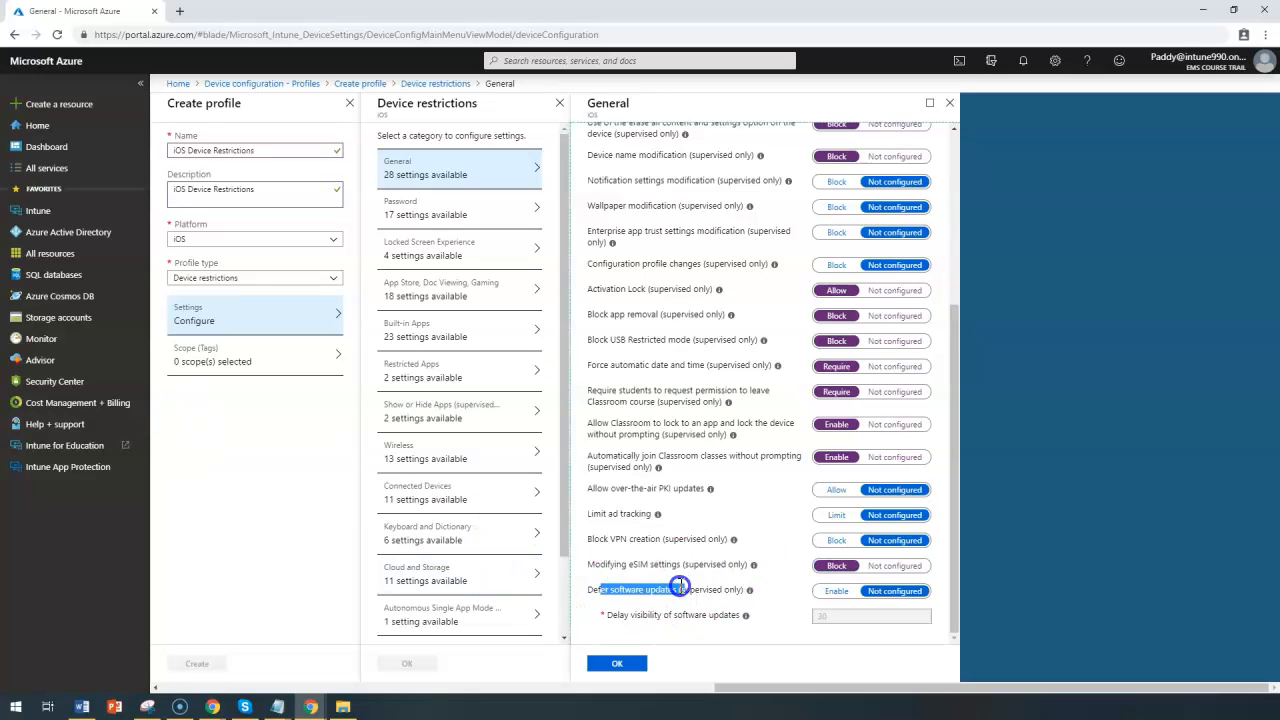
pyautogui.click(830, 592)
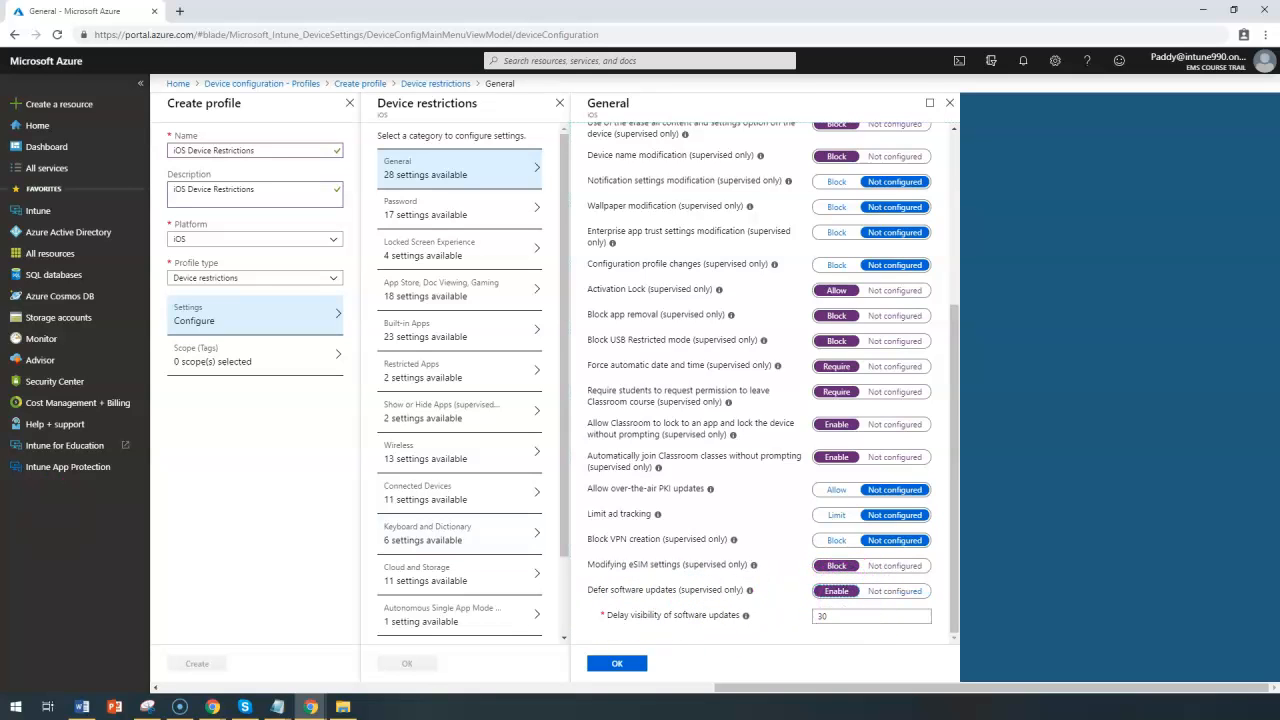
pyautogui.click(832, 616)
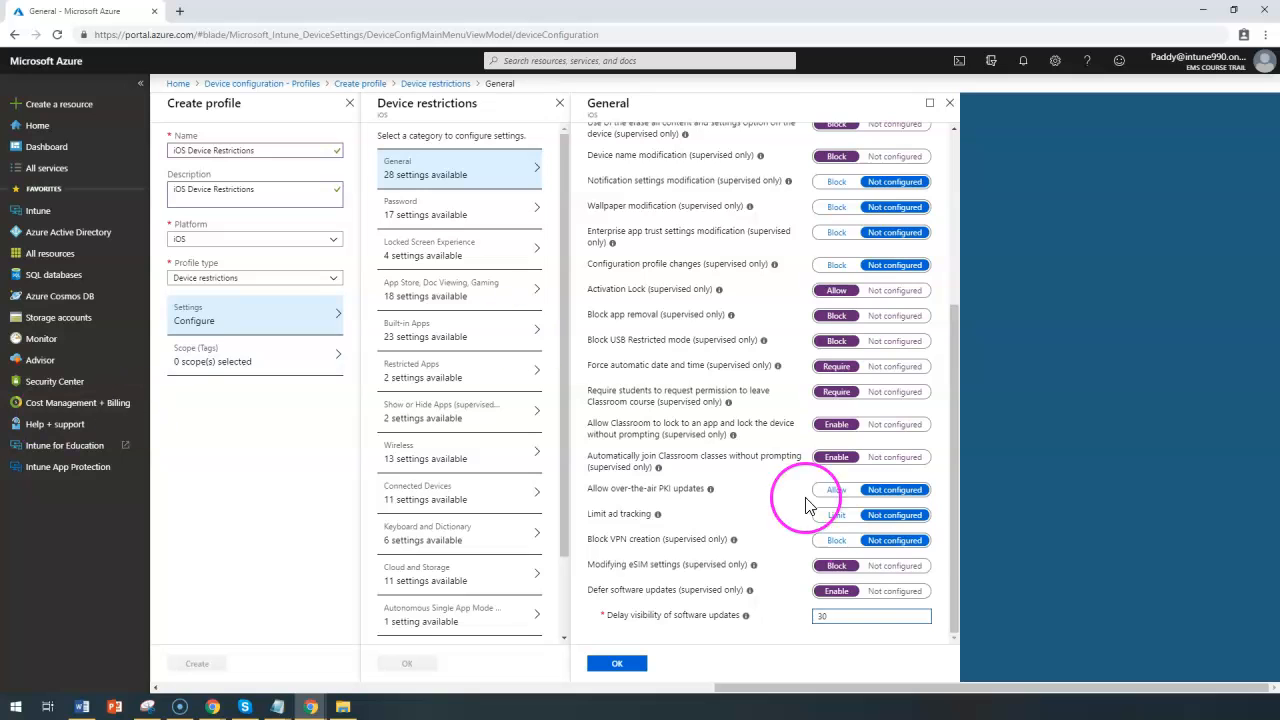
# Confirm the General restriction settings and return to the Device restrictions category list
pyautogui.scroll(5, 709, 523)
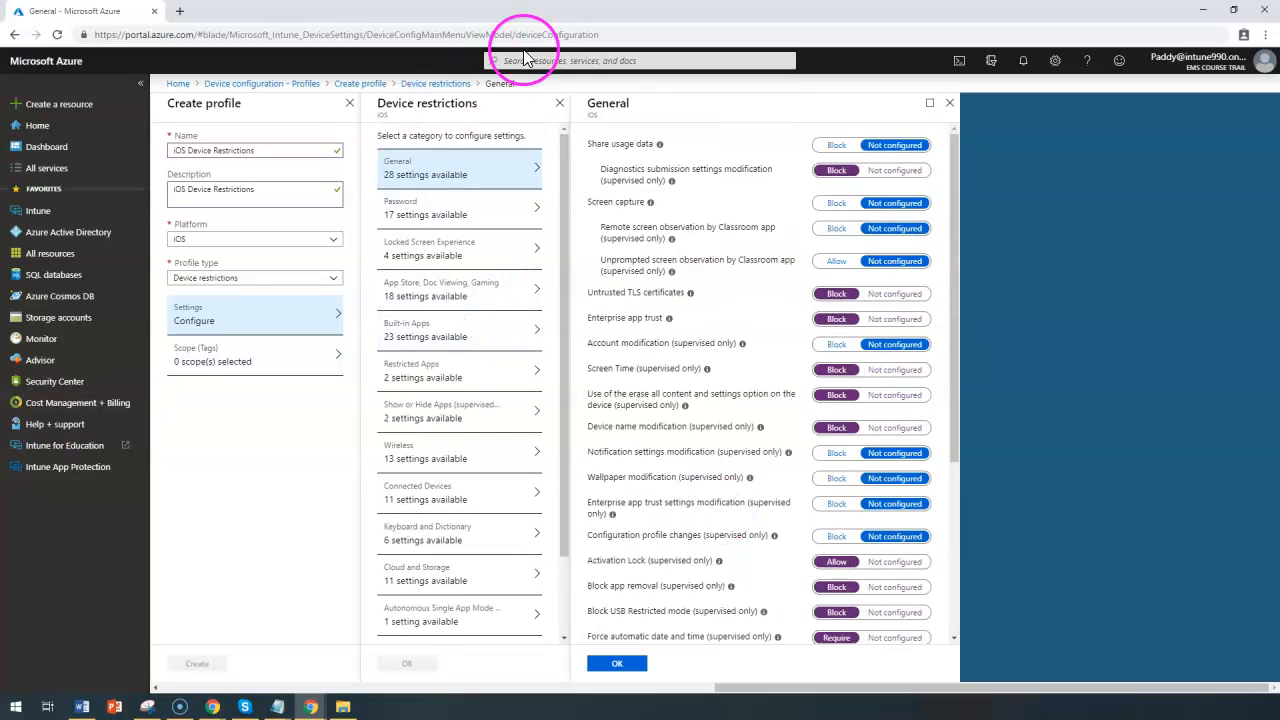
pyautogui.moveTo(408, 106); pyautogui.dragTo(475, 110)
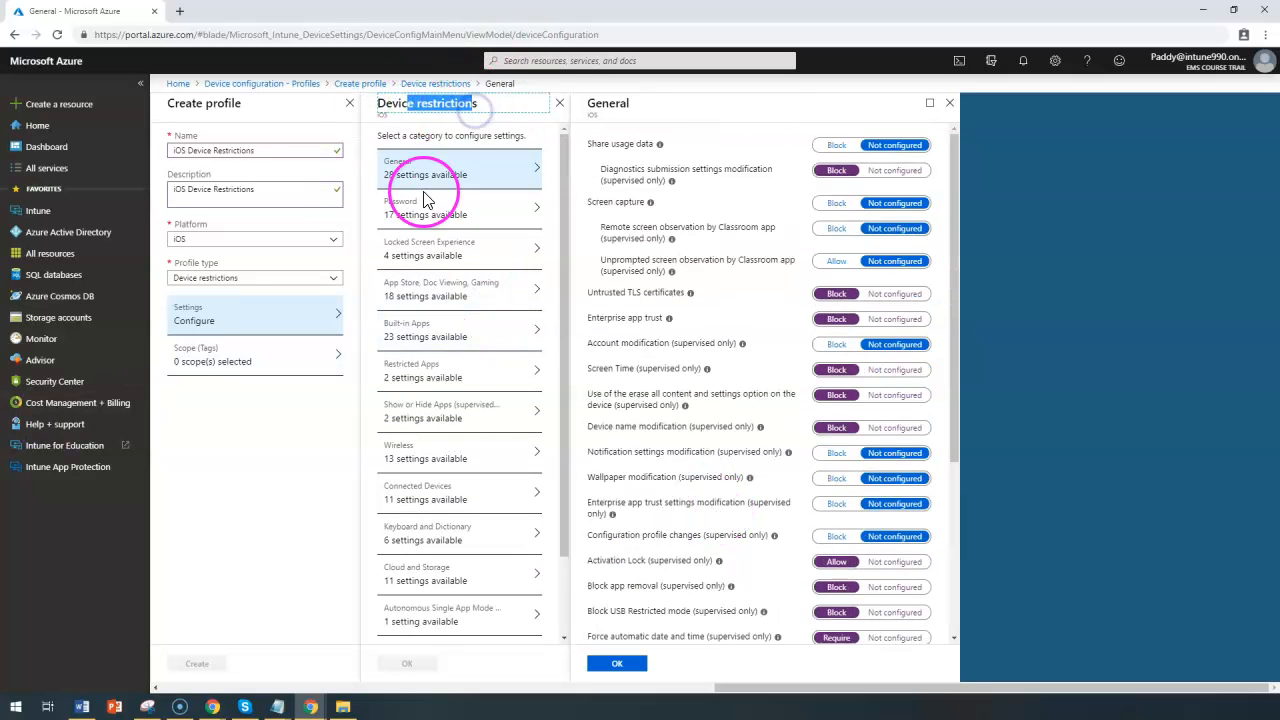
pyautogui.click(632, 666)
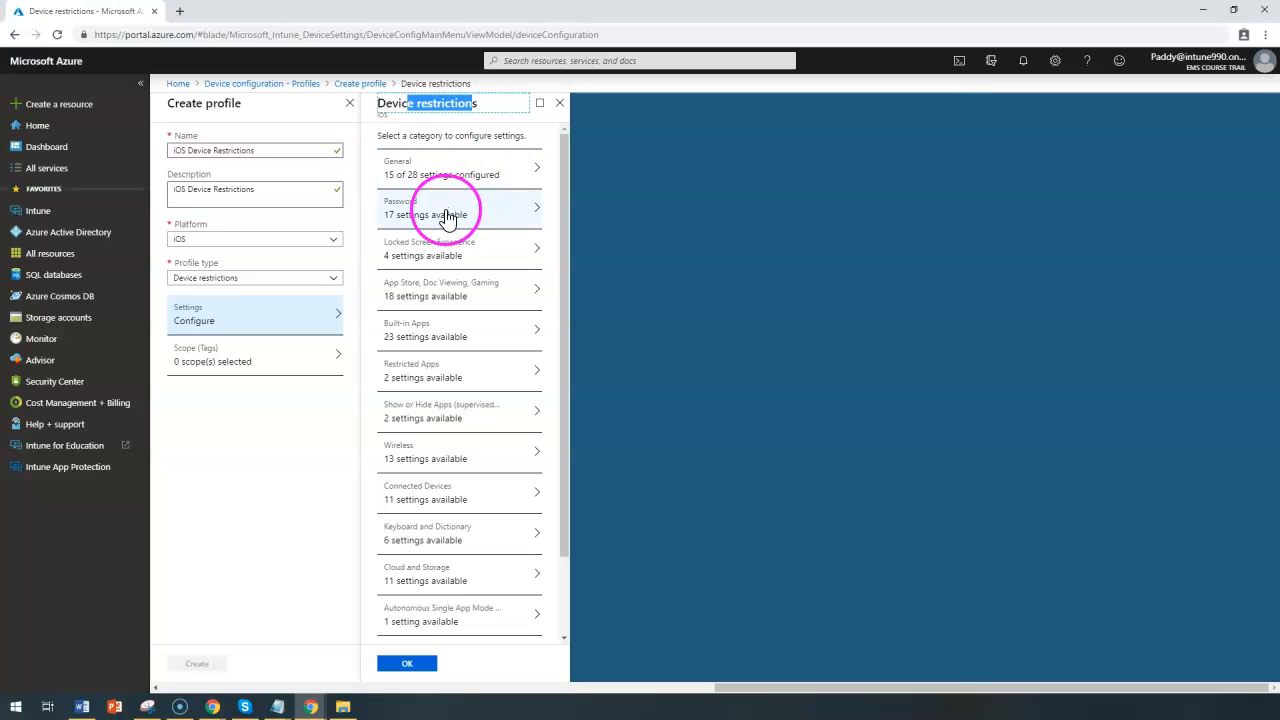
# Open the Password category, set Password to Require and set Simple passwords to Block
pyautogui.click(447, 215)
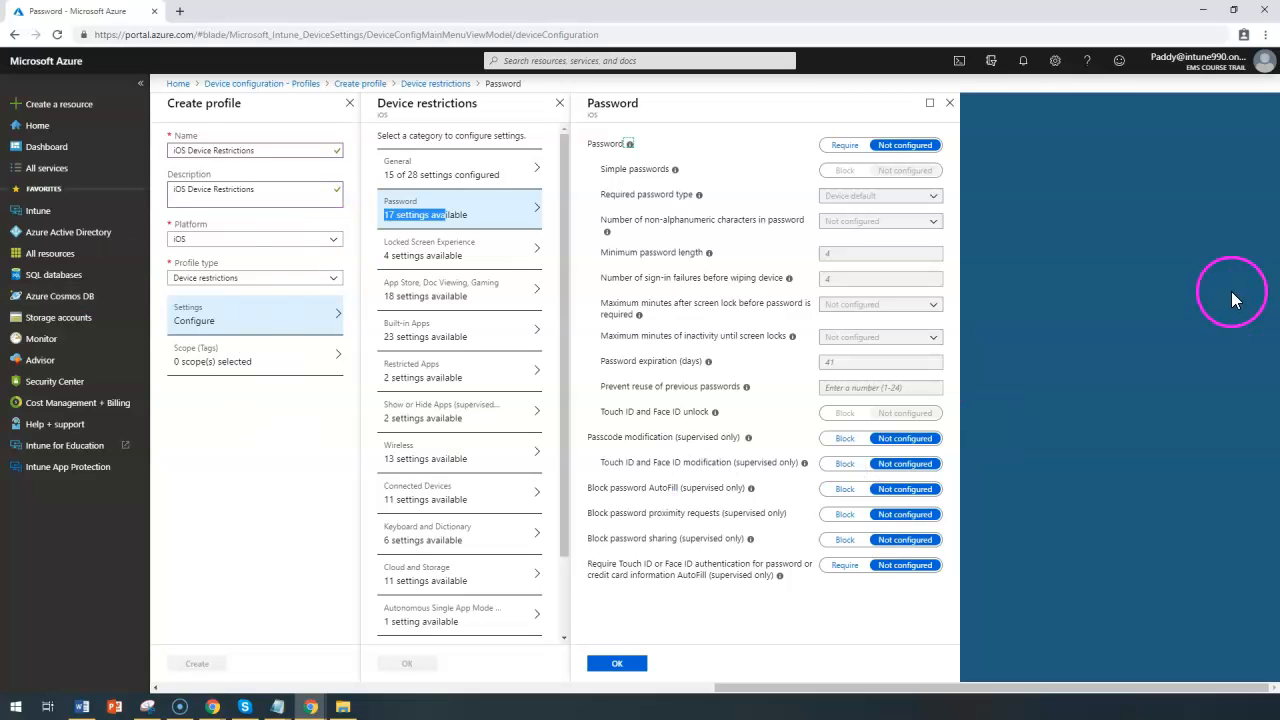
pyautogui.click(845, 146)
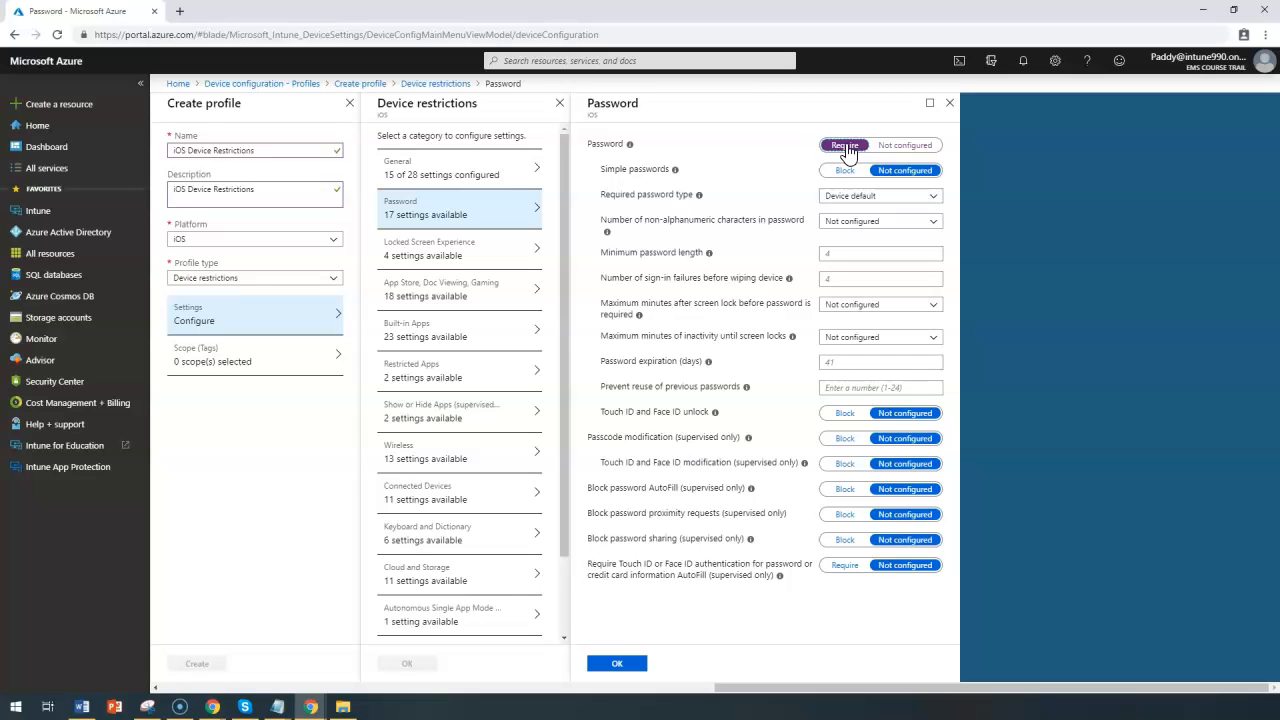
pyautogui.moveTo(603, 169); pyautogui.dragTo(772, 432)
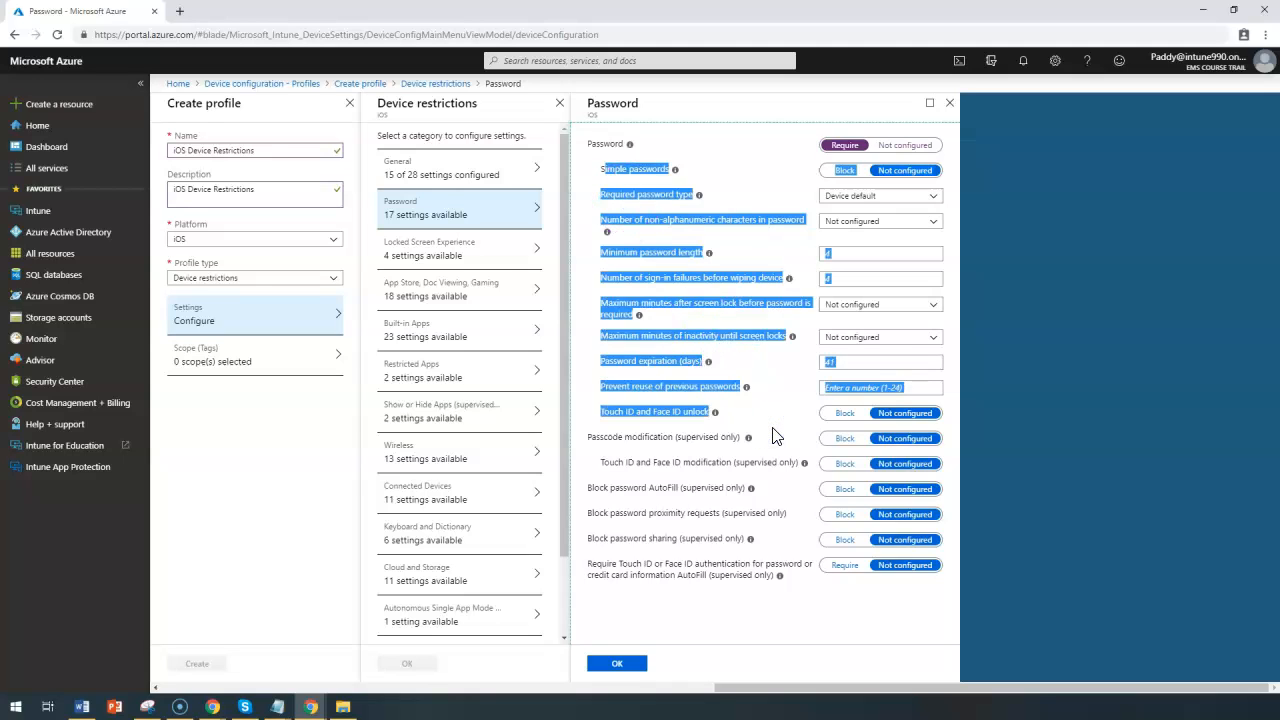
pyautogui.tripleClick(620, 170)
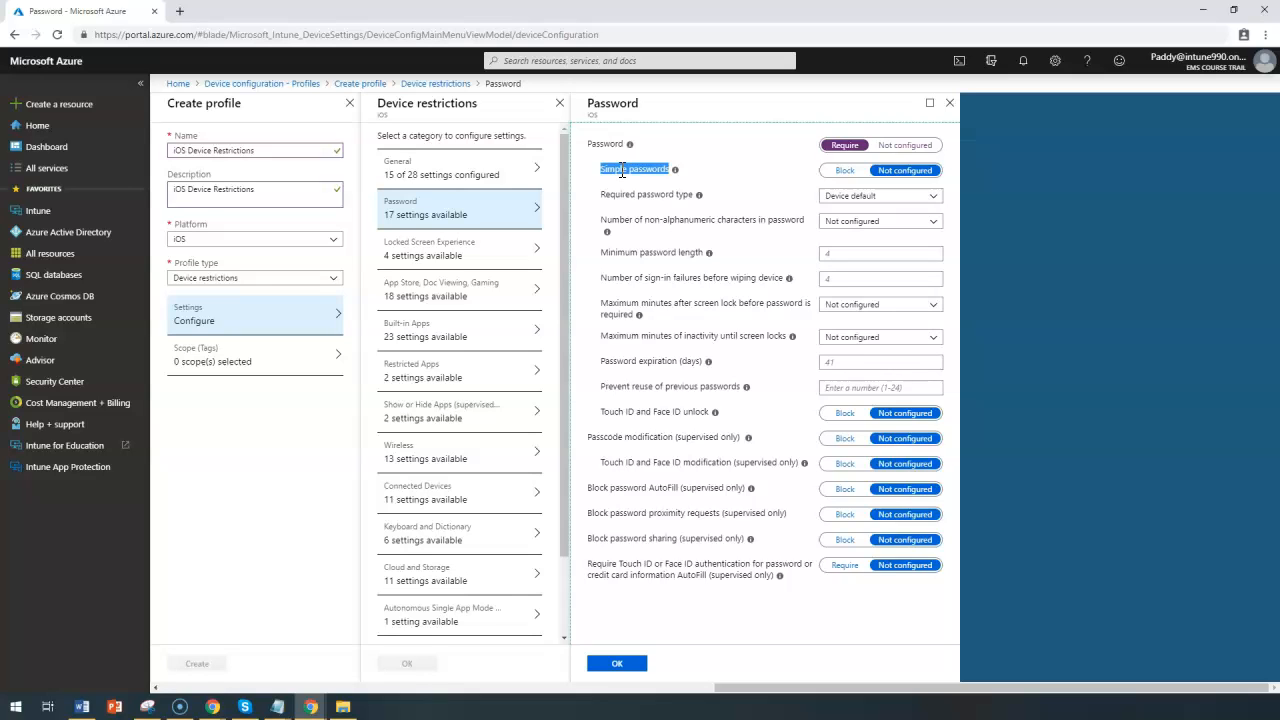
pyautogui.click(840, 172)
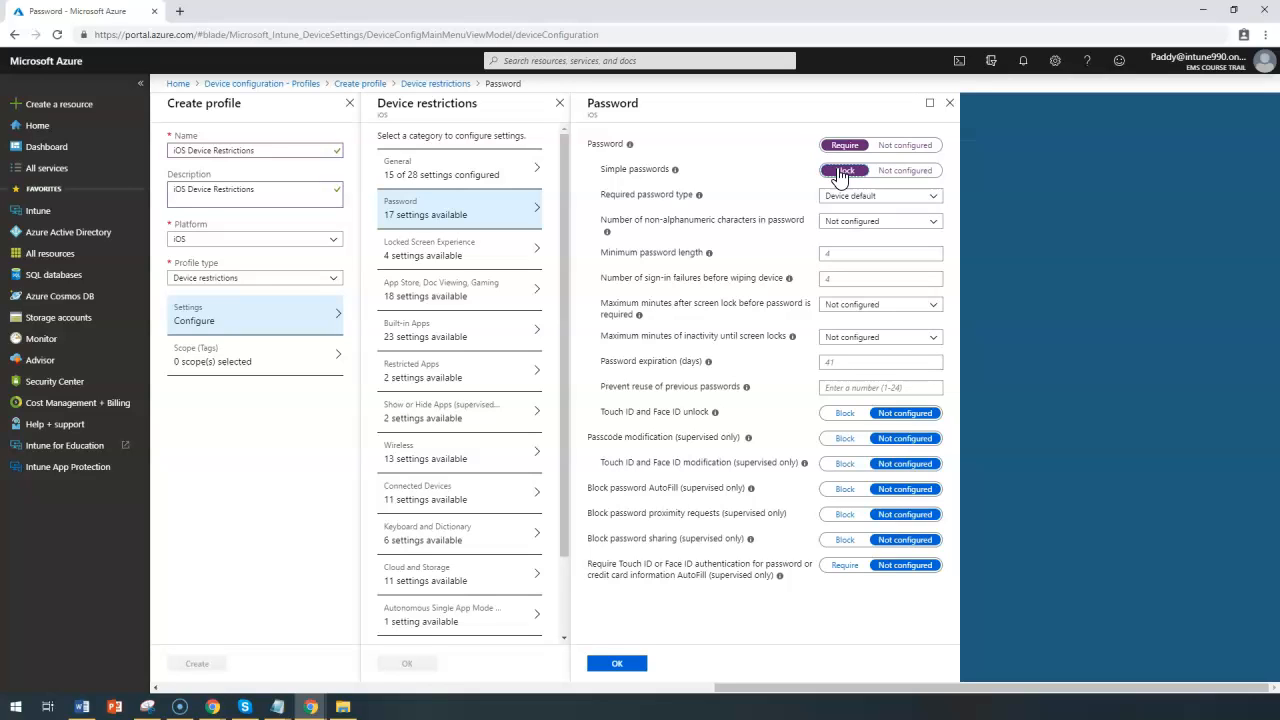
# Set the required password type to Alphanumeric and the number of non-alphanumeric characters to 4
pyautogui.click(870, 198)
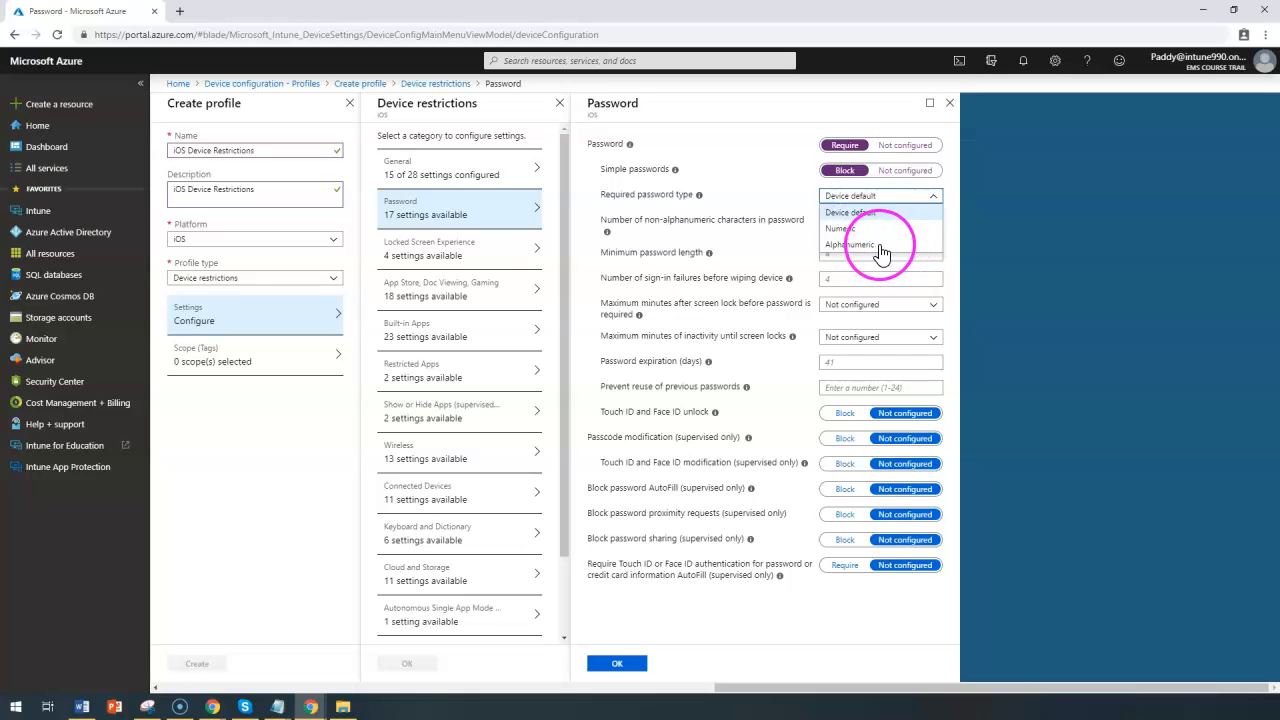
pyautogui.click(880, 244)
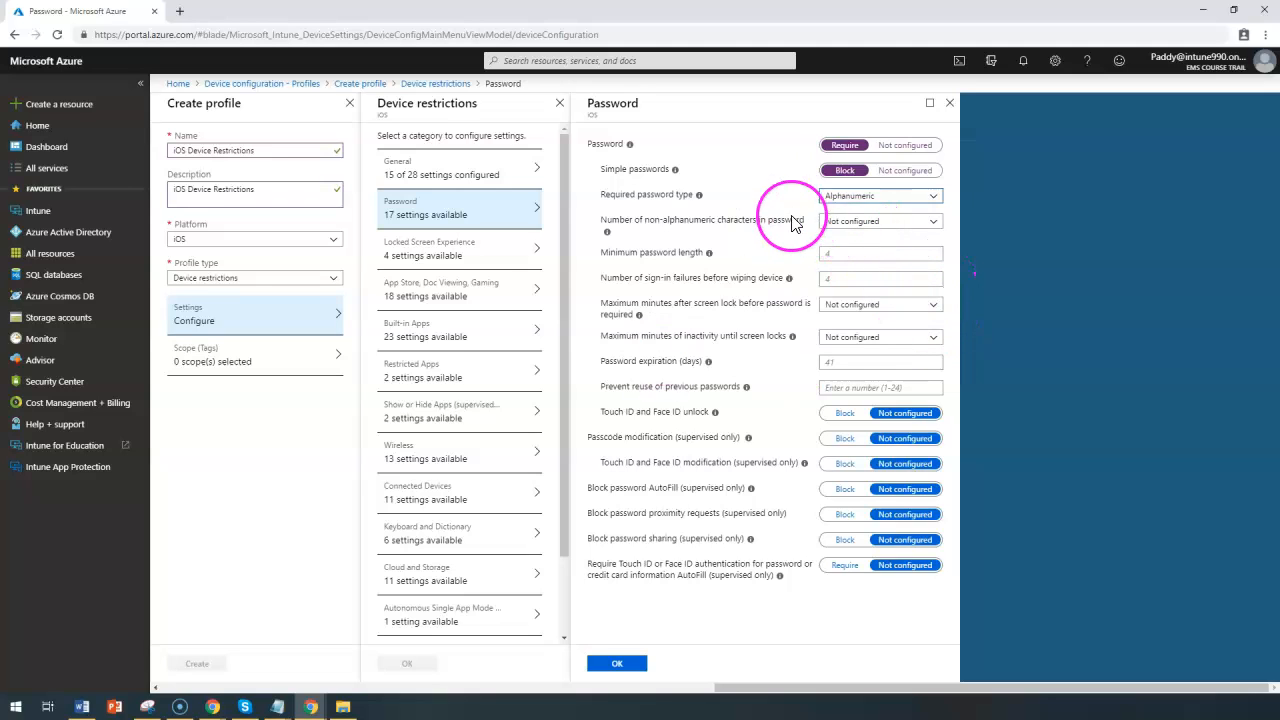
pyautogui.moveTo(634, 220); pyautogui.dragTo(778, 222)
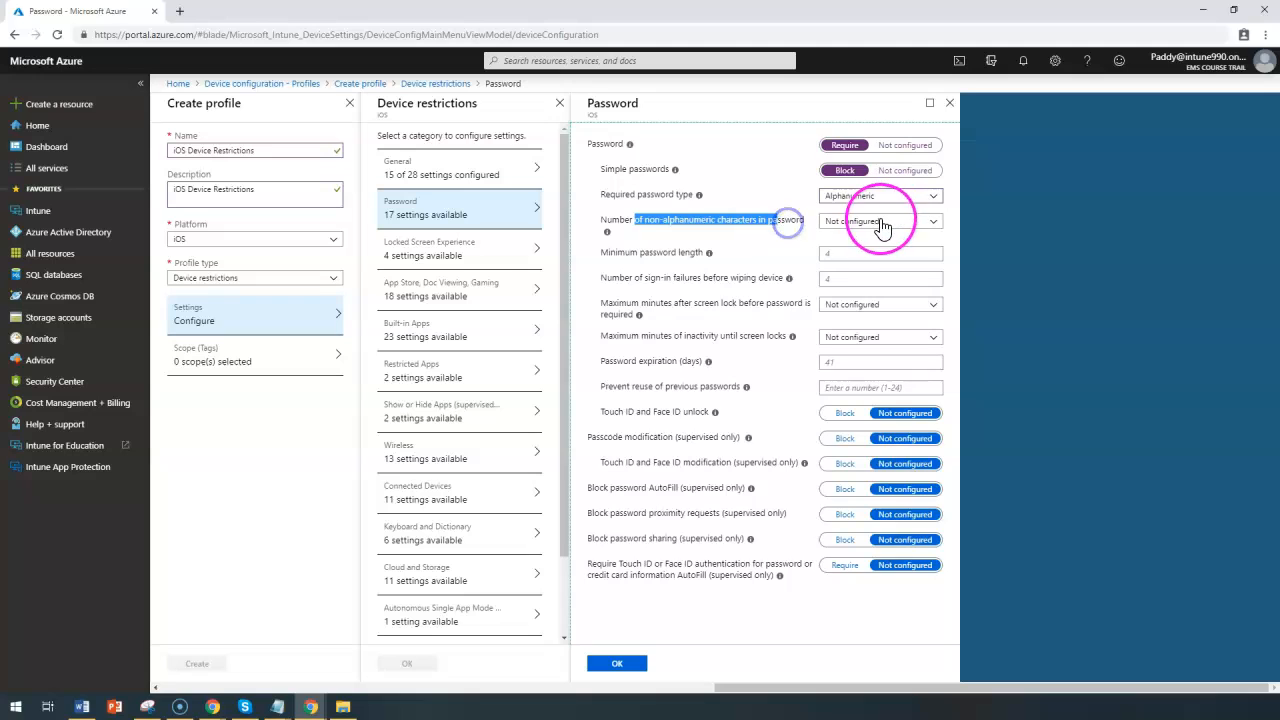
pyautogui.click(880, 221)
pyautogui.click(842, 300)
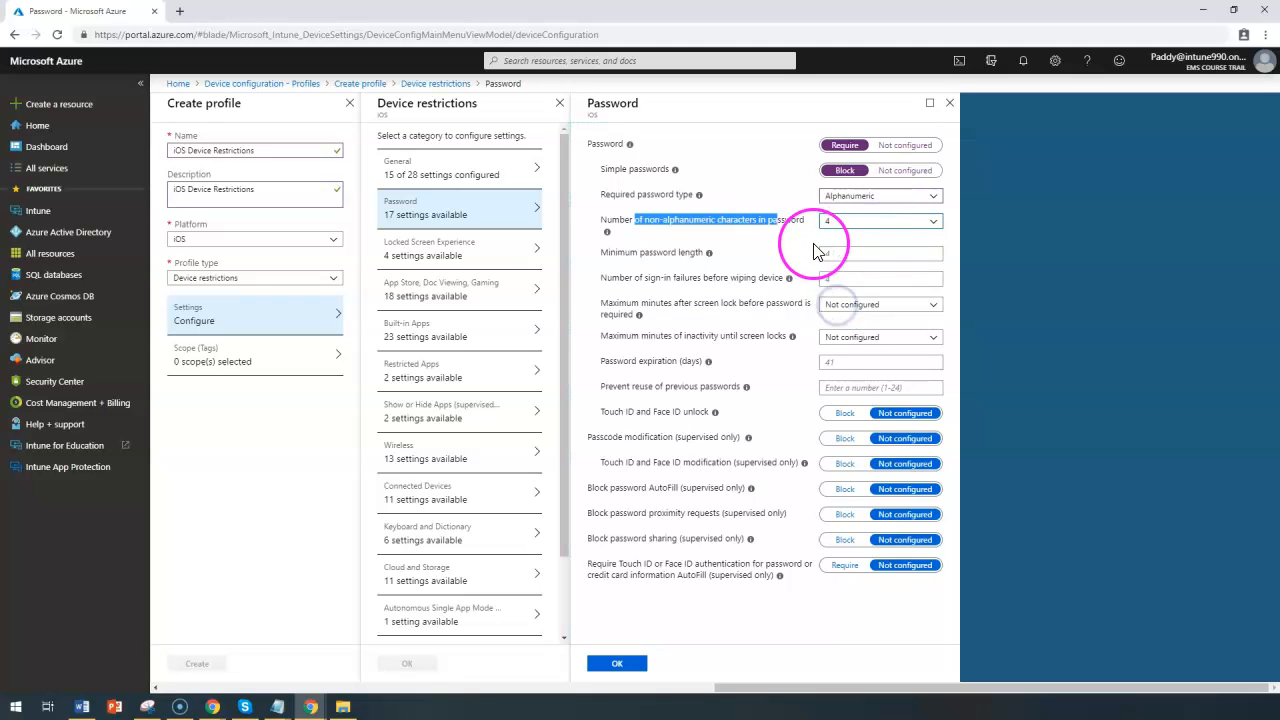
# Set the minimum password length to 8 and the number of sign-in failures before wiping the device to 4
pyautogui.moveTo(607, 252); pyautogui.dragTo(702, 253)
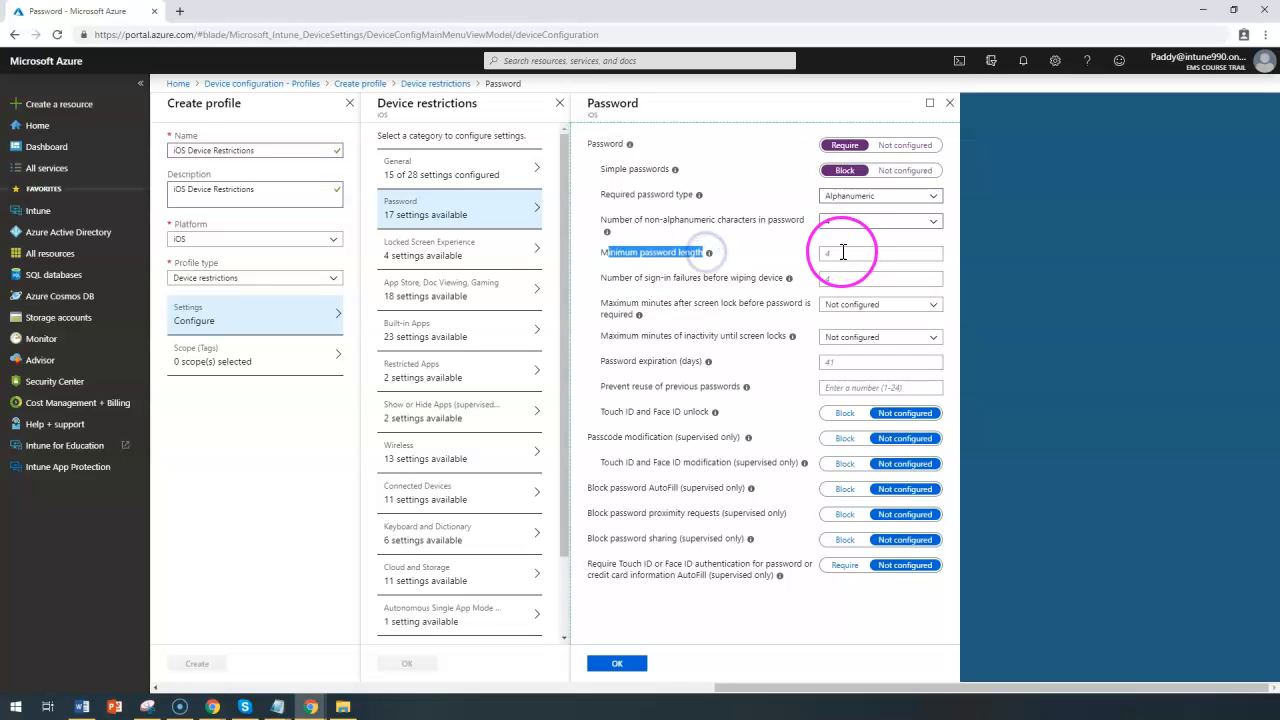
pyautogui.click(843, 253)
pyautogui.write('8')
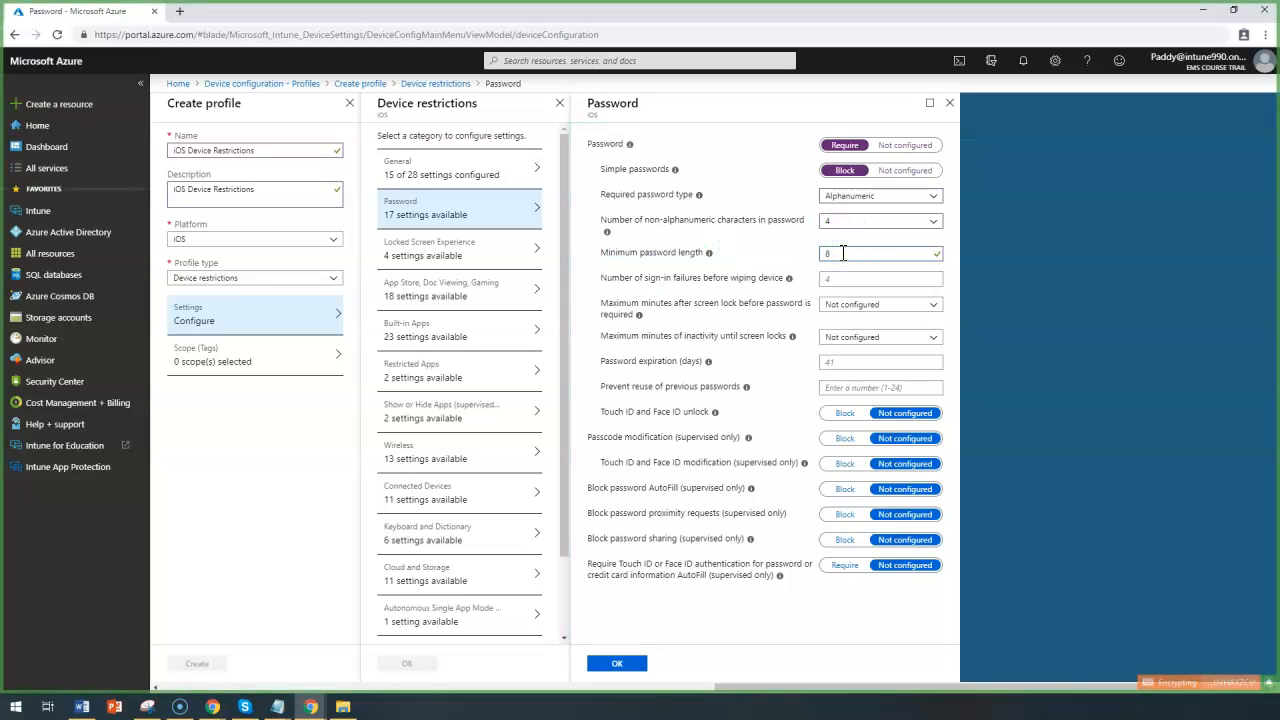
pyautogui.click(840, 279)
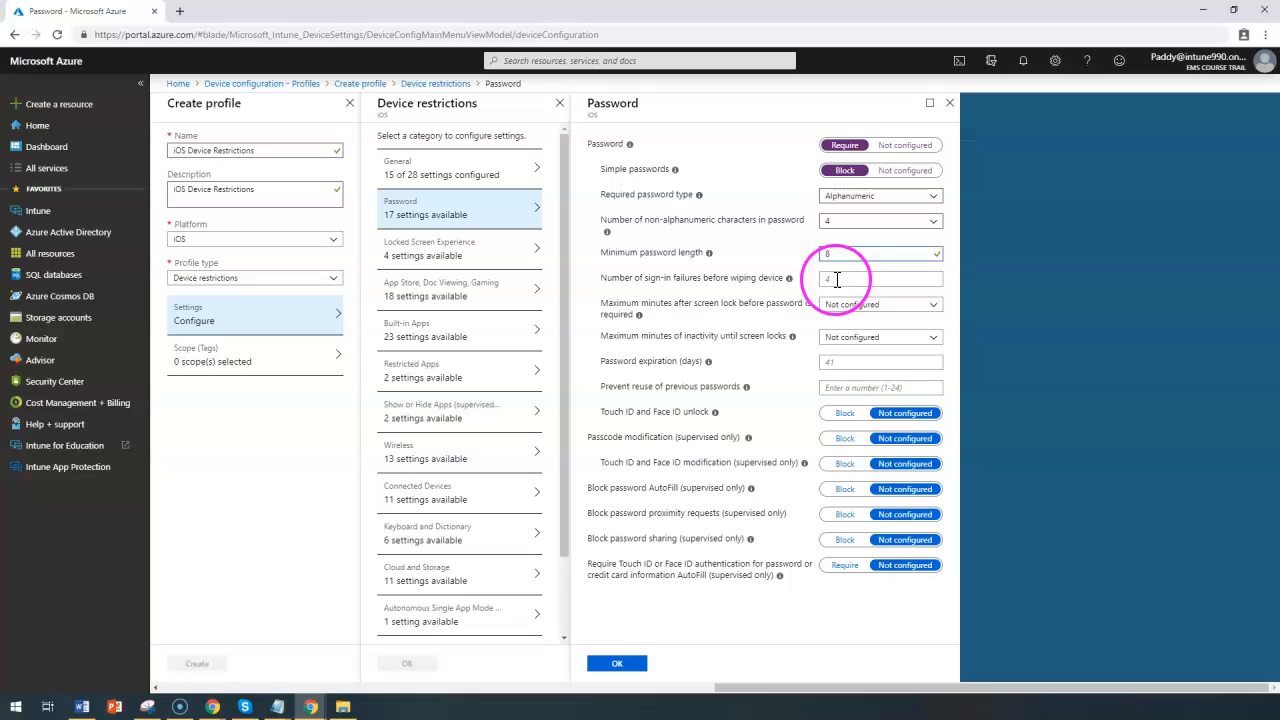
pyautogui.moveTo(631, 278); pyautogui.dragTo(711, 277)
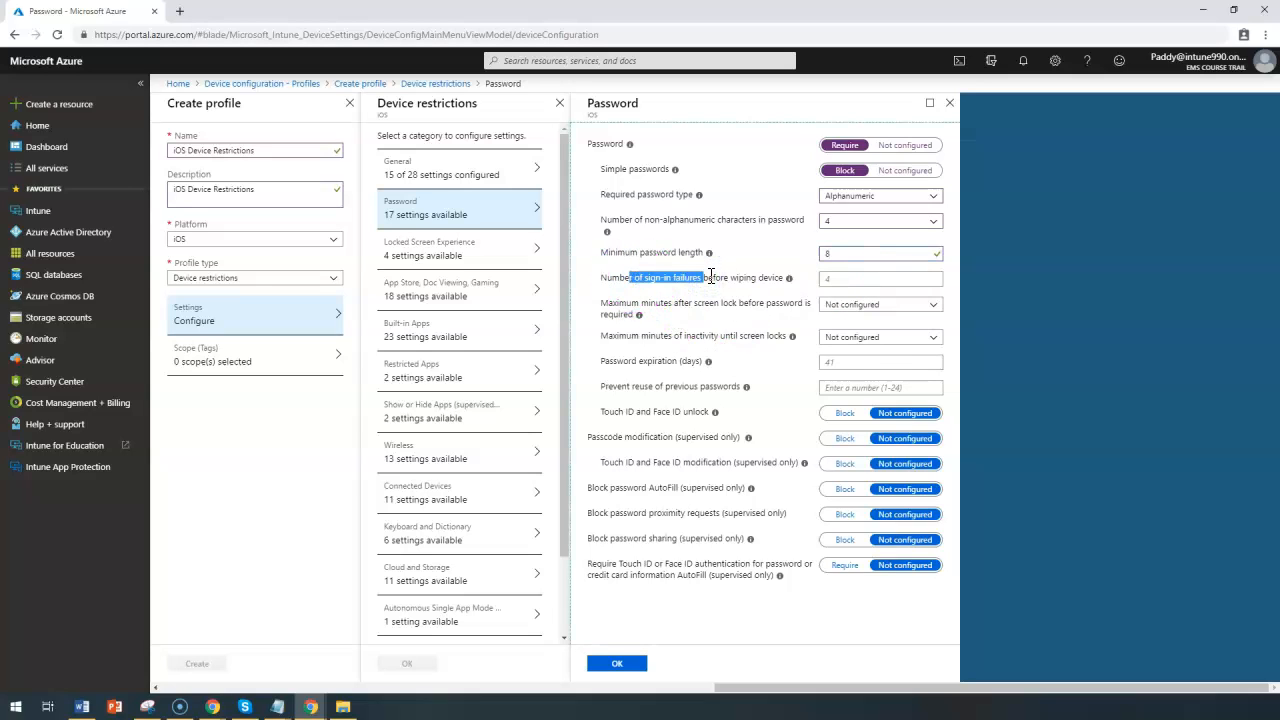
pyautogui.click(842, 281)
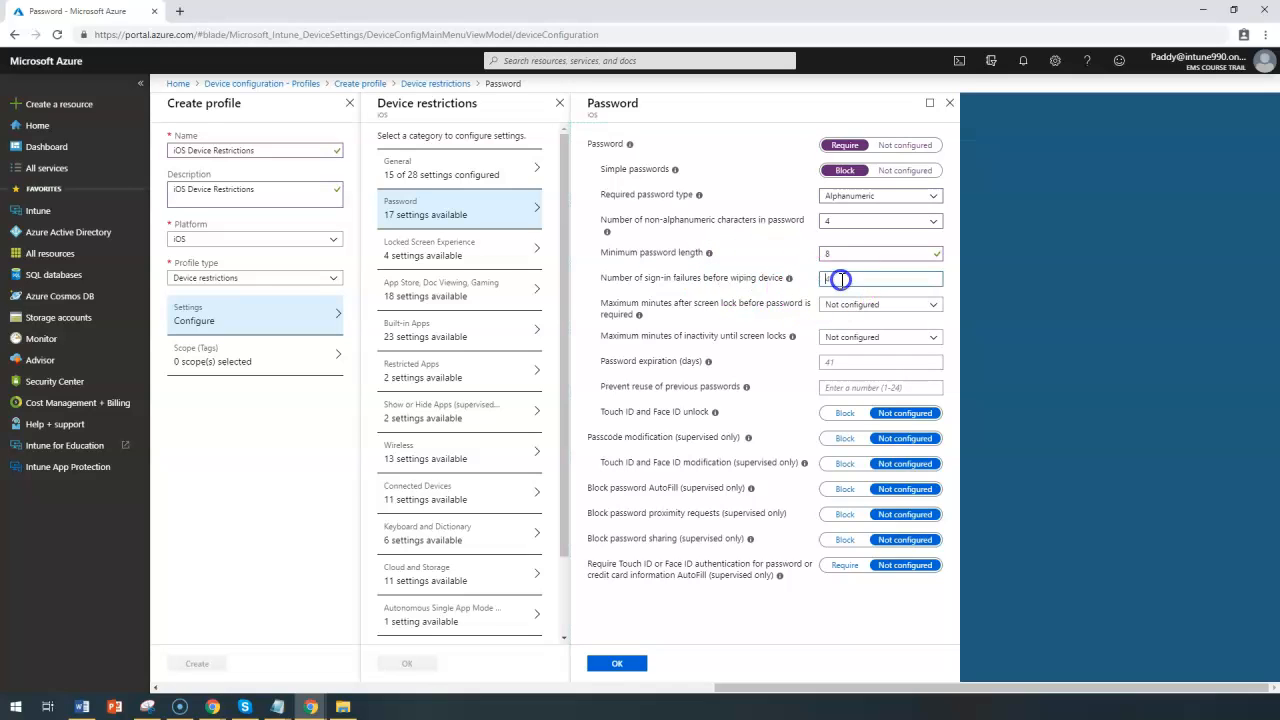
pyautogui.write('4')
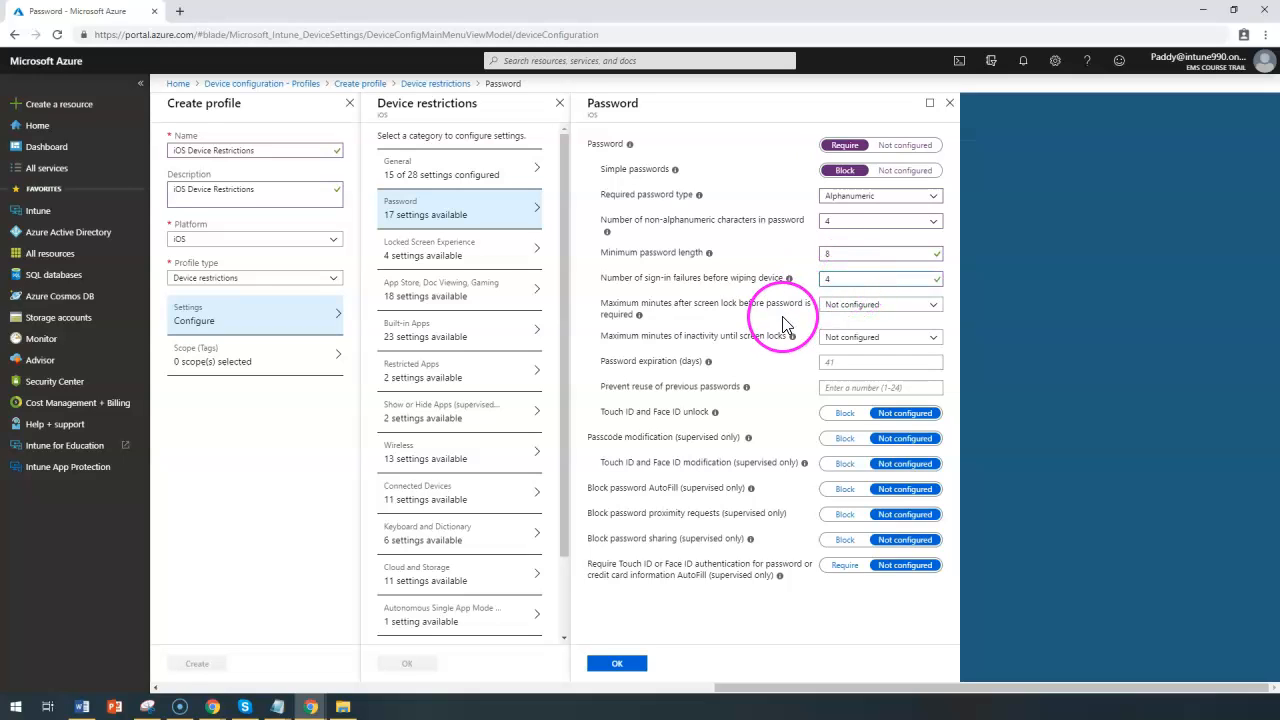
pyautogui.moveTo(611, 282); pyautogui.dragTo(752, 283)
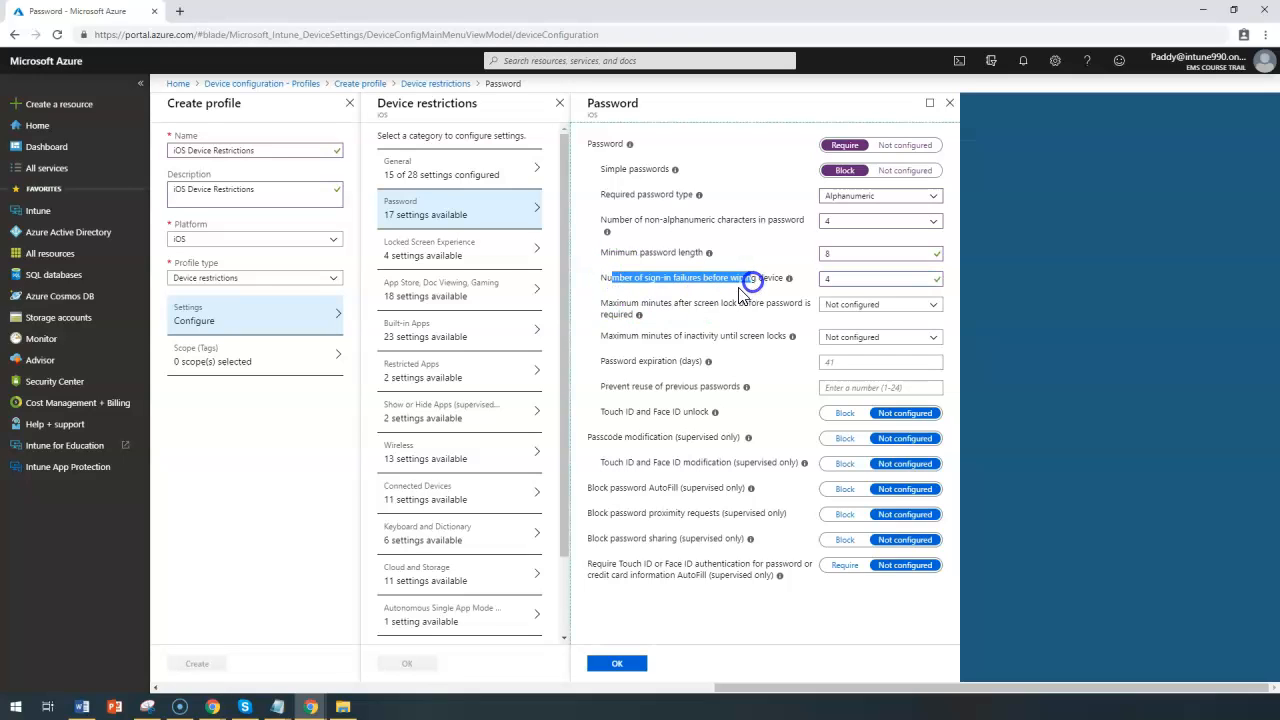
# Set the maximum minutes after screen lock before a password is required to 5 Minutes
pyautogui.moveTo(627, 303); pyautogui.dragTo(772, 306)
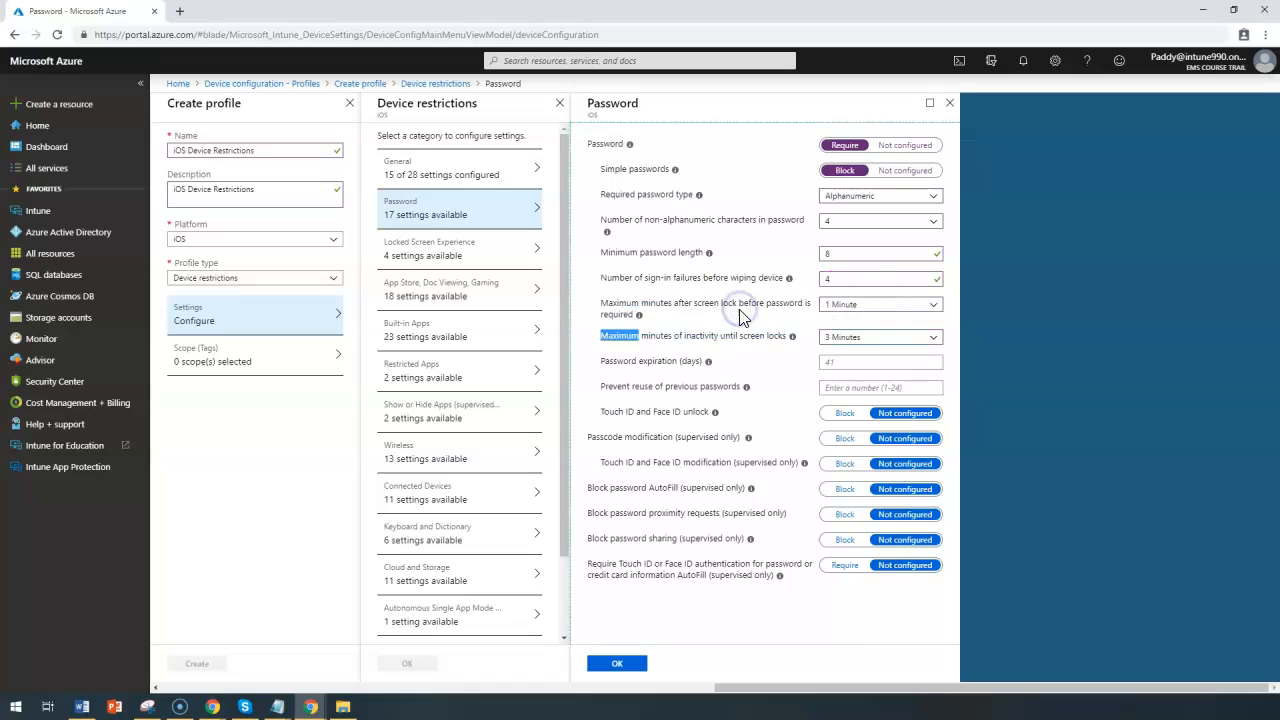
pyautogui.click(737, 290)
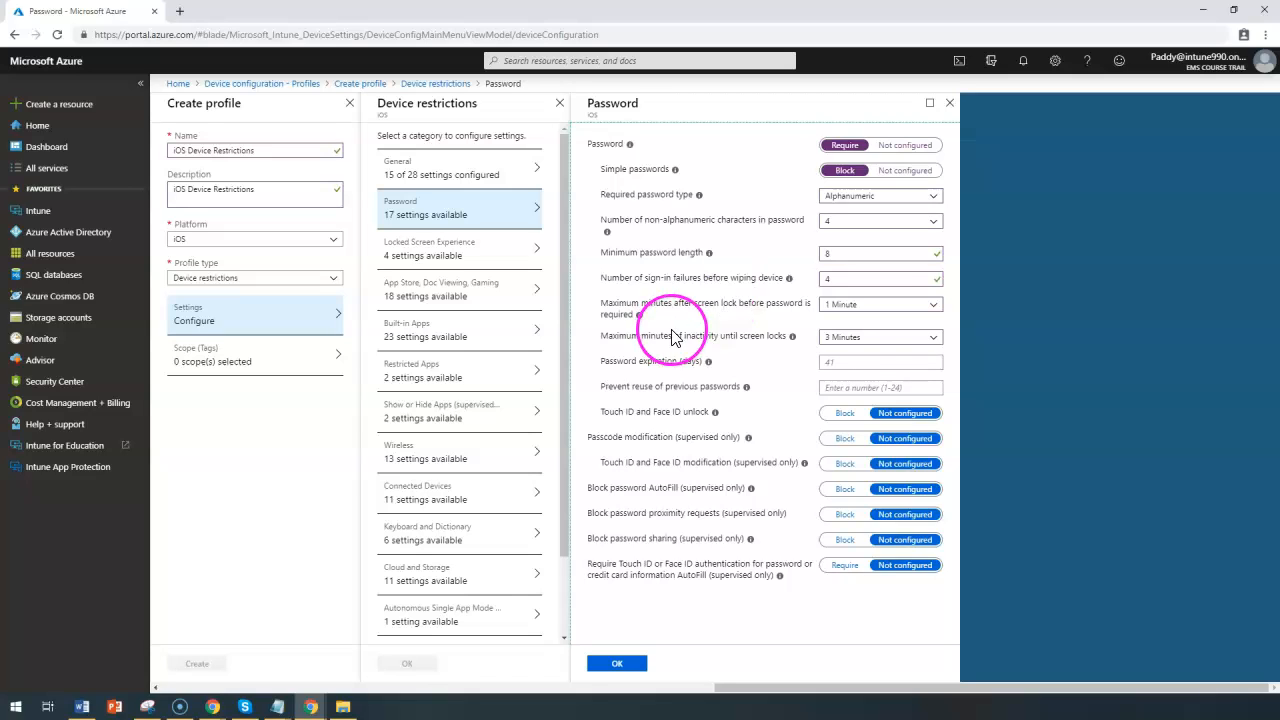
pyautogui.click(857, 303)
pyautogui.click(845, 368)
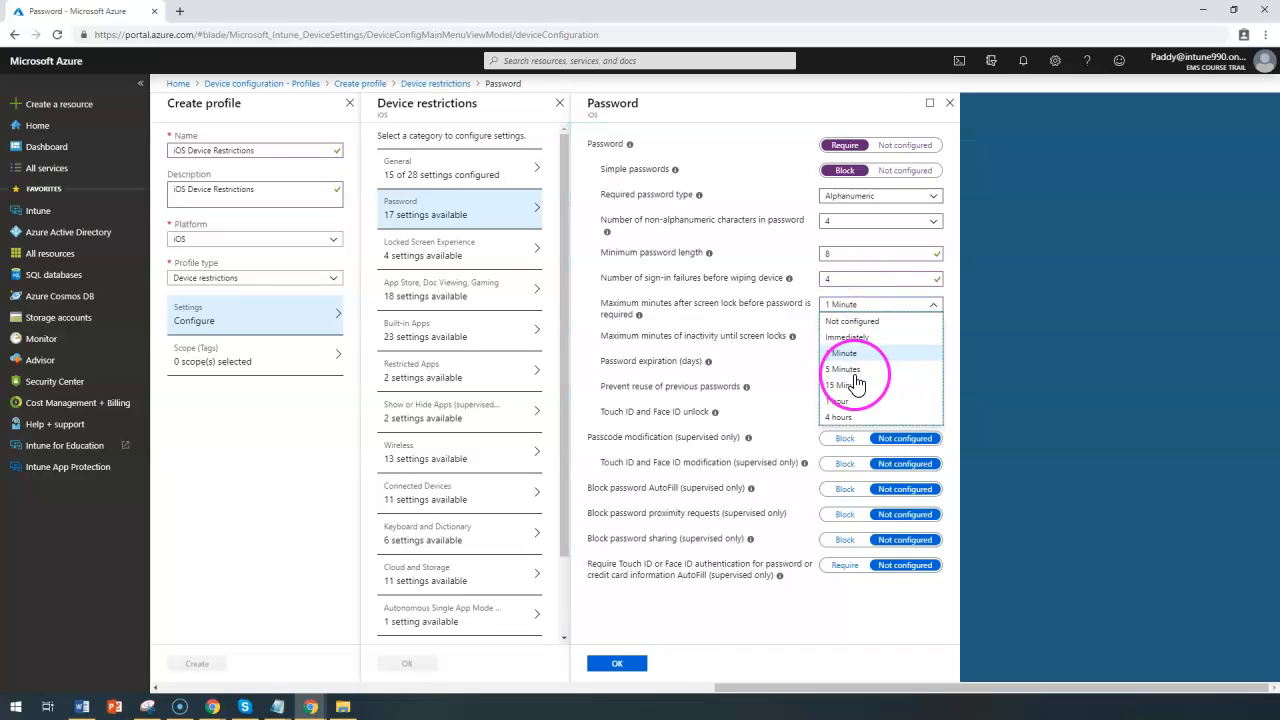
# Set the maximum minutes of inactivity until the screen locks to 3 Minutes
pyautogui.doubleClick(655, 336)
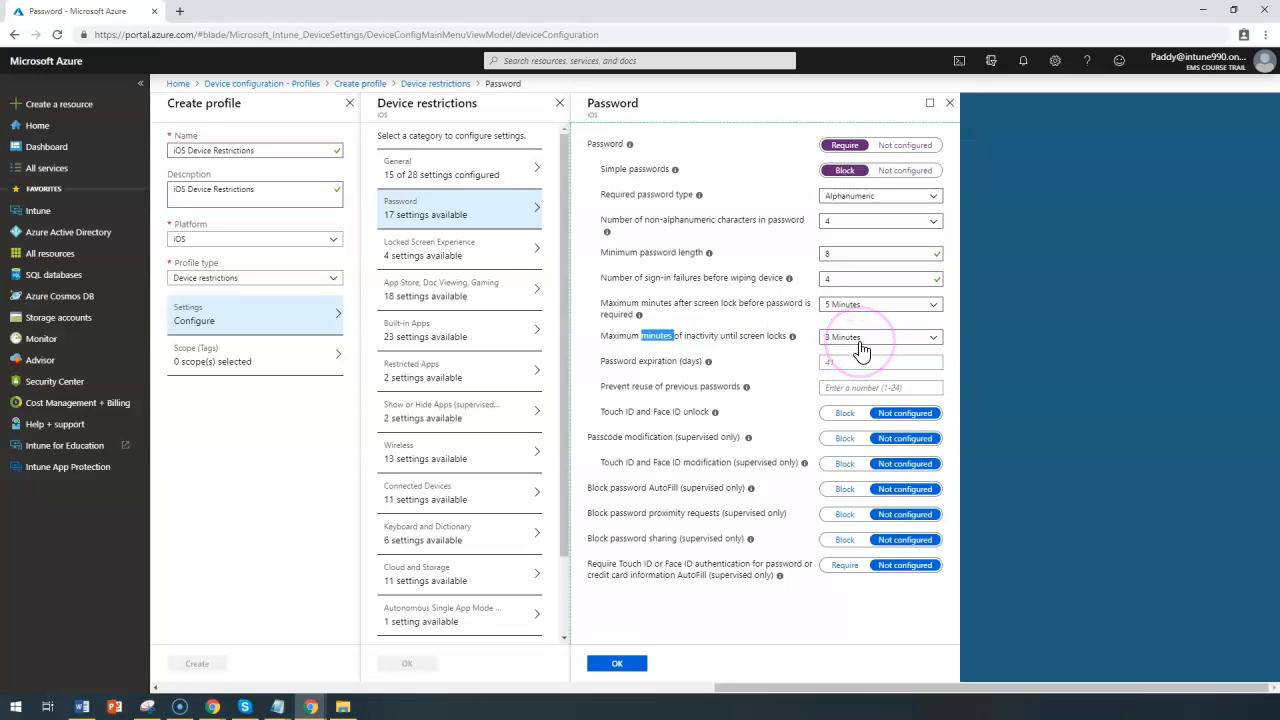
pyautogui.click(591, 110)
pyautogui.doubleClick(592, 112)
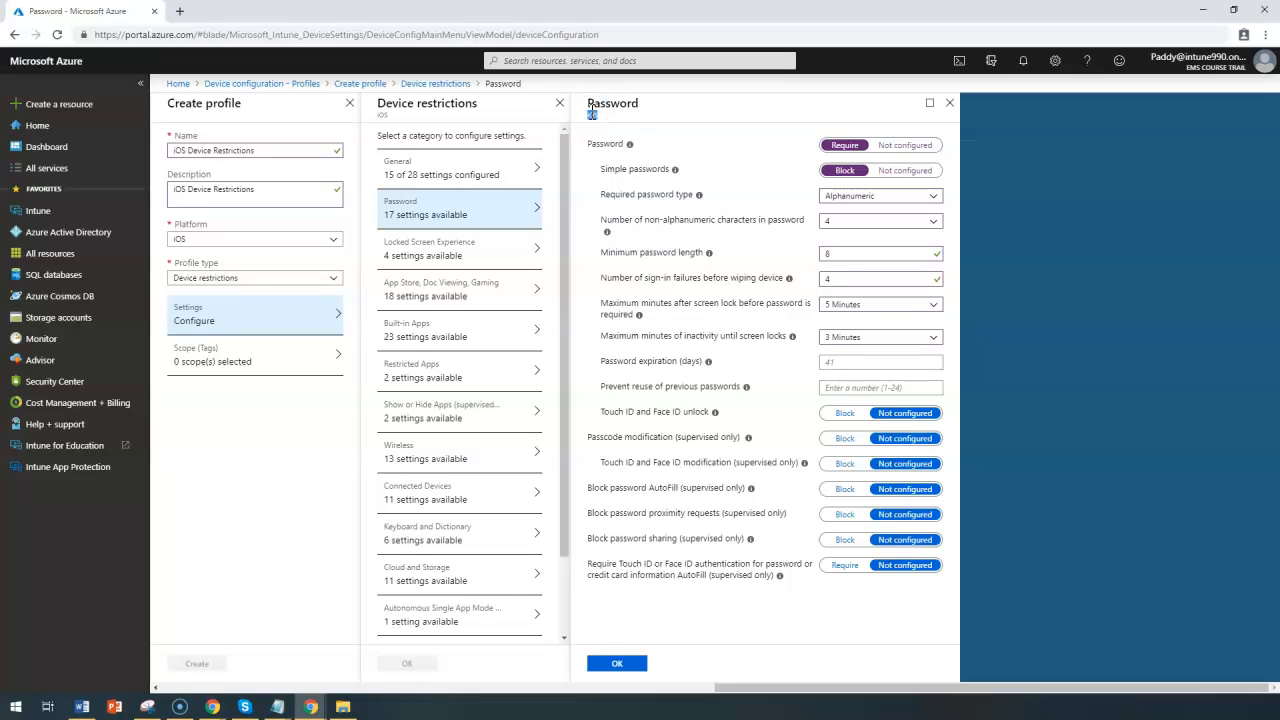
pyautogui.doubleClick(592, 113)
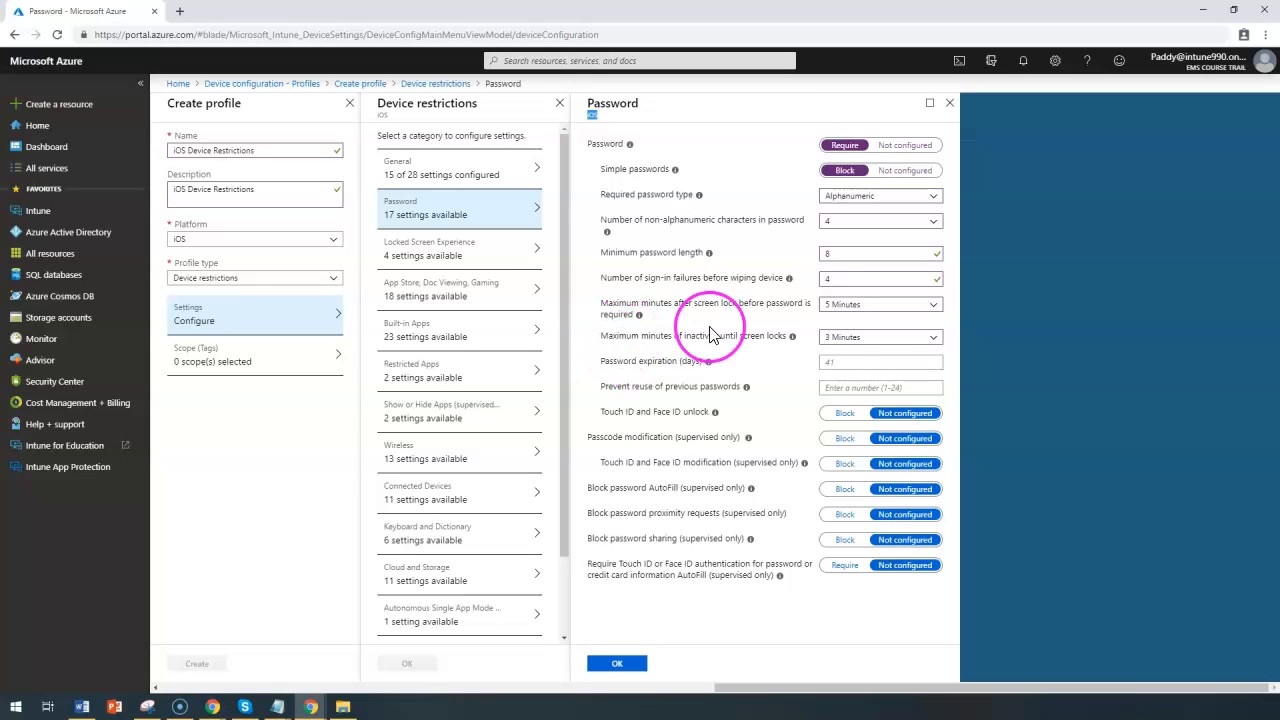
pyautogui.click(866, 346)
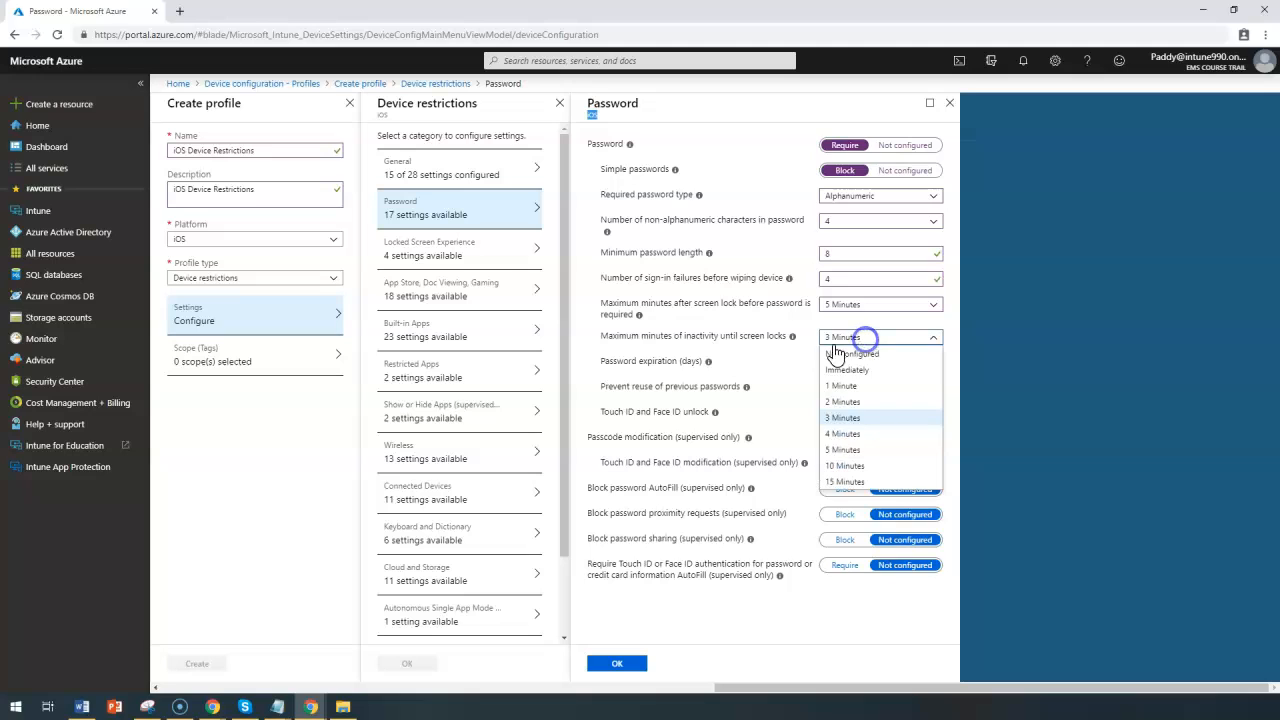
pyautogui.click(850, 418)
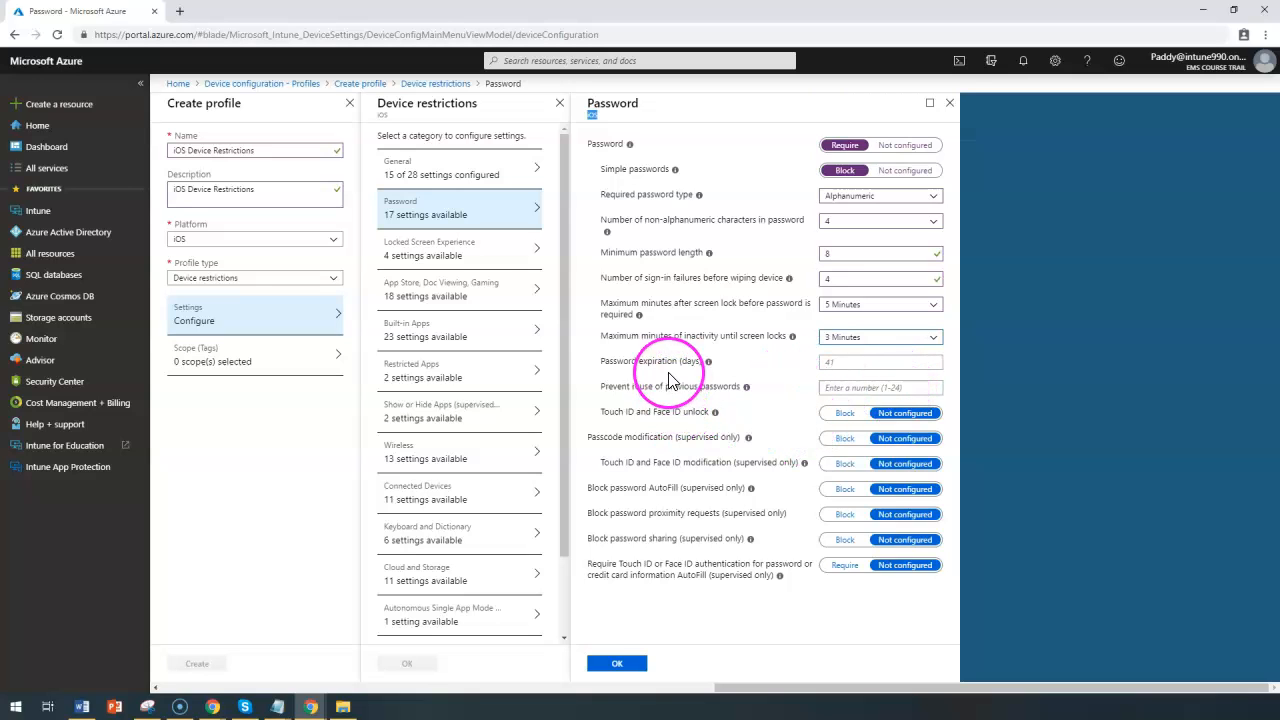
# Set the password expiration to 30 days and prevent reuse of the previous 5 passwords
pyautogui.tripleClick(662, 361)
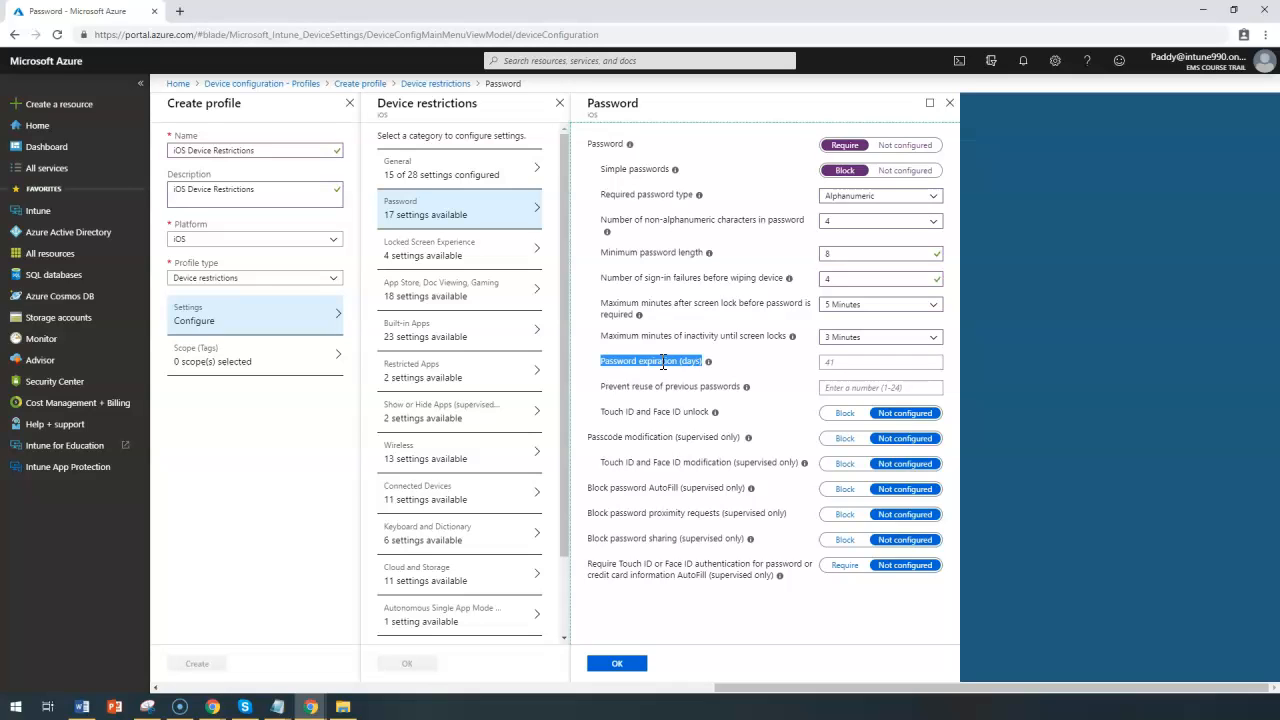
pyautogui.click(836, 362)
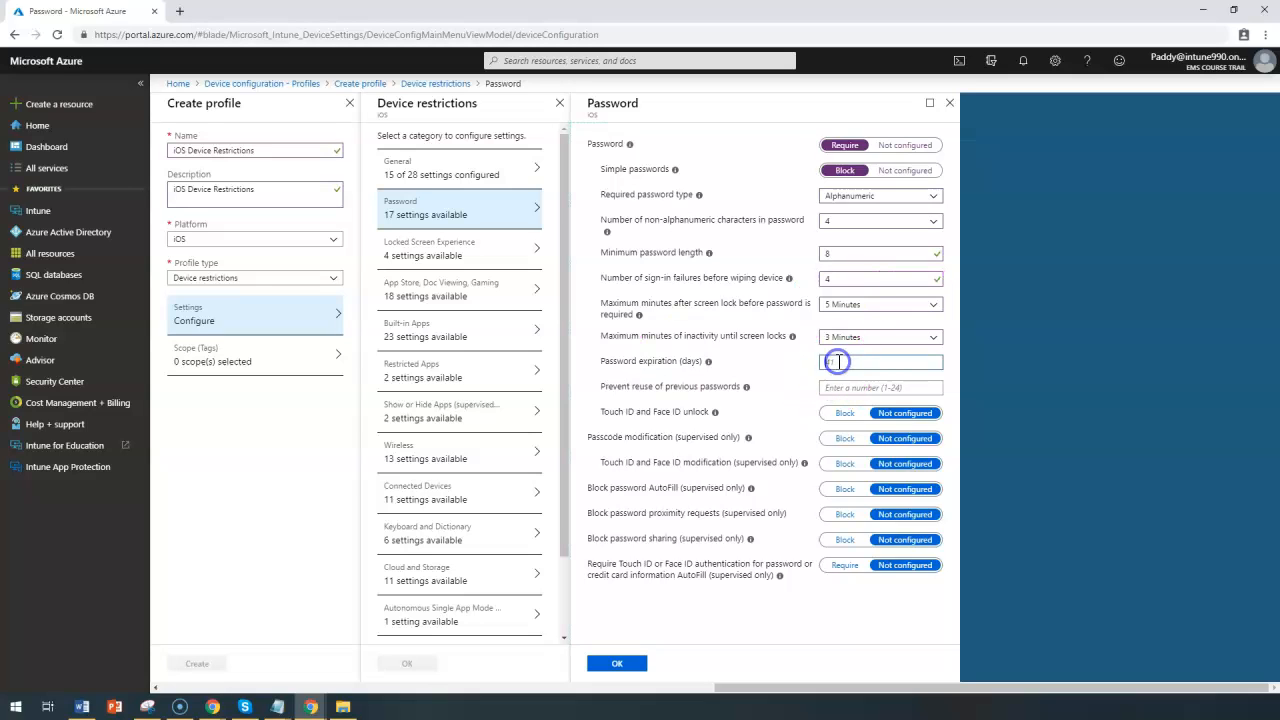
pyautogui.write('30')
pyautogui.click(872, 388)
pyautogui.write('5')
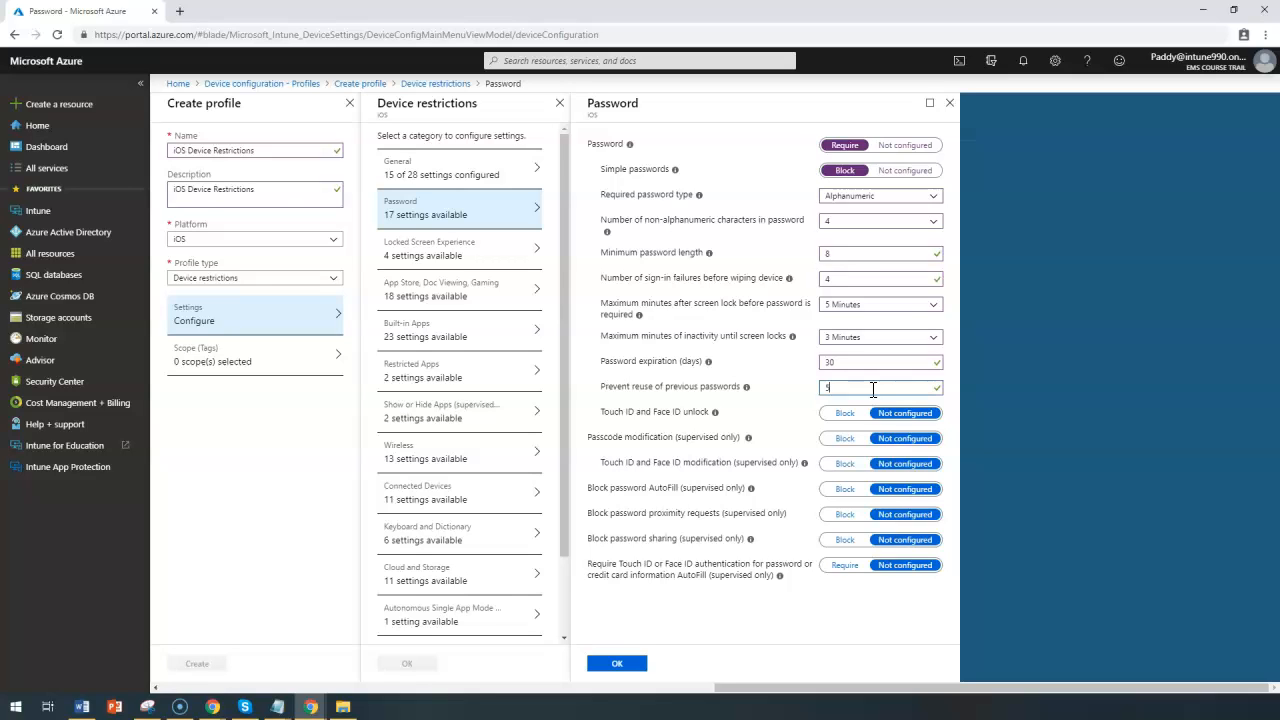
pyautogui.click(815, 390)
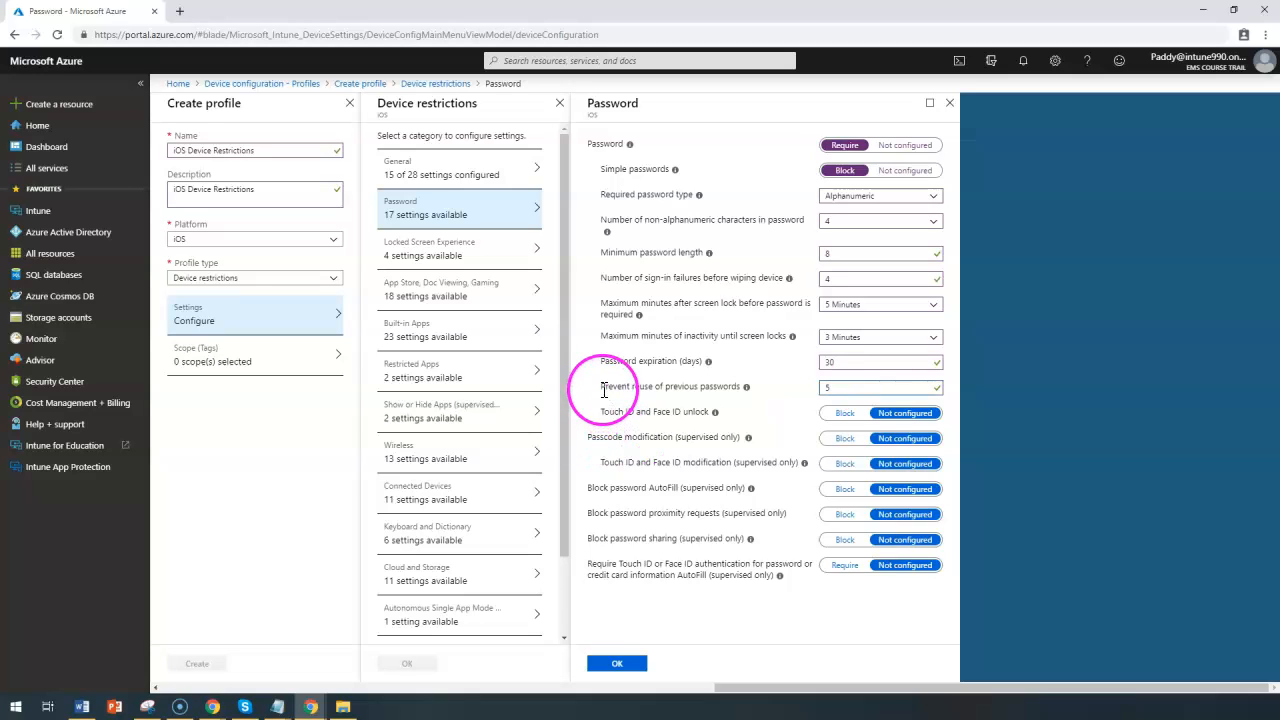
pyautogui.moveTo(603, 388); pyautogui.dragTo(722, 391)
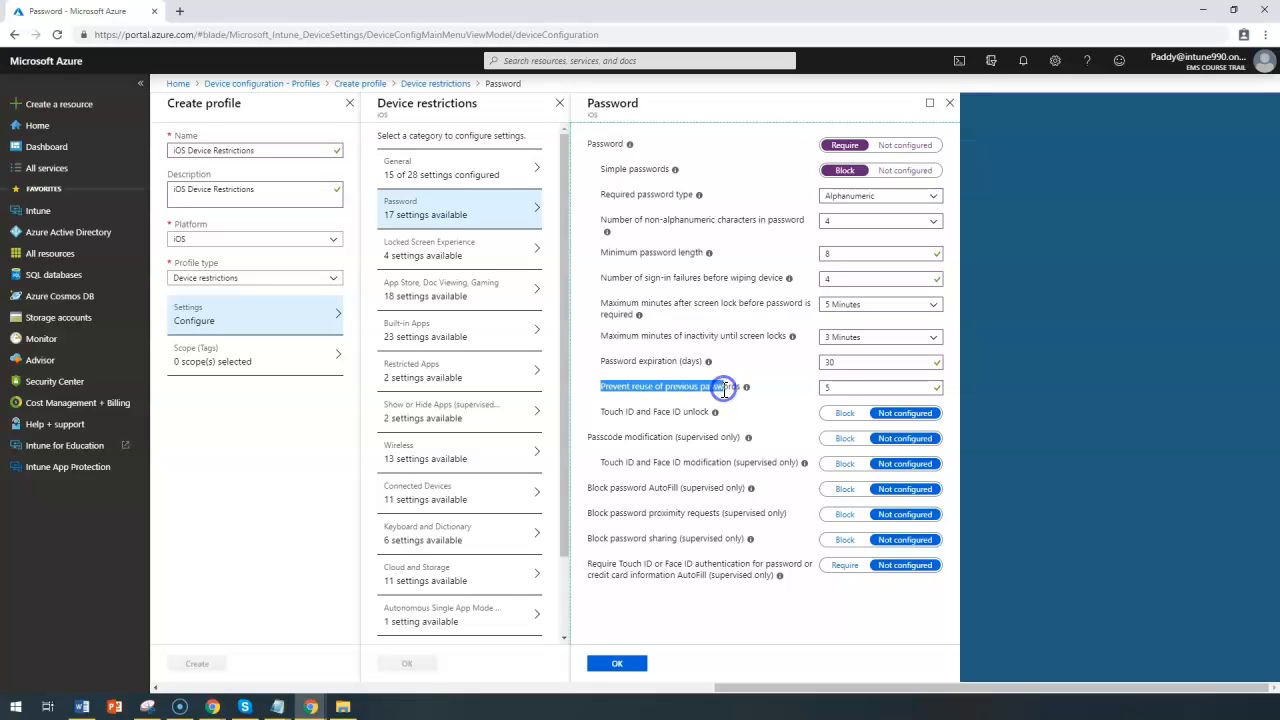
# Set both Touch ID and Face ID unlock and Passcode modification to Block
pyautogui.click(606, 414)
pyautogui.tripleClick(676, 413)
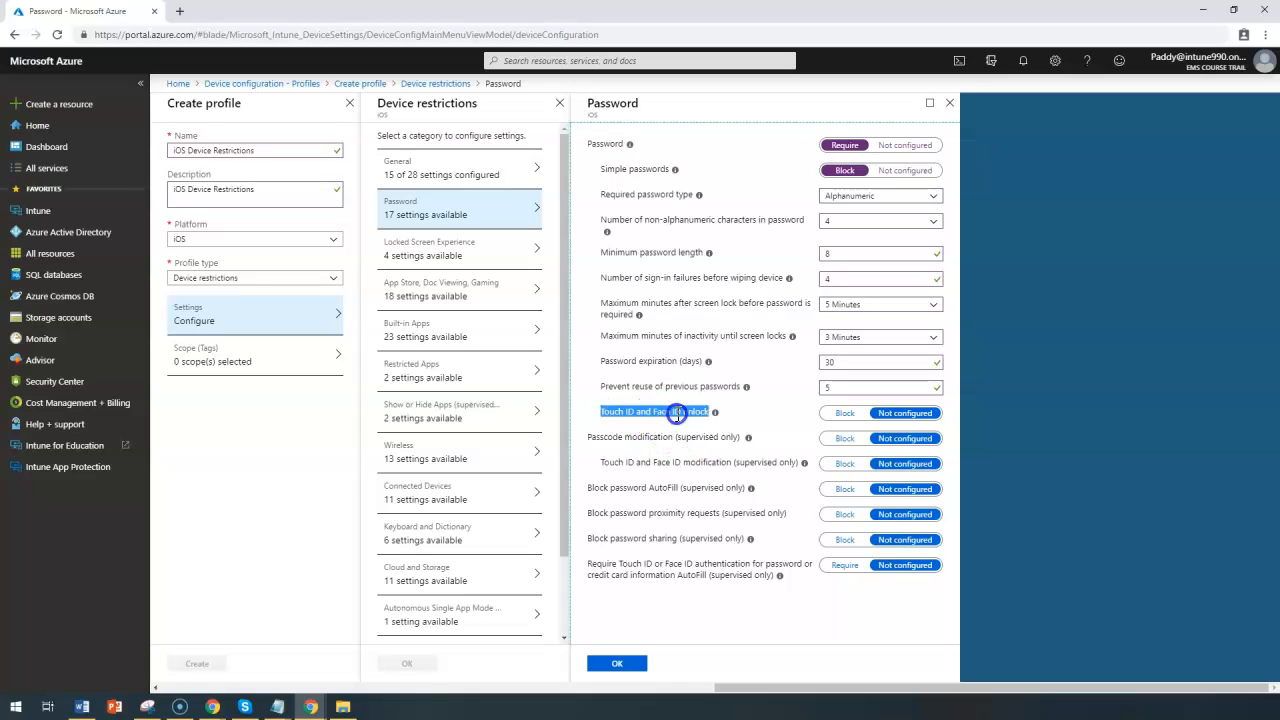
pyautogui.doubleClick(676, 413)
pyautogui.moveTo(655, 411); pyautogui.dragTo(707, 414)
pyautogui.click(654, 418)
pyautogui.moveTo(654, 418); pyautogui.dragTo(706, 412)
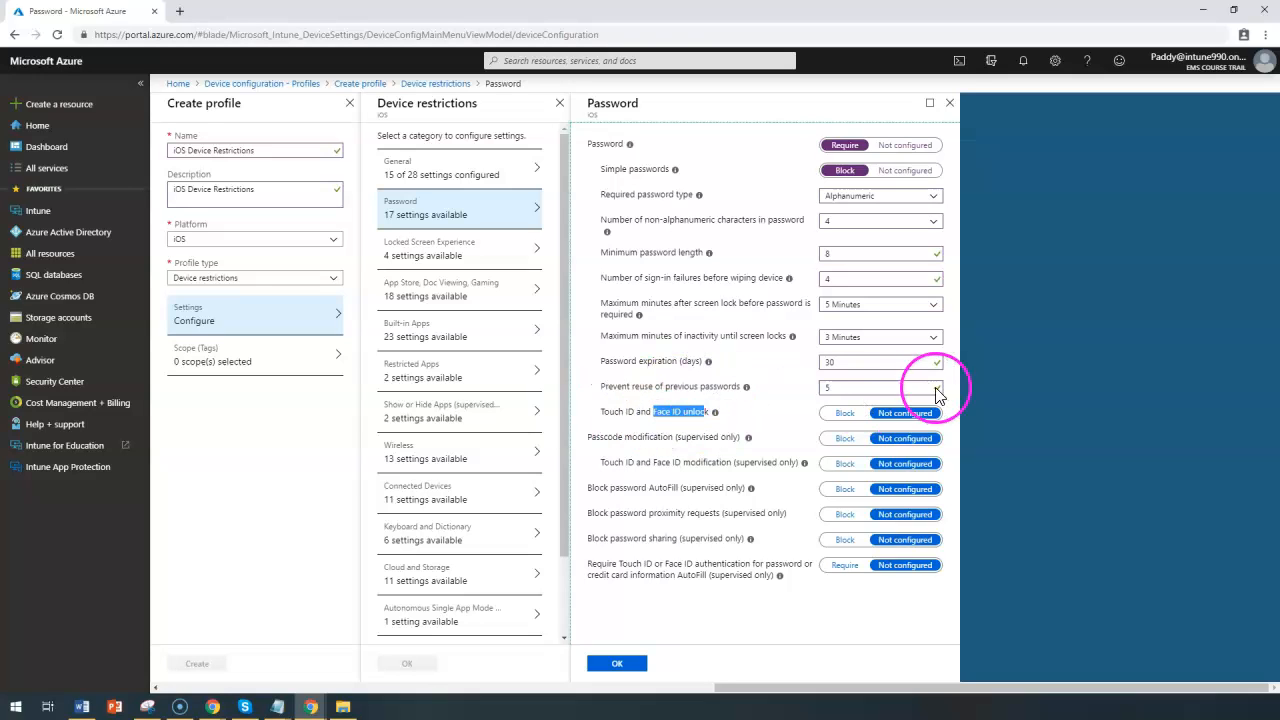
pyautogui.click(843, 413)
pyautogui.click(845, 438)
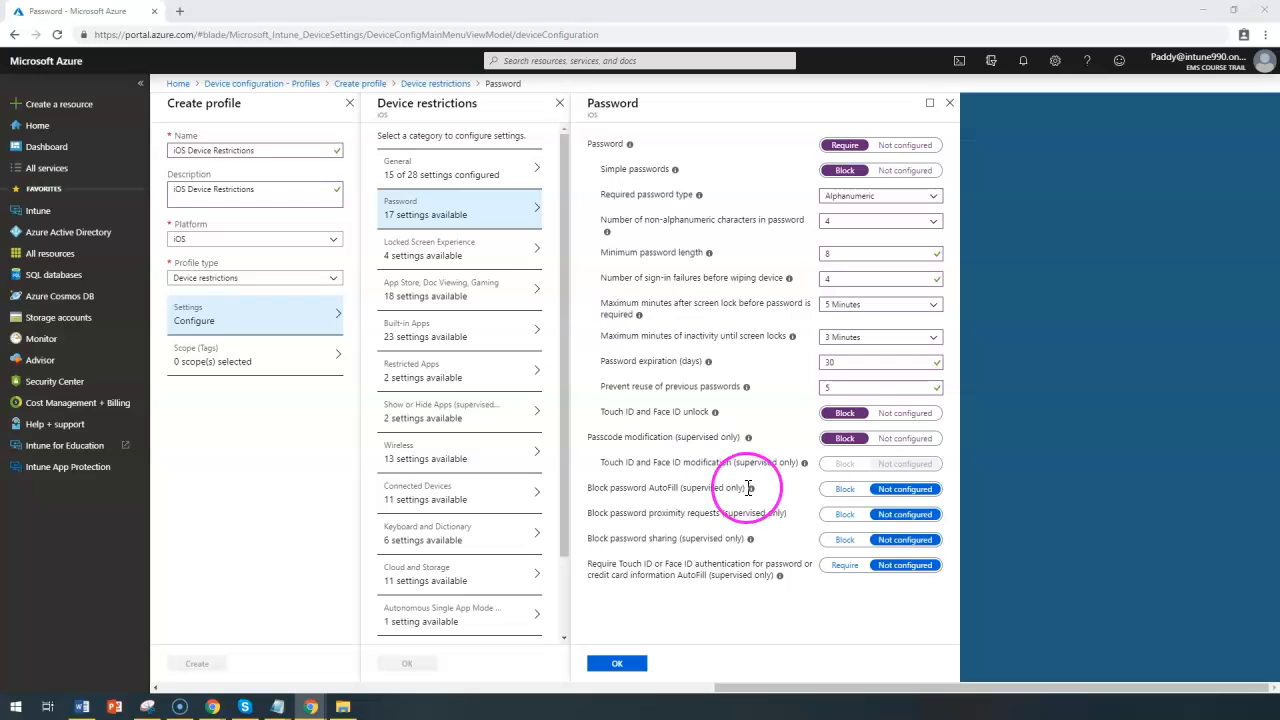
# Set Block password AutoFill and Block password proximity requests to Block for supervised devices
pyautogui.tripleClick(619, 489)
pyautogui.click(880, 480)
pyautogui.click(848, 491)
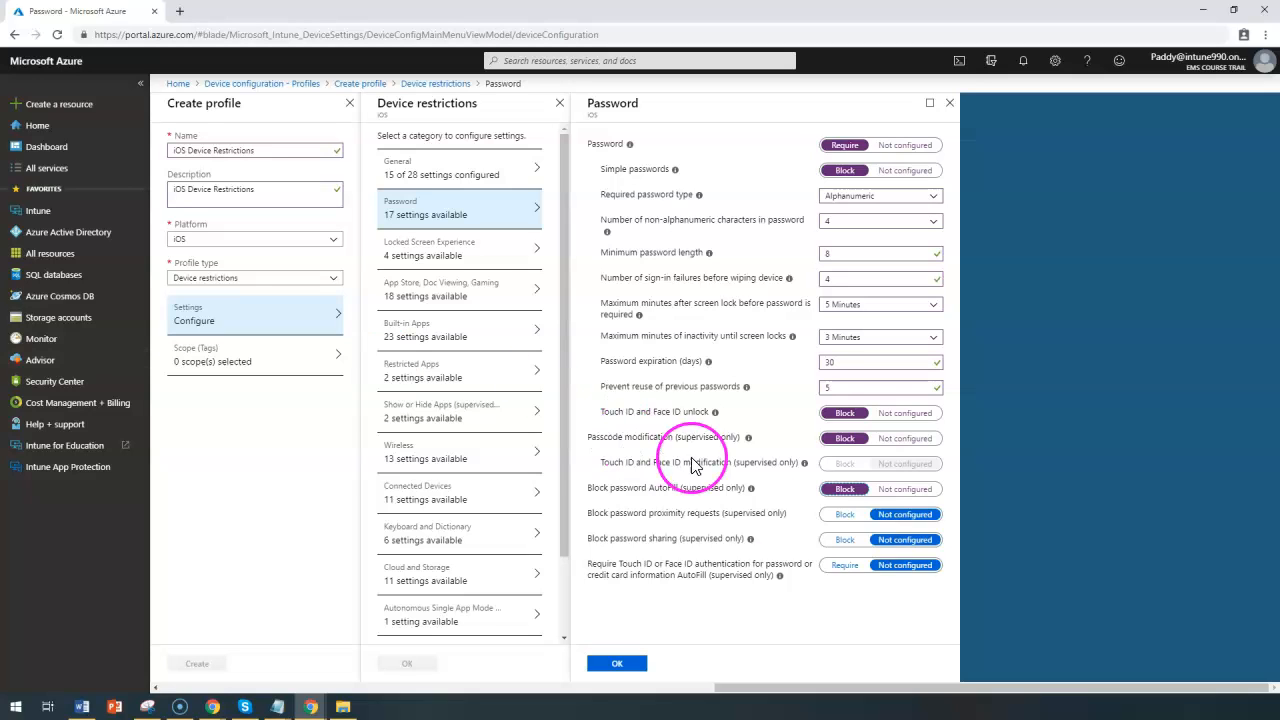
pyautogui.click(846, 516)
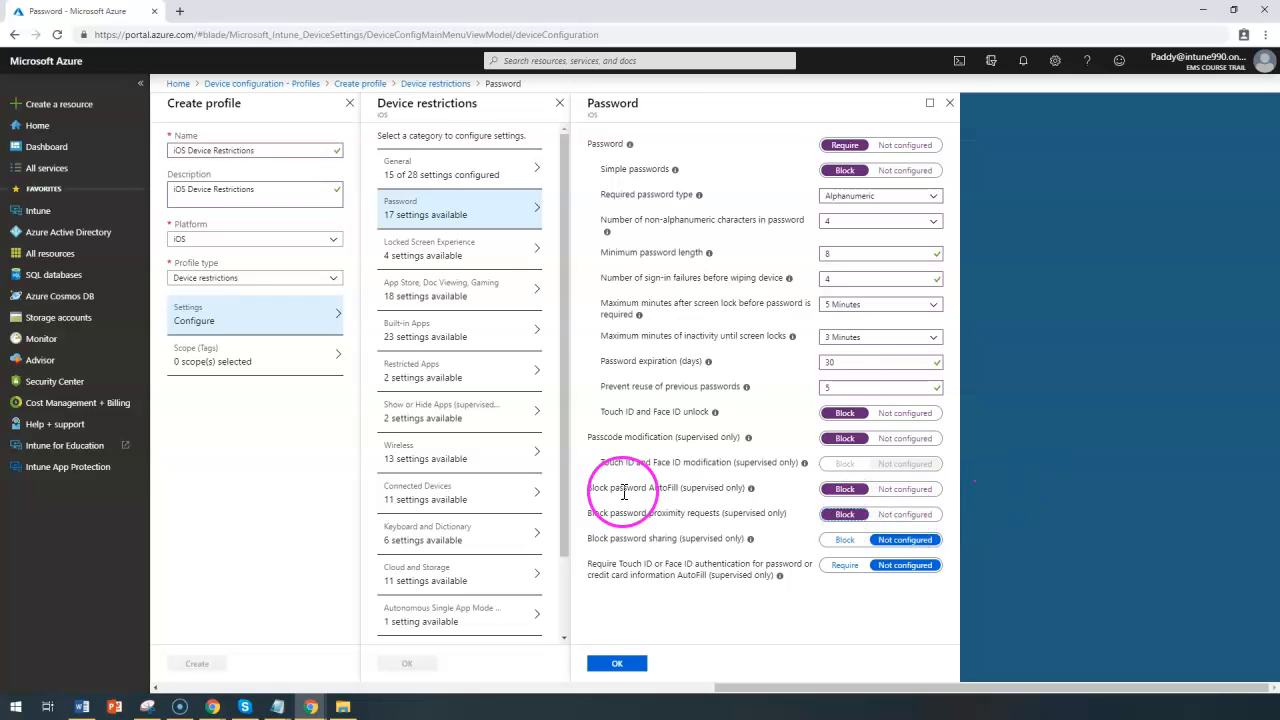
pyautogui.moveTo(589, 513); pyautogui.dragTo(815, 535)
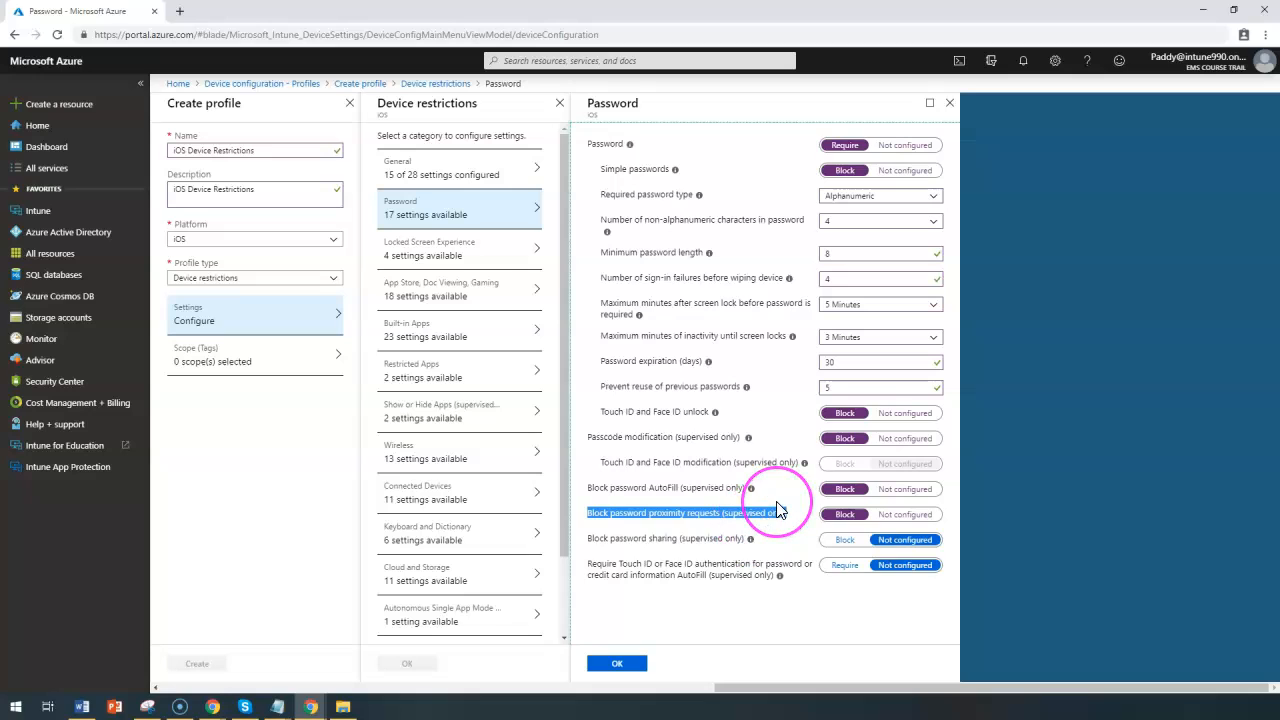
# Set Block password sharing to Block and Touch ID or Face ID authentication for AutoFill to Require, and confirm the Password settings
pyautogui.moveTo(594, 539); pyautogui.dragTo(742, 540)
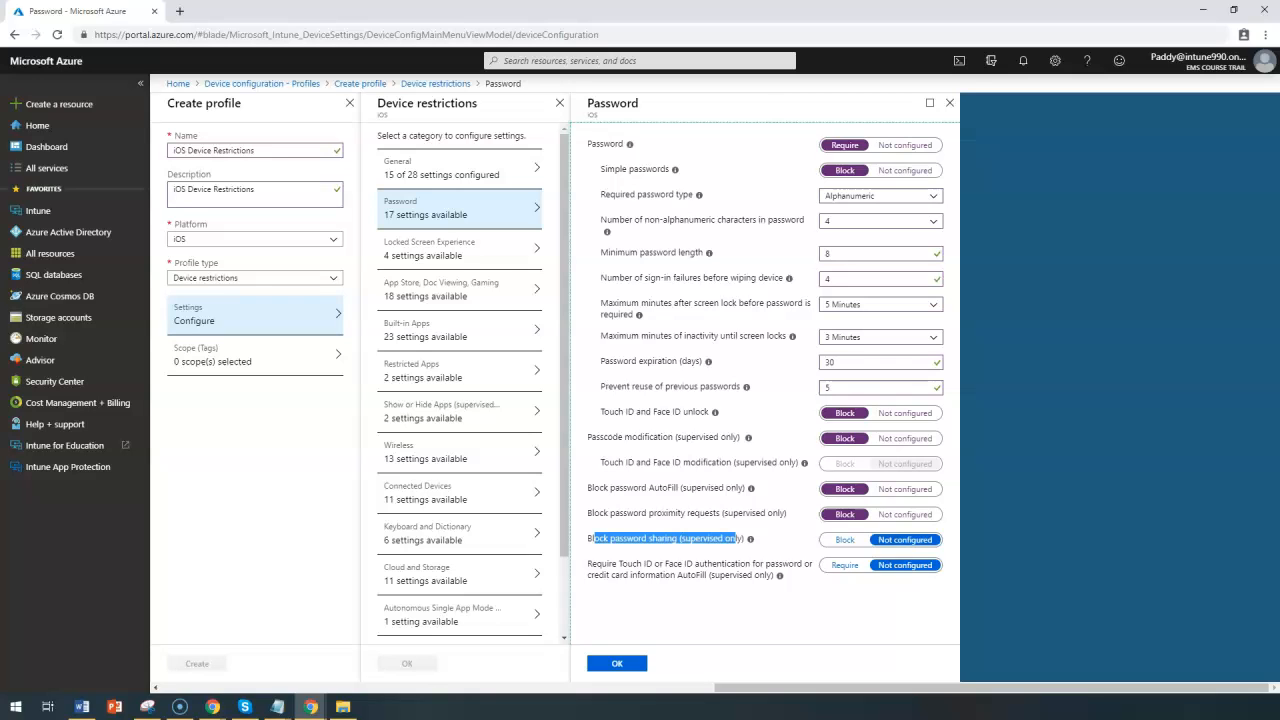
pyautogui.click(845, 540)
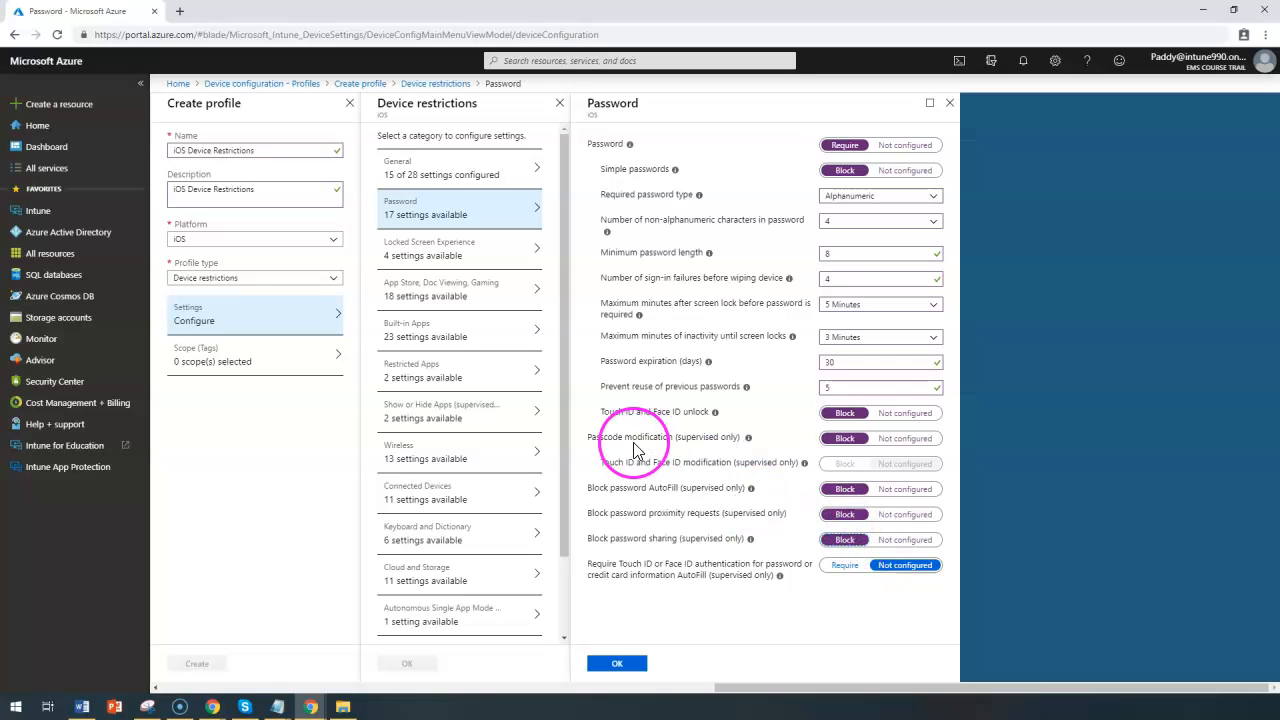
pyautogui.moveTo(588, 566); pyautogui.dragTo(812, 585)
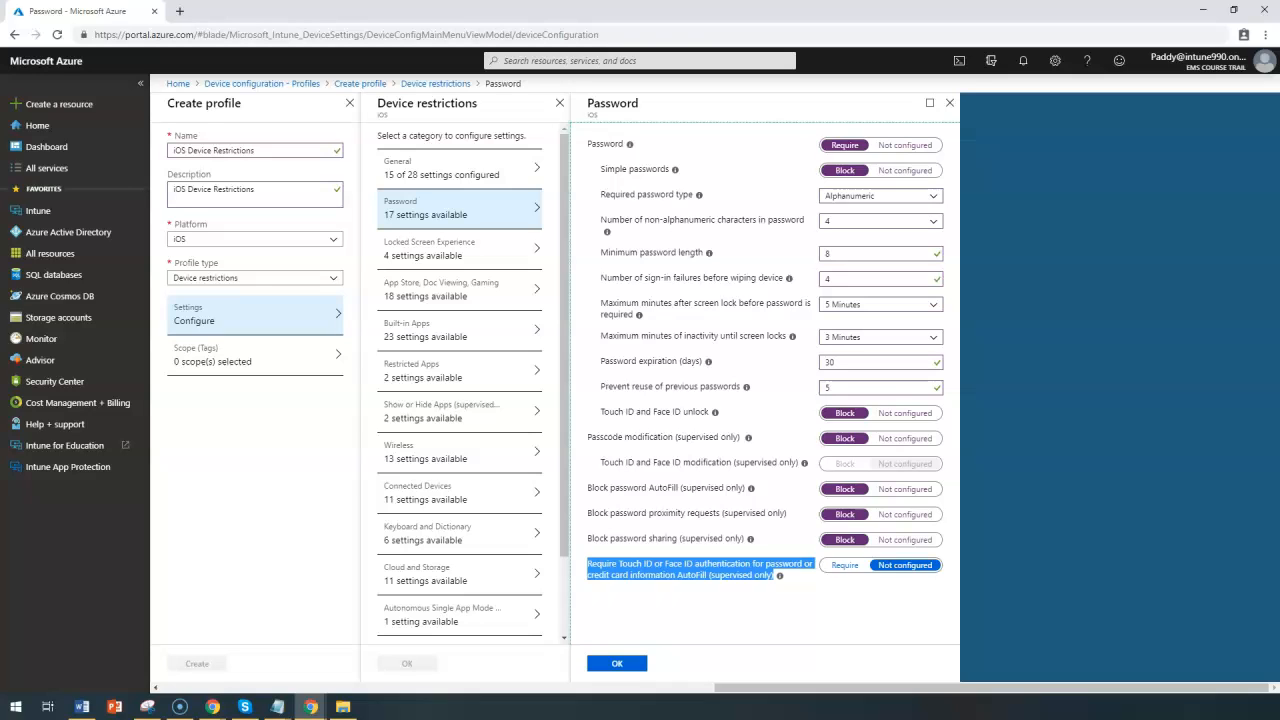
pyautogui.click(845, 566)
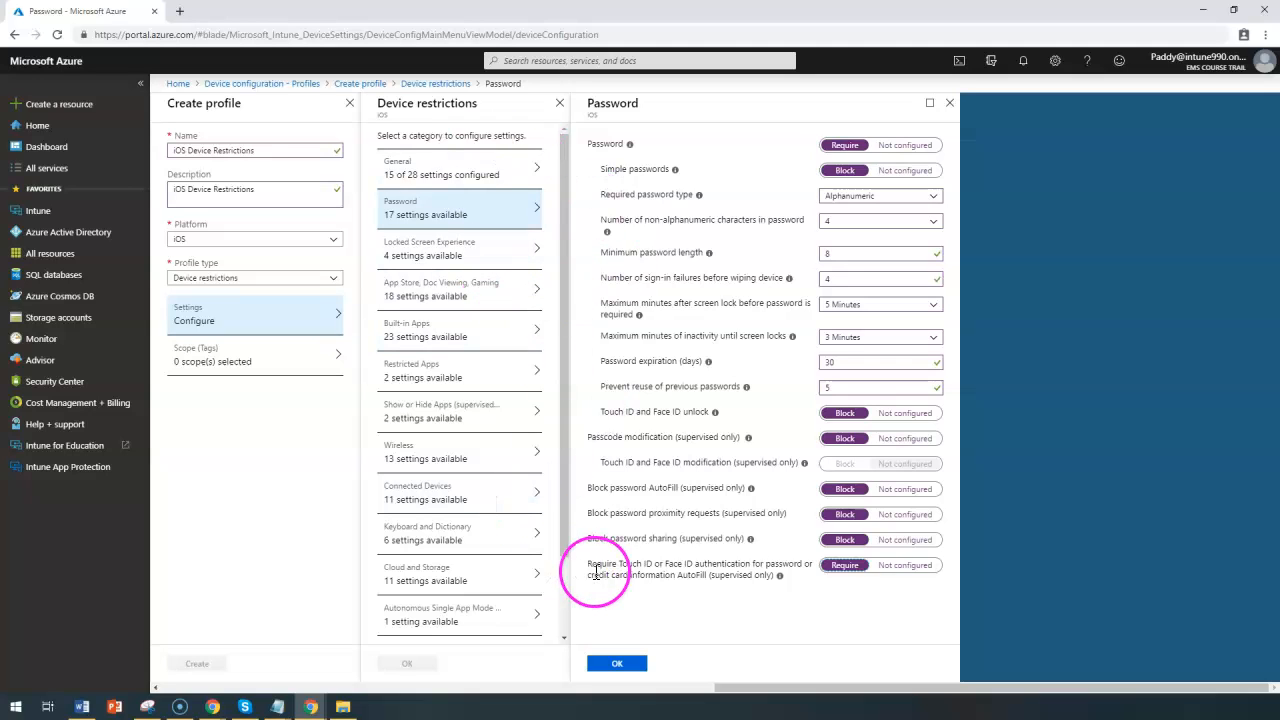
pyautogui.moveTo(591, 571); pyautogui.dragTo(708, 565)
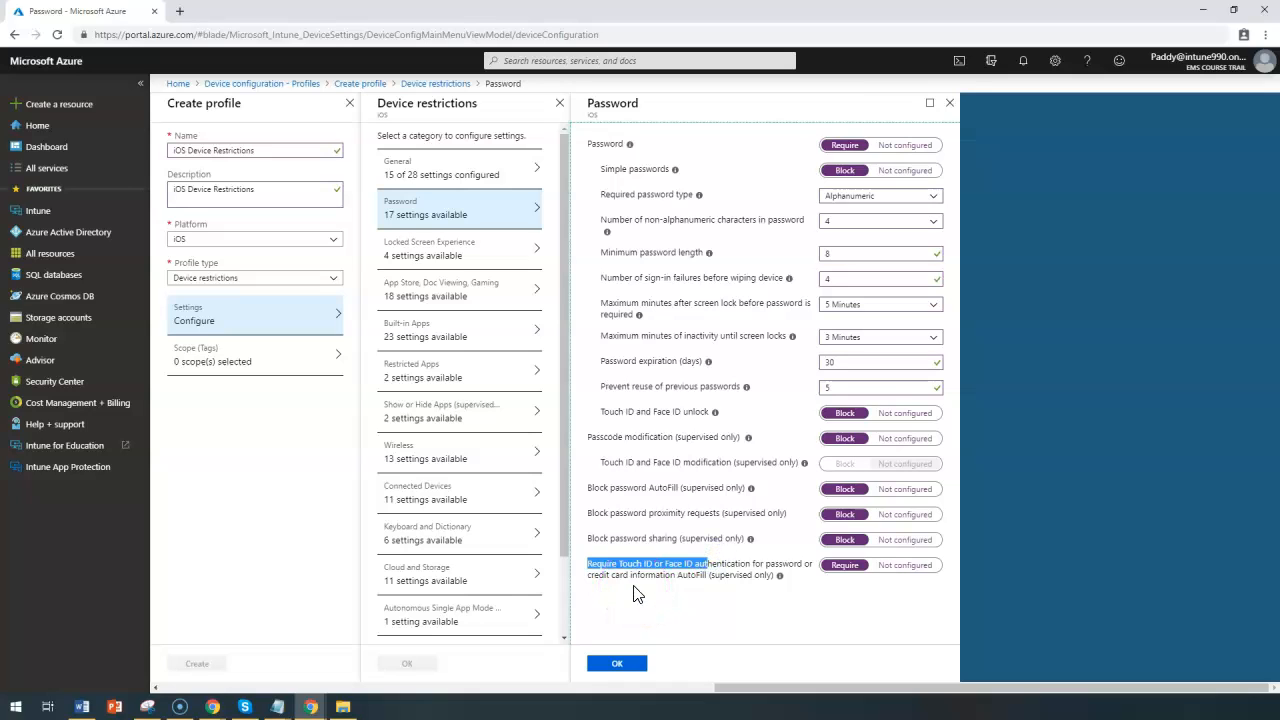
pyautogui.click(650, 582)
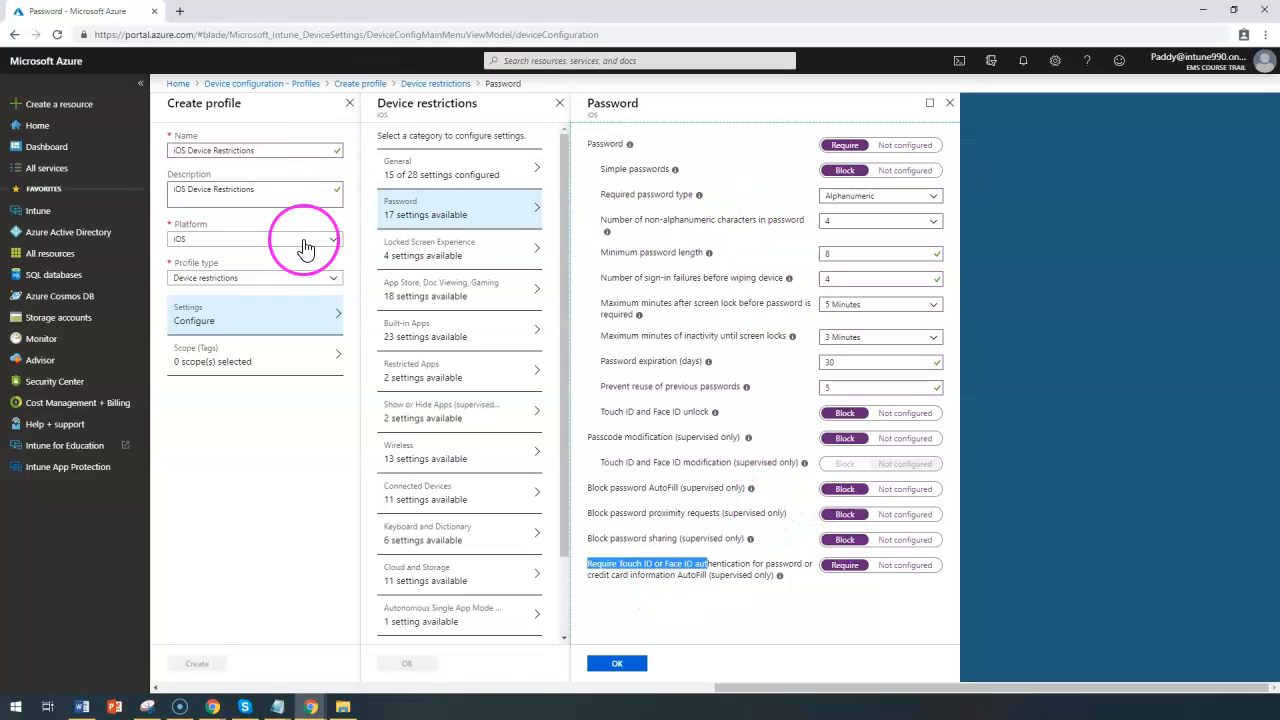
pyautogui.click(617, 663)
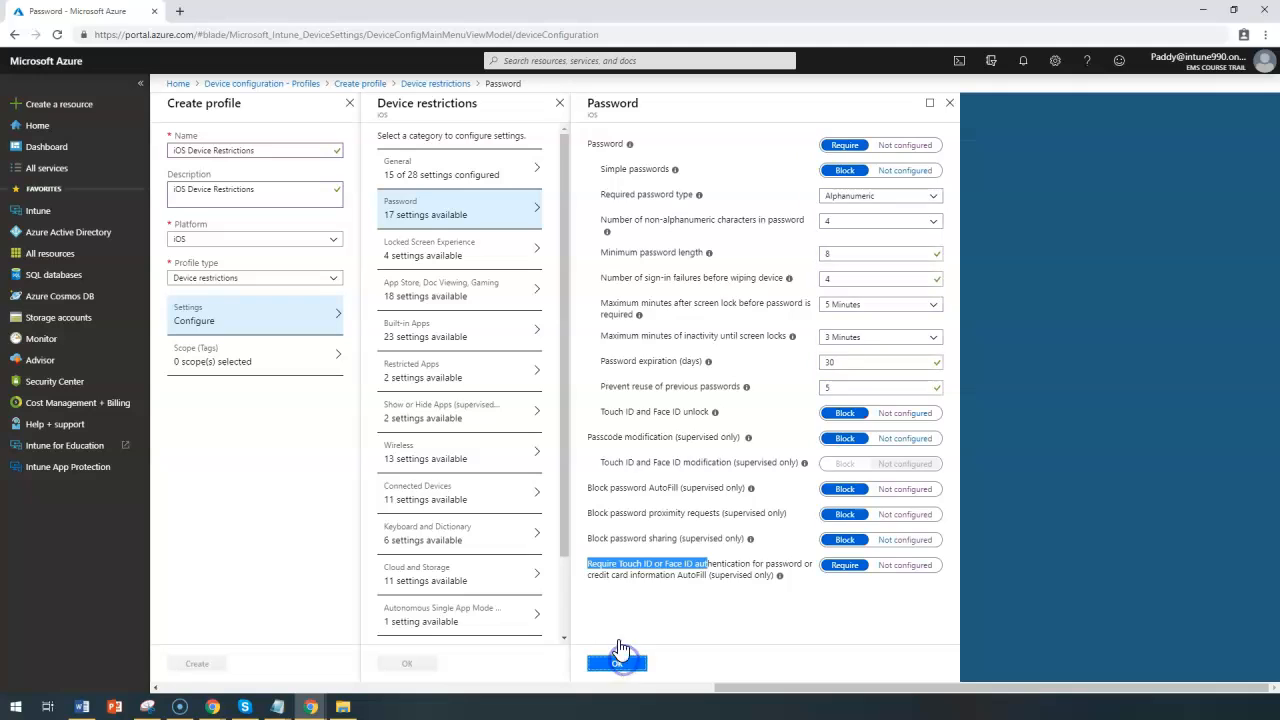
# In the Locked Screen Experience category, set Wallet notifications while device locked to Block and confirm the settings
pyautogui.click(476, 260)
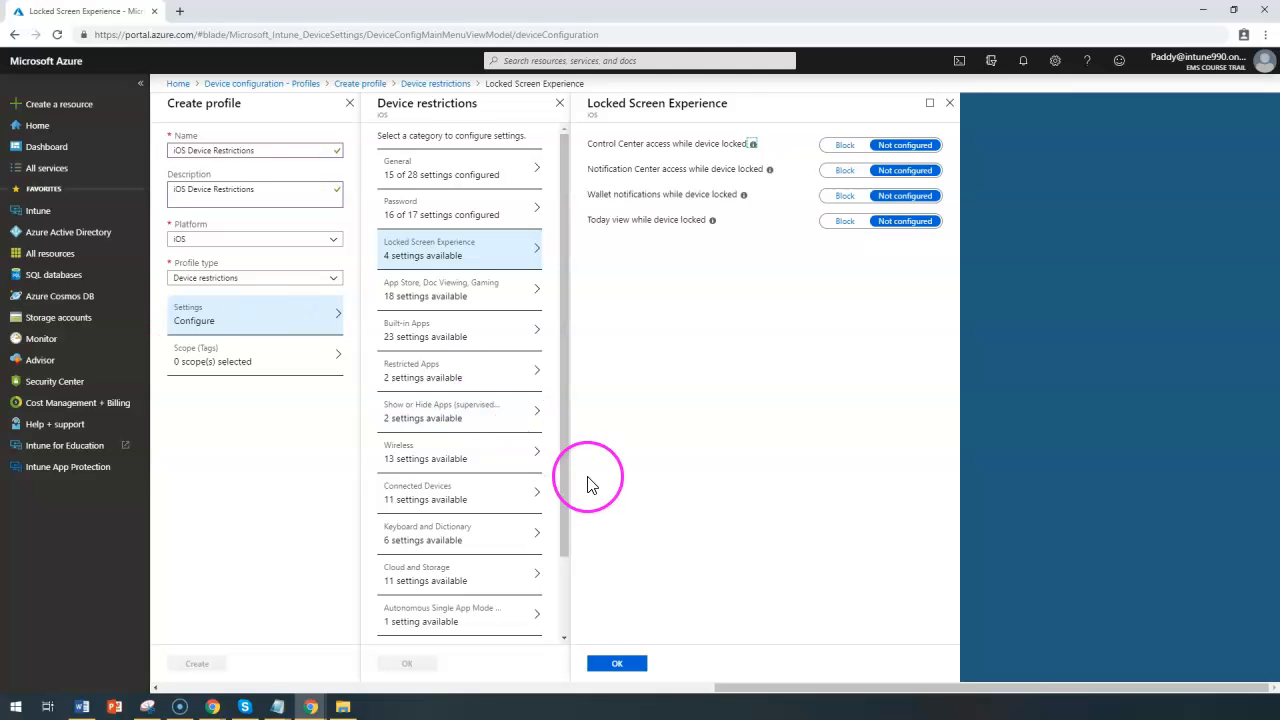
pyautogui.moveTo(591, 144); pyautogui.dragTo(780, 149)
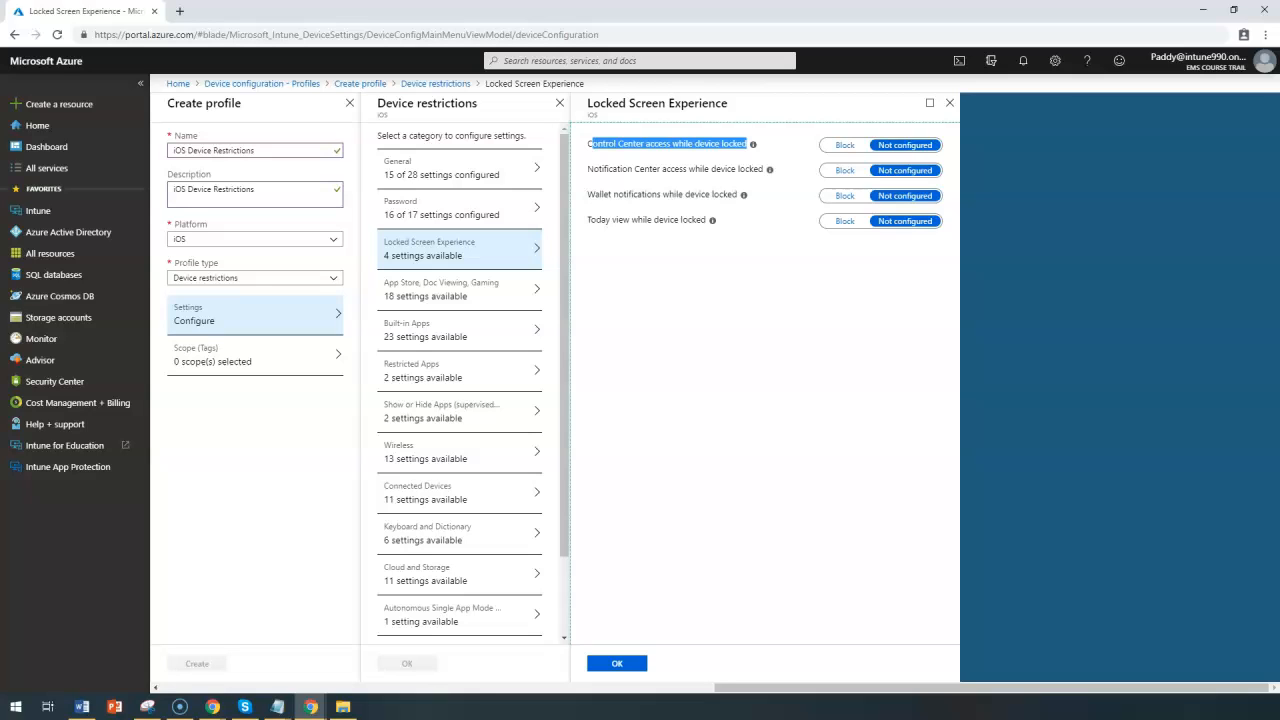
pyautogui.tripleClick(657, 169)
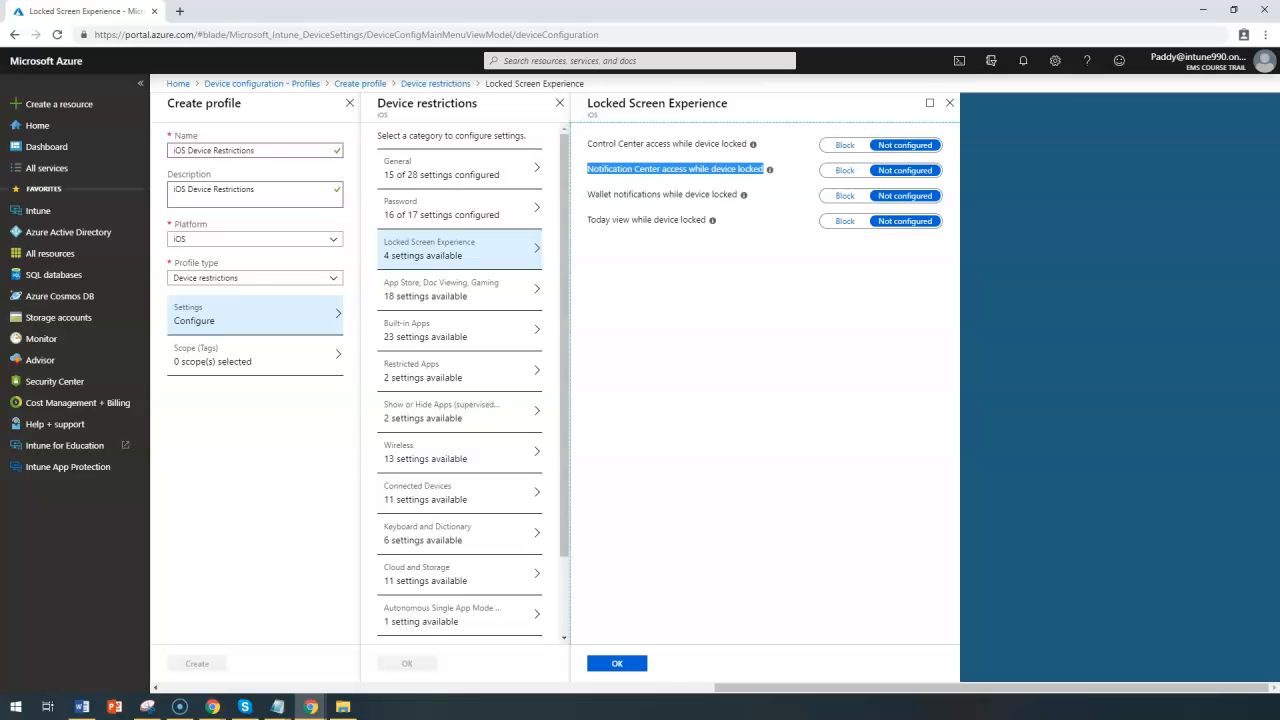
pyautogui.tripleClick(641, 190)
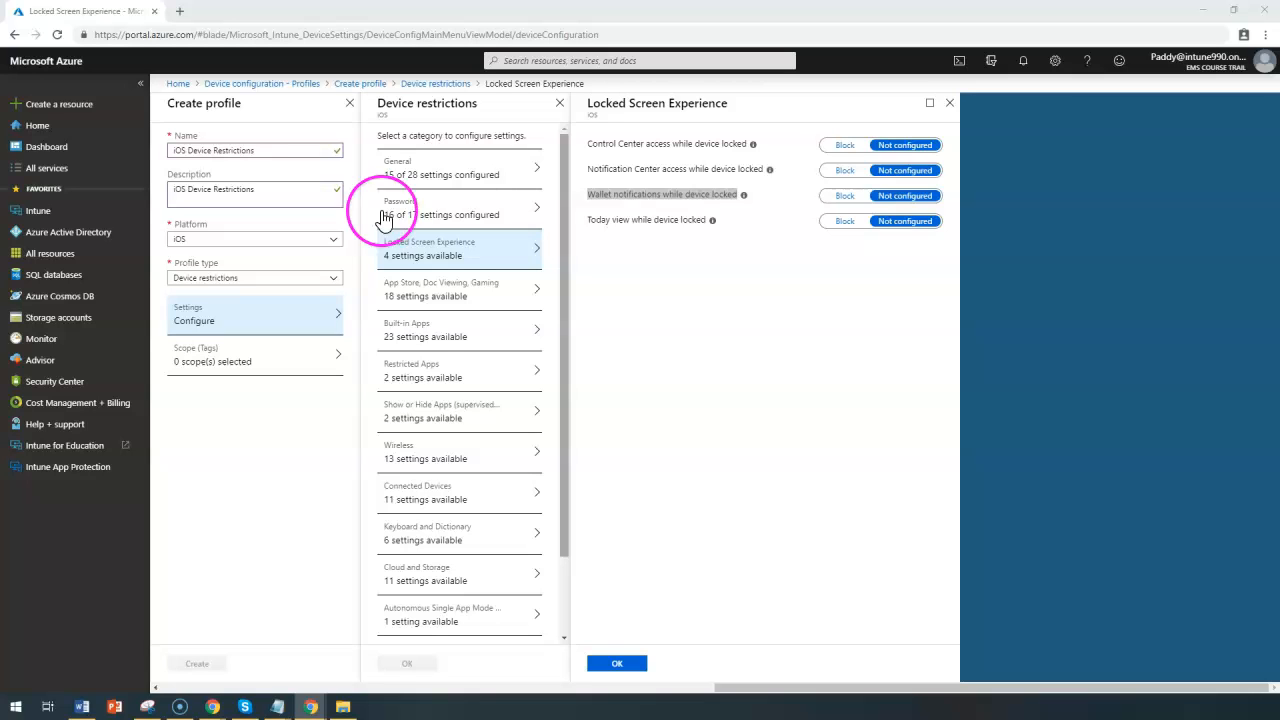
pyautogui.click(845, 196)
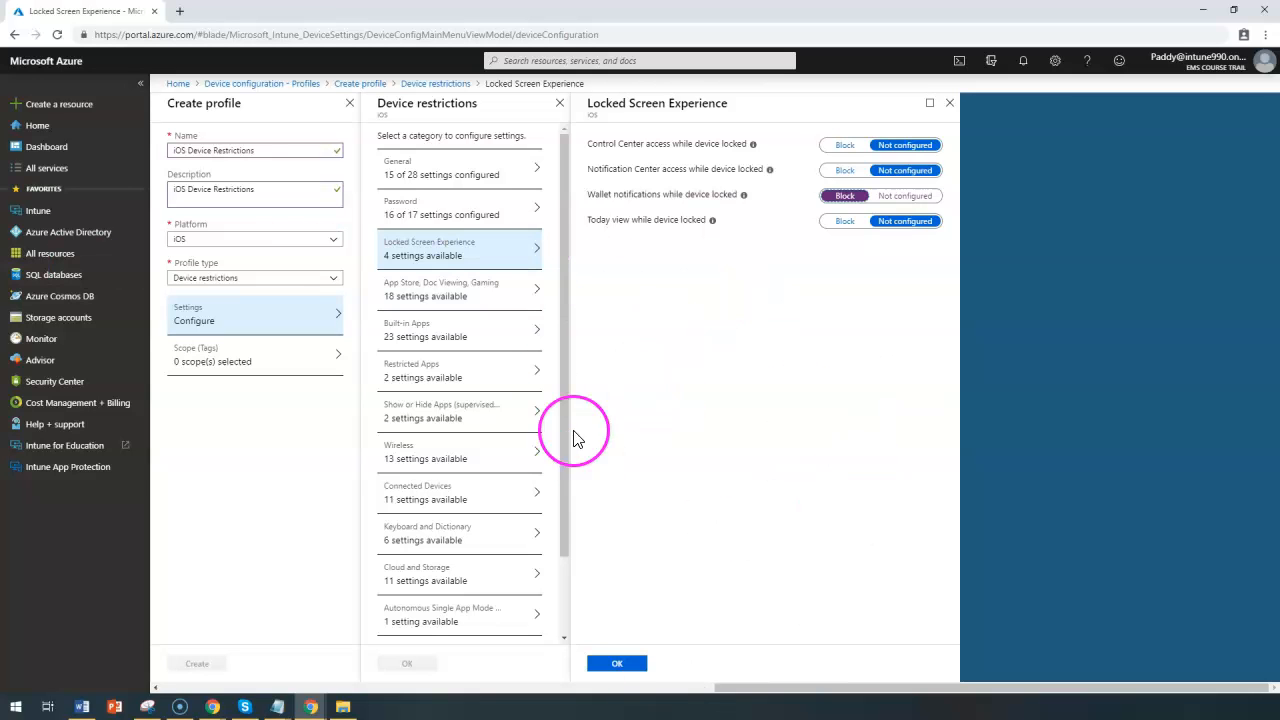
pyautogui.click(617, 665)
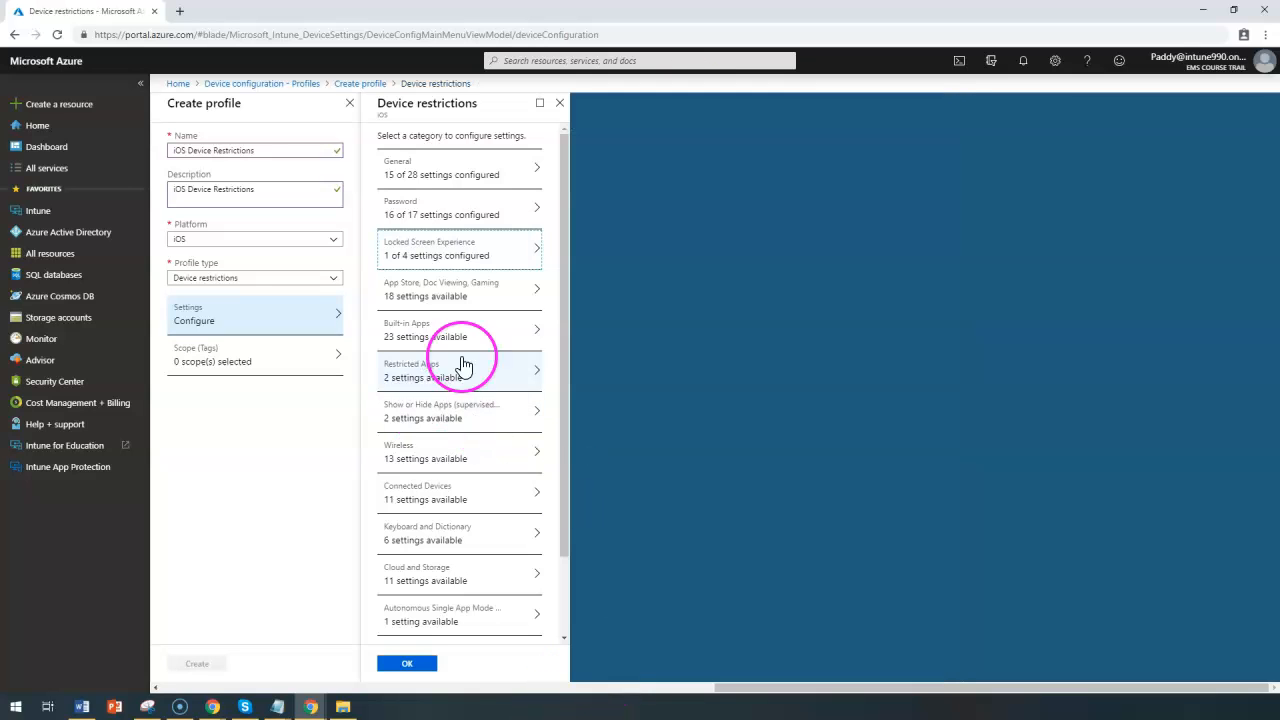
# Open the App Store, Doc Viewing, Gaming settings category
pyautogui.click(463, 303)
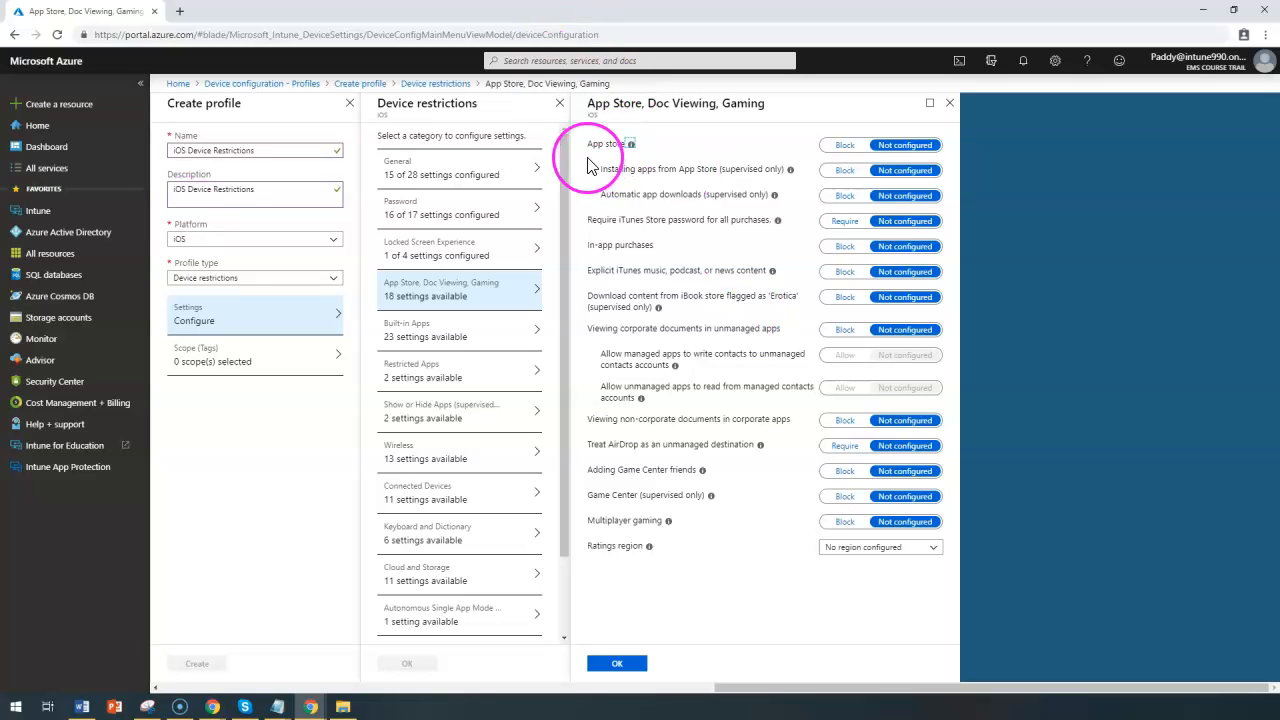
pyautogui.moveTo(590, 148); pyautogui.dragTo(624, 146)
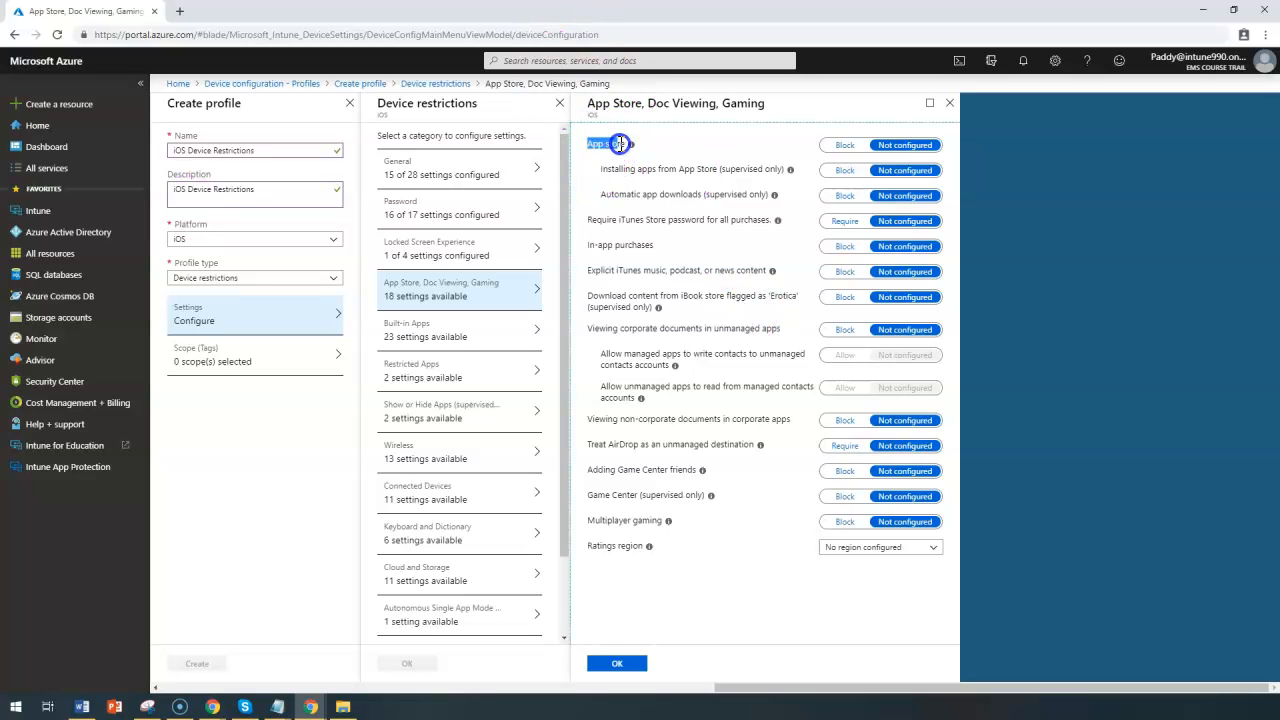
pyautogui.click(845, 145)
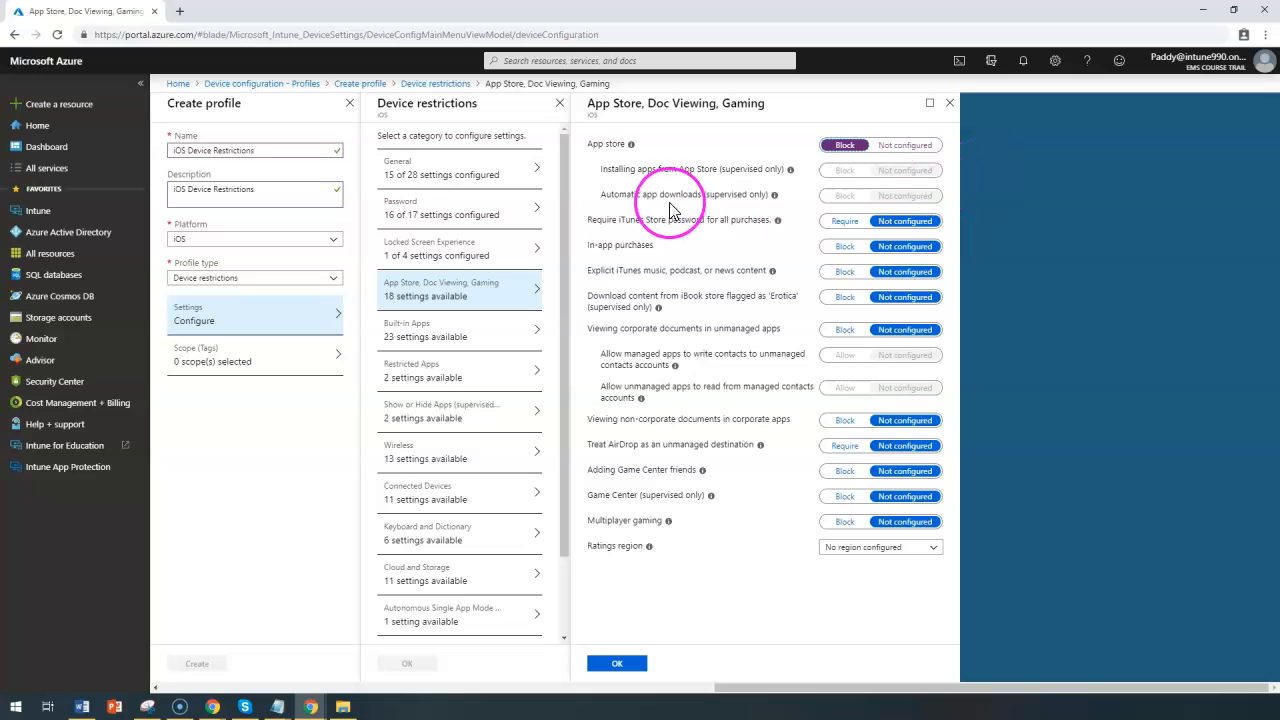
pyautogui.moveTo(601, 169); pyautogui.dragTo(722, 169)
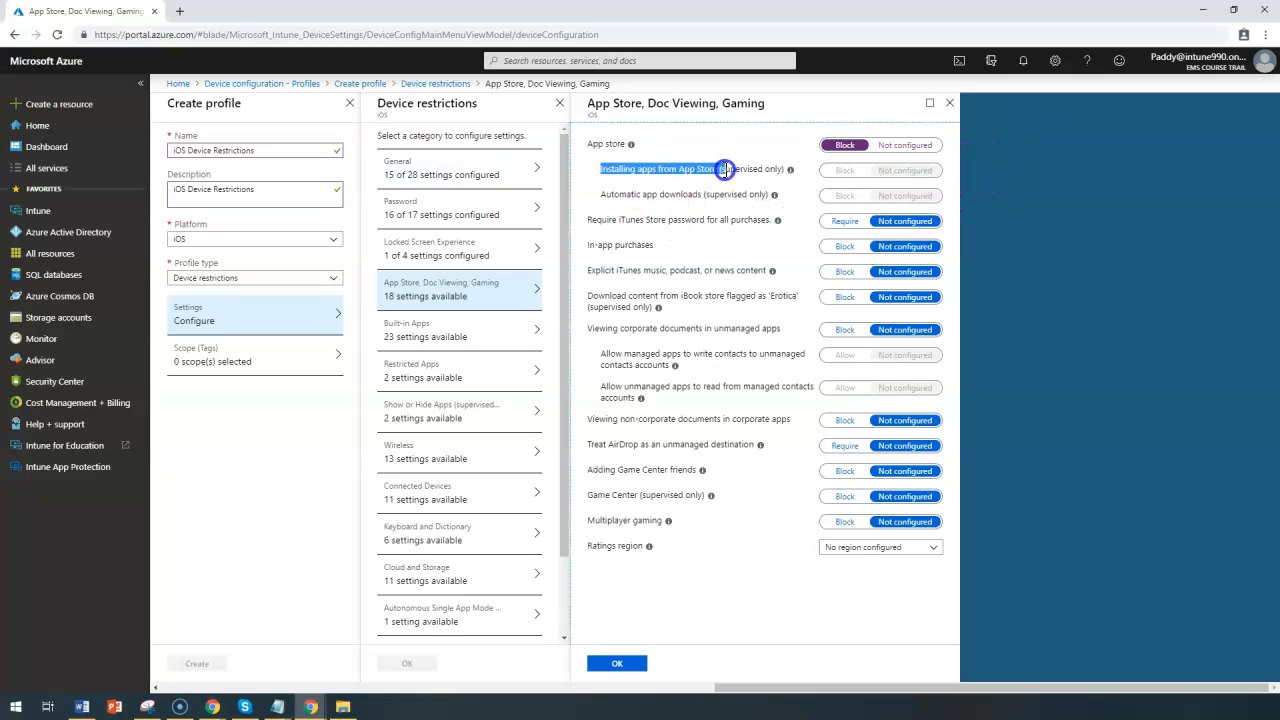
pyautogui.moveTo(604, 207); pyautogui.dragTo(746, 194)
pyautogui.click(872, 172)
pyautogui.click(902, 146)
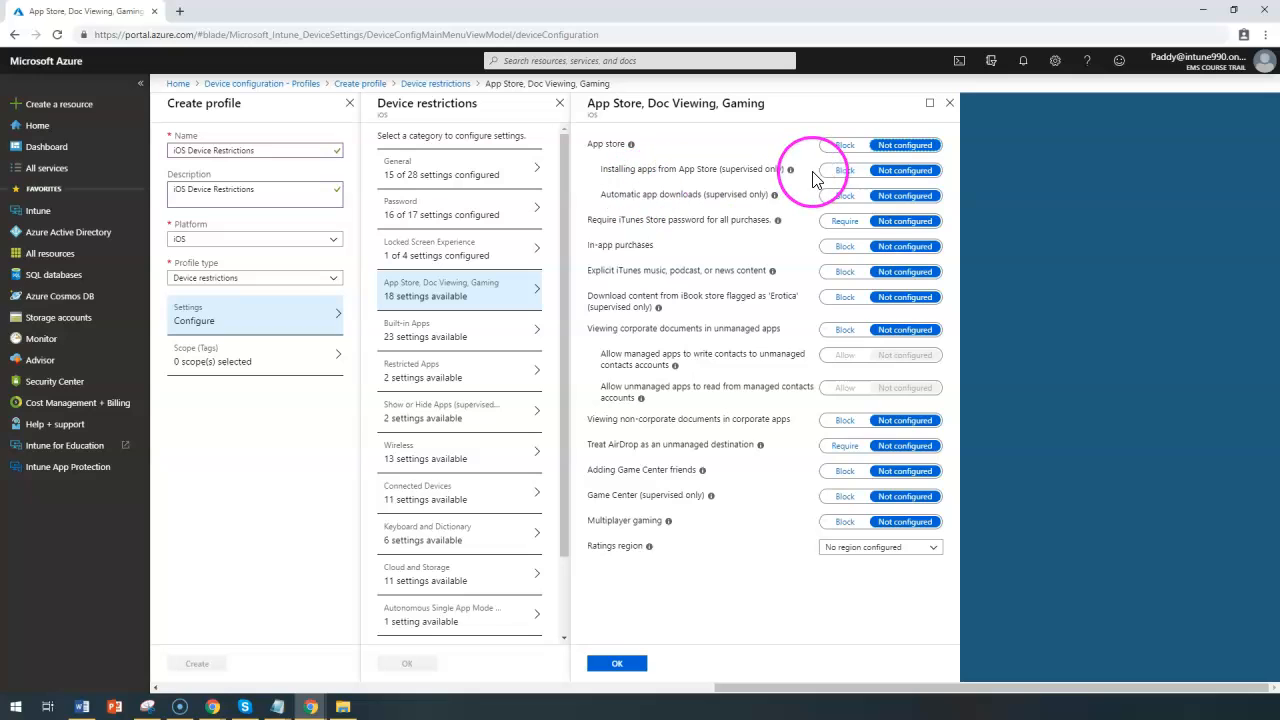
# Set Installing apps from App Store to Block and Require iTunes Store password for all purchases to Require
pyautogui.click(840, 171)
pyautogui.moveTo(596, 172); pyautogui.dragTo(785, 175)
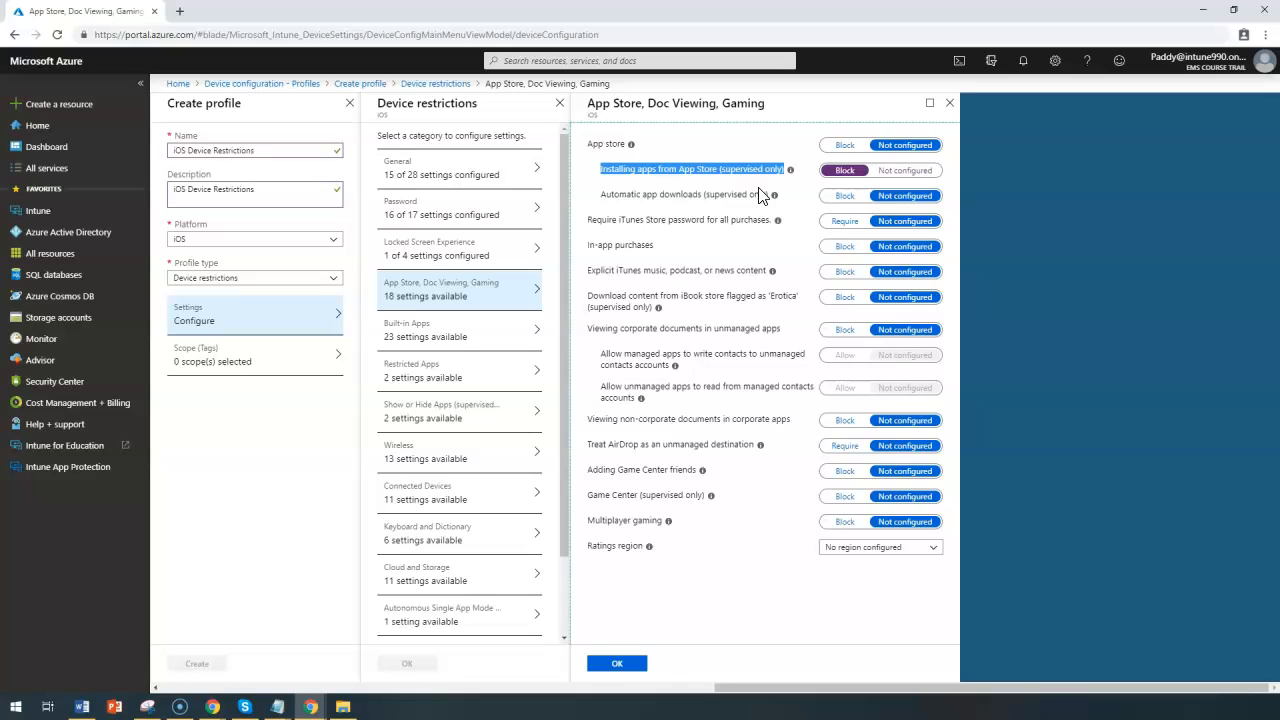
pyautogui.click(610, 221)
pyautogui.moveTo(610, 221); pyautogui.dragTo(770, 220)
pyautogui.click(843, 222)
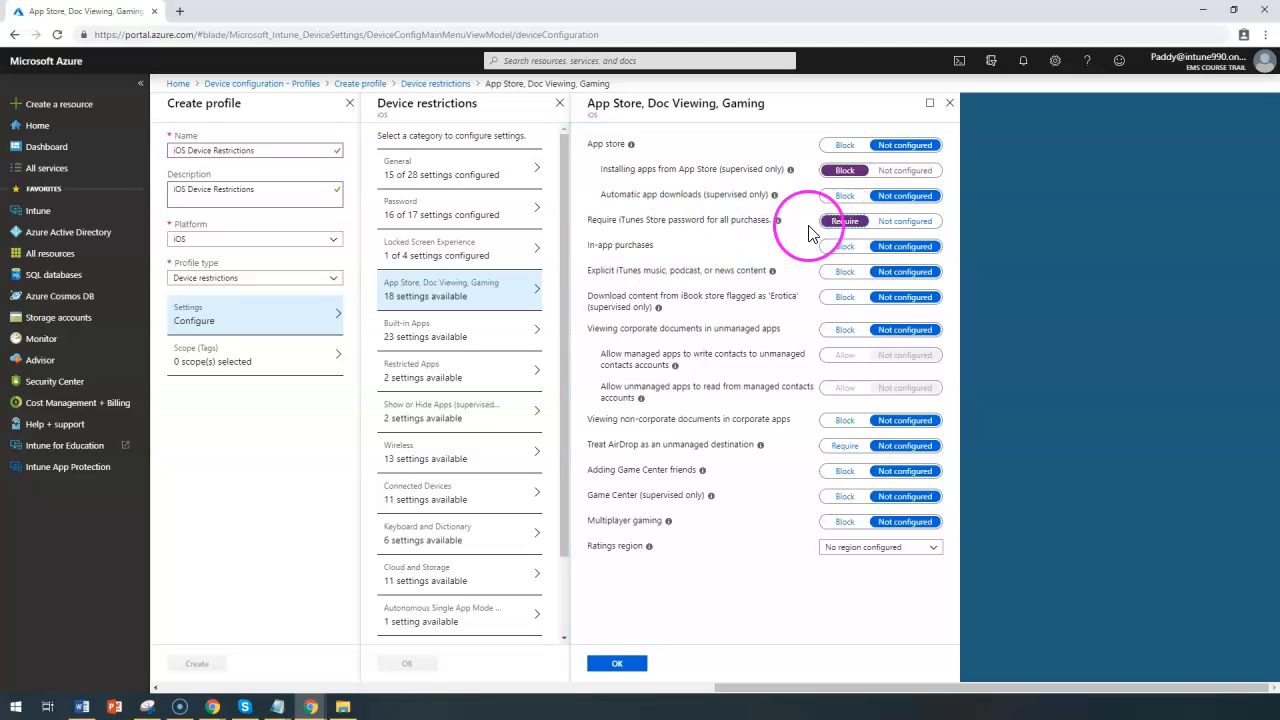
pyautogui.moveTo(606, 221); pyautogui.dragTo(768, 221)
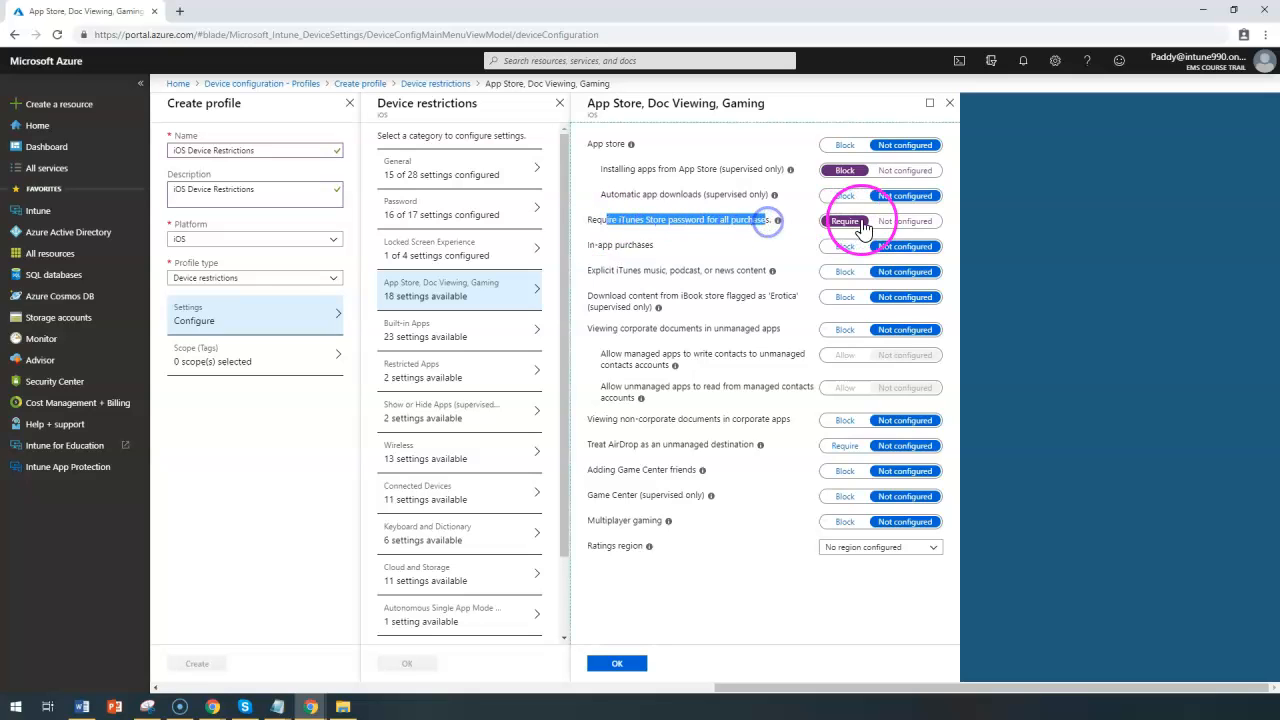
# Set In-app purchases and Explicit iTunes music, podcast, or news content to Block
pyautogui.moveTo(596, 246); pyautogui.dragTo(665, 247)
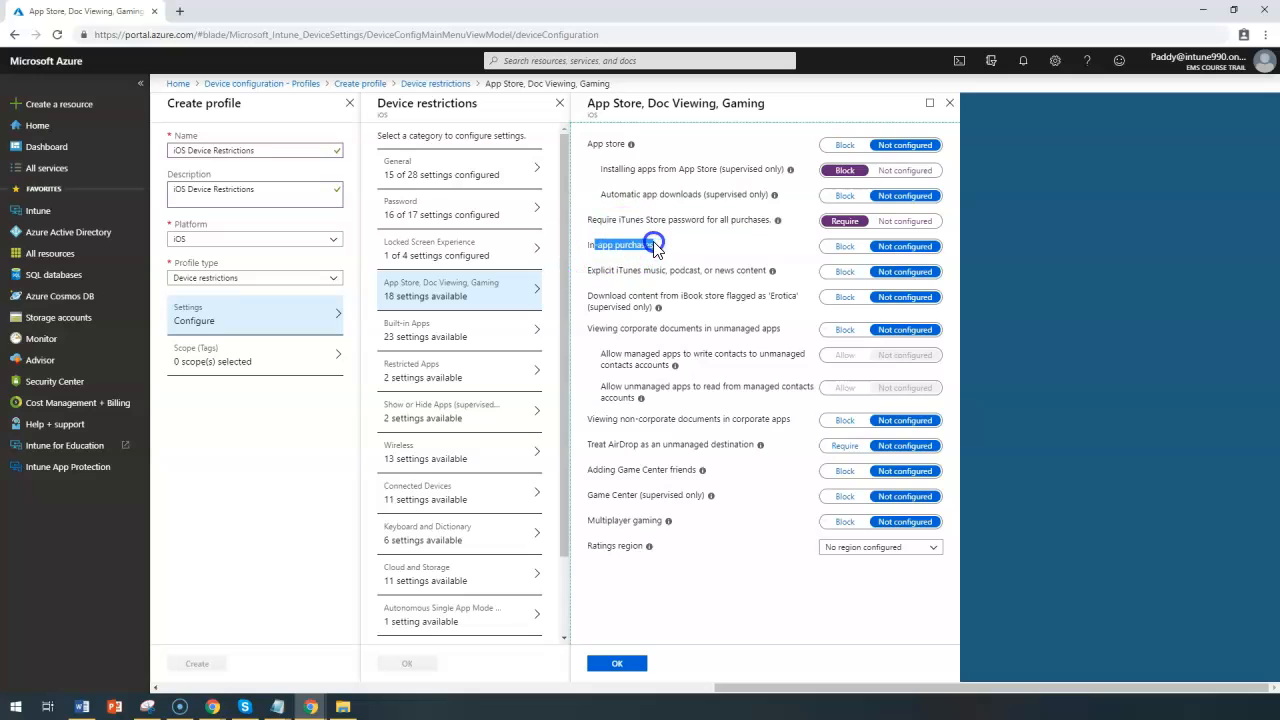
pyautogui.click(845, 250)
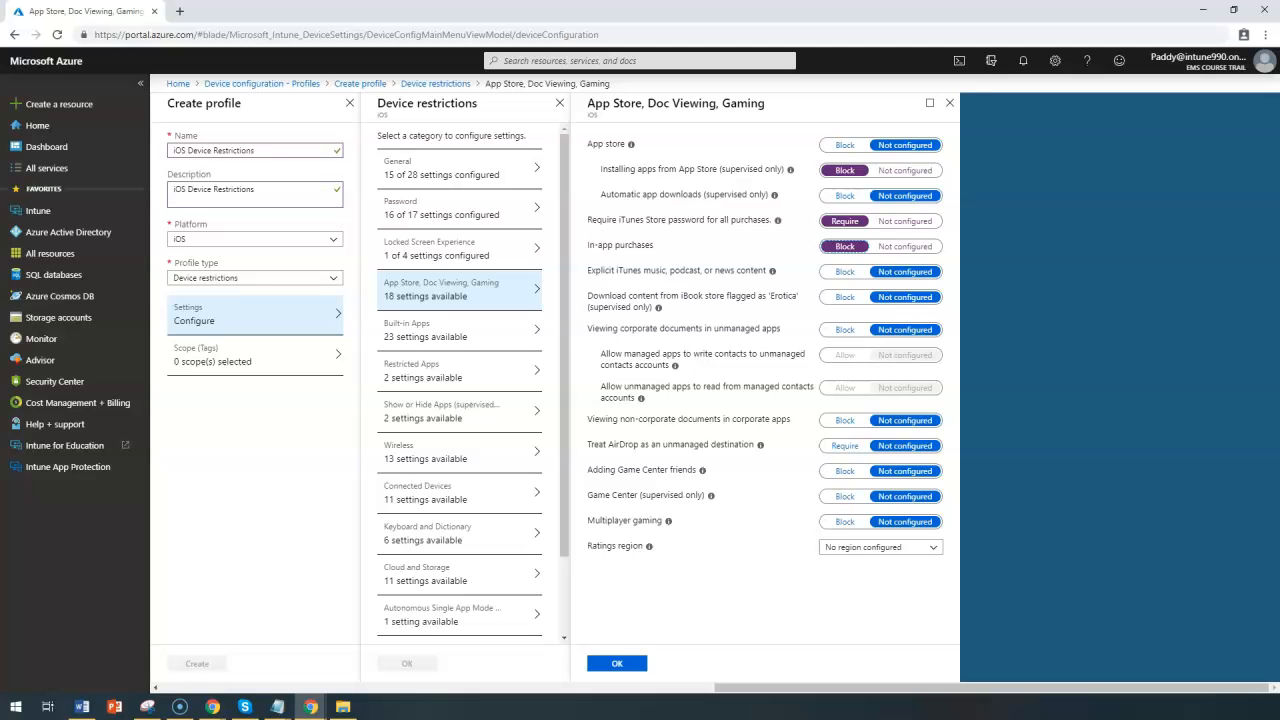
pyautogui.tripleClick(616, 270)
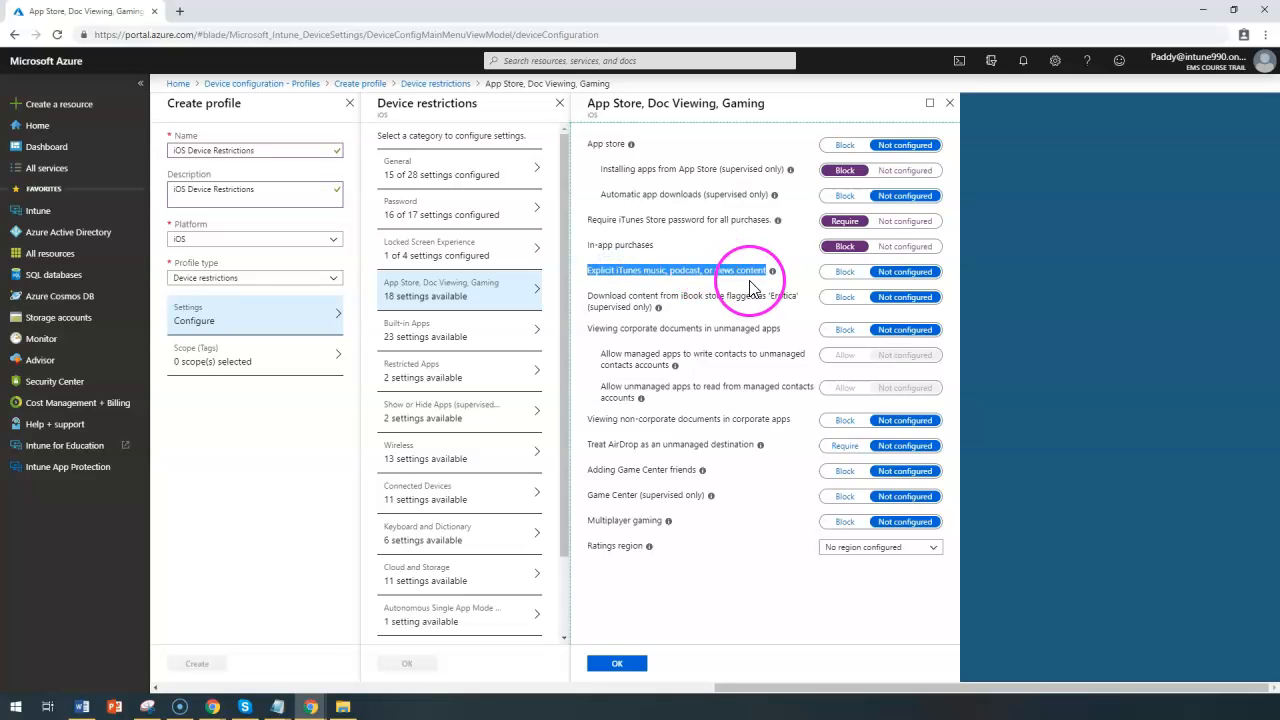
pyautogui.click(844, 272)
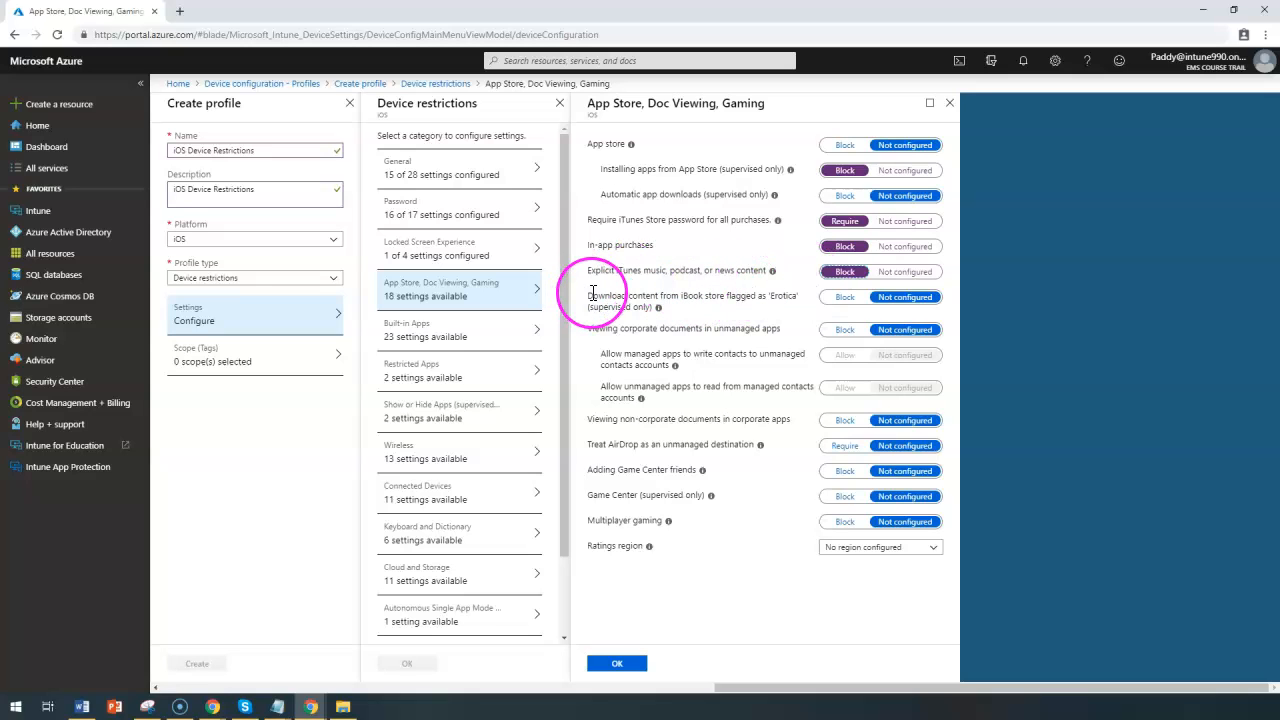
# Set Download content from iBook store flagged as 'Erotica' to Block for supervised devices
pyautogui.moveTo(589, 296); pyautogui.dragTo(775, 308)
pyautogui.click(826, 297)
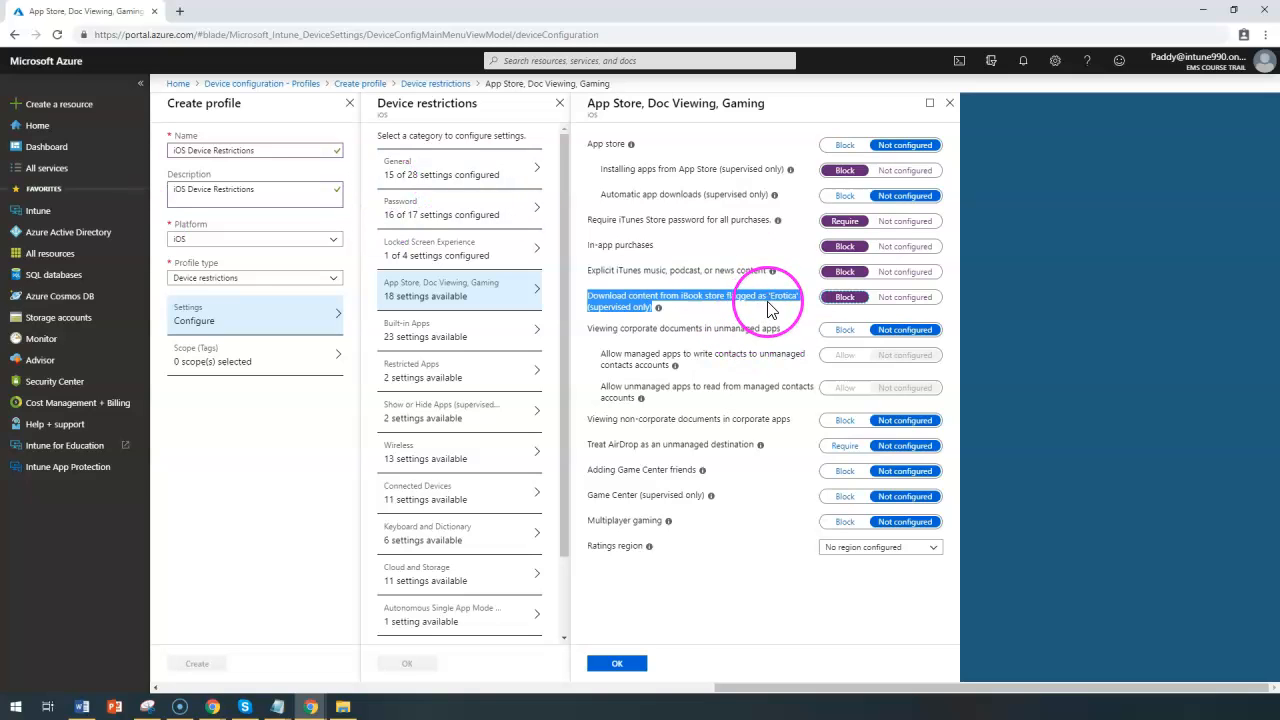
pyautogui.click(34, 691)
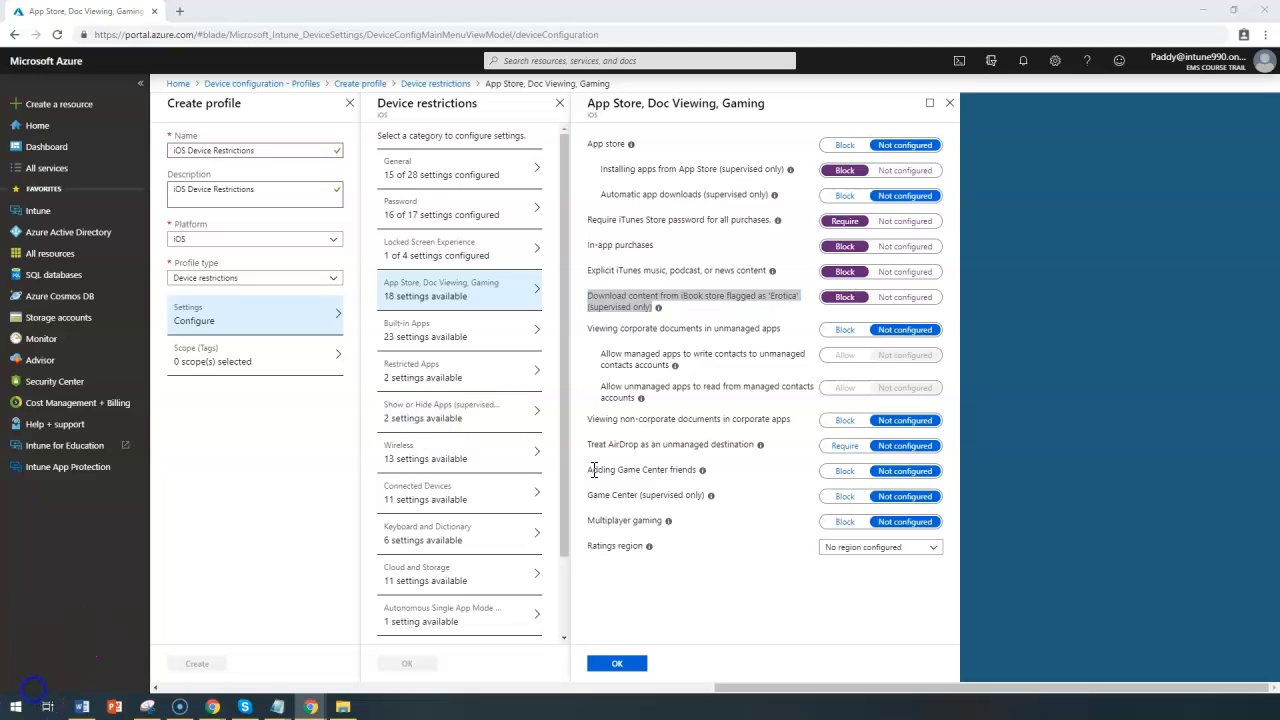
# Set Viewing corporate documents in unmanaged apps to Block
pyautogui.doubleClick(673, 330)
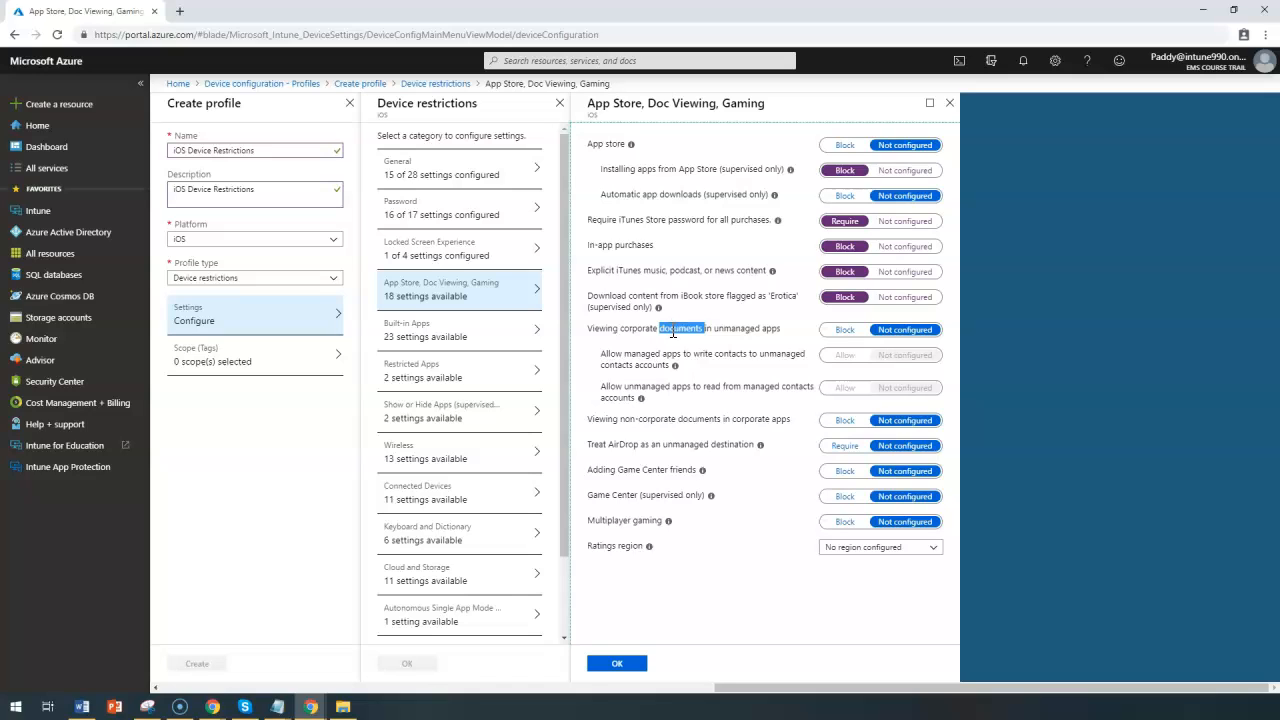
pyautogui.moveTo(730, 329); pyautogui.dragTo(790, 330)
pyautogui.moveTo(783, 331); pyautogui.dragTo(730, 329)
pyautogui.click(838, 331)
pyautogui.tripleClick(806, 359)
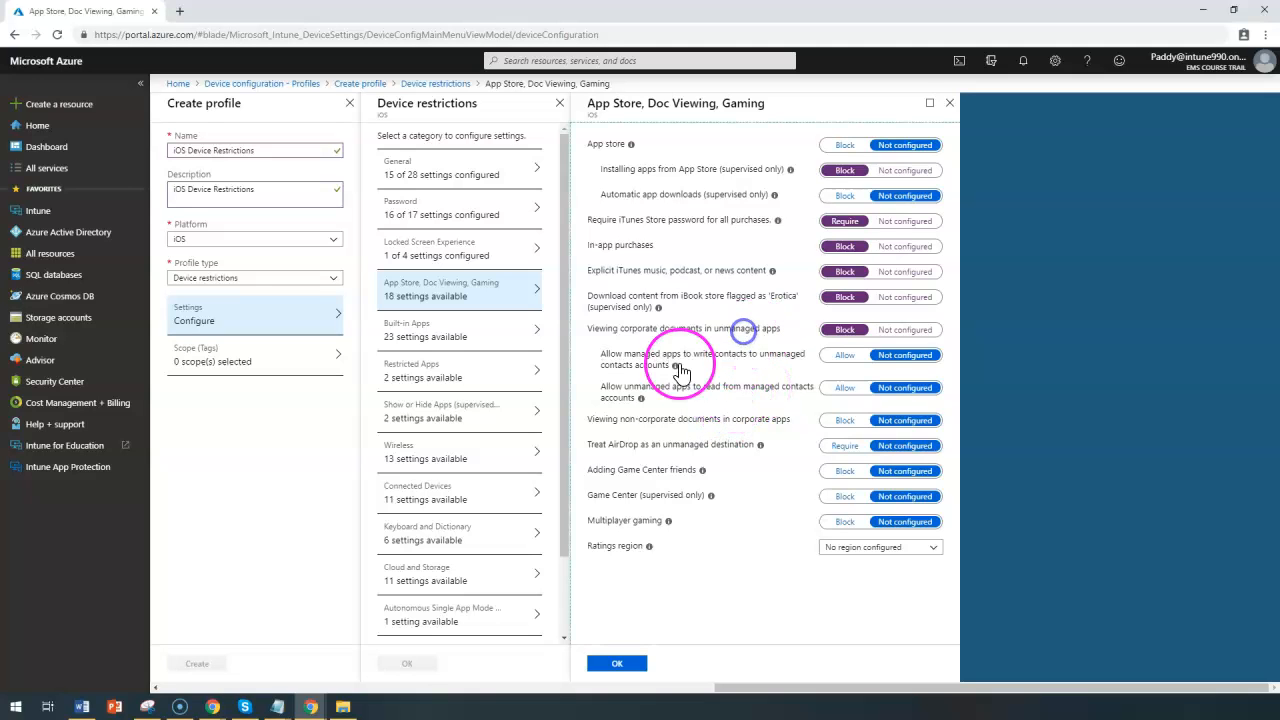
# Review the managed and unmanaged contacts settings, the non-corporate documents setting and the explanation of treating AirDrop as an unmanaged destination
pyautogui.moveTo(601, 354); pyautogui.dragTo(666, 366)
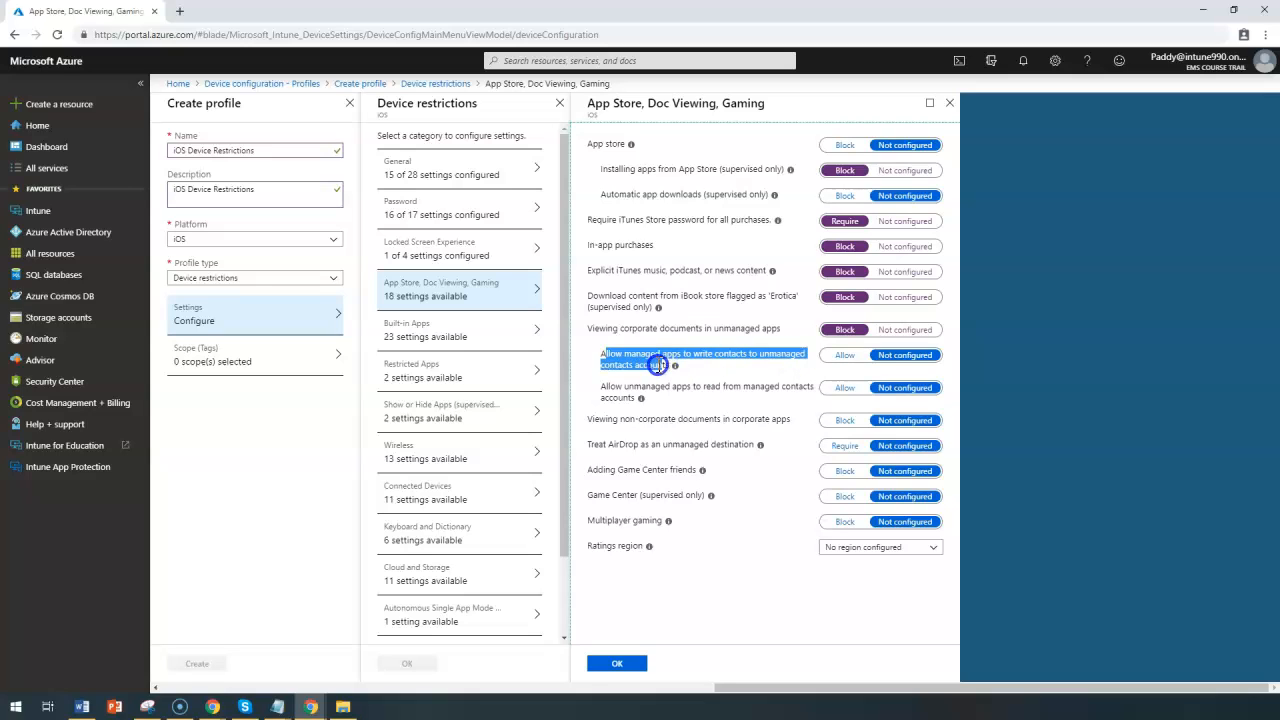
pyautogui.click(724, 354)
pyautogui.doubleClick(728, 354)
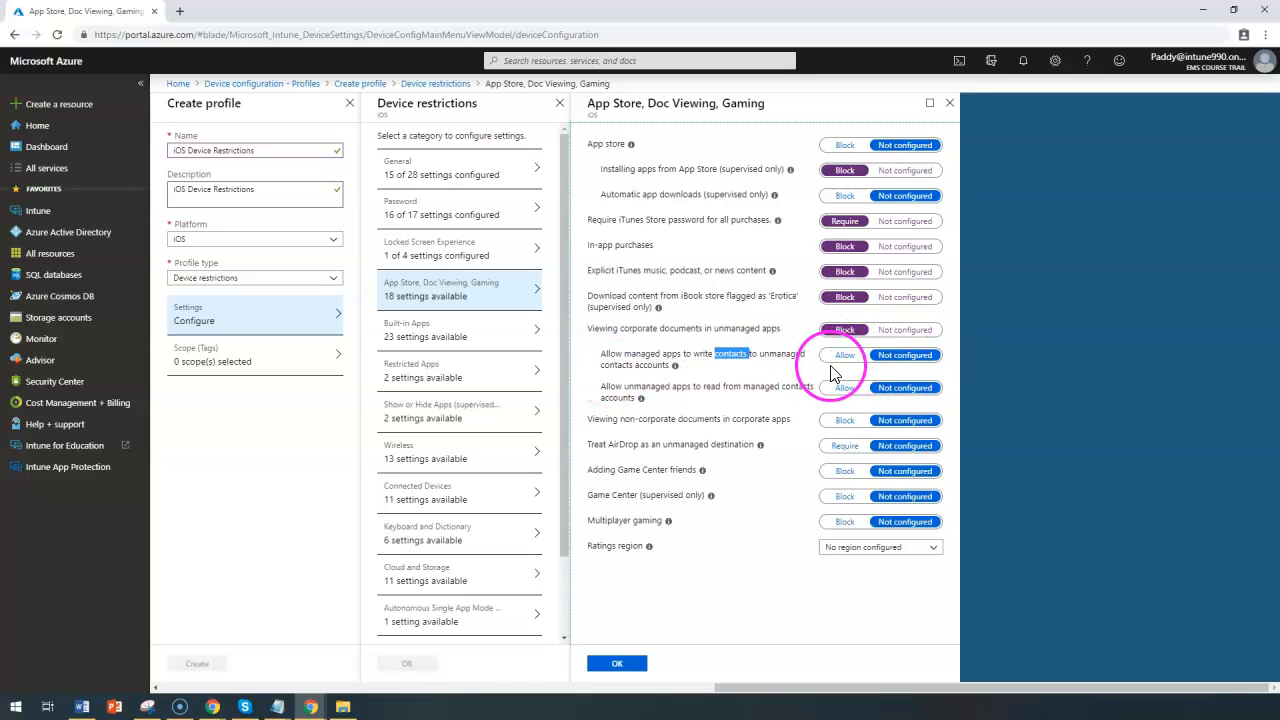
pyautogui.moveTo(600, 387); pyautogui.dragTo(813, 409)
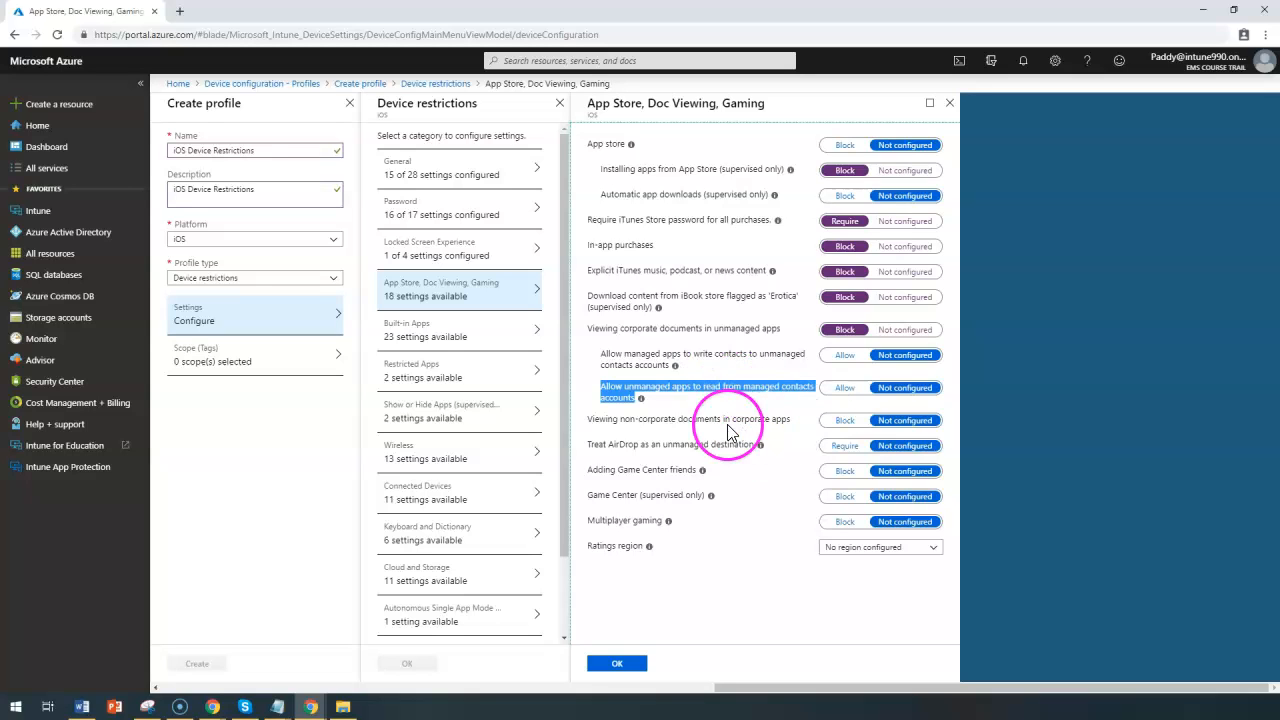
pyautogui.moveTo(587, 419); pyautogui.dragTo(803, 420)
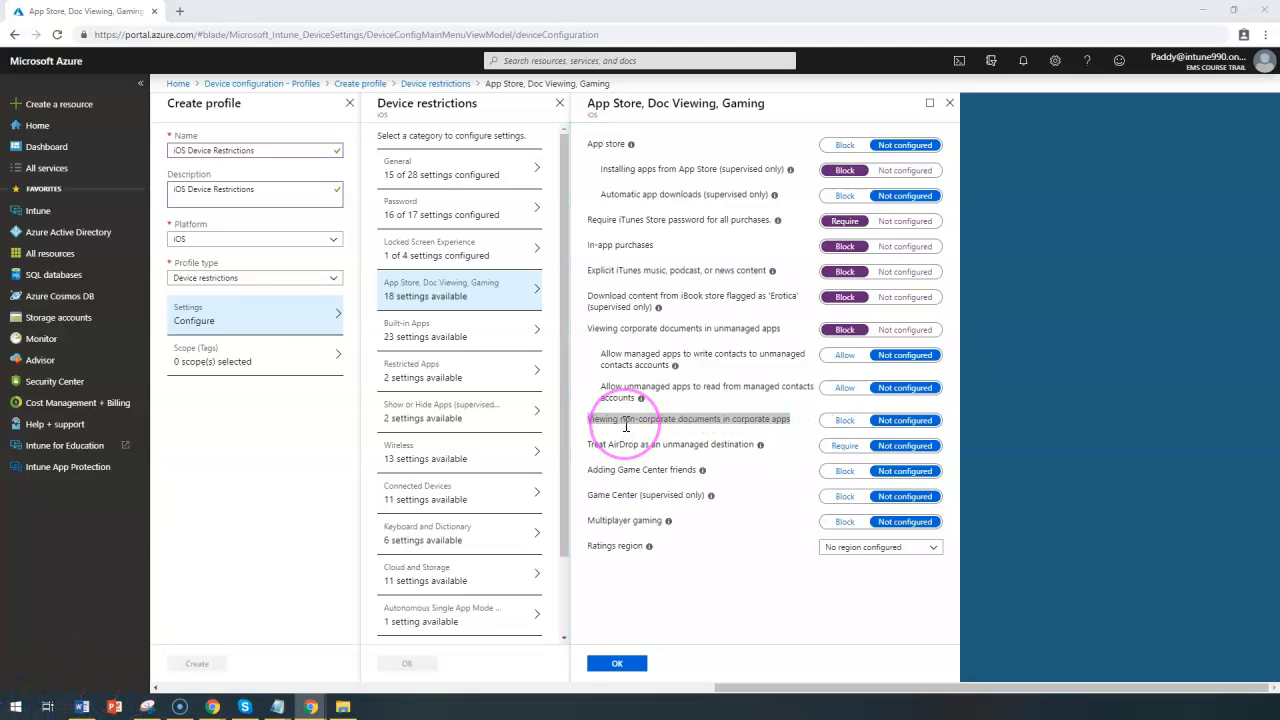
pyautogui.click(661, 424)
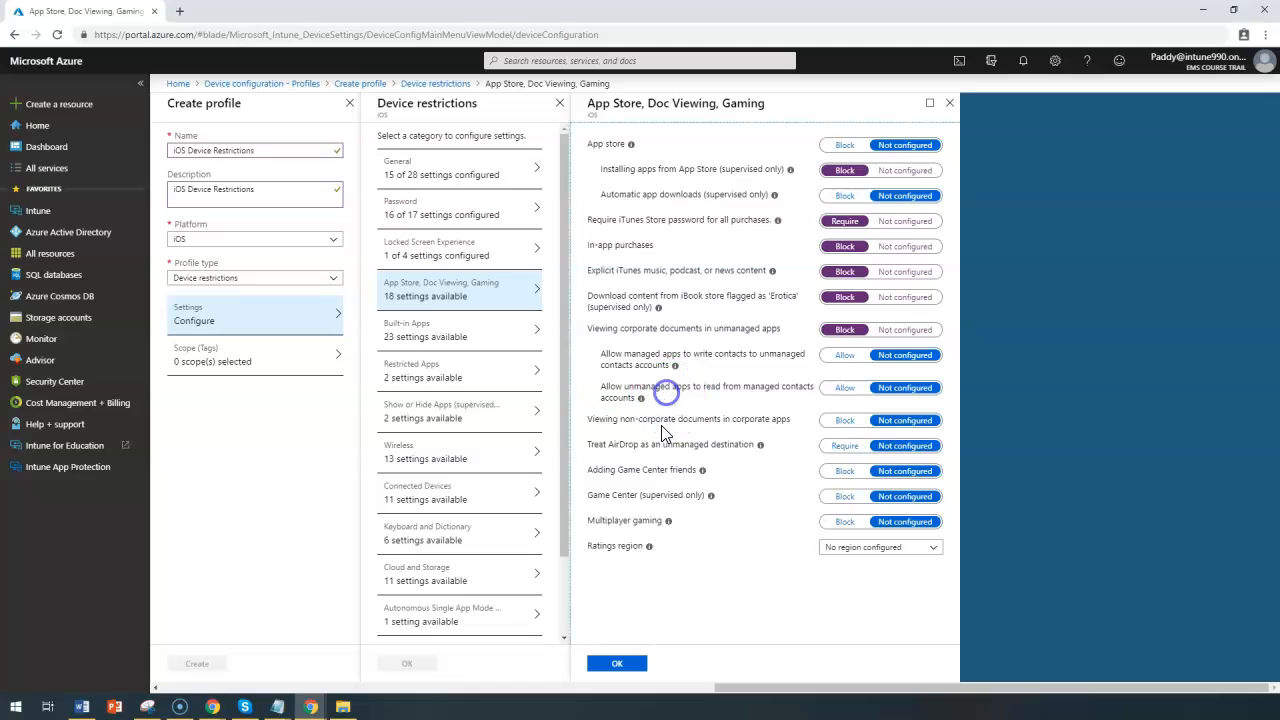
pyautogui.moveTo(607, 420); pyautogui.dragTo(718, 421)
pyautogui.moveTo(762, 446)
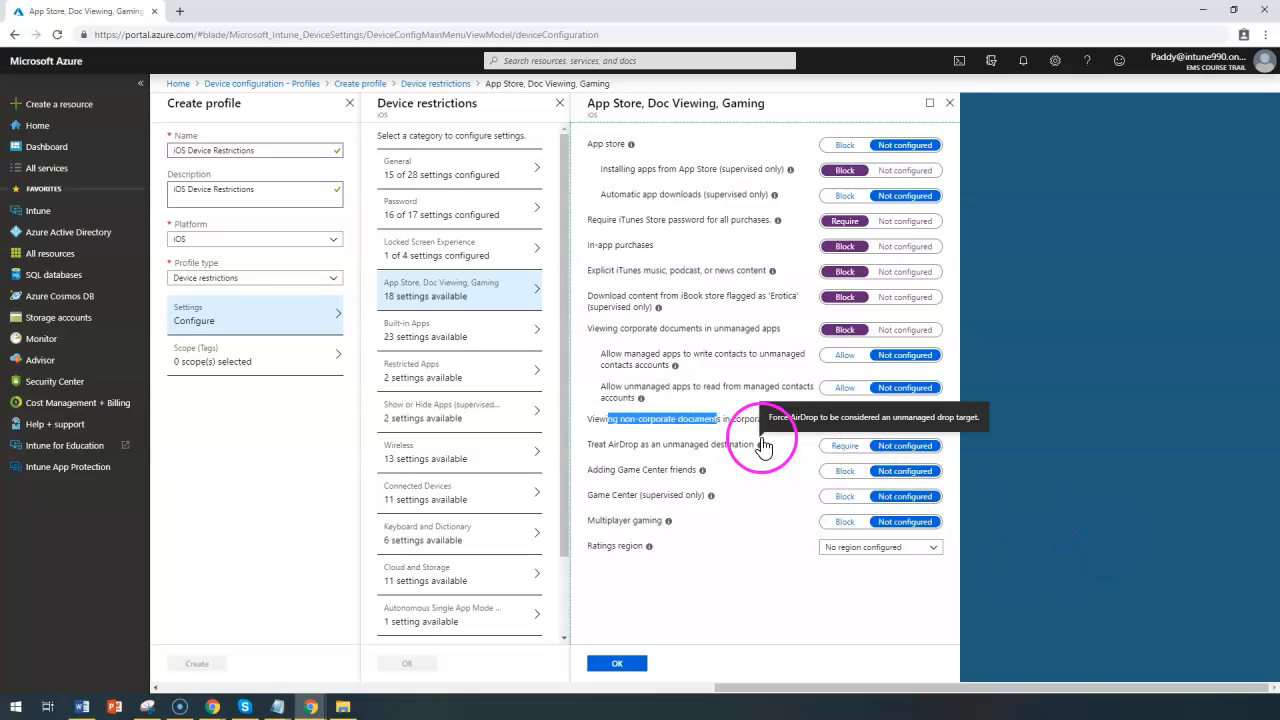
# Set Multiplayer gaming, Game Center (supervised only) and Adding Game Center friends to Block
pyautogui.doubleClick(750, 419)
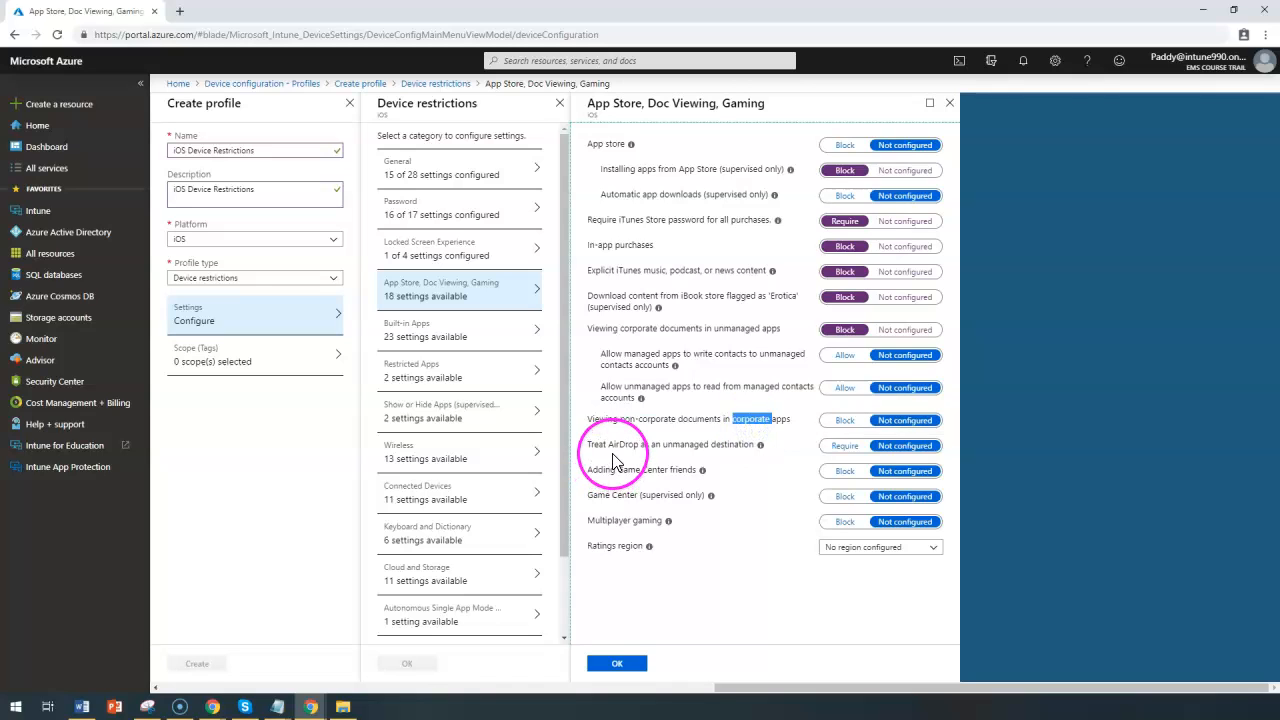
pyautogui.tripleClick(711, 444)
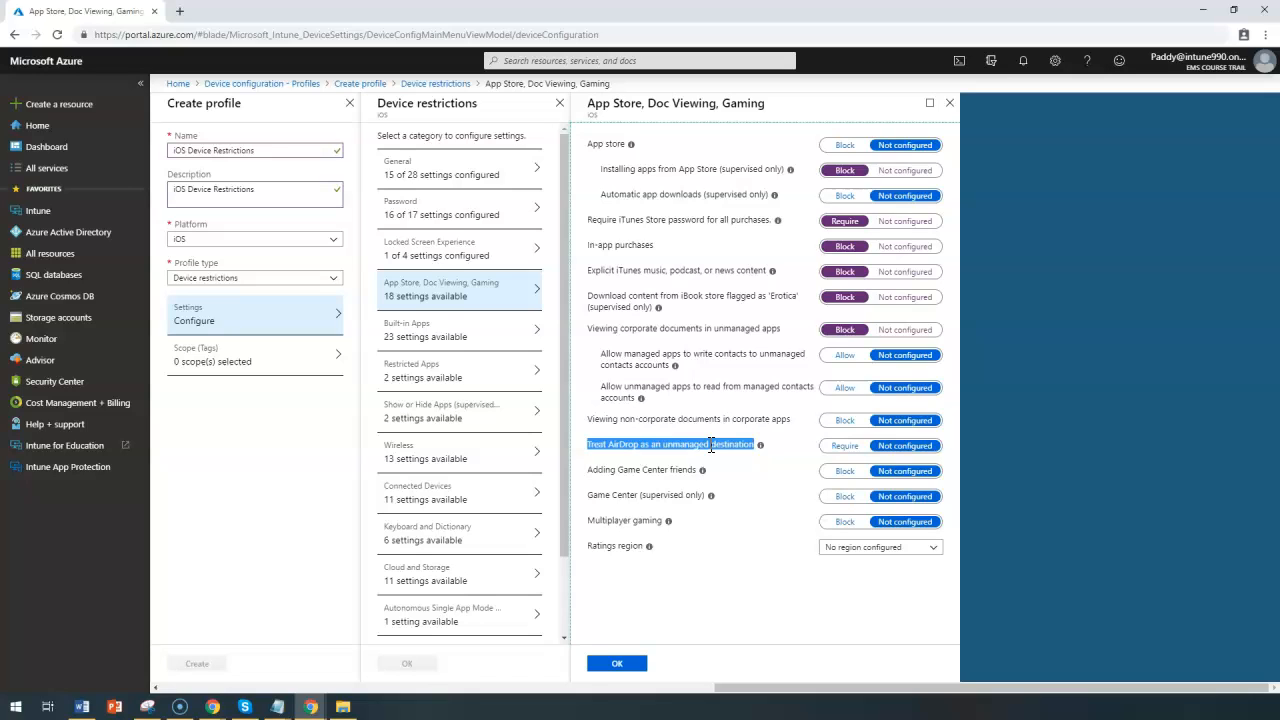
pyautogui.tripleClick(665, 497)
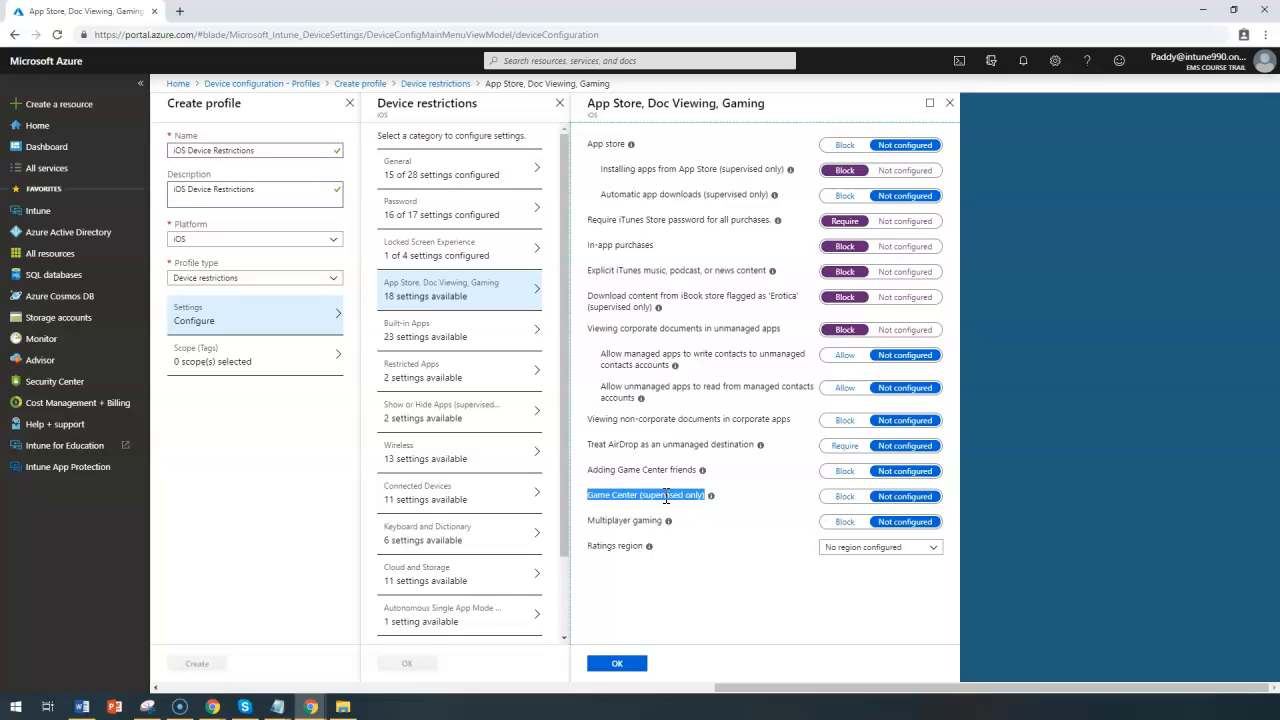
pyautogui.click(843, 521)
pyautogui.click(836, 500)
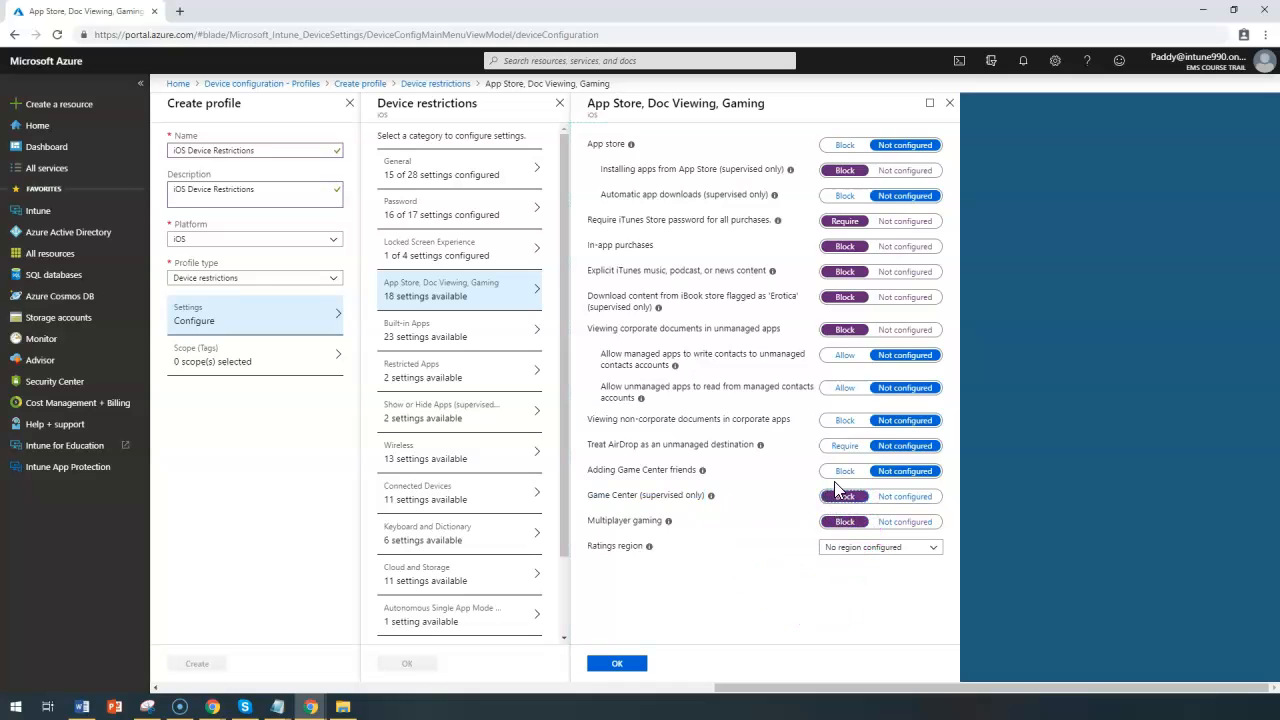
pyautogui.click(828, 475)
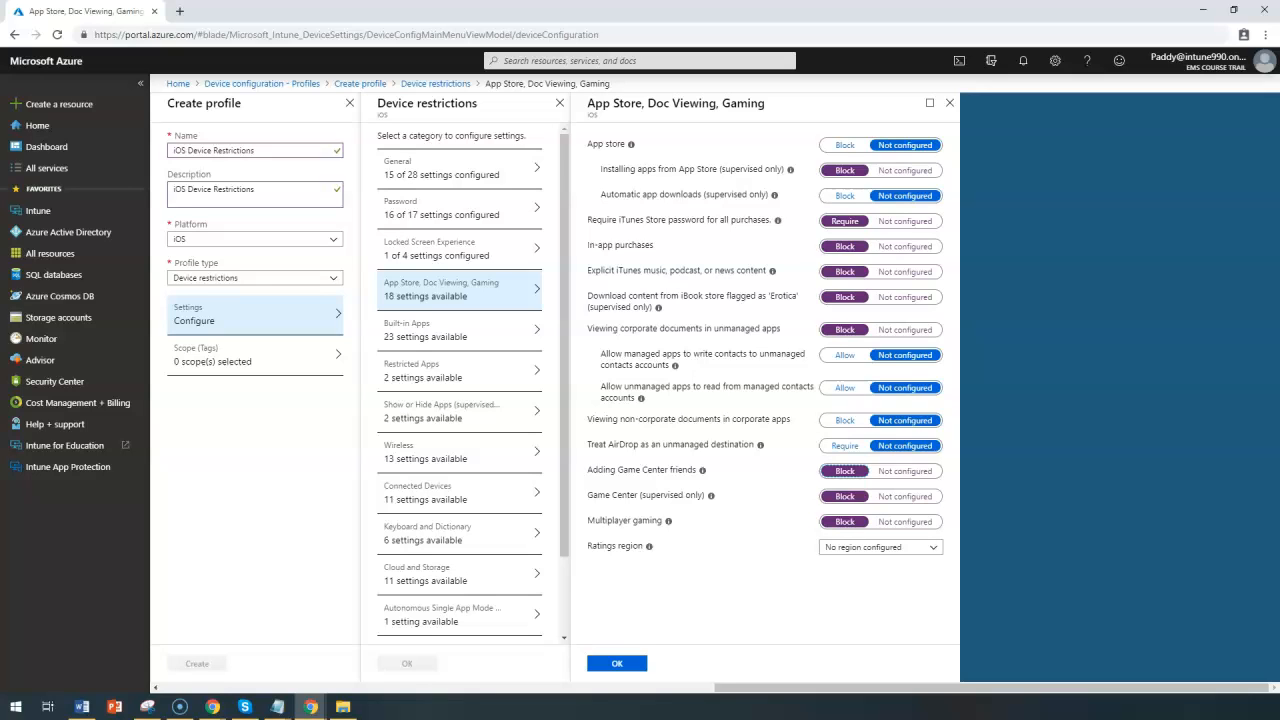
# Set the ratings region to Canada
pyautogui.click(887, 548)
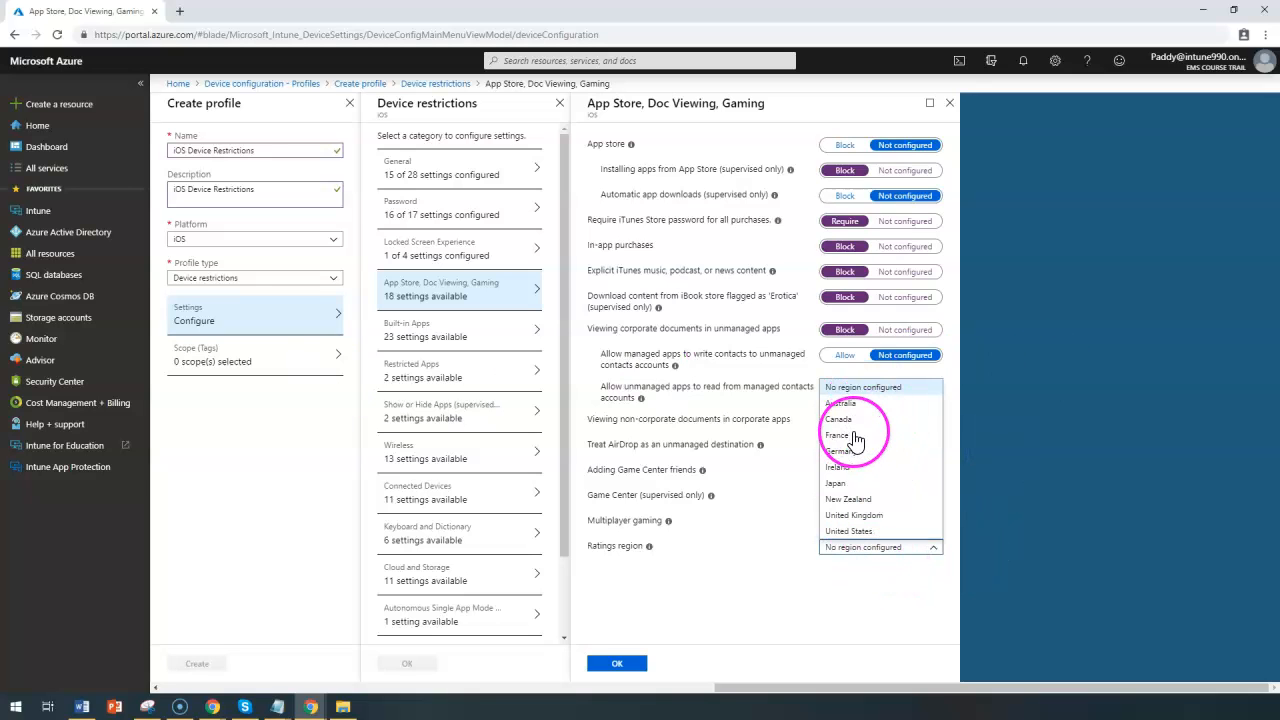
pyautogui.click(877, 590)
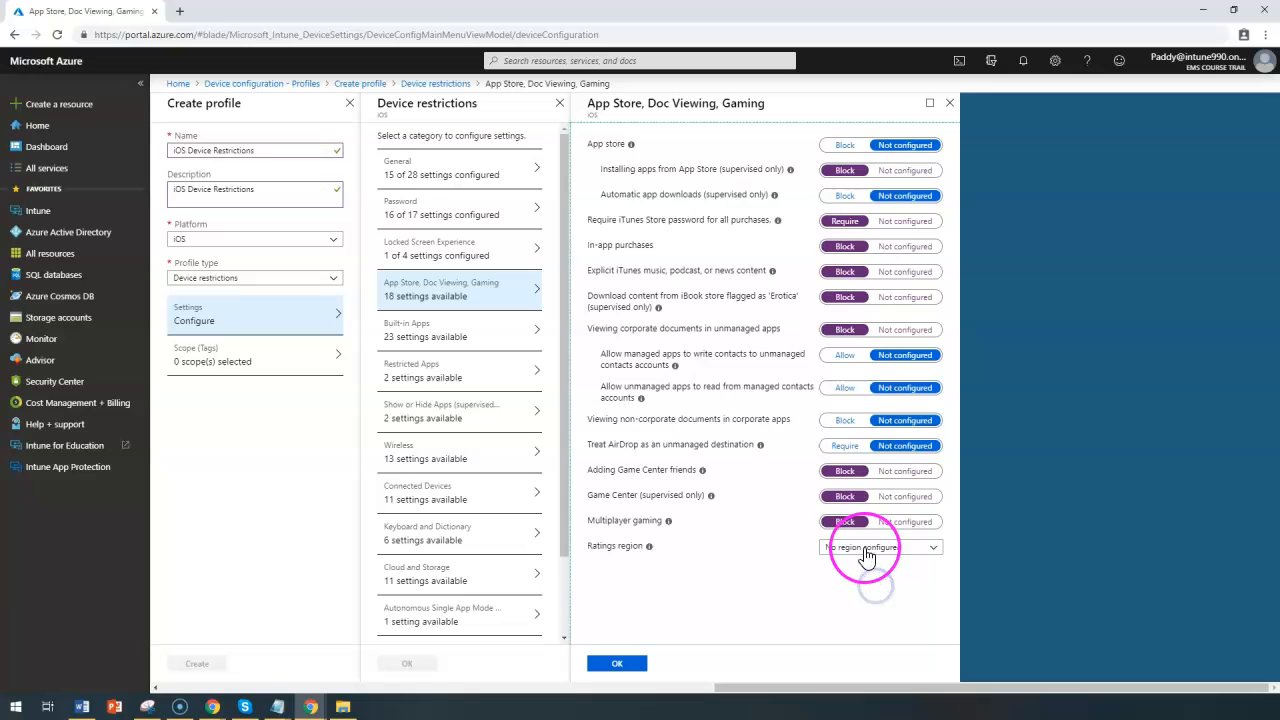
pyautogui.click(860, 550)
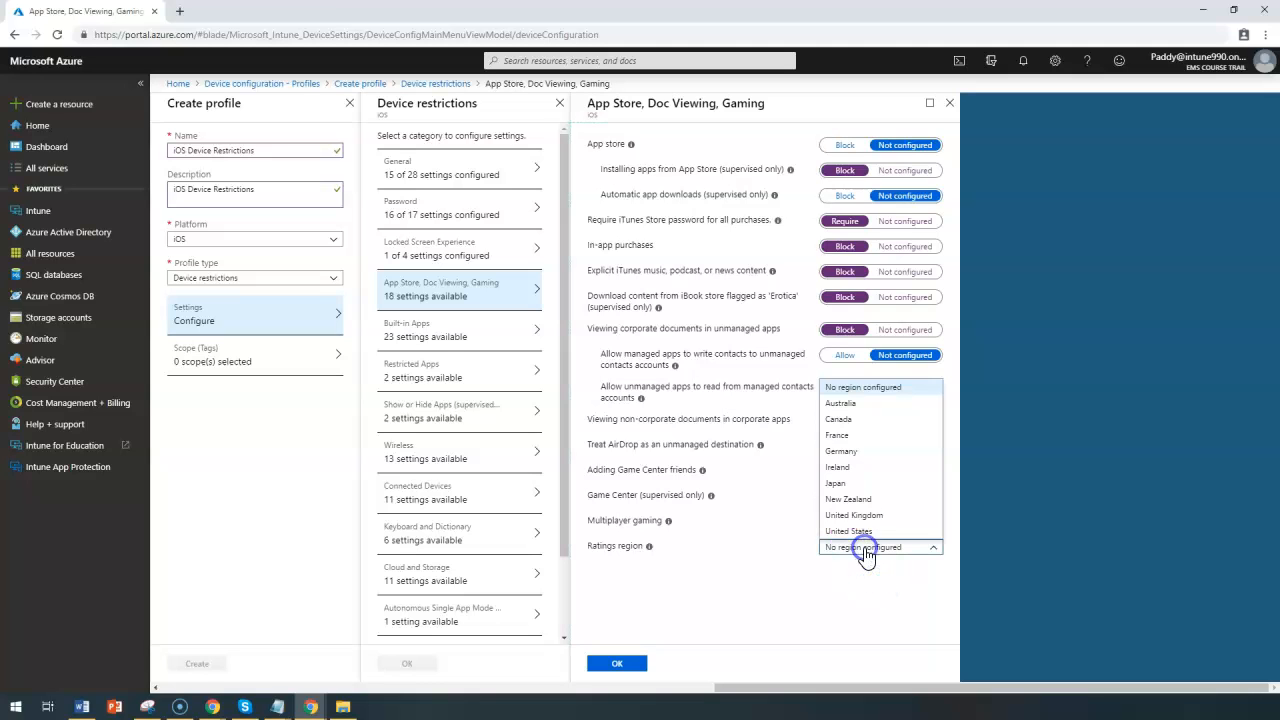
pyautogui.click(845, 422)
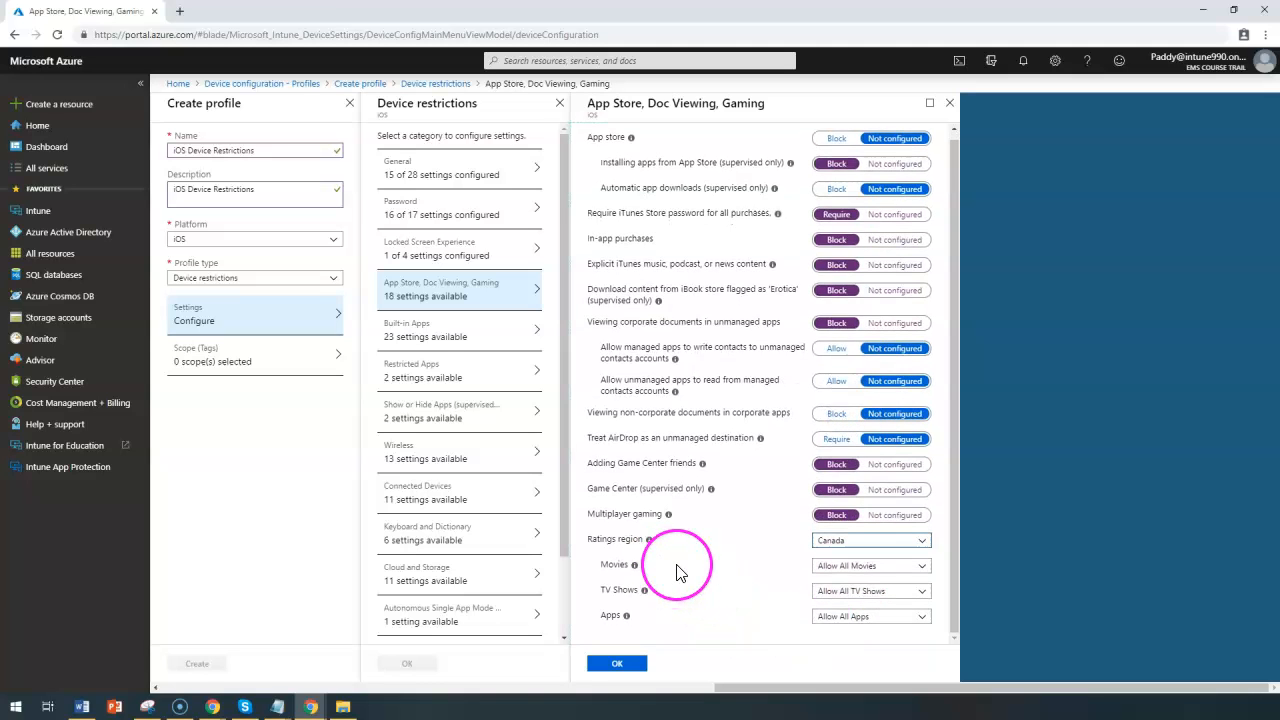
# Set the Canadian movie rating to Don't Allow Movies and the TV show rating to Don't Allow TV Shows
pyautogui.click(843, 568)
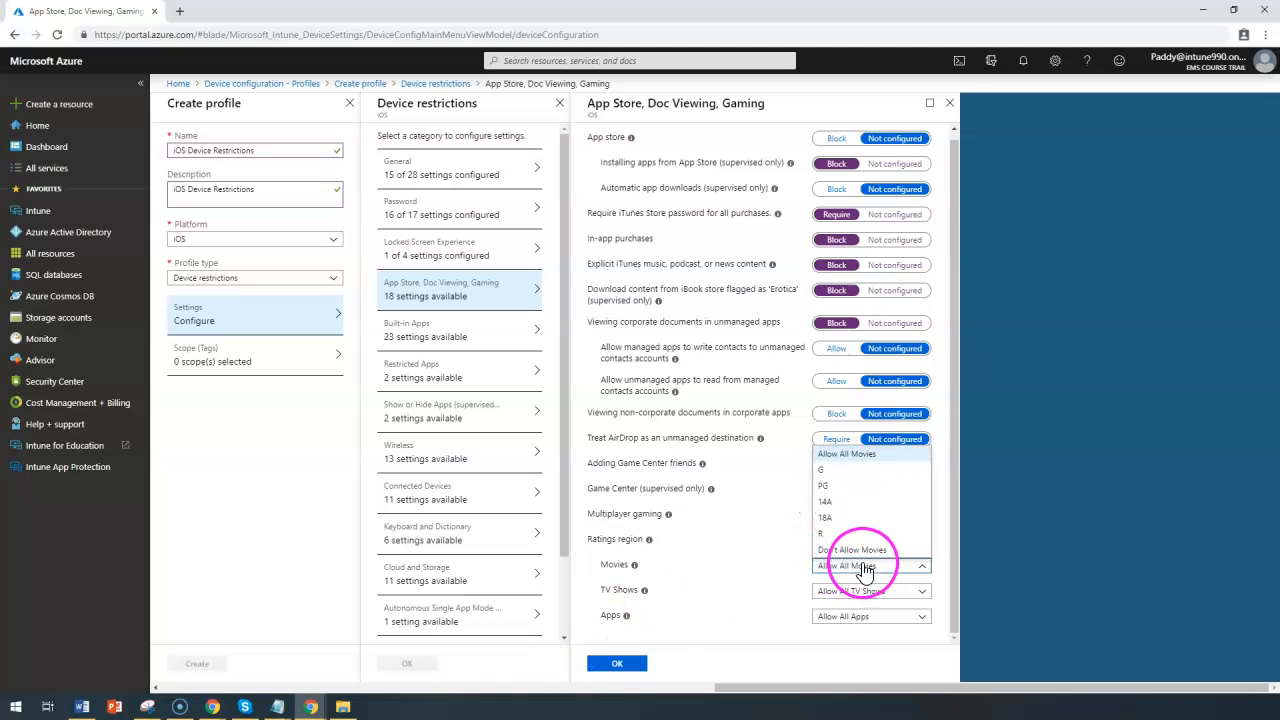
pyautogui.click(702, 600)
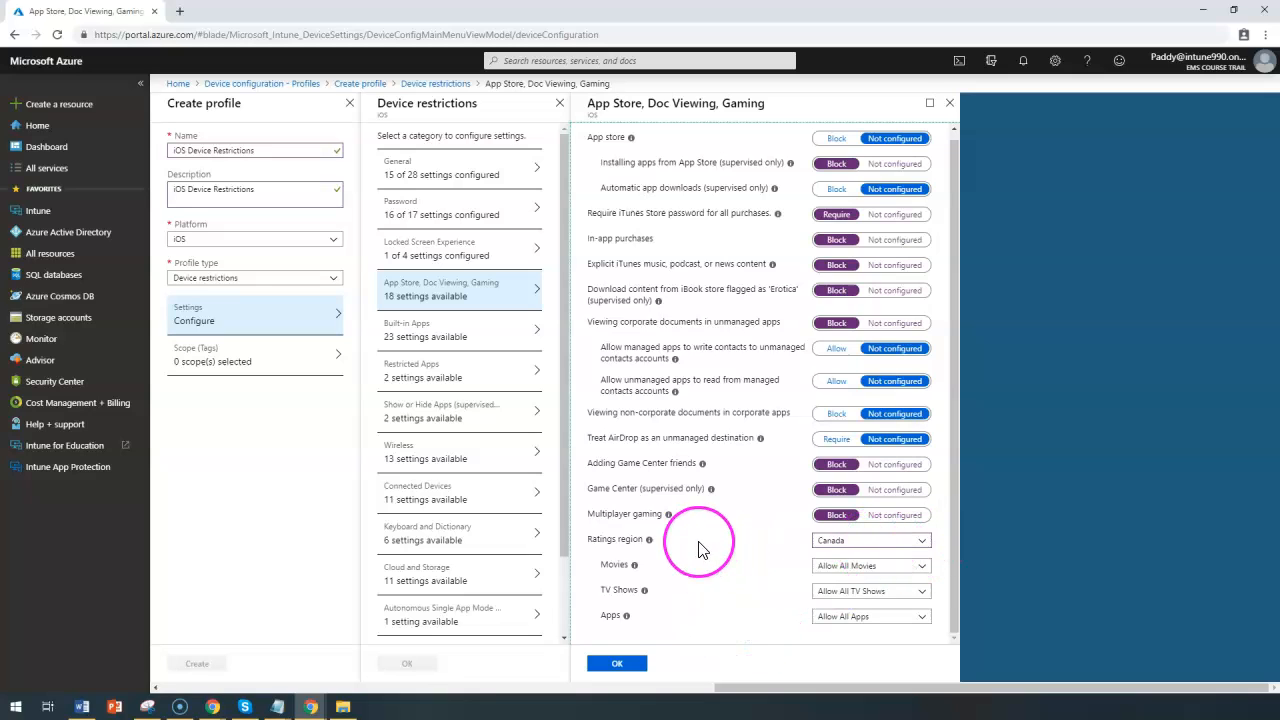
pyautogui.click(878, 567)
pyautogui.click(885, 551)
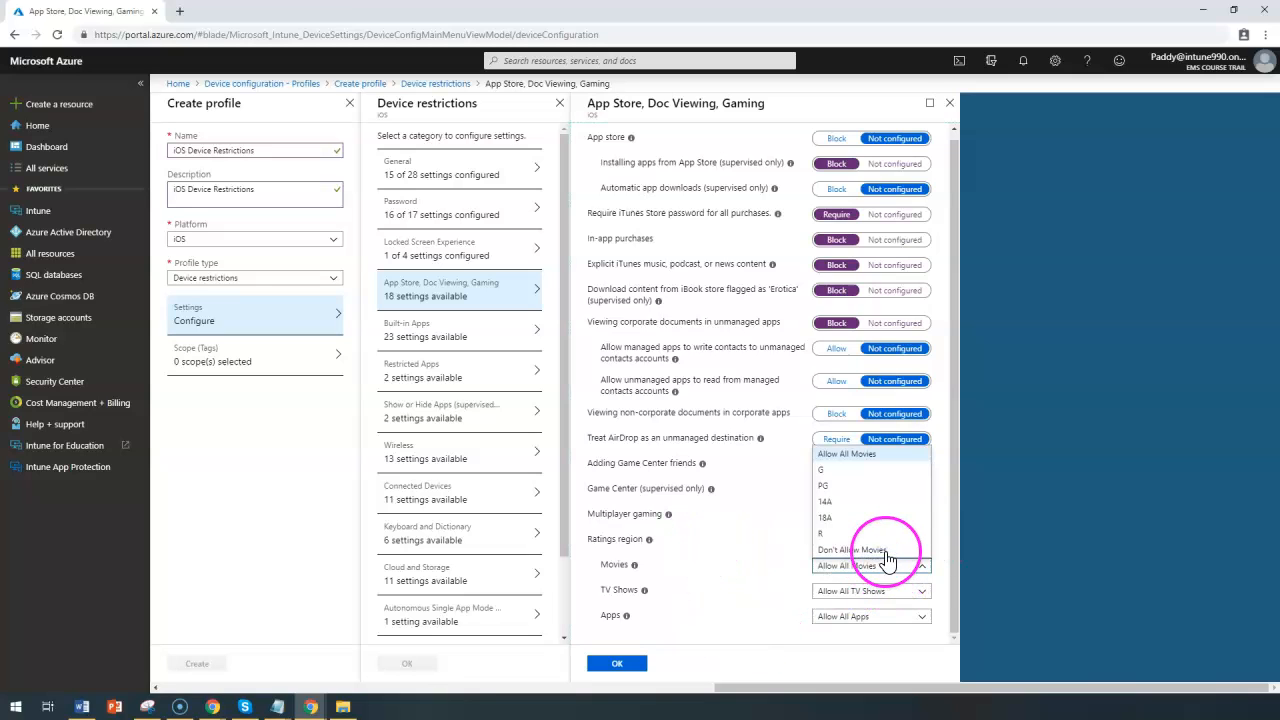
pyautogui.click(848, 590)
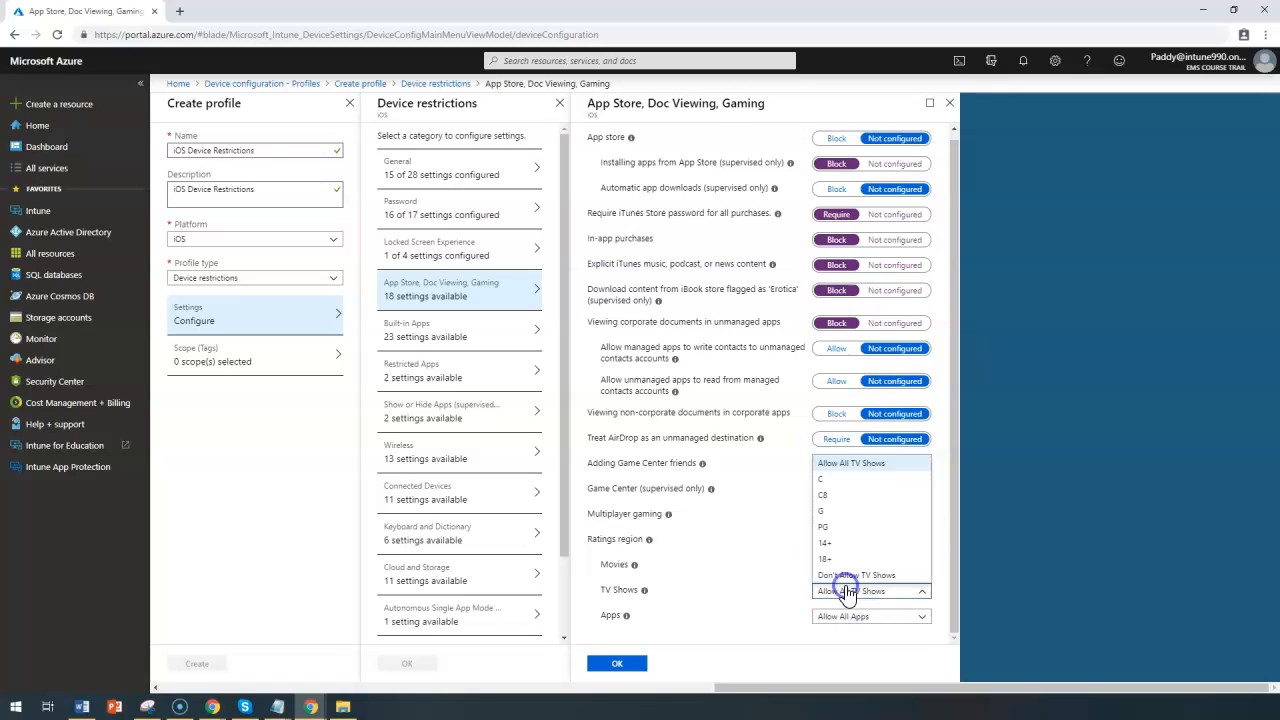
pyautogui.click(858, 559)
pyautogui.click(855, 600)
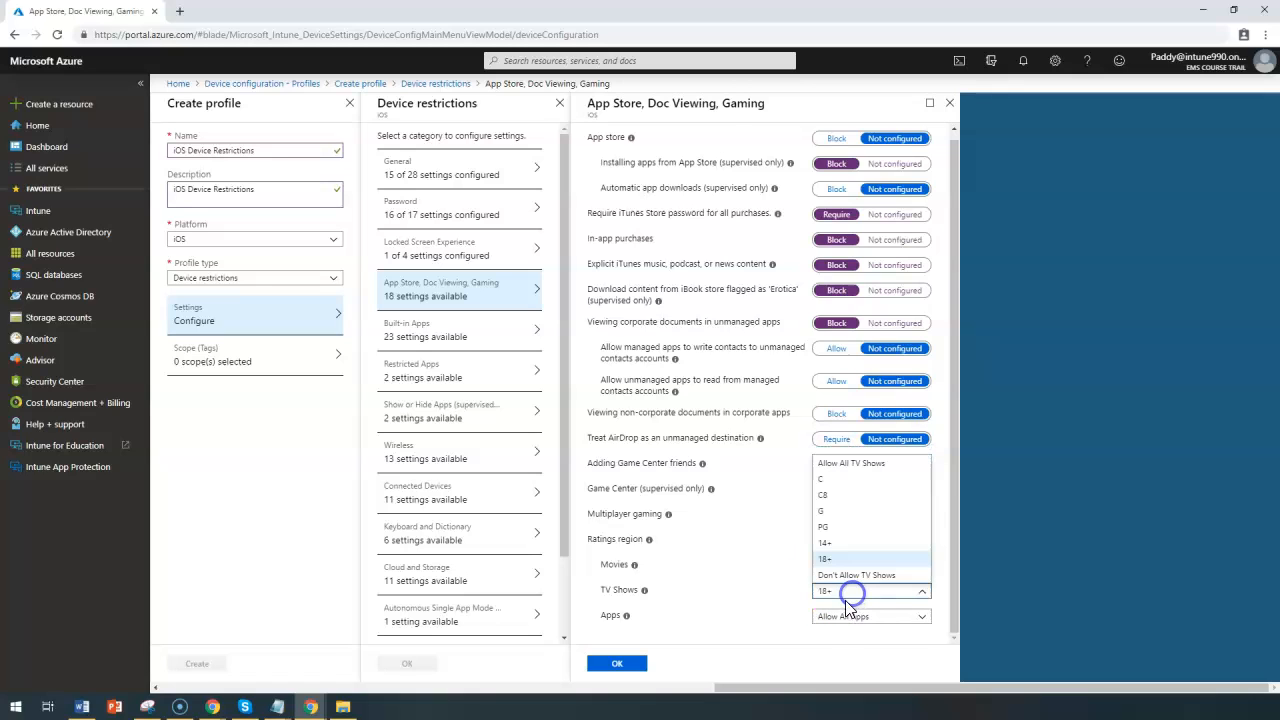
pyautogui.click(848, 576)
# Set the allowed apps rating to 17+ and save the App Store, Doc Viewing, Gaming settings
pyautogui.click(840, 616)
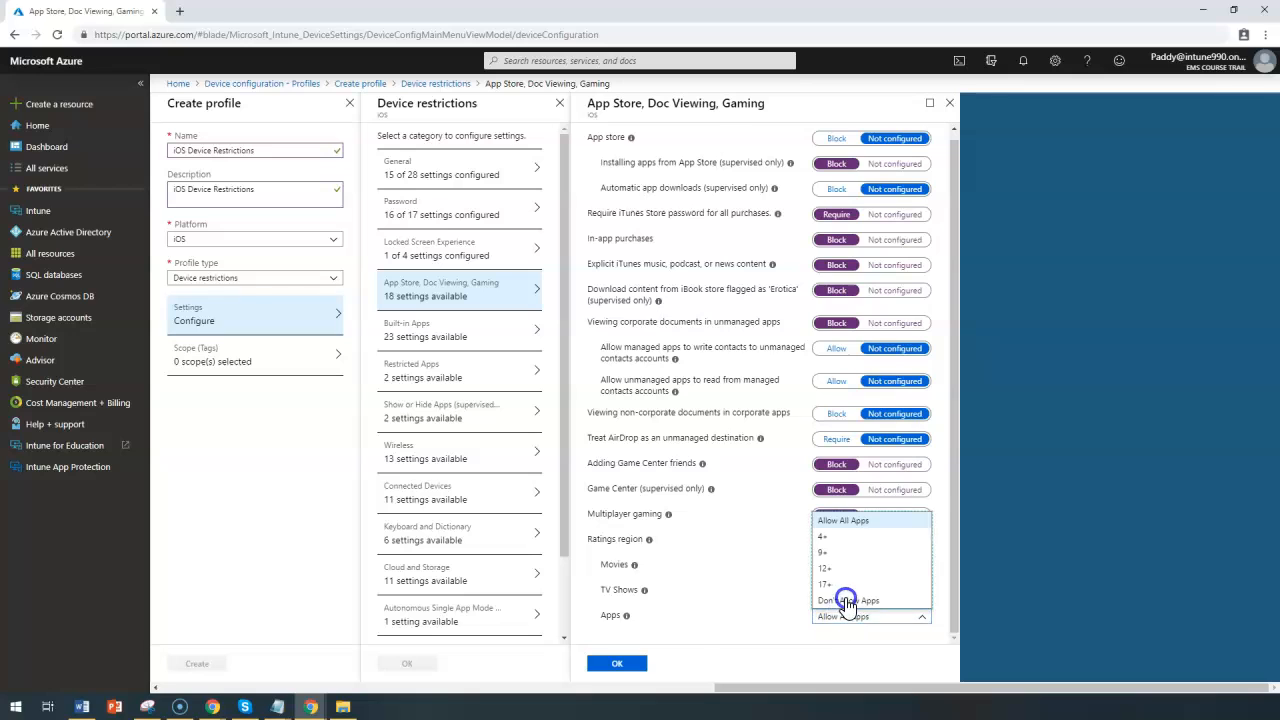
pyautogui.click(843, 601)
pyautogui.click(663, 612)
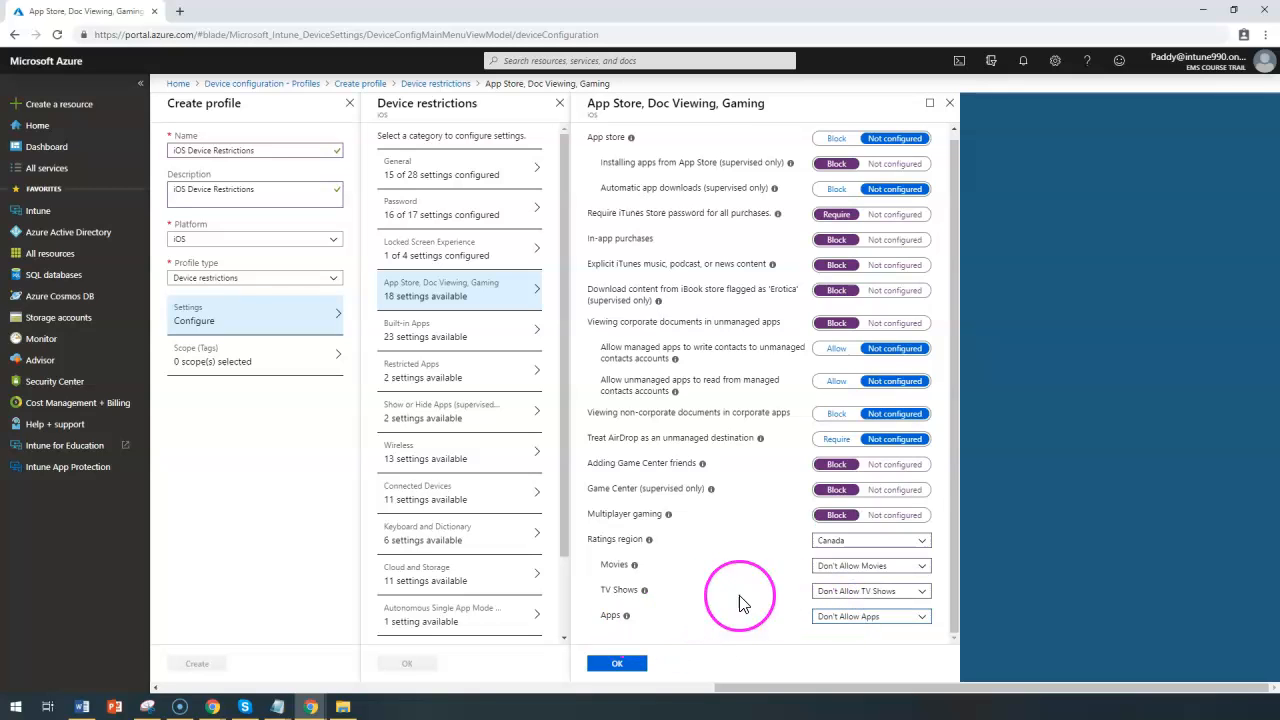
pyautogui.click(835, 625)
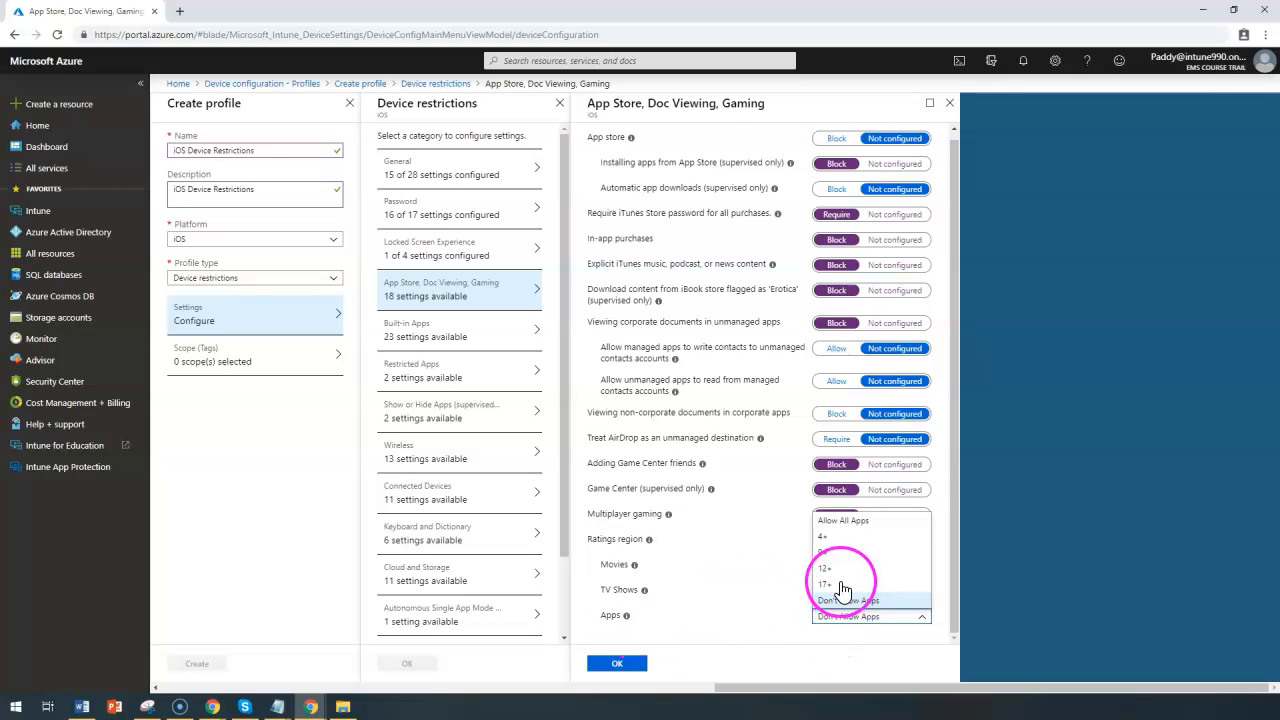
pyautogui.click(838, 585)
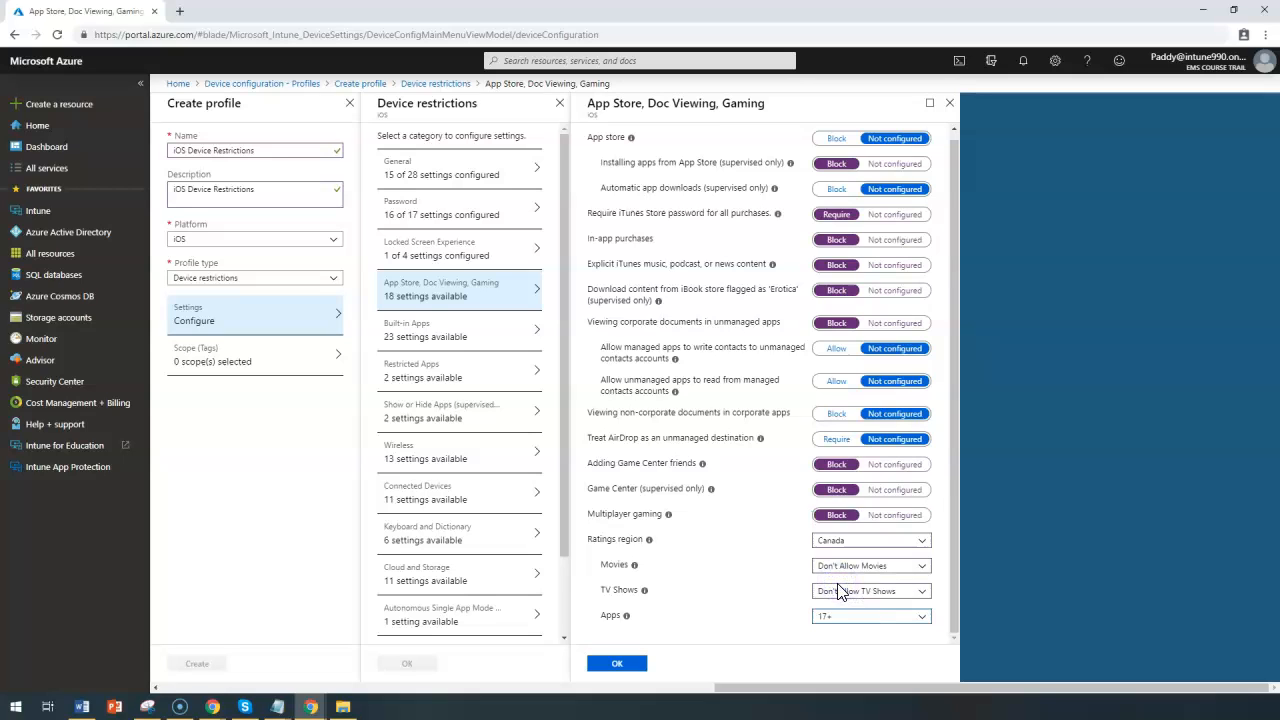
pyautogui.click(846, 578)
pyautogui.click(618, 664)
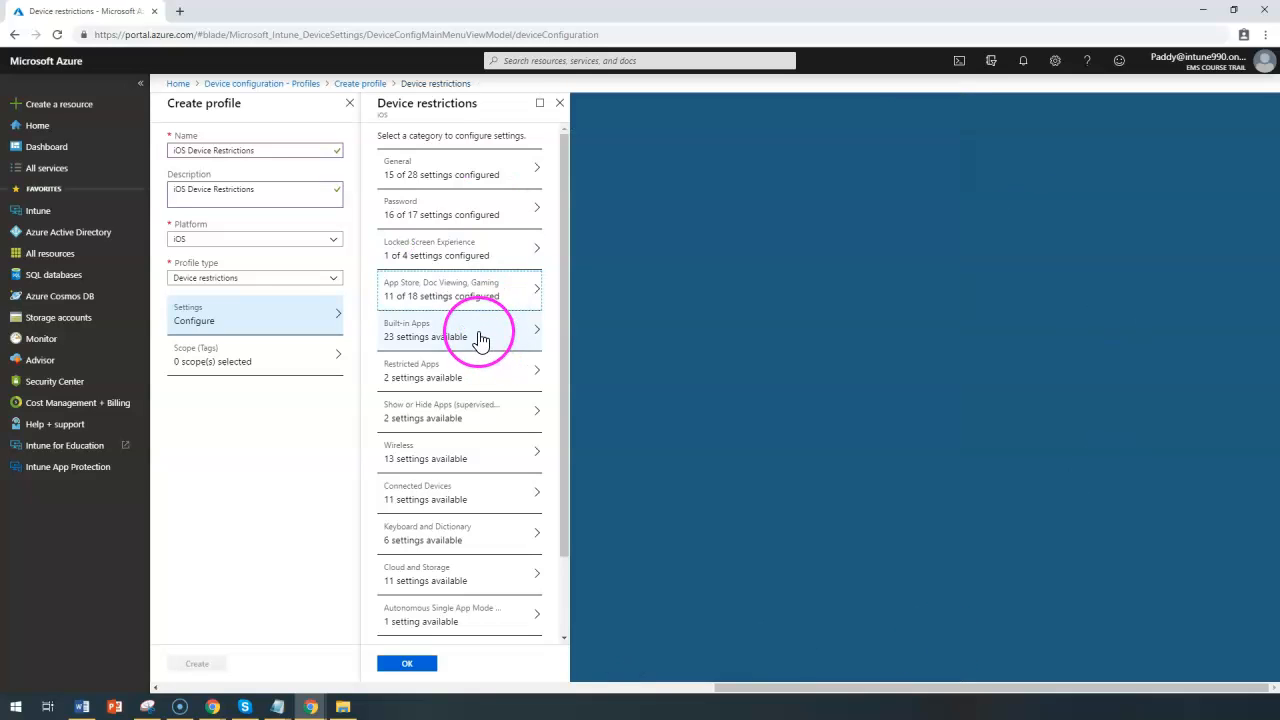
# Open the Built-in Apps category and look through its available settings
pyautogui.click(480, 340)
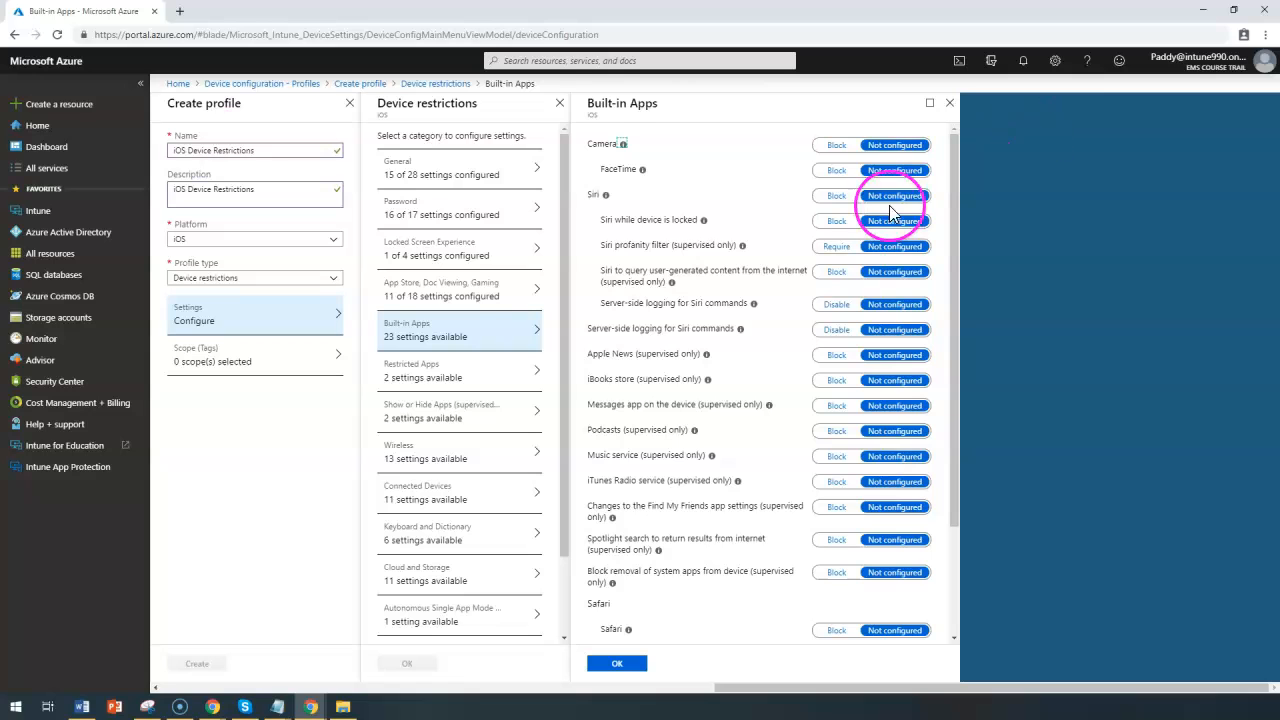
pyautogui.moveTo(587, 98); pyautogui.dragTo(684, 98)
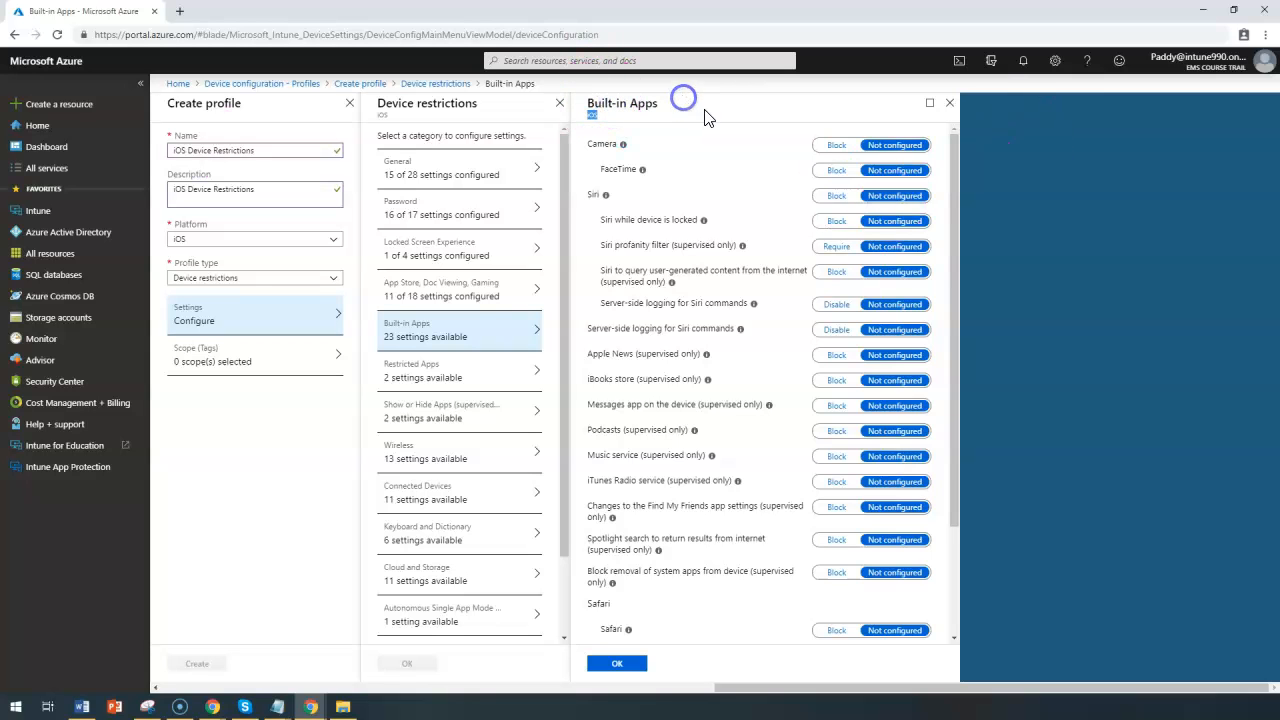
pyautogui.scroll(-3, 700, 340)
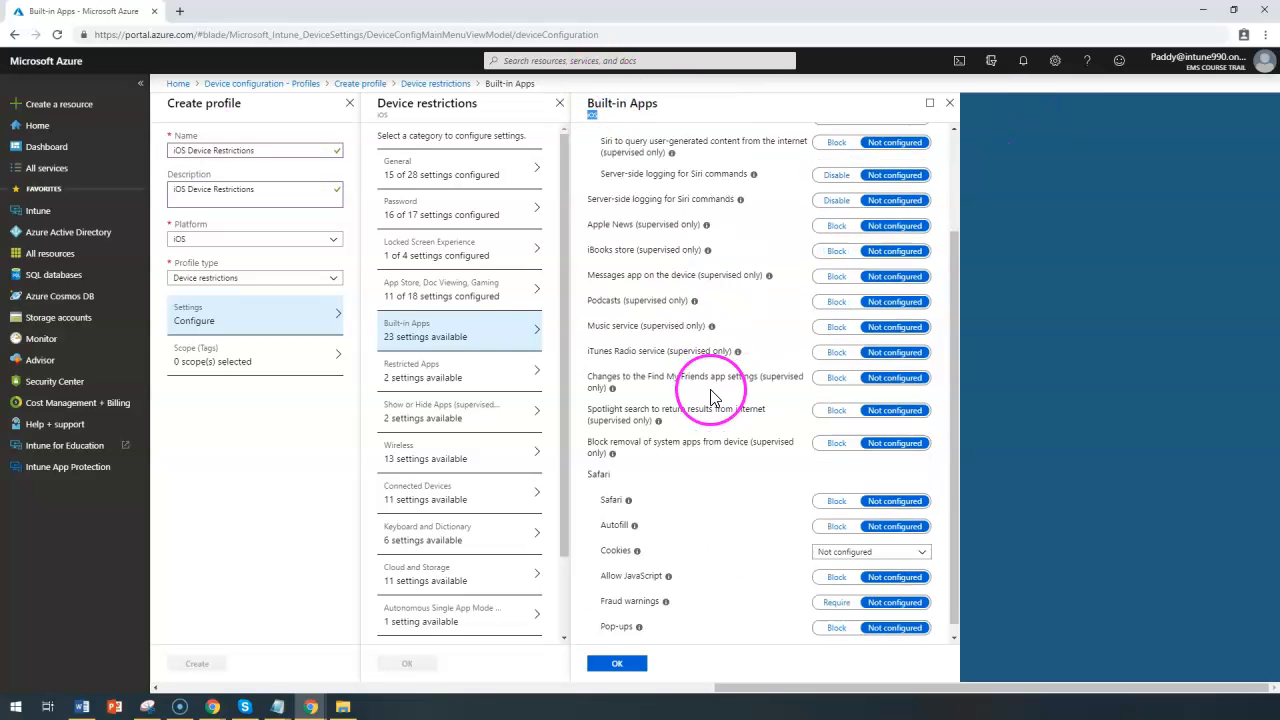
pyautogui.scroll(3, 743, 357)
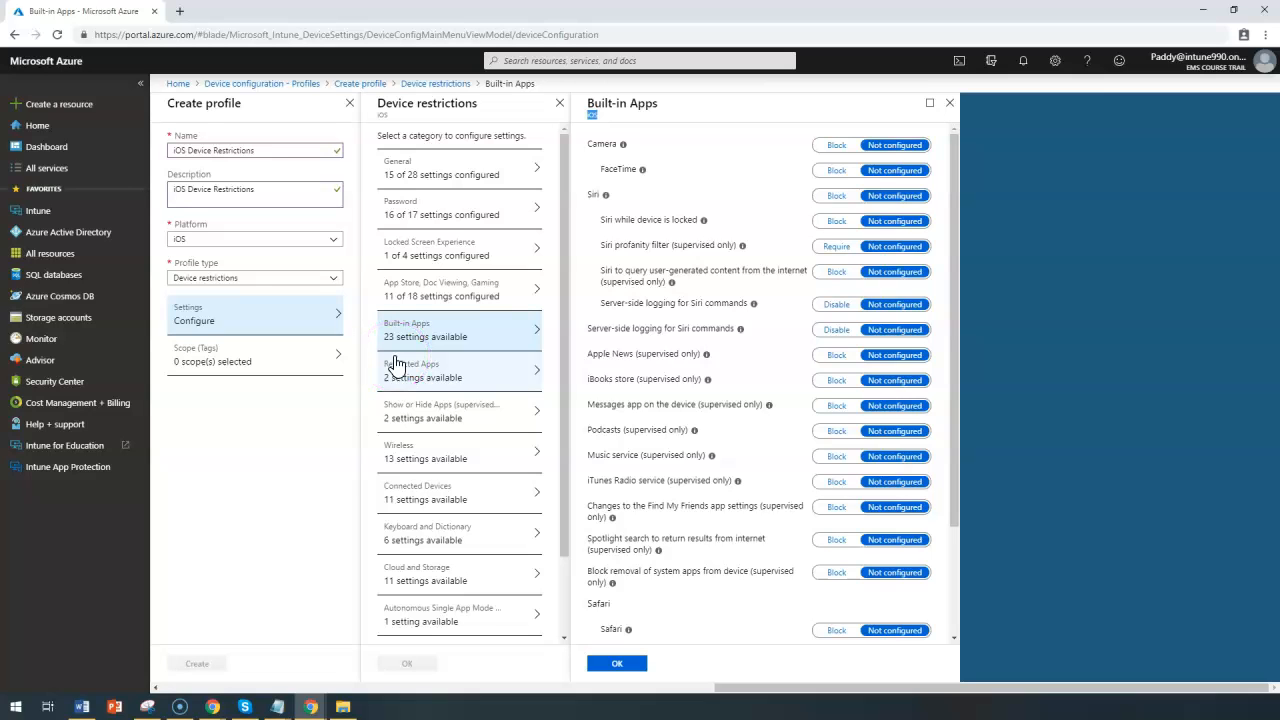
# Try blocking Camera and FaceTime in turn, returning each one to Not configured
pyautogui.click(838, 146)
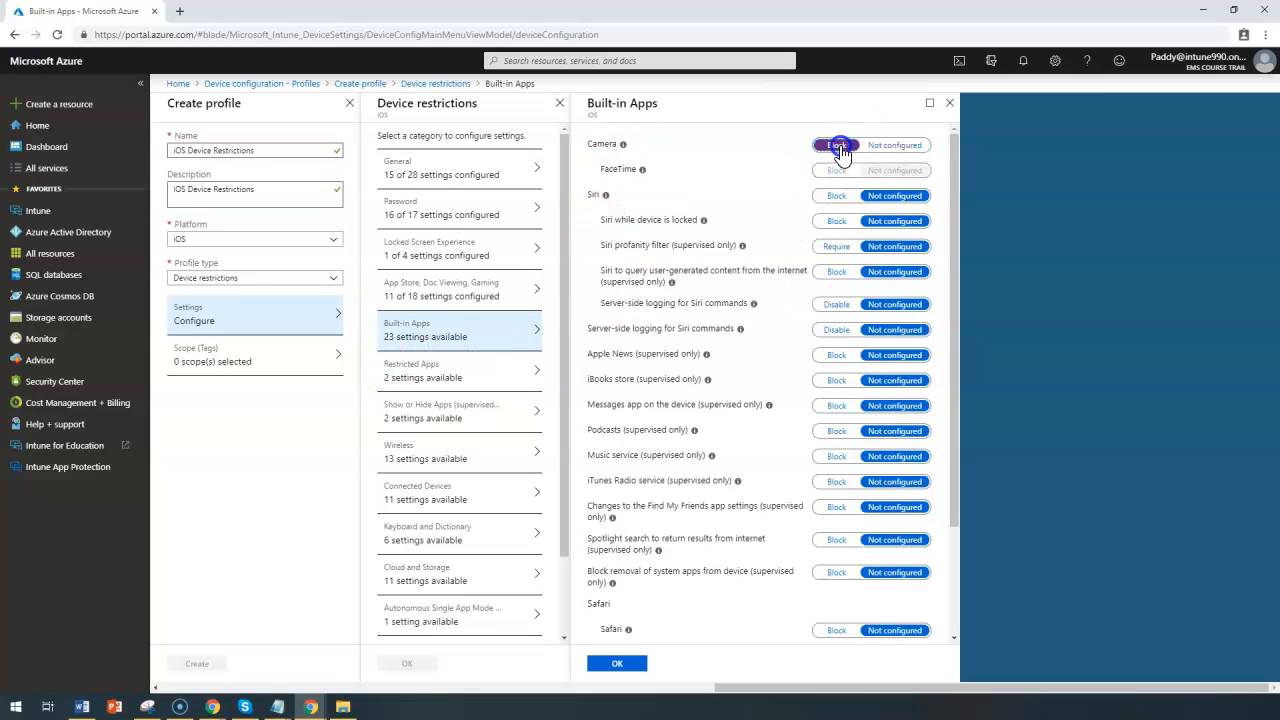
pyautogui.click(888, 147)
pyautogui.click(836, 172)
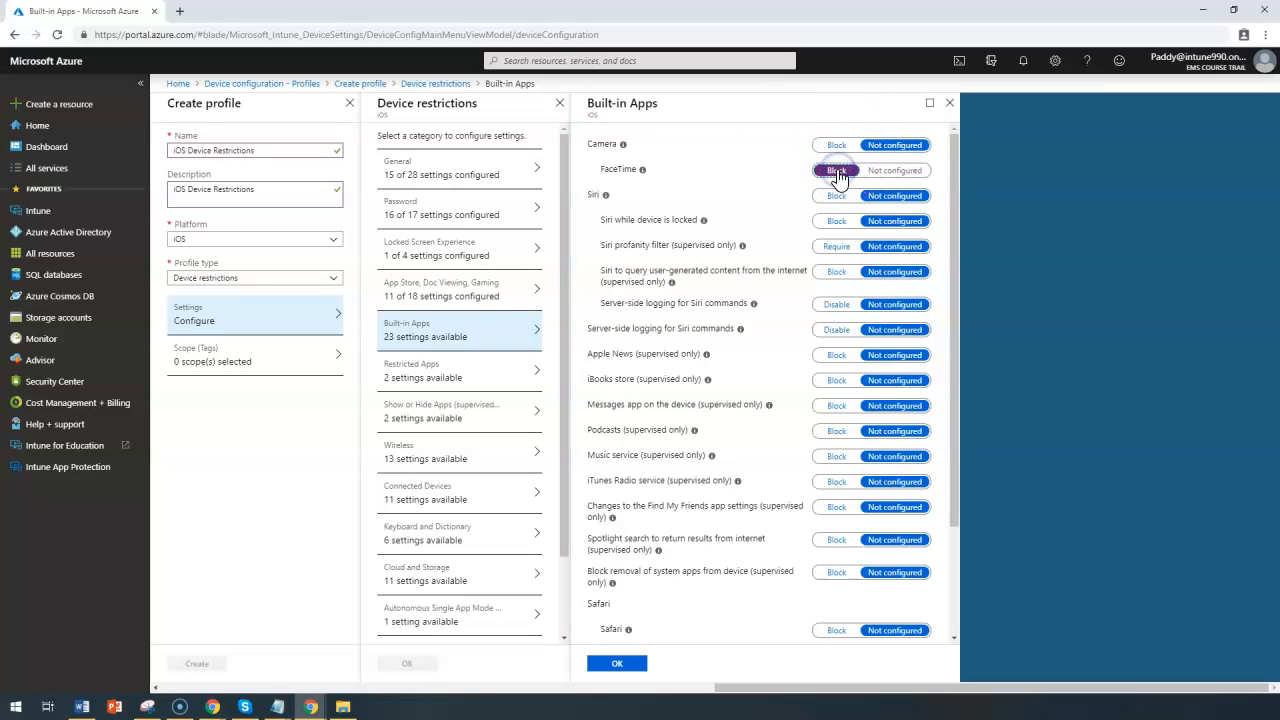
pyautogui.click(900, 171)
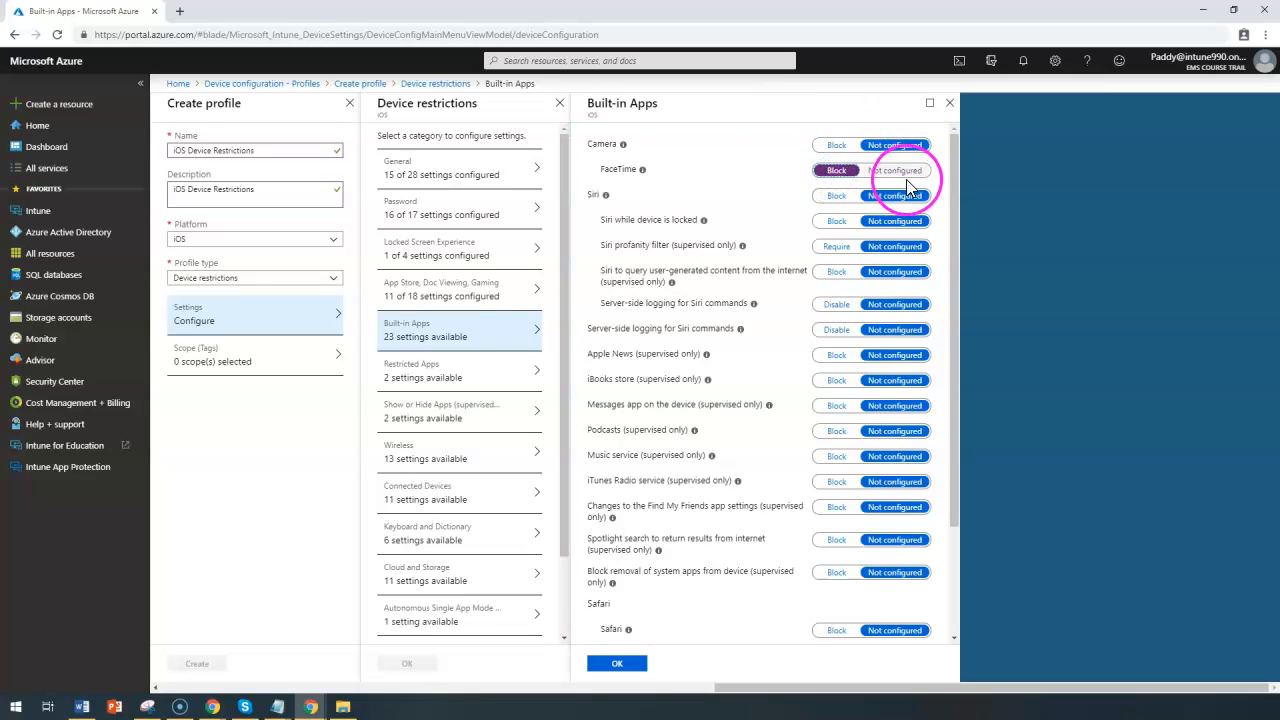
# Set Siri to Block and the separate Server-side logging for Siri commands setting to Disable
pyautogui.click(843, 199)
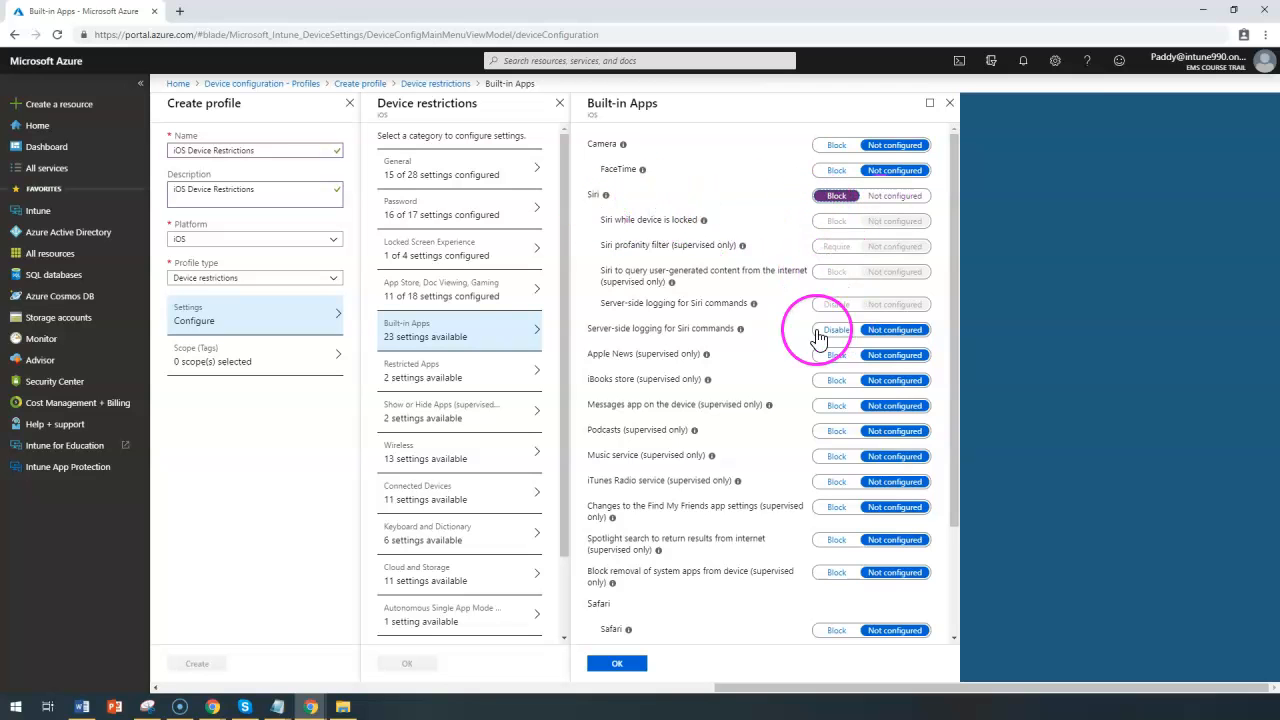
pyautogui.scroll(-1, 680, 350)
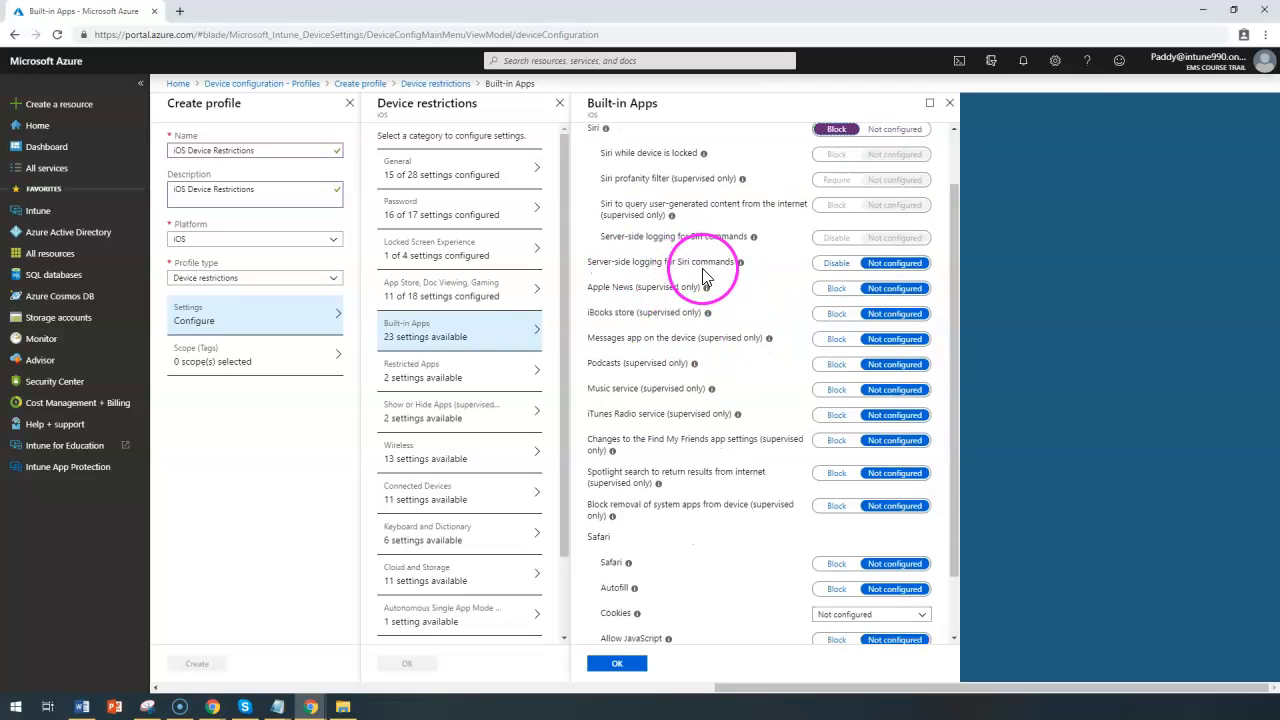
pyautogui.click(836, 263)
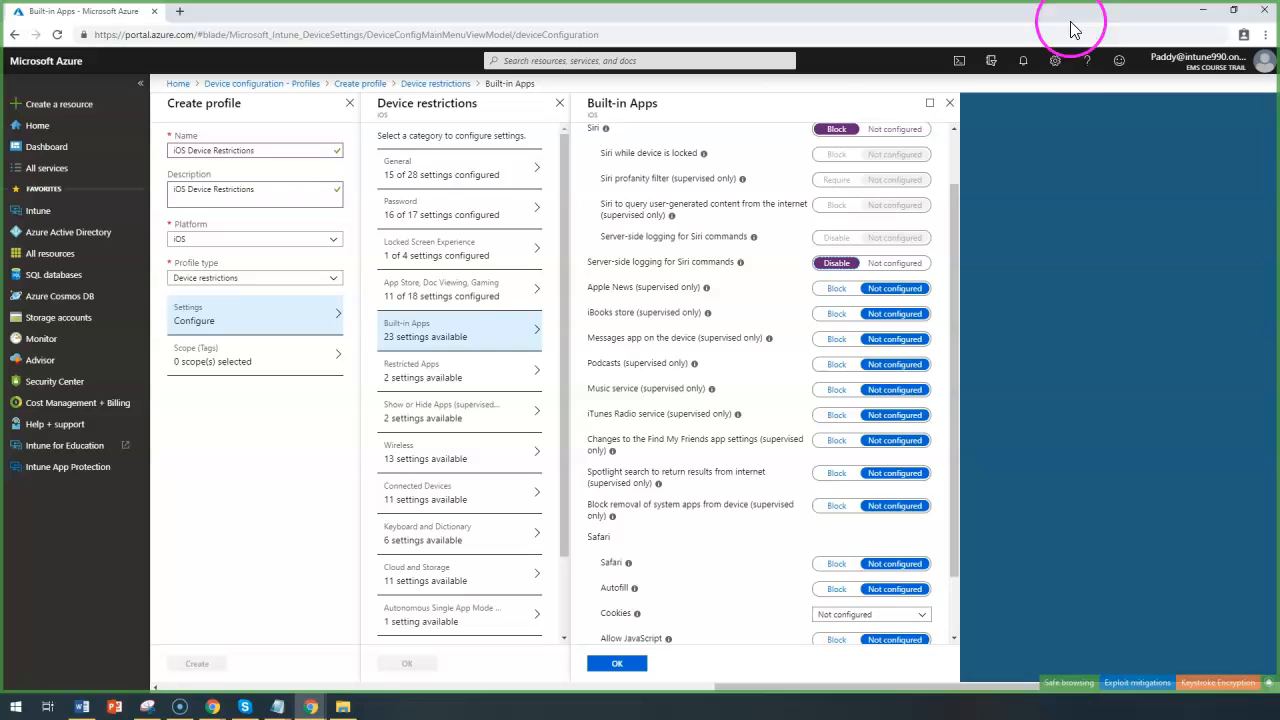
pyautogui.moveTo(609, 262); pyautogui.dragTo(666, 254)
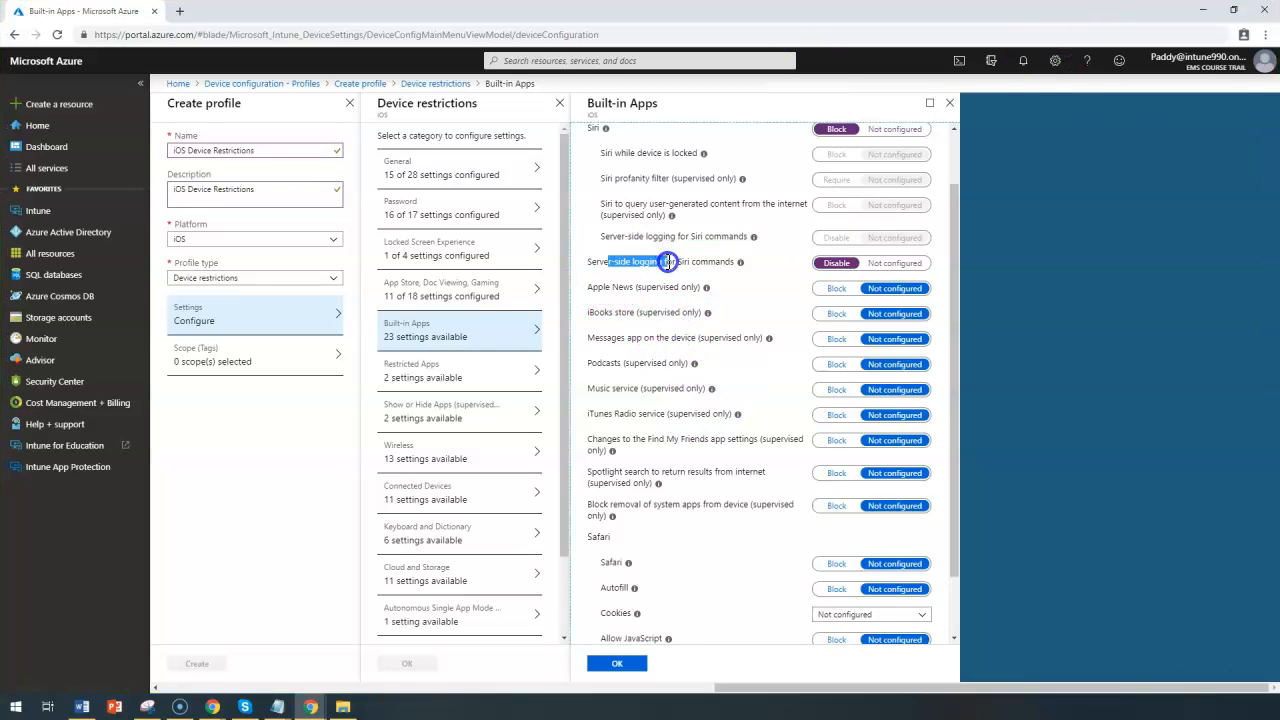
# Set the iBooks store, Music service and iTunes Radio service to Block for supervised devices
pyautogui.moveTo(586, 288); pyautogui.dragTo(642, 288)
pyautogui.click(838, 290)
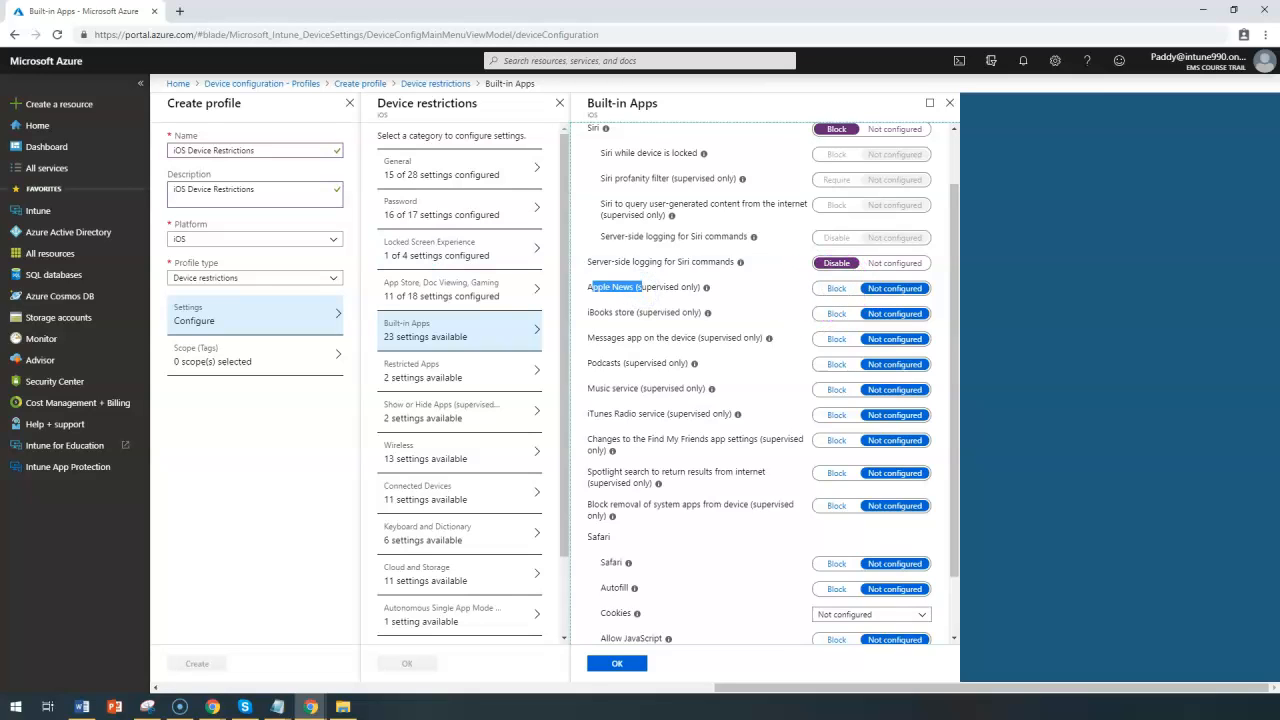
pyautogui.click(836, 313)
pyautogui.moveTo(592, 338); pyautogui.dragTo(650, 340)
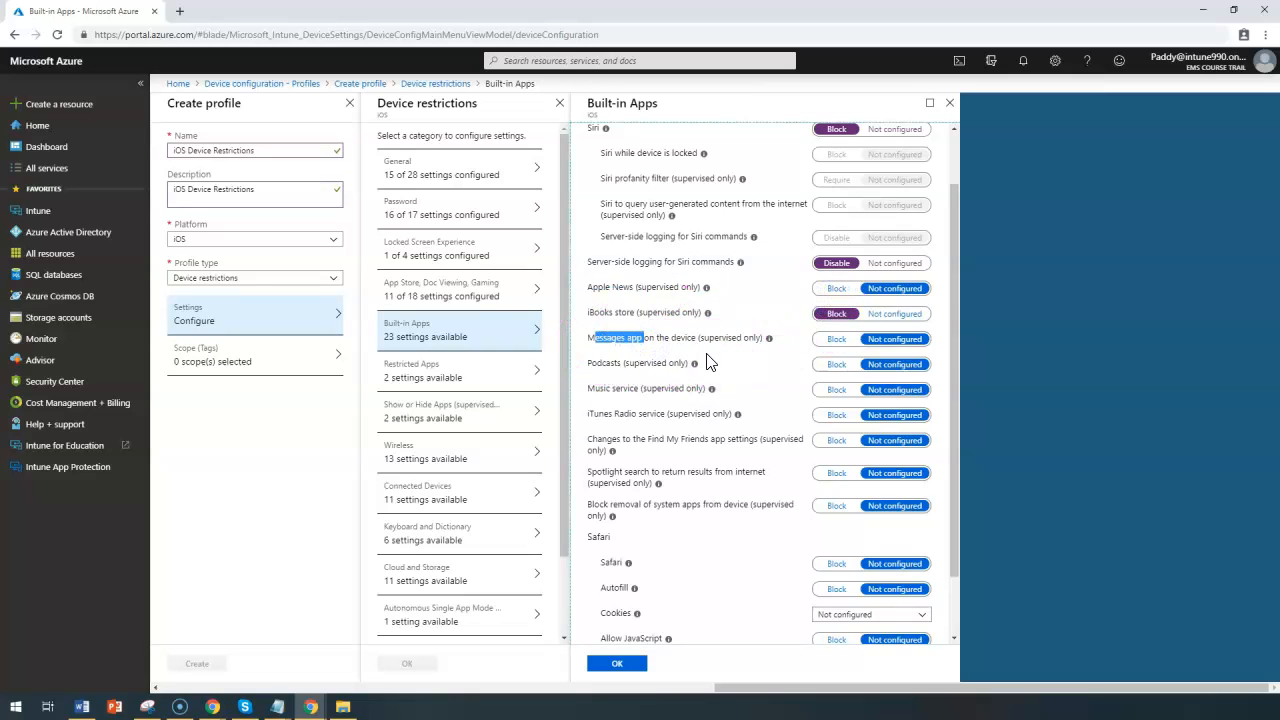
pyautogui.moveTo(597, 364); pyautogui.dragTo(667, 365)
pyautogui.moveTo(588, 388); pyautogui.dragTo(683, 428)
pyautogui.click(825, 400)
pyautogui.click(833, 414)
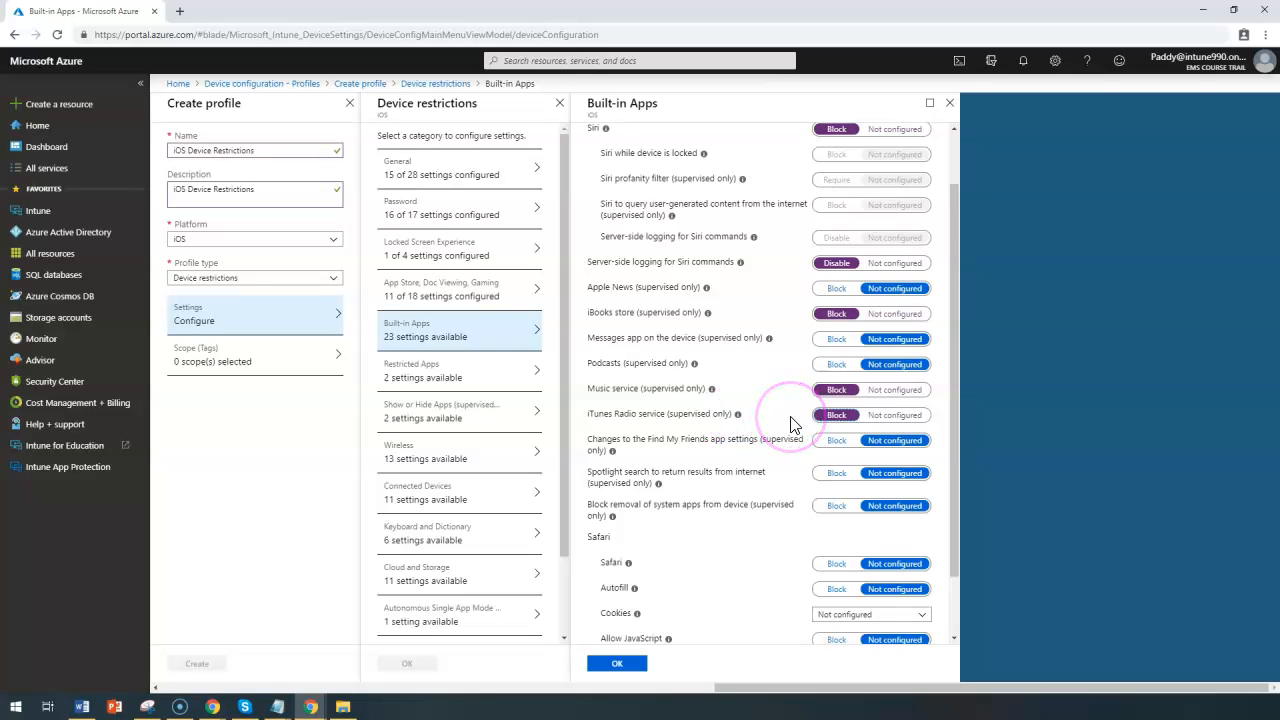
# Review the setting for changes to the Find My Friends app and the remaining Built-in Apps options
pyautogui.scroll(-1, 774, 424)
pyautogui.scroll(-3, 774, 430)
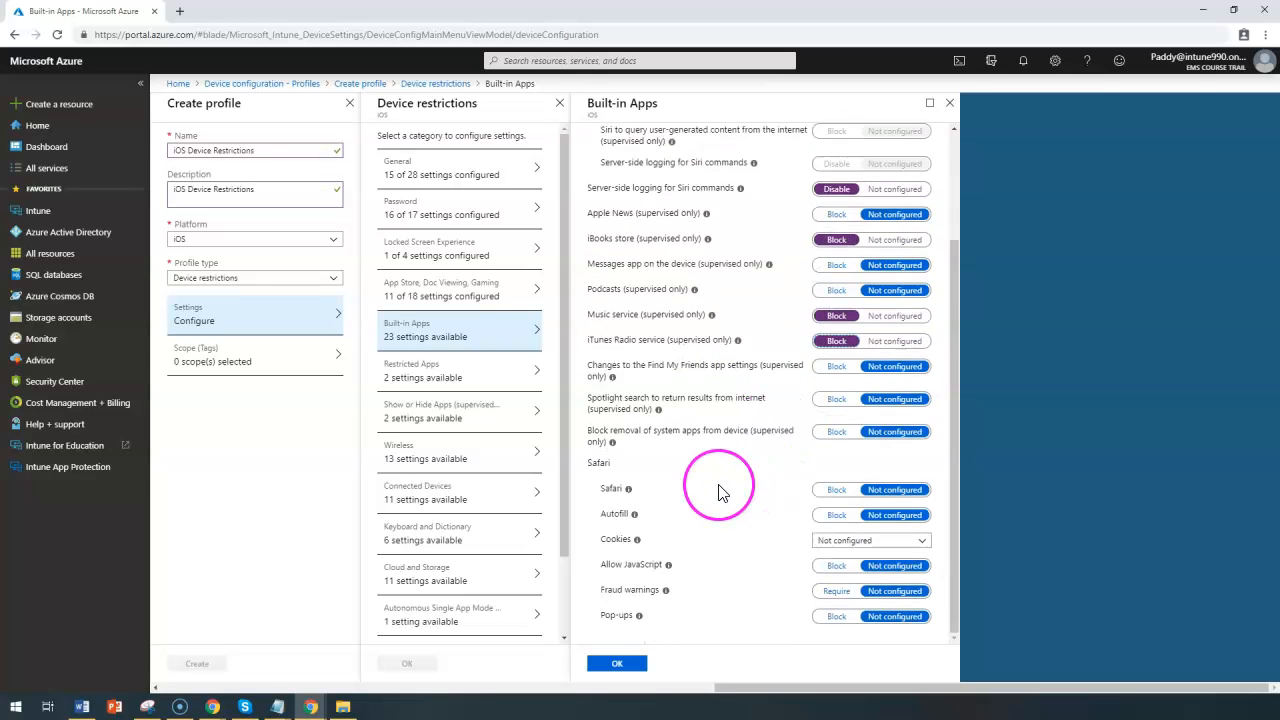
pyautogui.moveTo(601, 366); pyautogui.dragTo(798, 364)
pyautogui.click(786, 377)
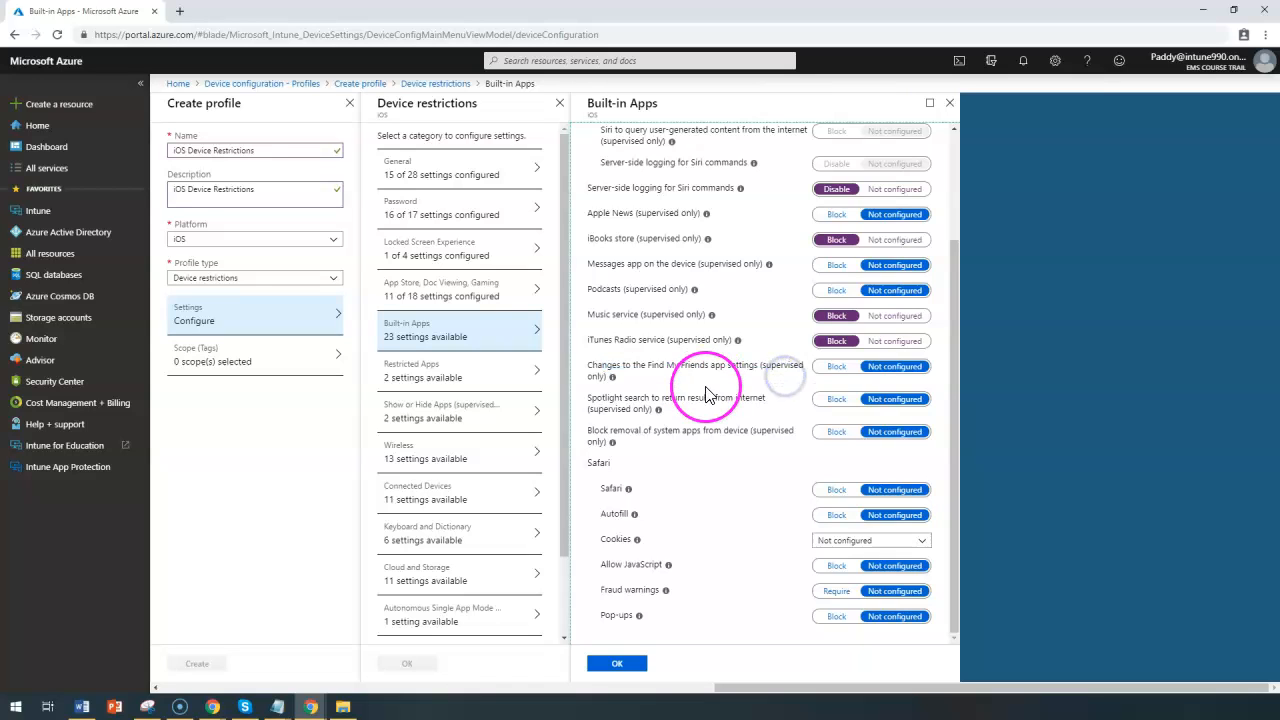
# Set changes to the Find My Friends app settings and removal of system apps from the device to Block
pyautogui.click(817, 368)
pyautogui.moveTo(588, 400); pyautogui.dragTo(768, 411)
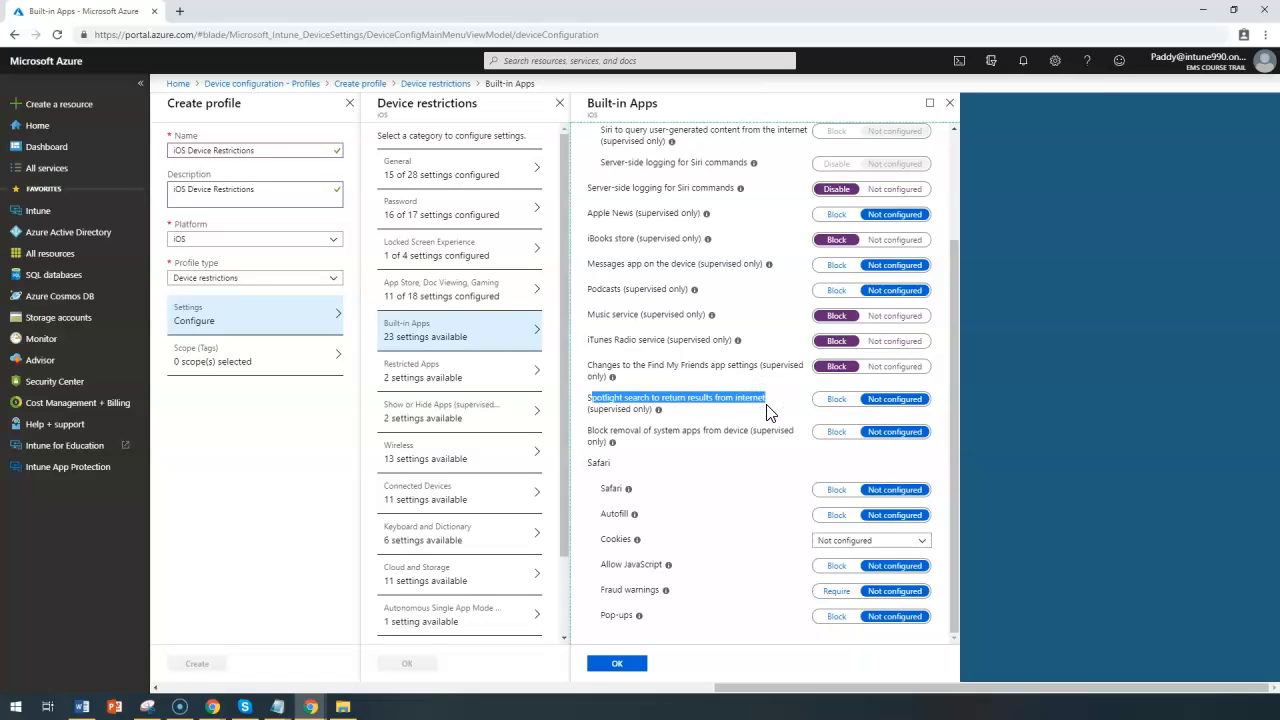
pyautogui.click(766, 411)
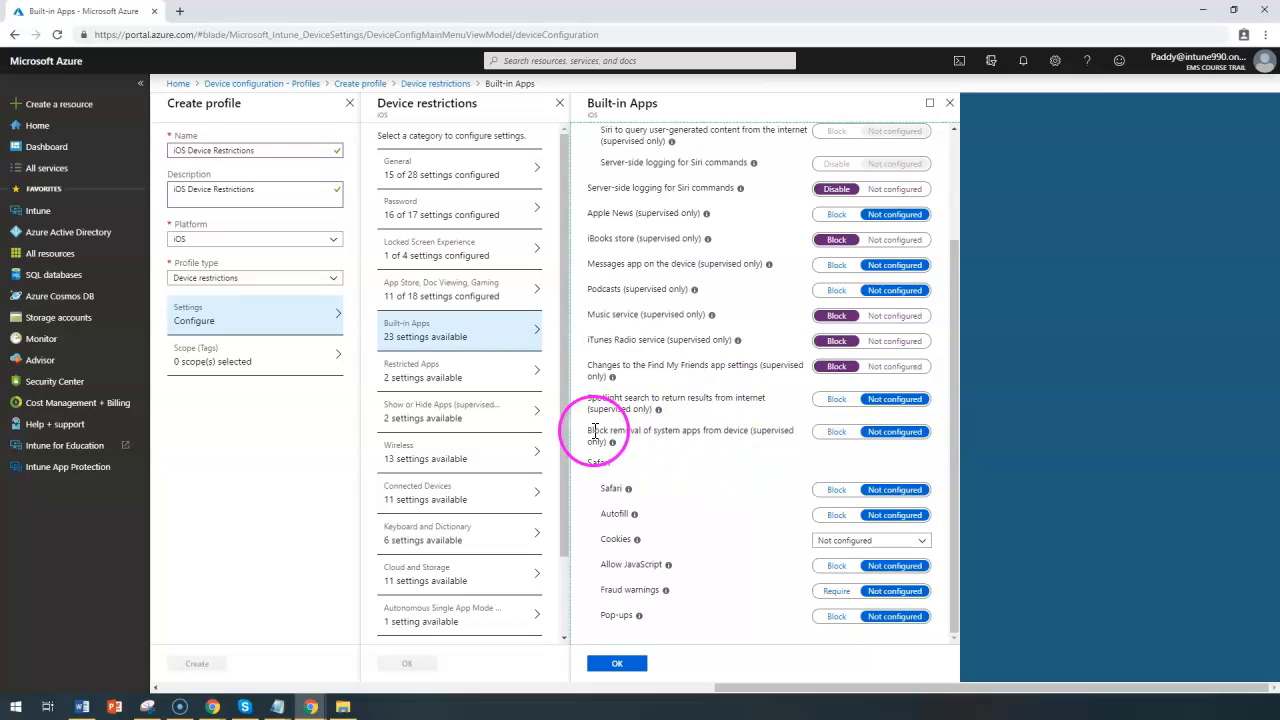
pyautogui.moveTo(588, 430); pyautogui.dragTo(769, 431)
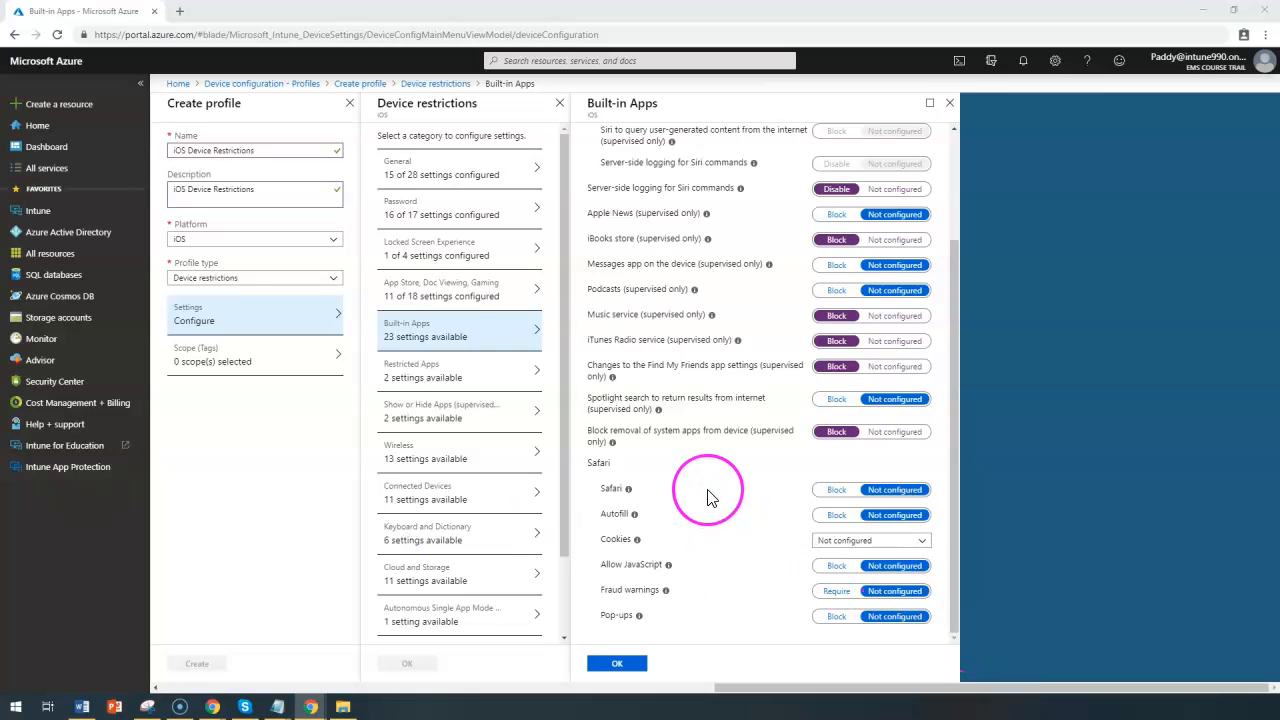
# Review the Safari cookie choices, set Fraud warnings to Require, and accept the Built-in Apps settings
pyautogui.doubleClick(598, 462)
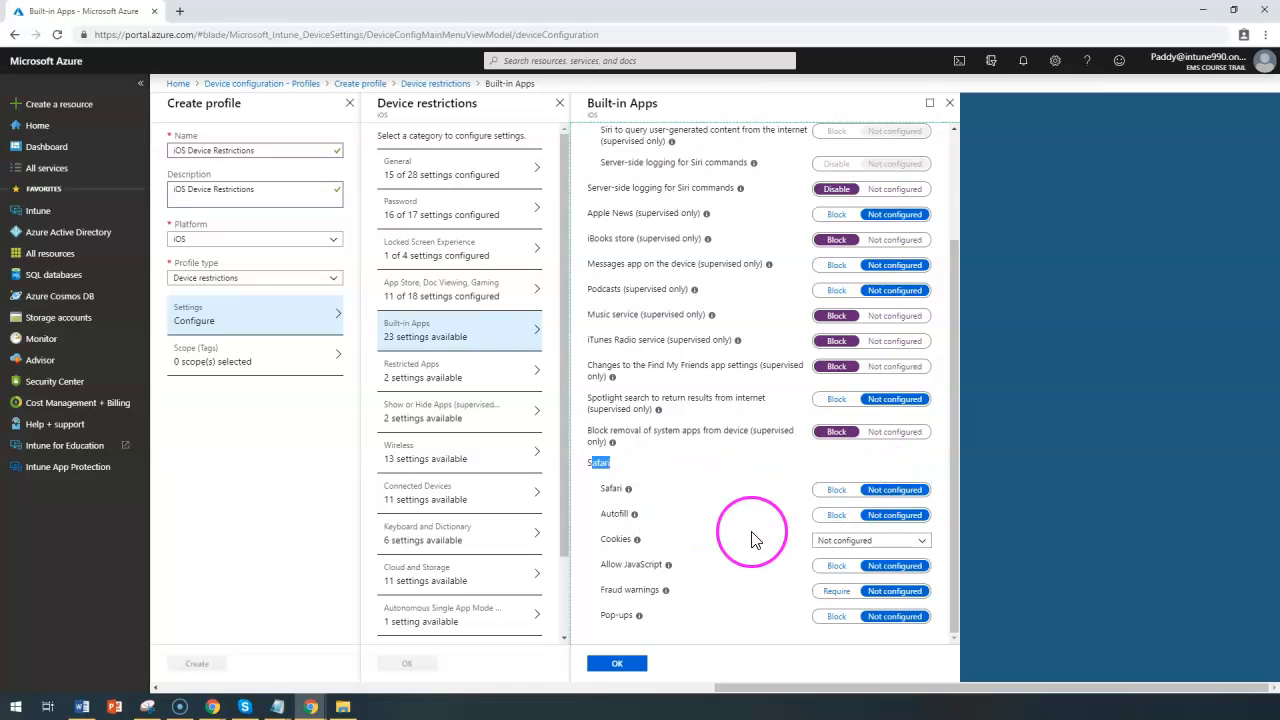
pyautogui.click(903, 540)
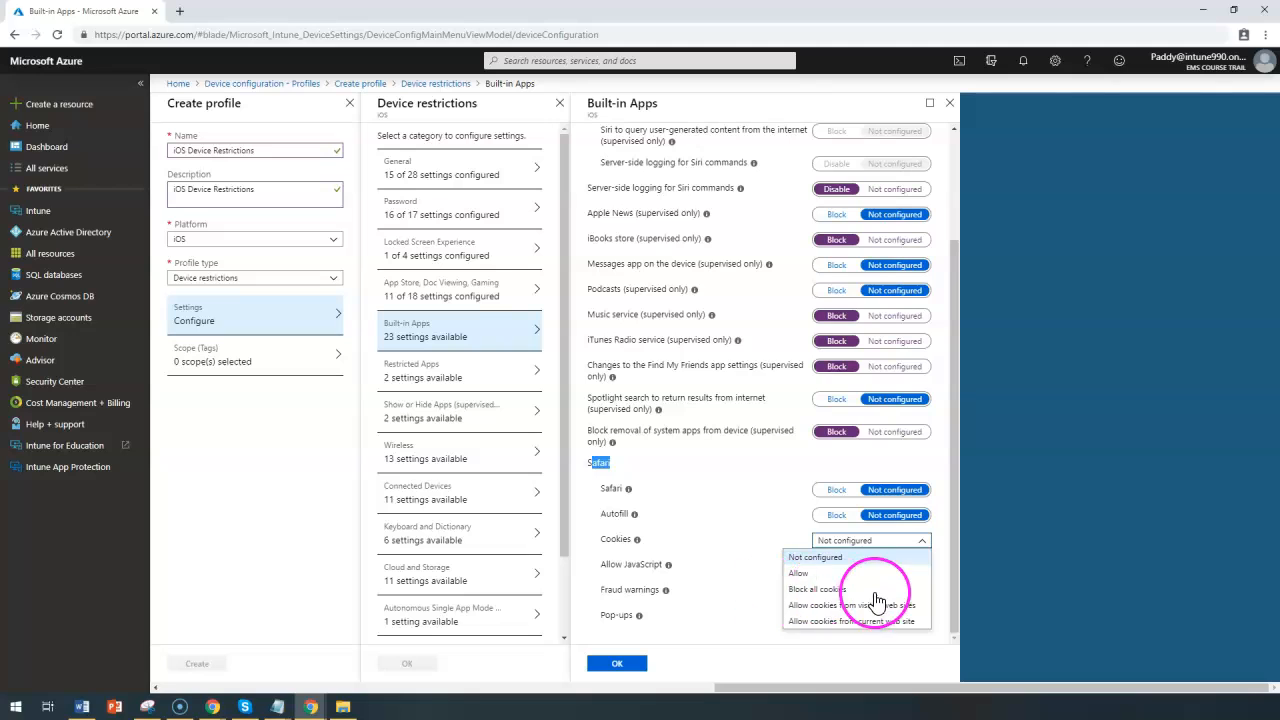
pyautogui.click(704, 582)
pyautogui.moveTo(608, 566); pyautogui.dragTo(660, 591)
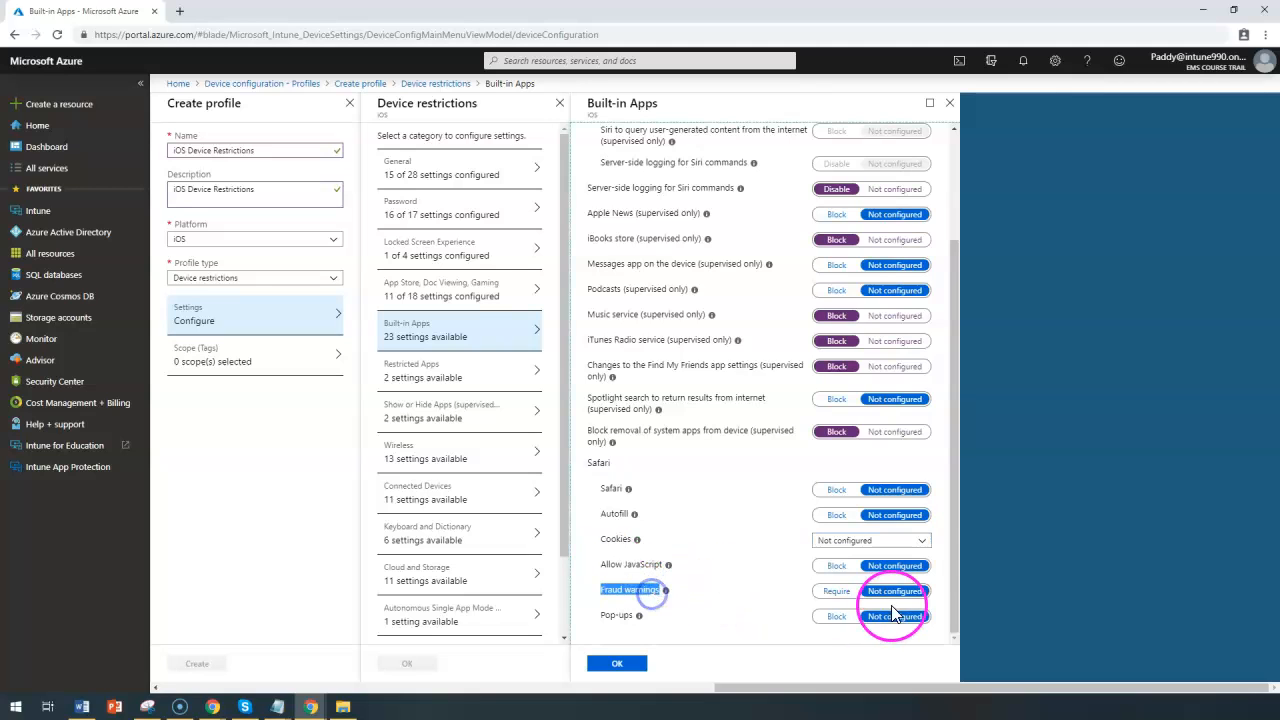
pyautogui.click(838, 596)
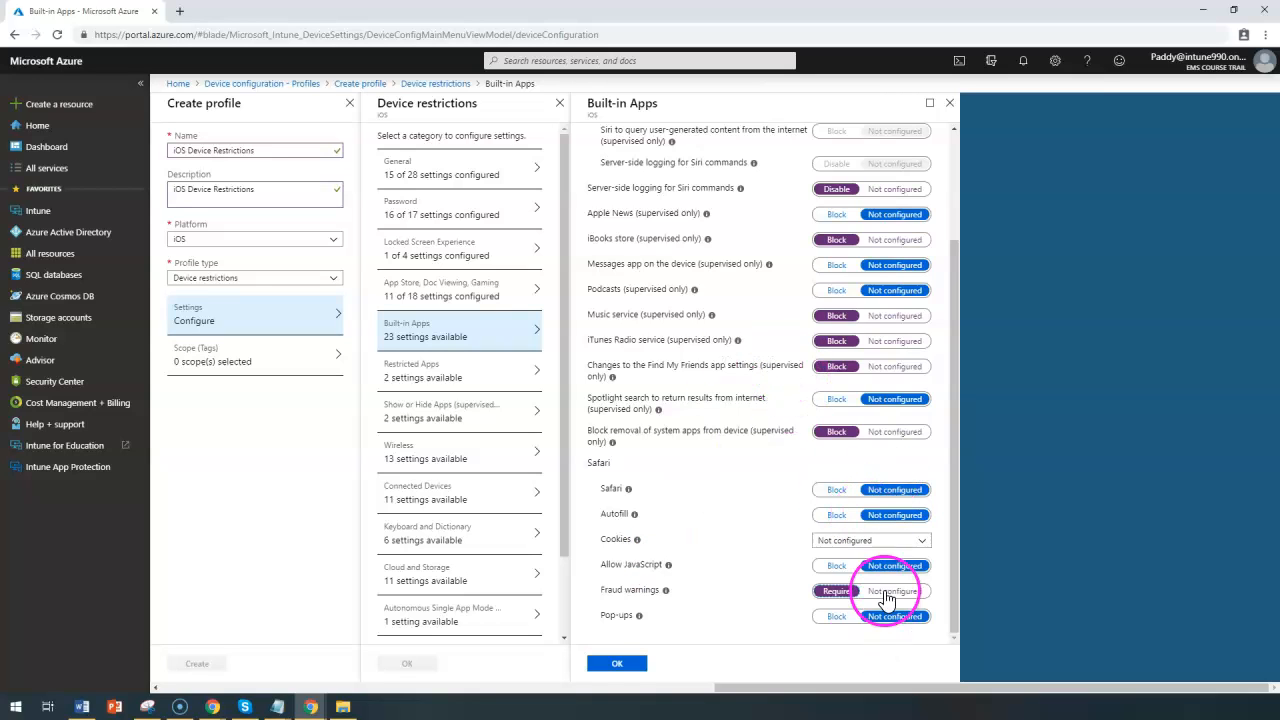
pyautogui.click(616, 664)
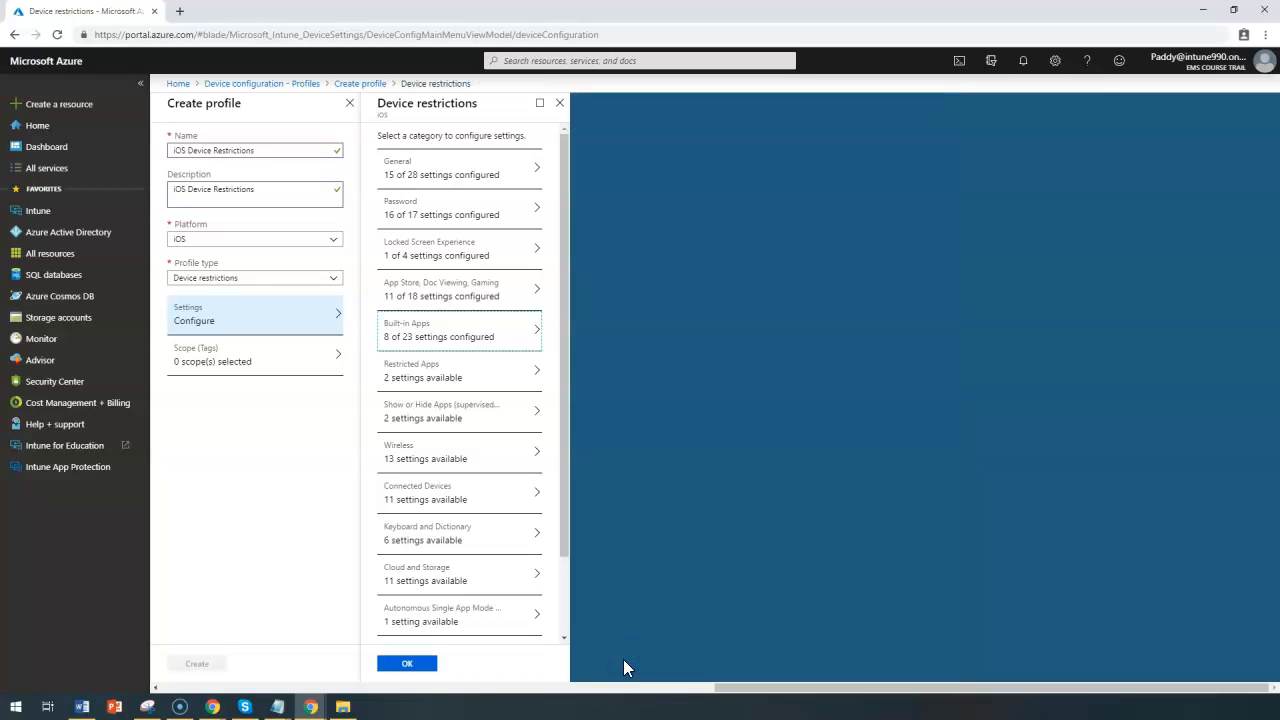
# Open the Restricted Apps category and read how the prohibited and approved apps lists are described
pyautogui.click(428, 371)
pyautogui.doubleClick(657, 101)
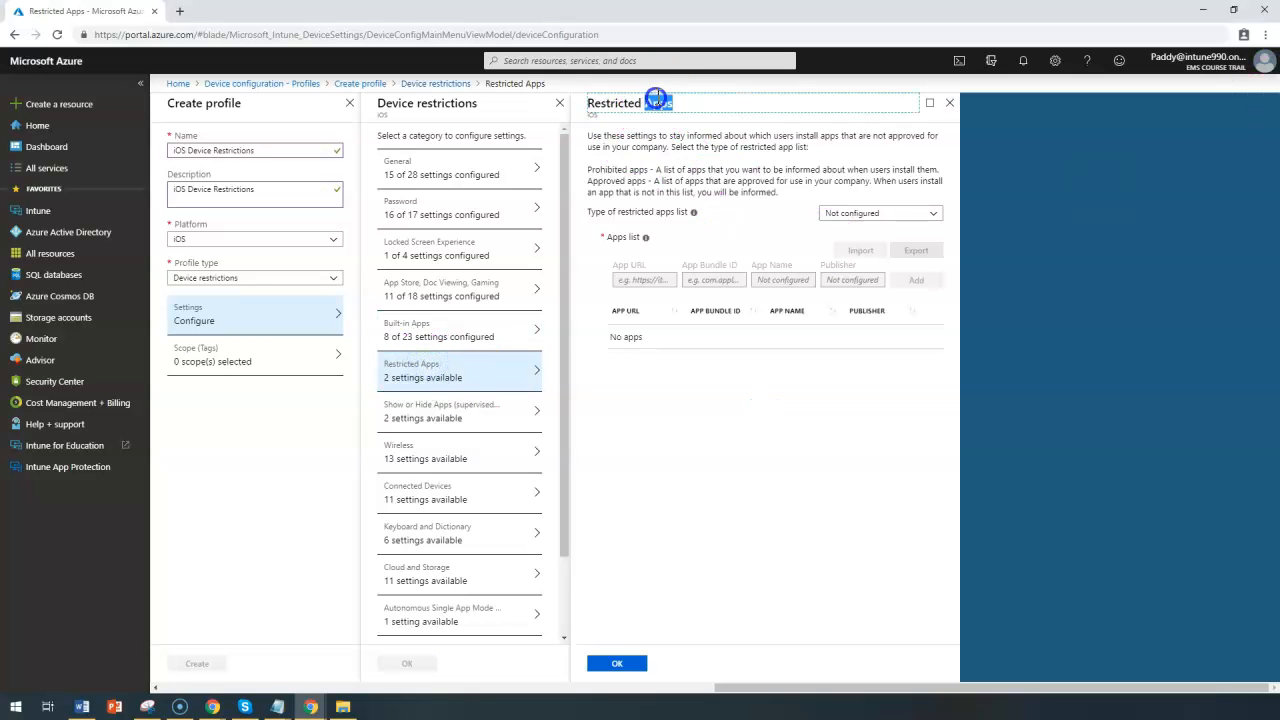
pyautogui.click(630, 170)
pyautogui.tripleClick(628, 170)
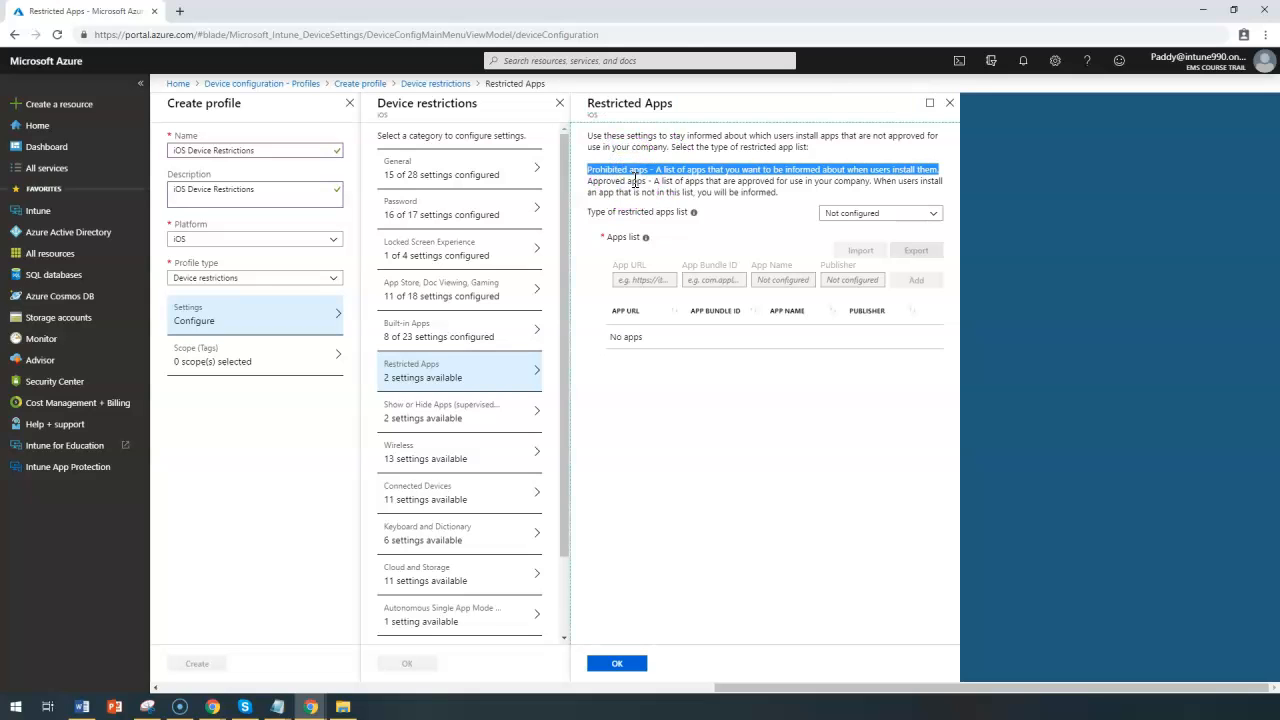
pyautogui.click(633, 185)
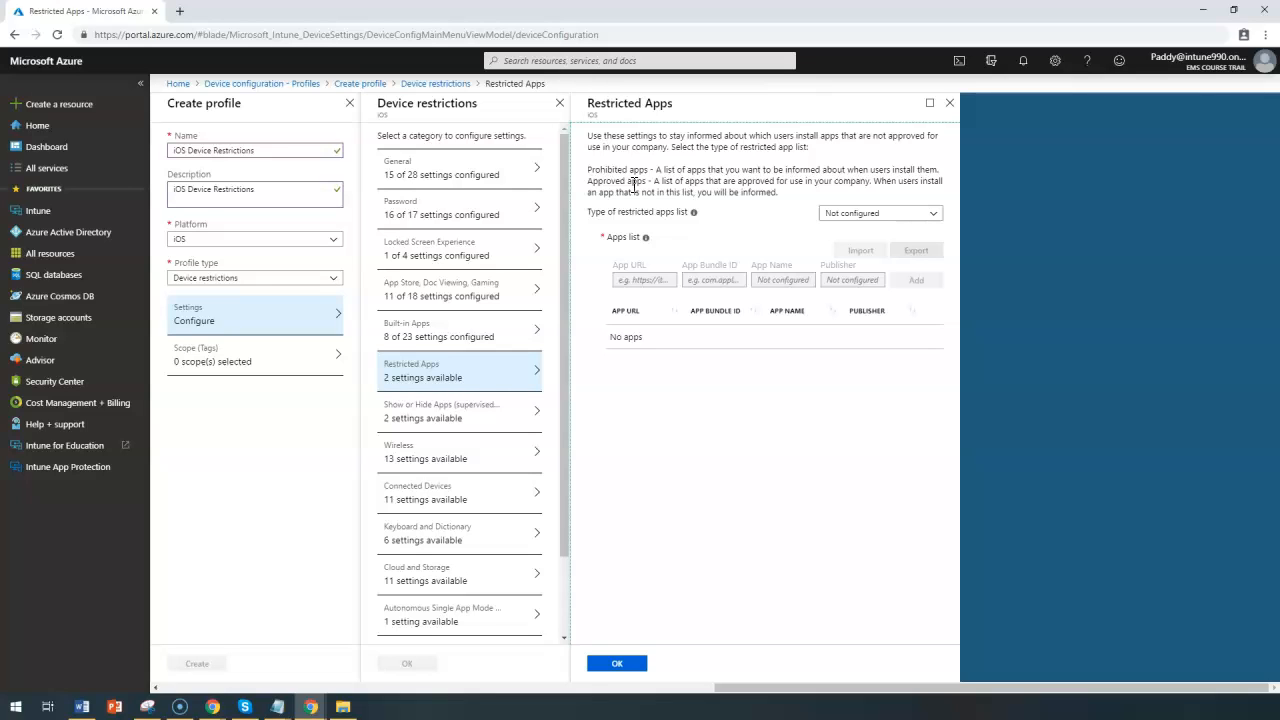
pyautogui.click(642, 181)
pyautogui.click(655, 159)
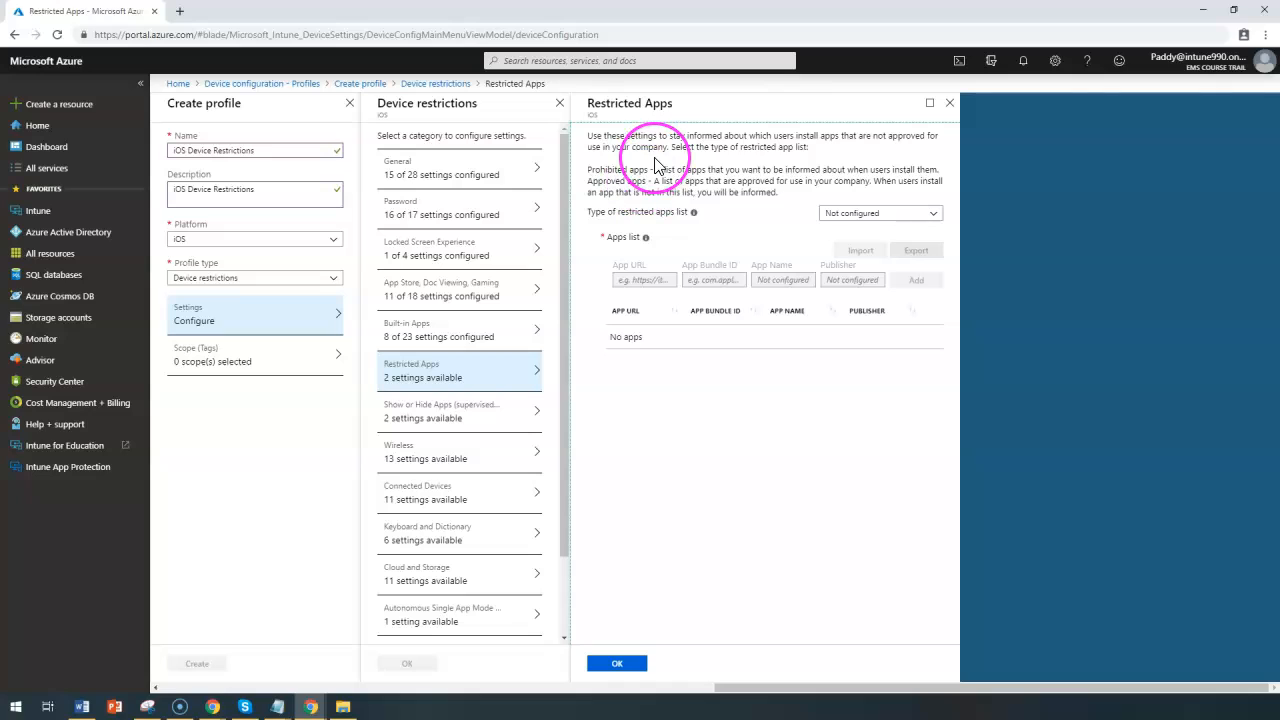
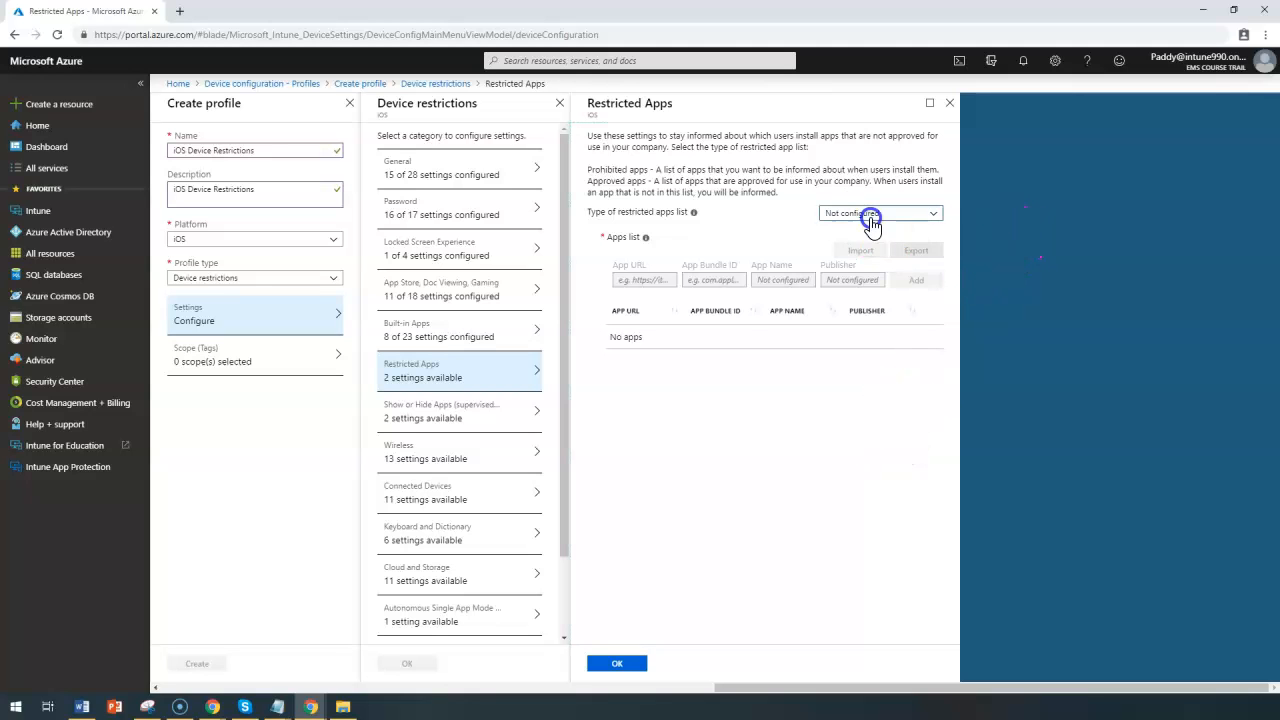
# Set the type of restricted apps list to Prohibited apps
pyautogui.click(906, 213)
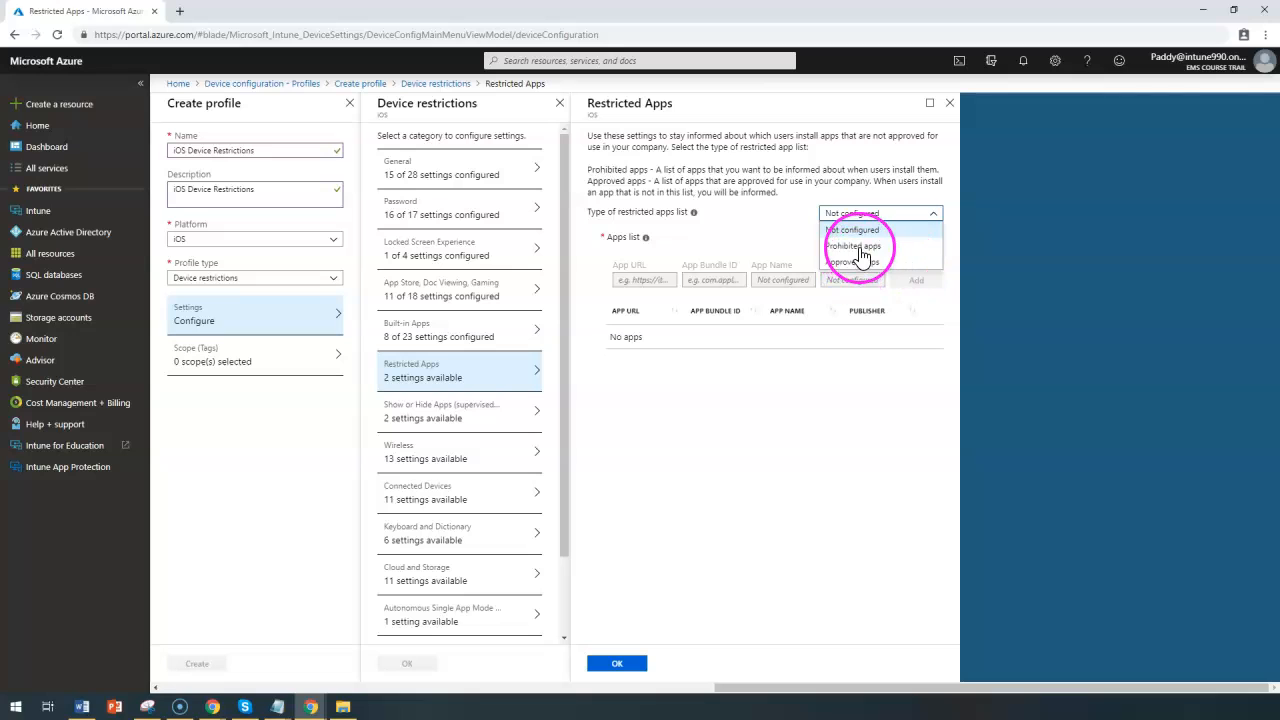
pyautogui.click(867, 250)
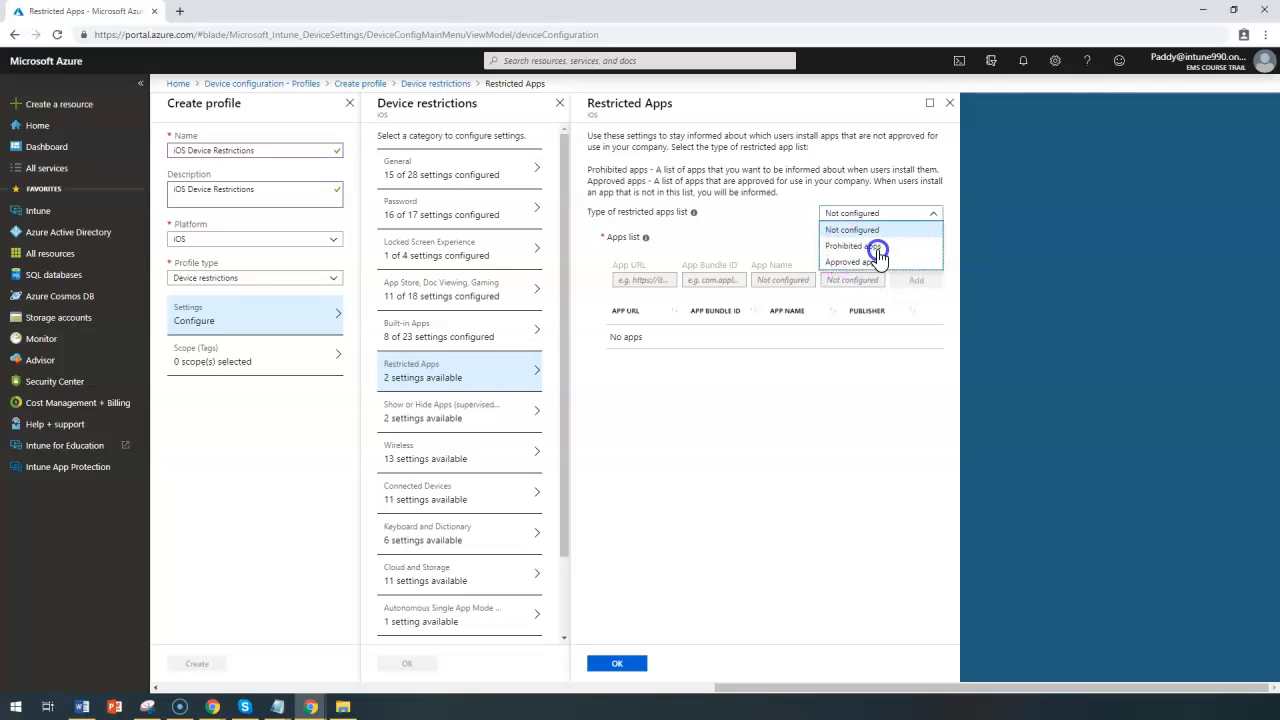
pyautogui.click(625, 286)
pyautogui.click(650, 280)
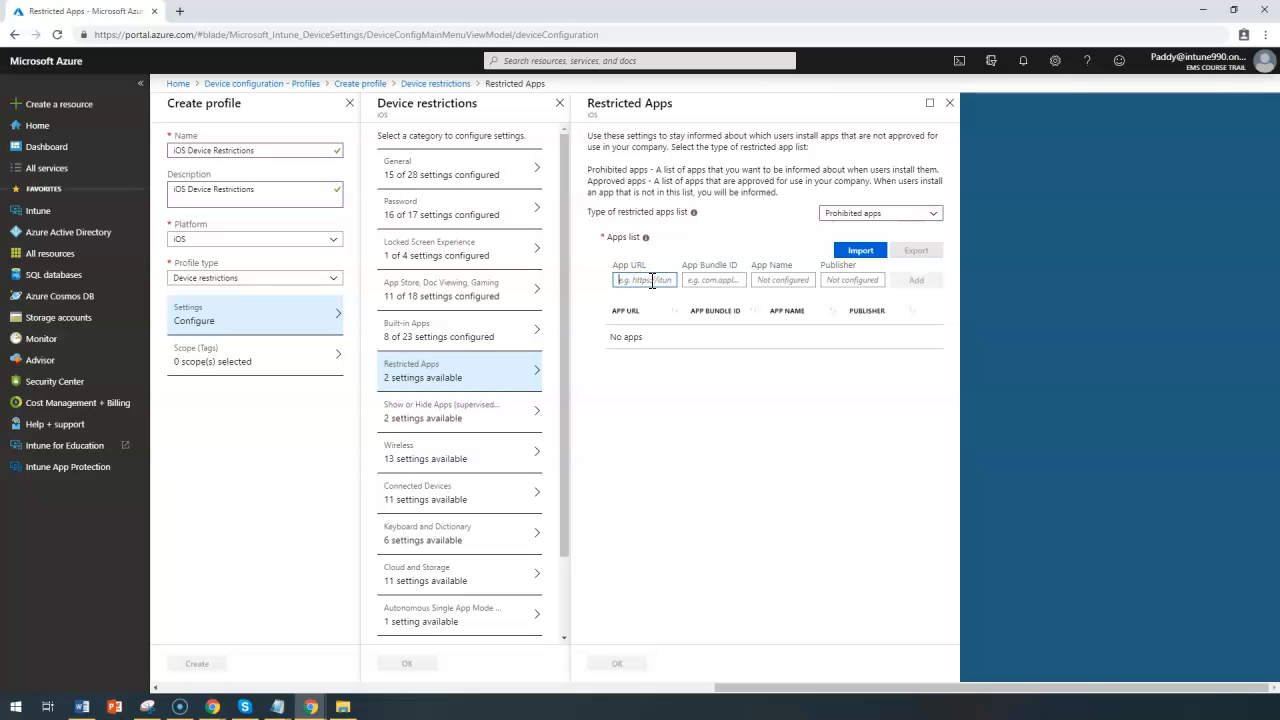
pyautogui.click(791, 280)
pyautogui.click(848, 281)
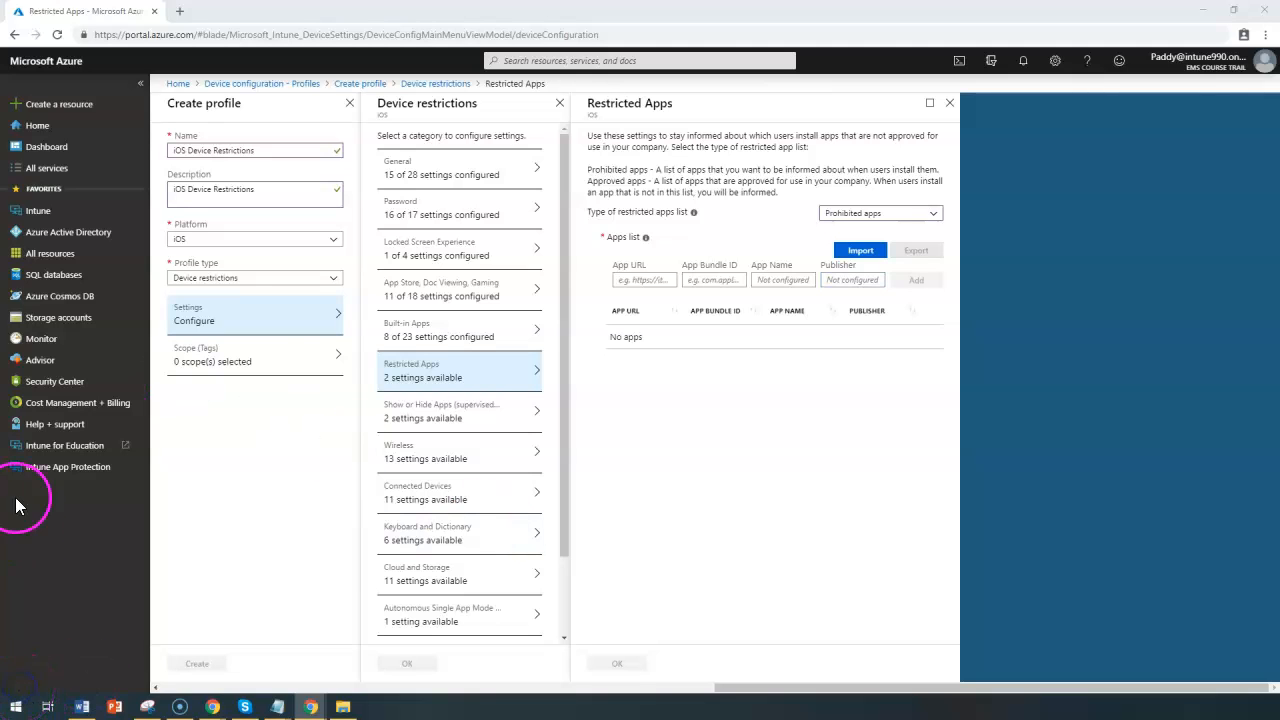
pyautogui.click(654, 278)
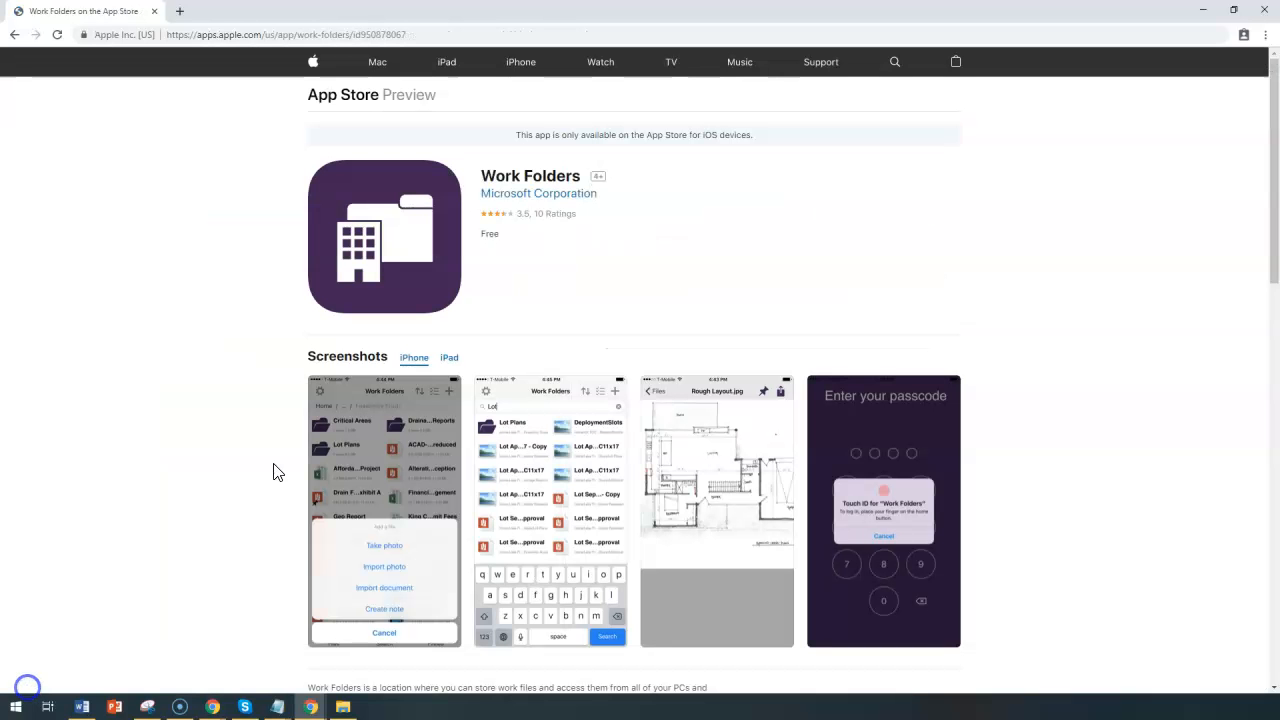
pyautogui.click(281, 462)
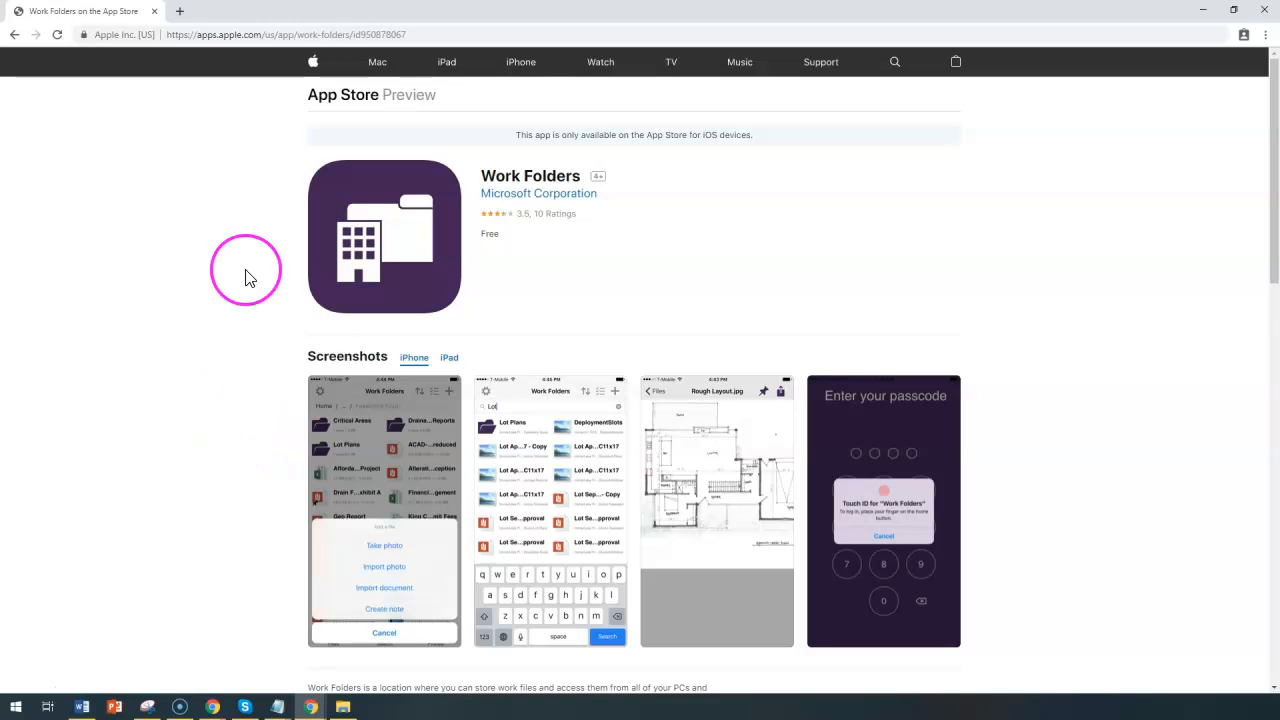
pyautogui.moveTo(300, 95); pyautogui.dragTo(379, 100)
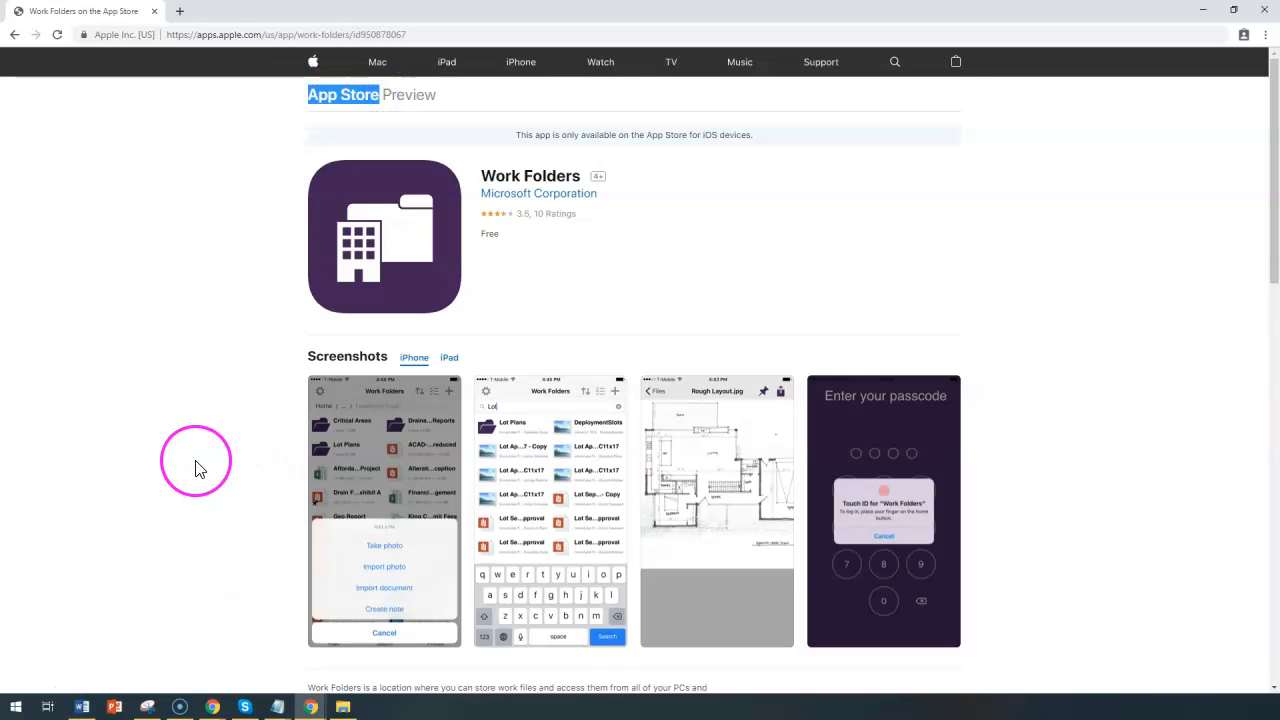
pyautogui.scroll(-5, 289, 540)
pyautogui.scroll(5, 278, 503)
pyautogui.moveTo(313, 62); pyautogui.dragTo(403, 20)
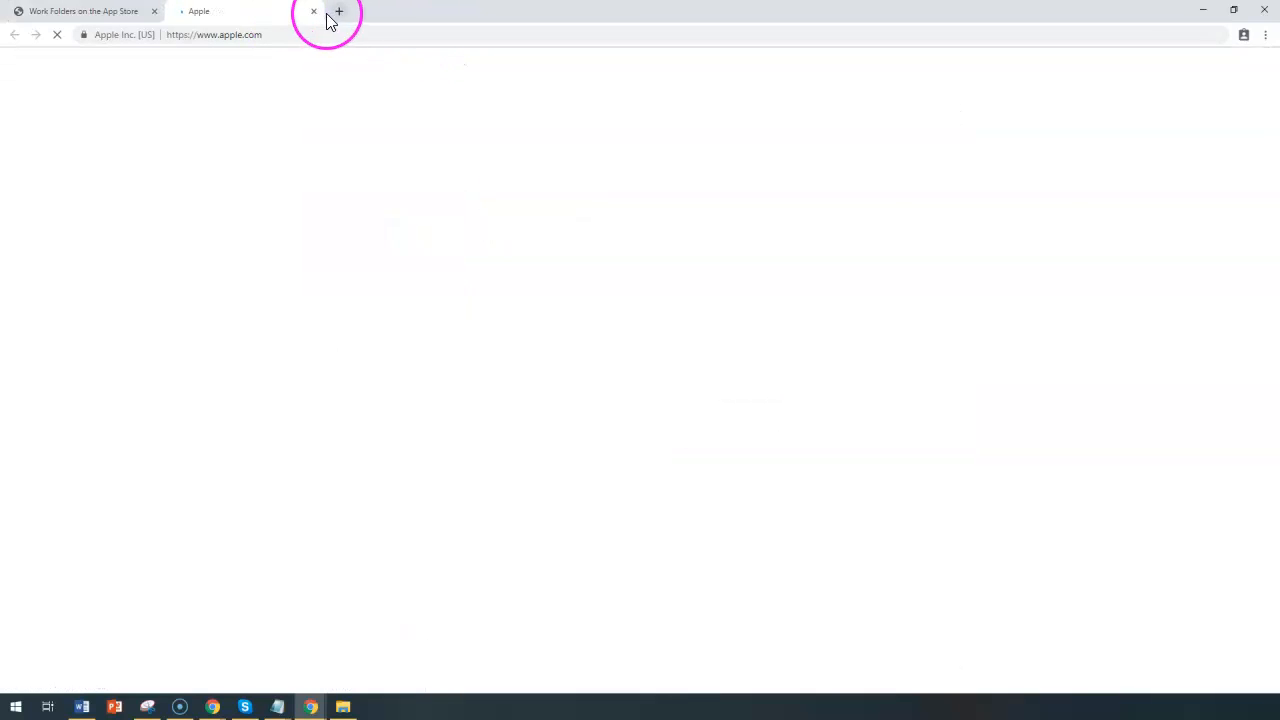
pyautogui.click(313, 11)
pyautogui.click(433, 39)
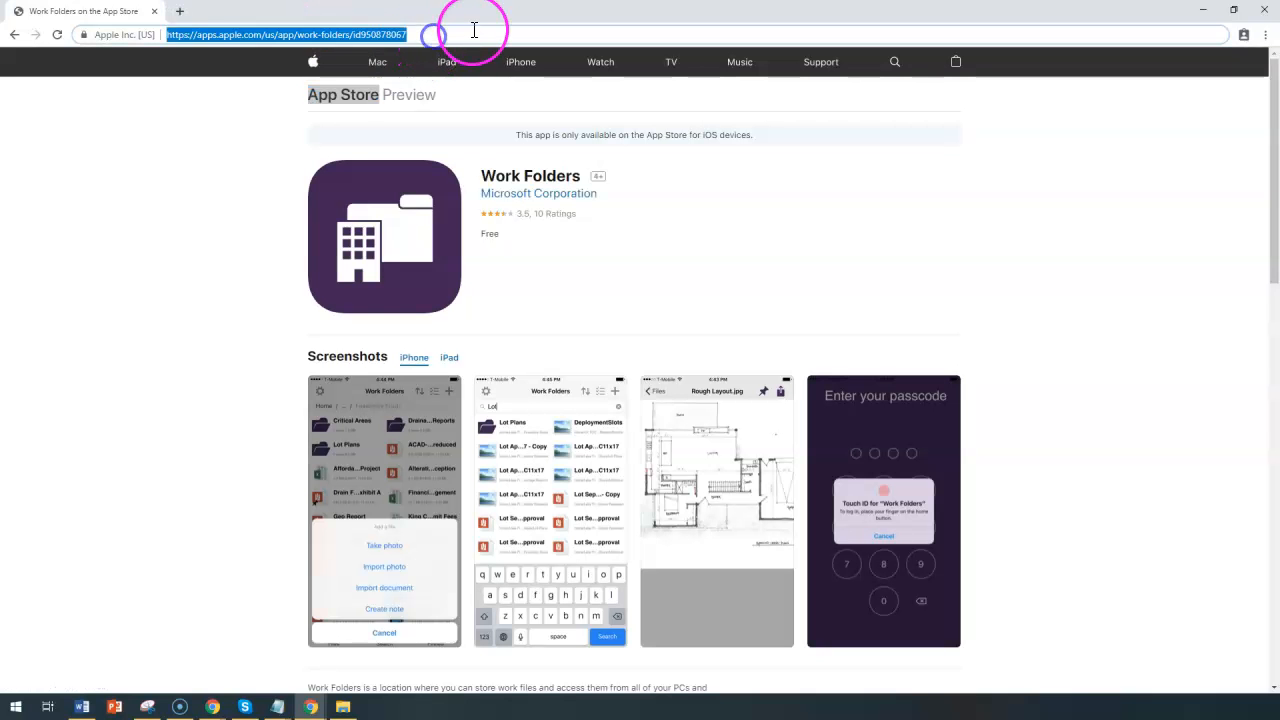
pyautogui.tripleClick(474, 30)
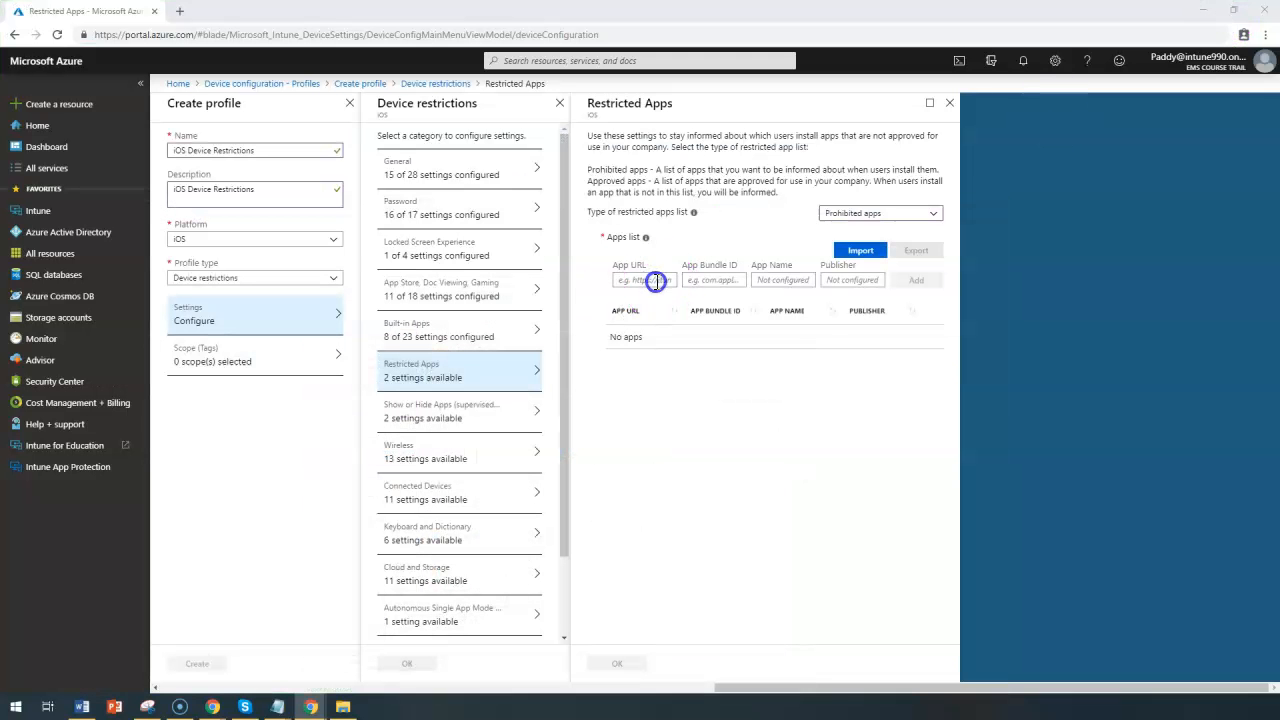
pyautogui.hotkey('ctrl', 'v')
# Complete the entry with the com.apple Work Folders bundle ID, app name Work Folders and publisher Microsoft, add it, and save the prohibited apps list
pyautogui.click(722, 292)
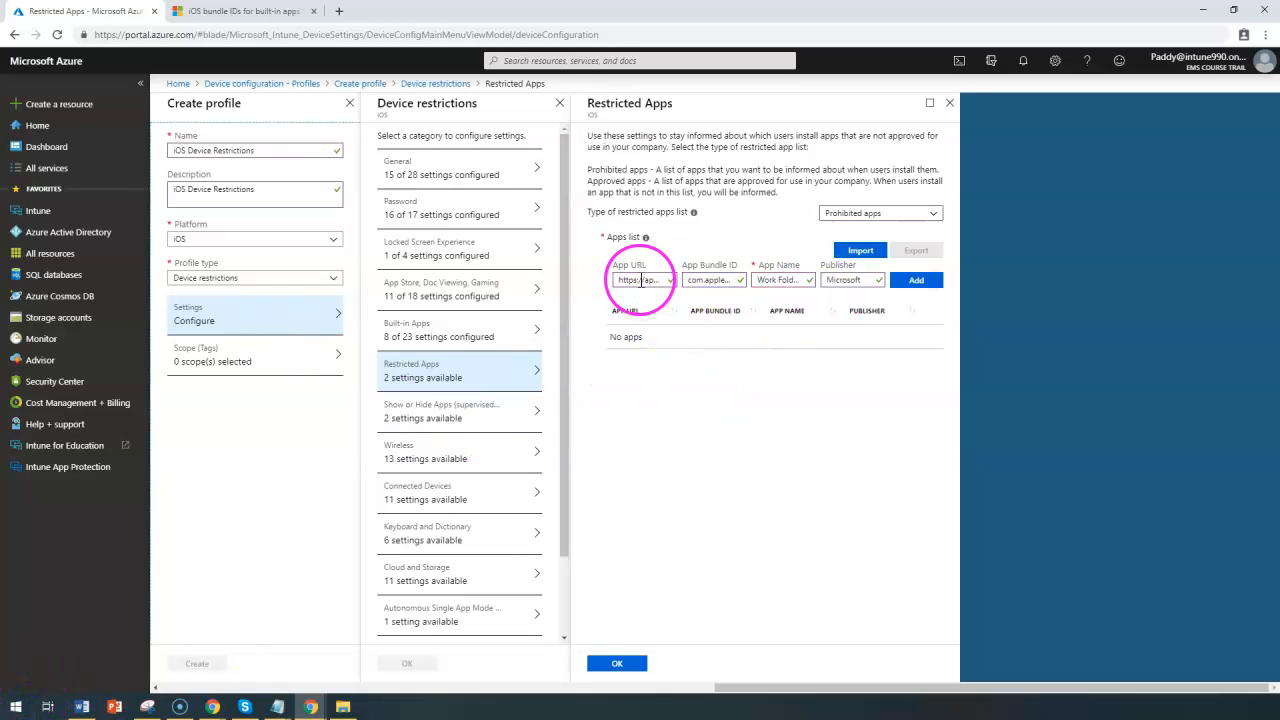
pyautogui.moveTo(704, 280); pyautogui.dragTo(760, 283)
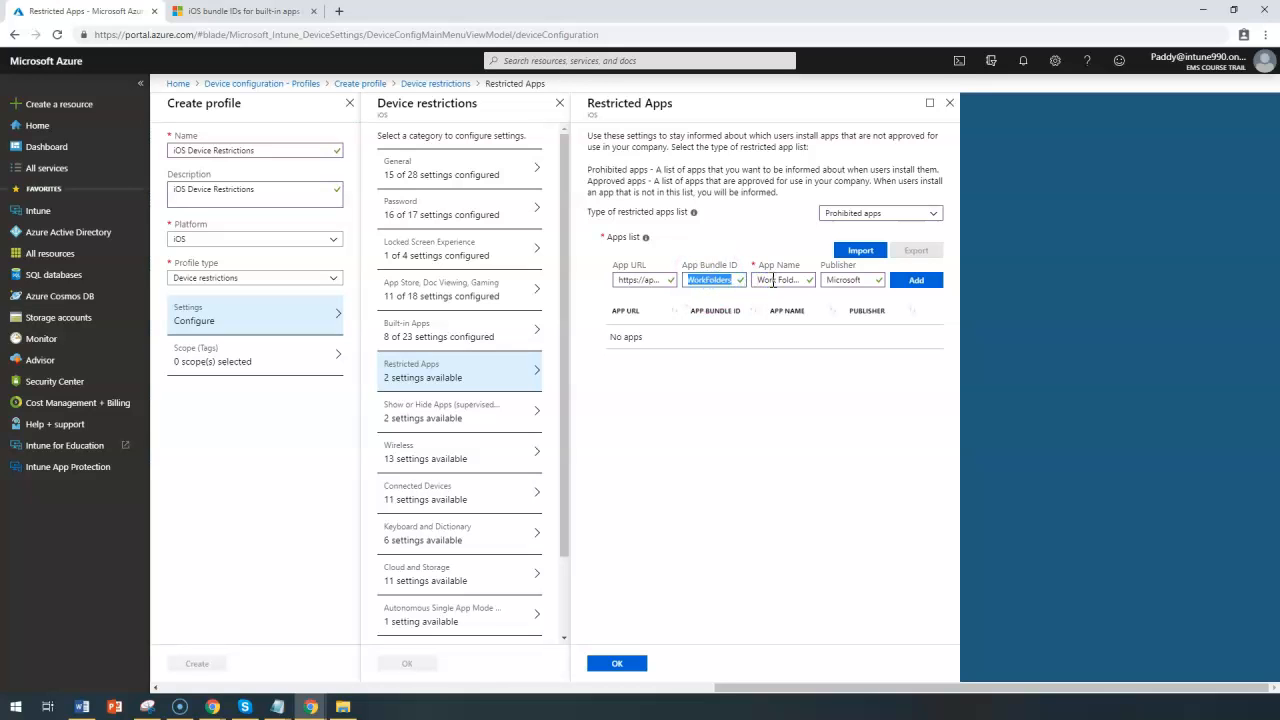
pyautogui.click(772, 280)
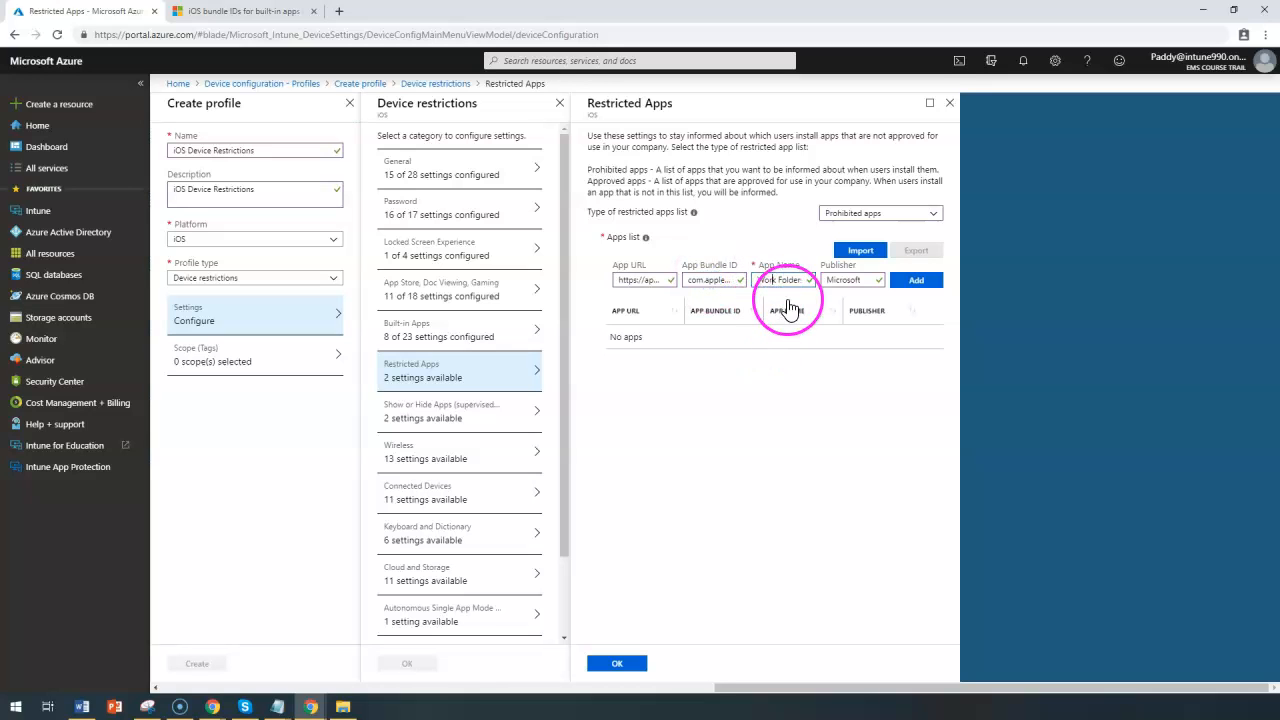
pyautogui.doubleClick(841, 283)
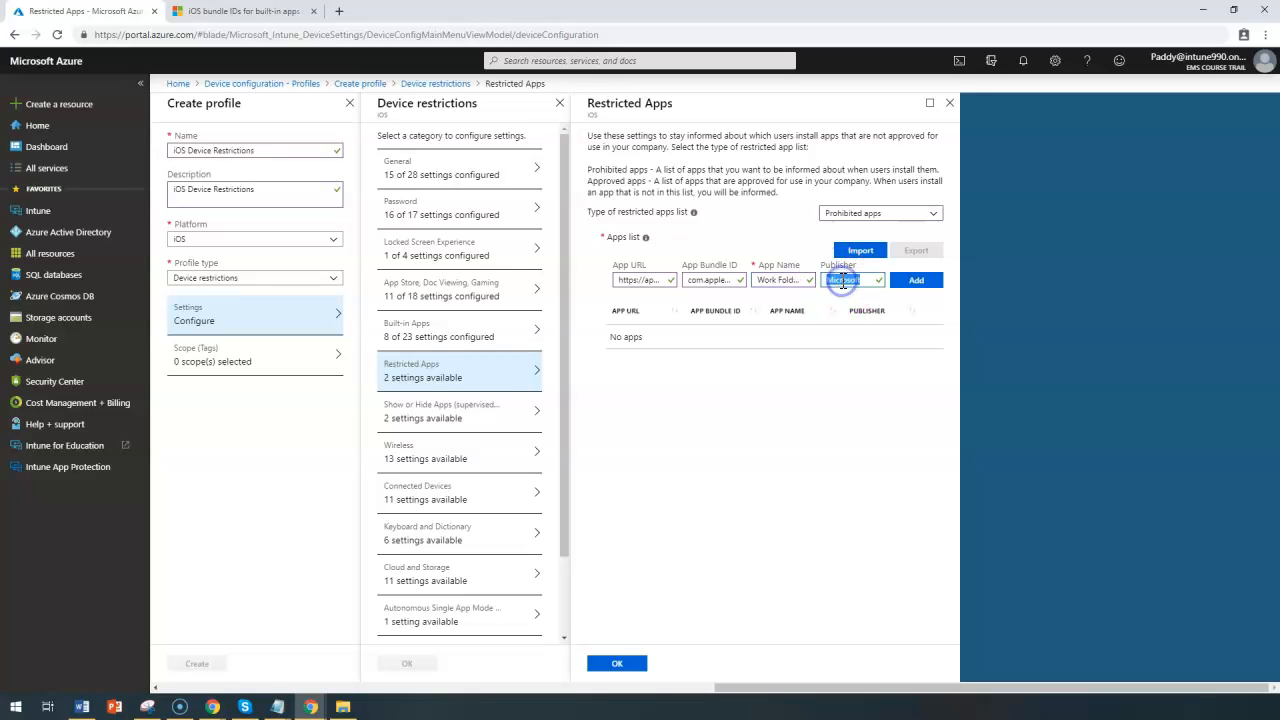
pyautogui.click(912, 282)
pyautogui.click(460, 411)
pyautogui.click(480, 372)
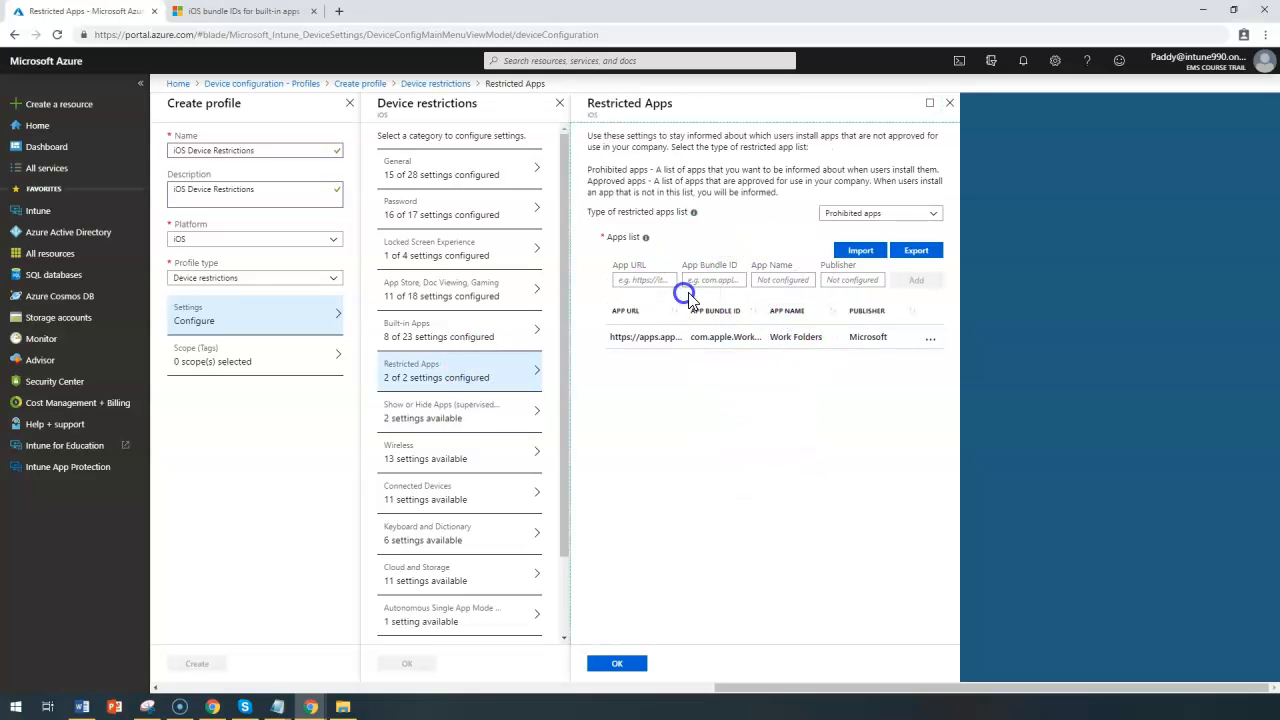
# Try switching the restricted apps list type to Approved apps and go through the app entry fields
pyautogui.click(652, 282)
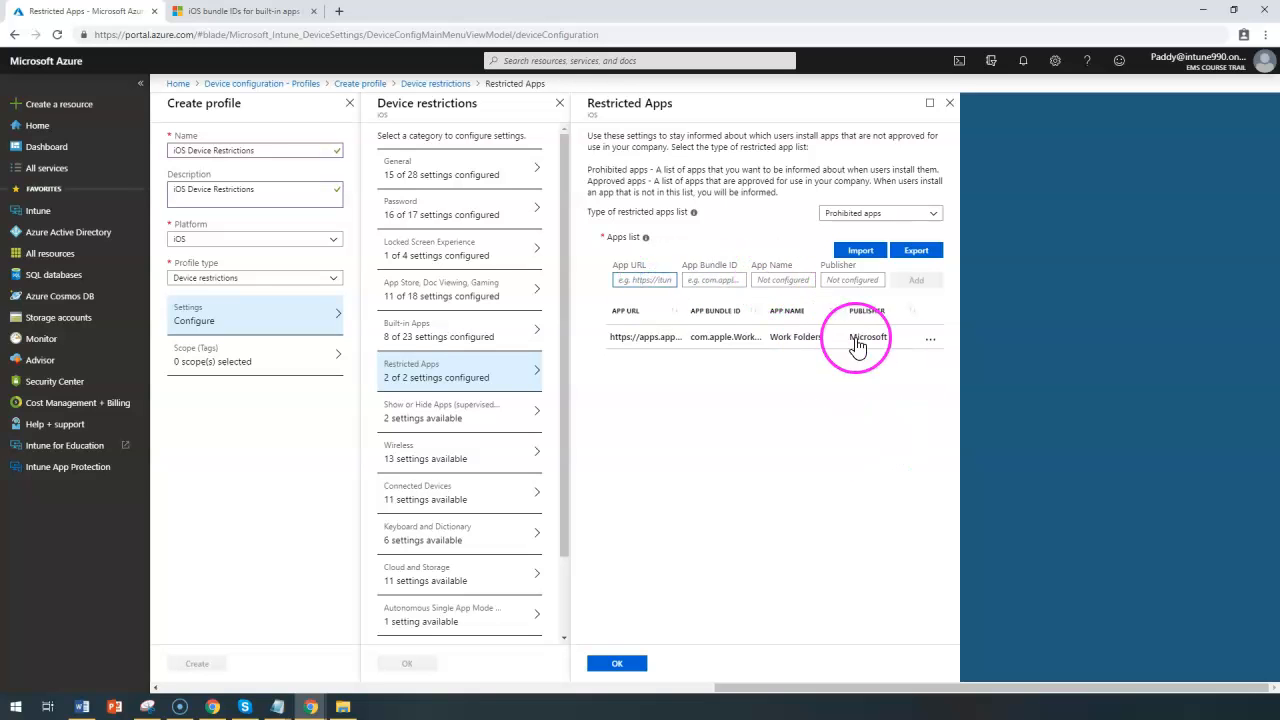
pyautogui.click(884, 222)
pyautogui.click(866, 262)
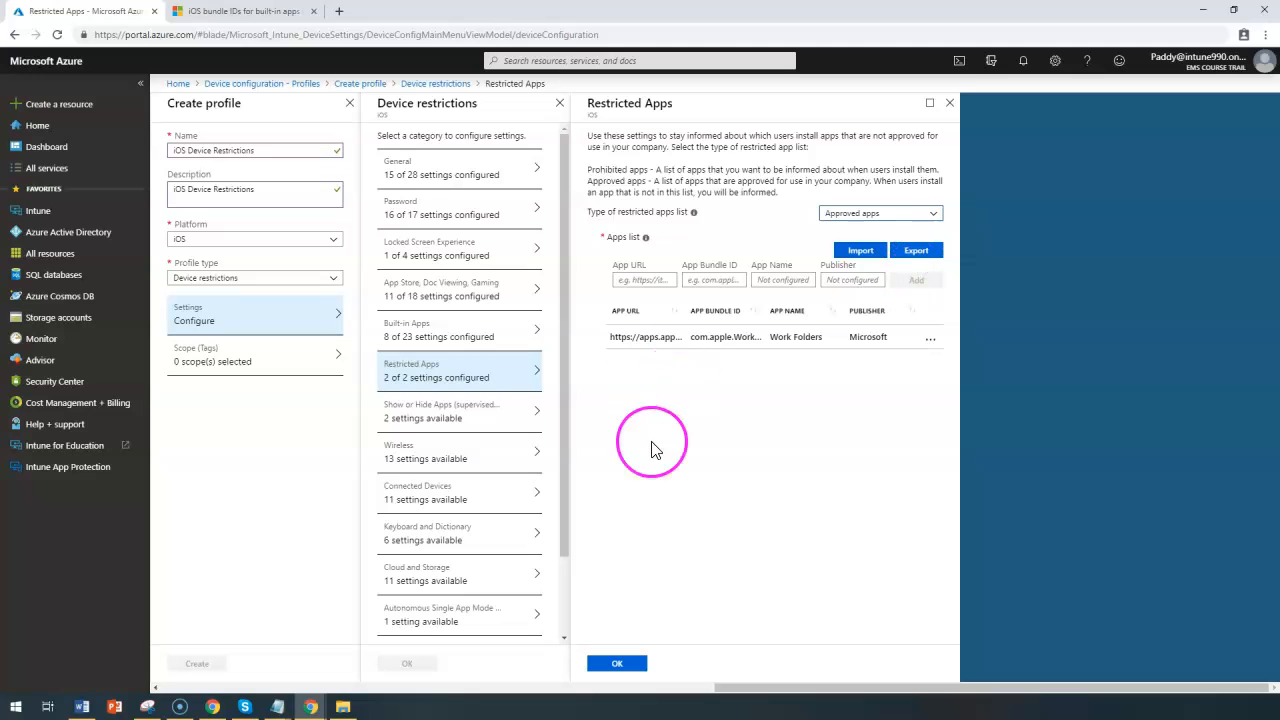
pyautogui.click(636, 278)
pyautogui.click(718, 279)
pyautogui.click(791, 280)
pyautogui.click(852, 280)
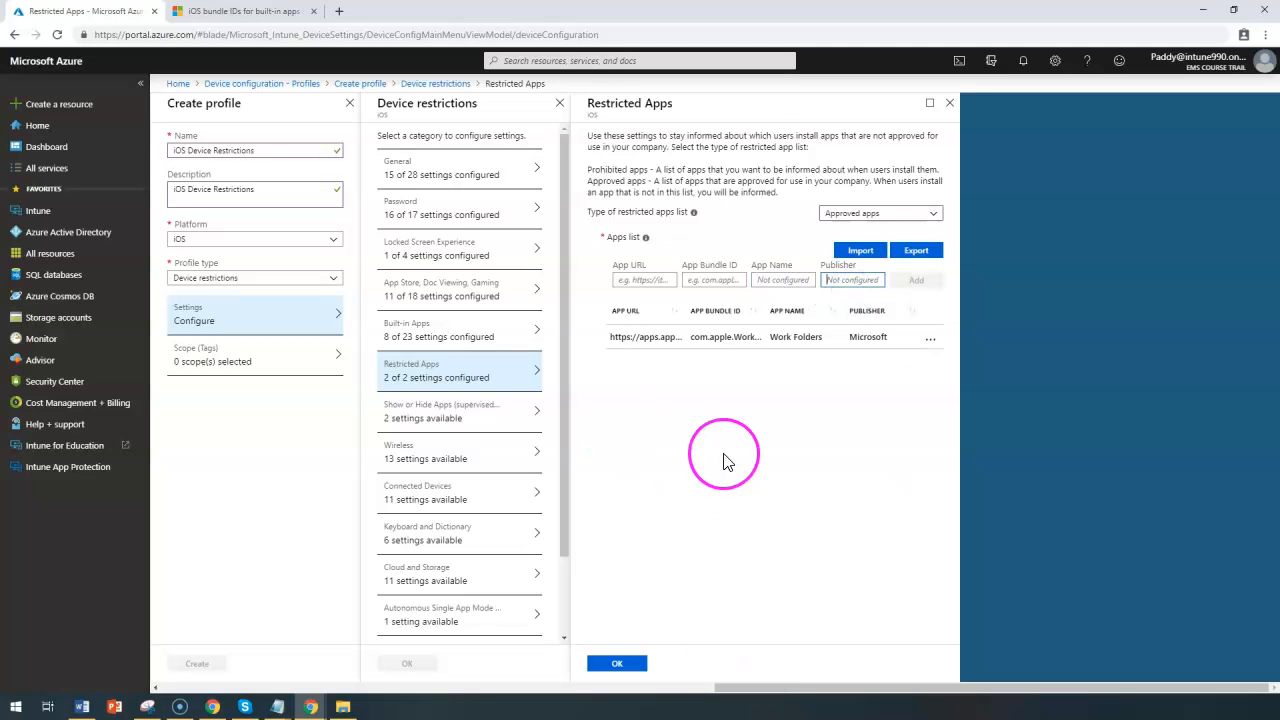
pyautogui.click(853, 213)
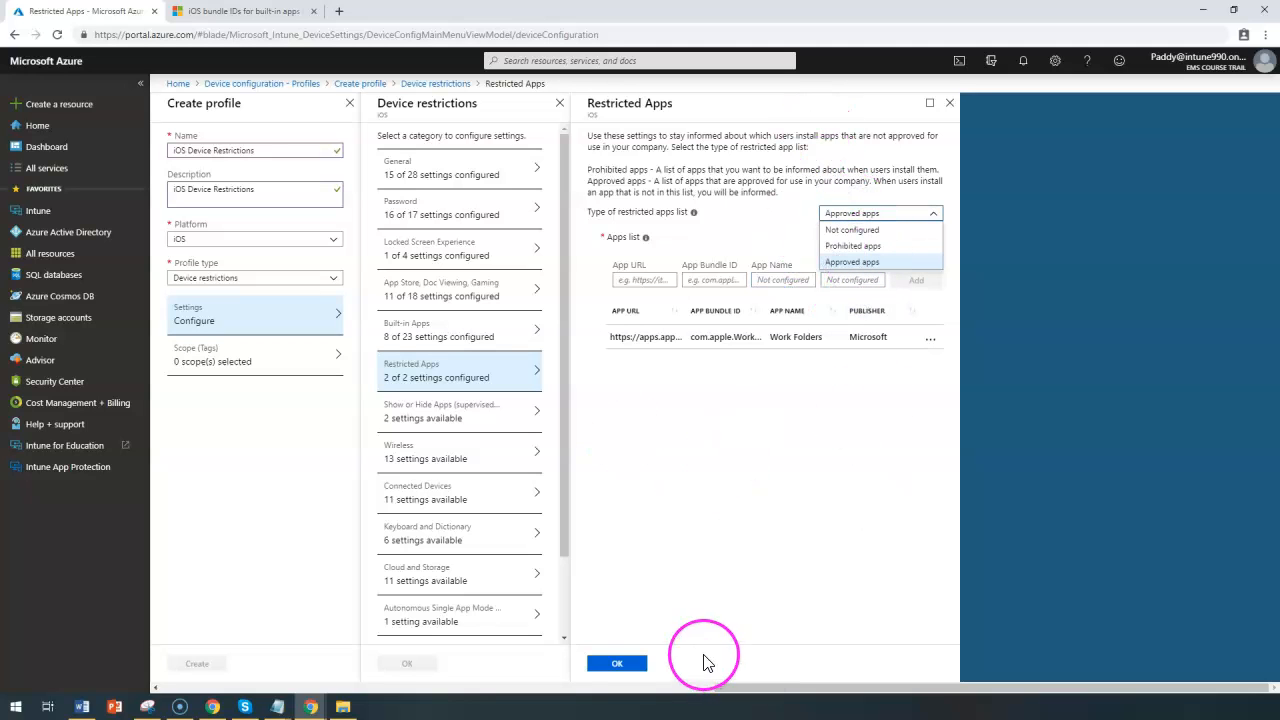
# Discard the unsaved Restricted Apps edits and set the type of apps list in Show or Hide Apps to Hidden apps
pyautogui.click(440, 422)
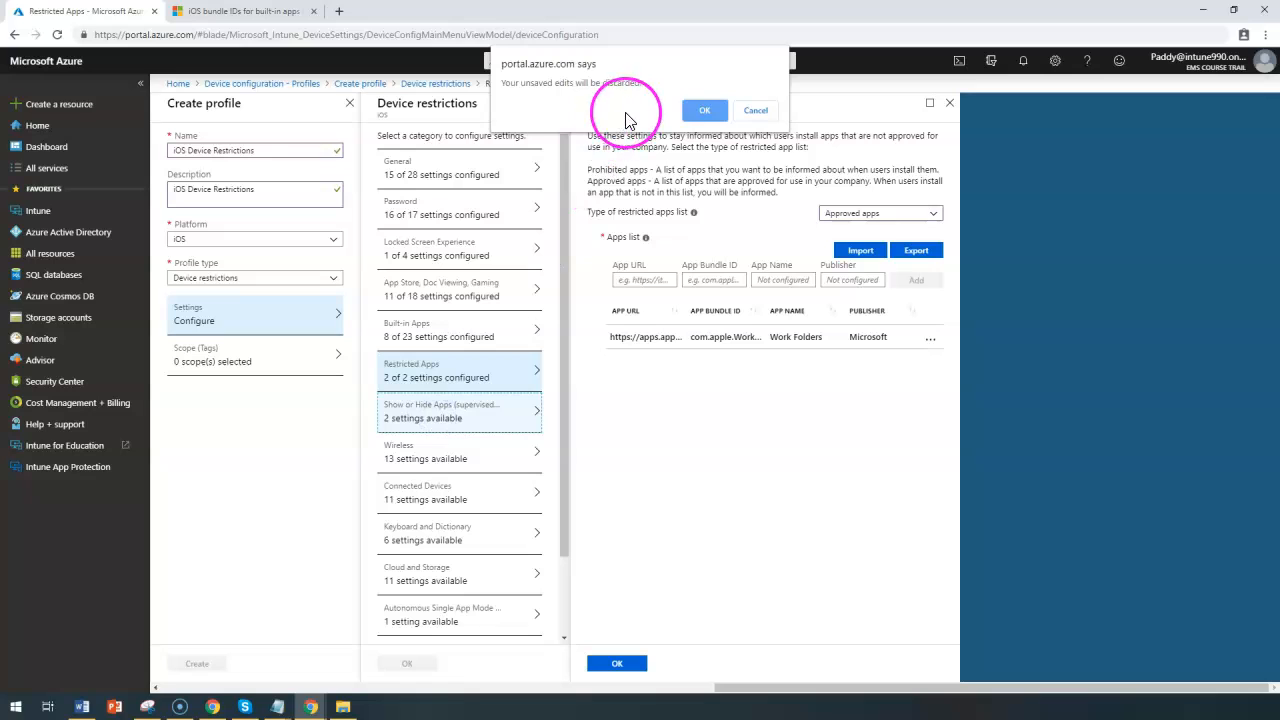
pyautogui.click(697, 112)
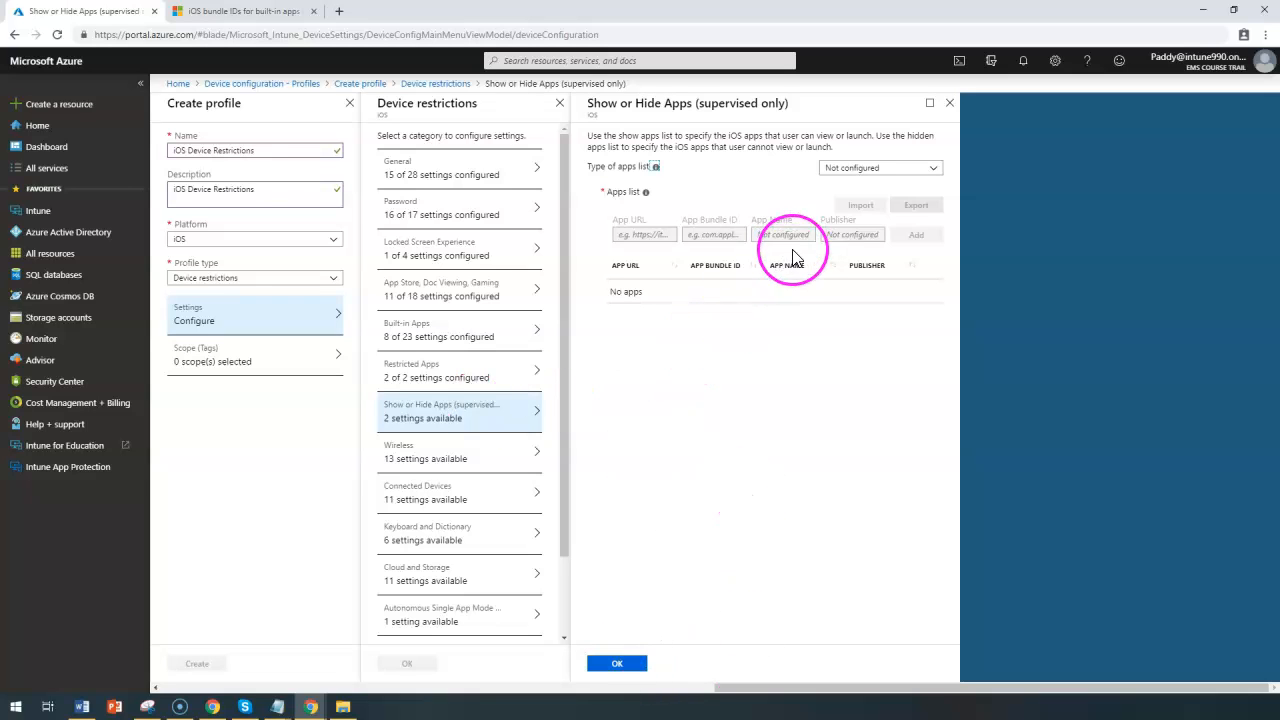
pyautogui.click(850, 165)
pyautogui.click(850, 171)
pyautogui.click(852, 171)
pyautogui.click(858, 203)
pyautogui.click(641, 240)
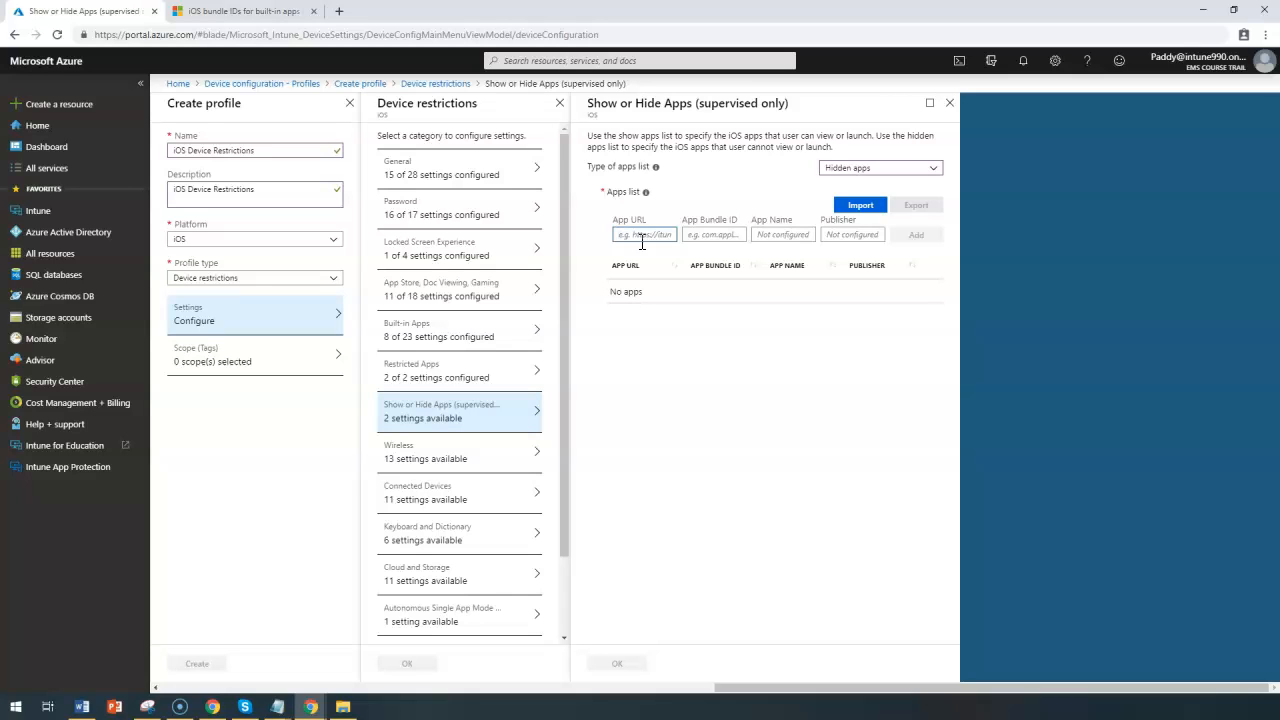
# Try setting the type of apps list in Show or Hide Apps to Visible apps, then discard the unsaved edits
pyautogui.click(784, 230)
pyautogui.click(850, 168)
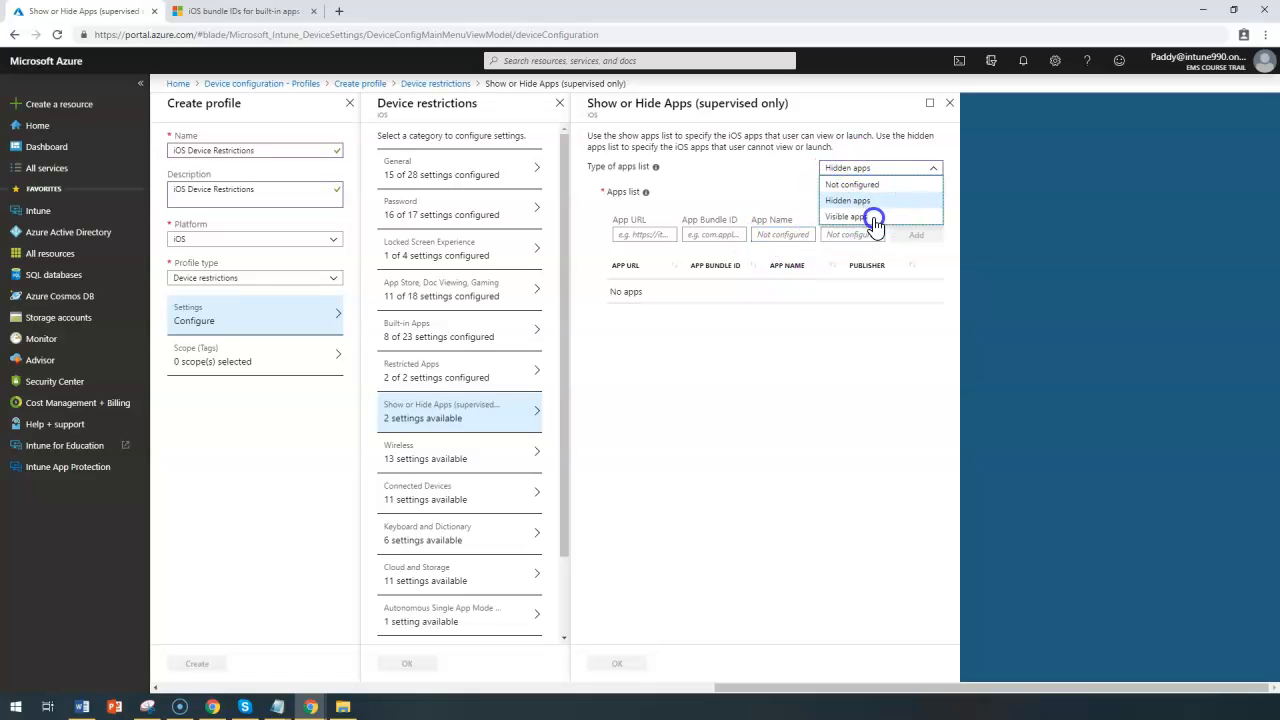
pyautogui.click(872, 215)
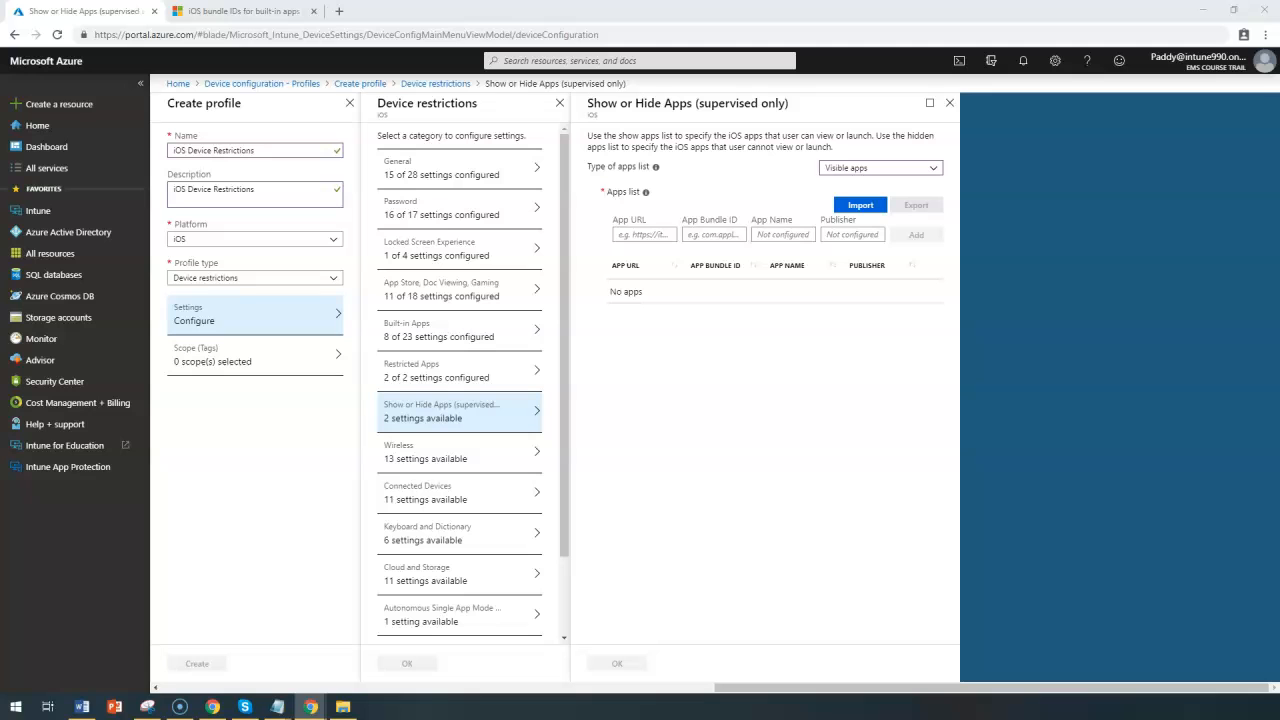
pyautogui.click(440, 378)
pyautogui.click(704, 110)
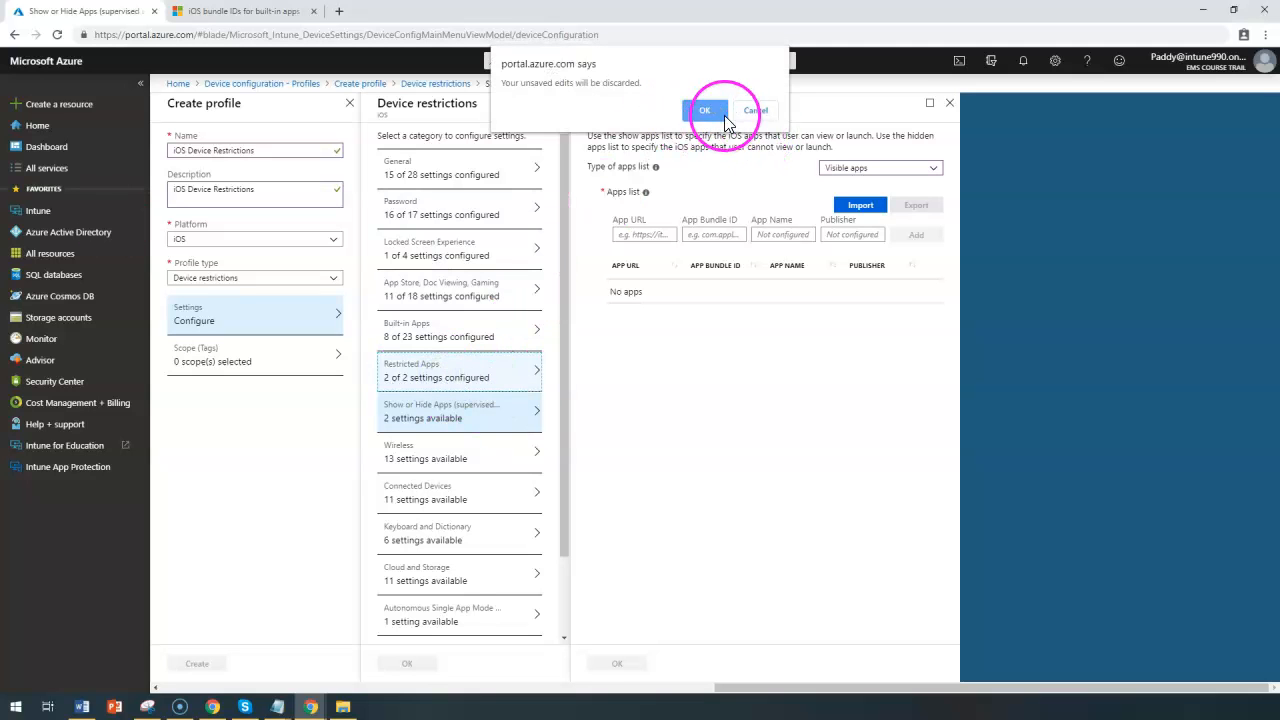
pyautogui.click(440, 378)
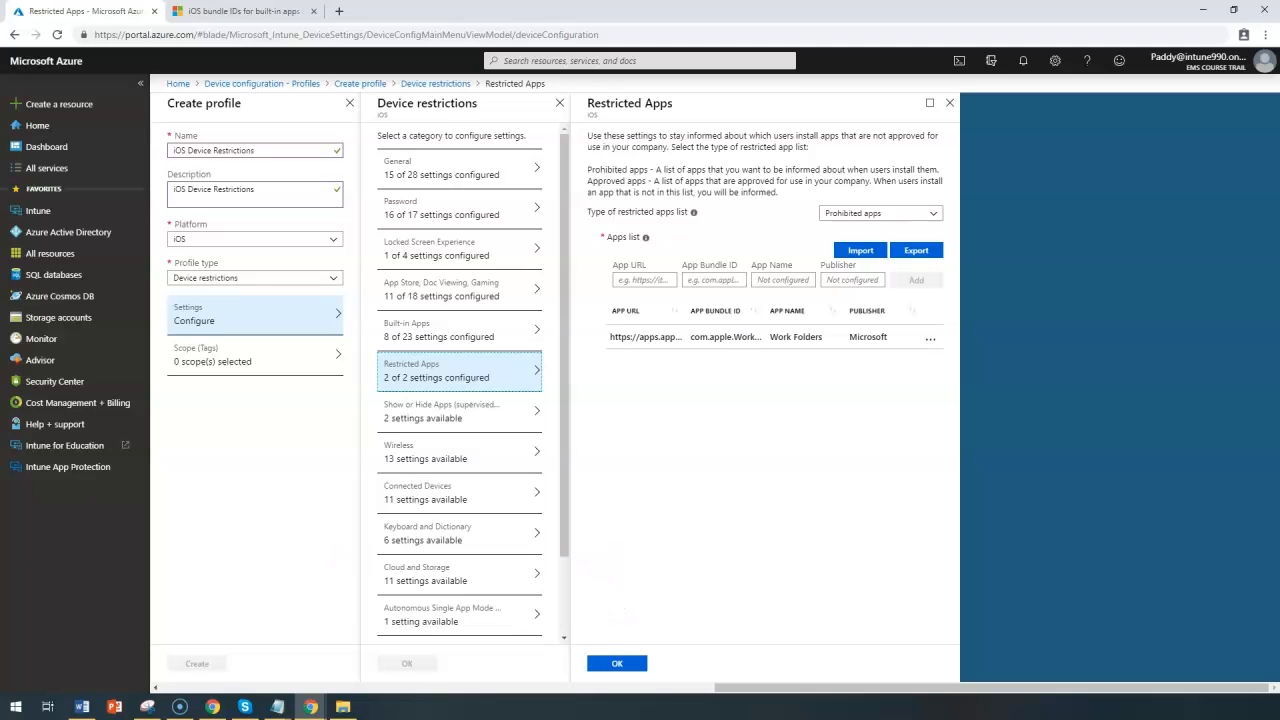
# In the Wireless category, block global background fetch while roaming, voice dialing and voice roaming
pyautogui.click(456, 462)
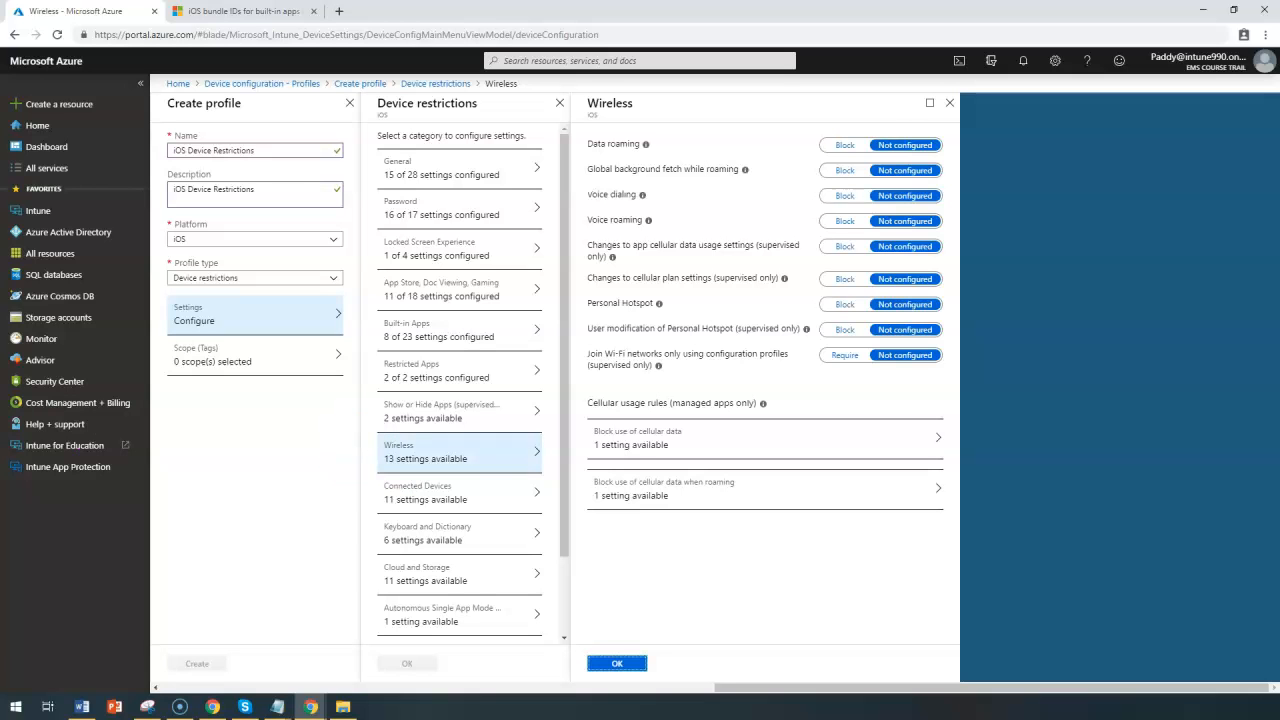
pyautogui.moveTo(634, 103); pyautogui.dragTo(610, 100)
pyautogui.tripleClick(619, 143)
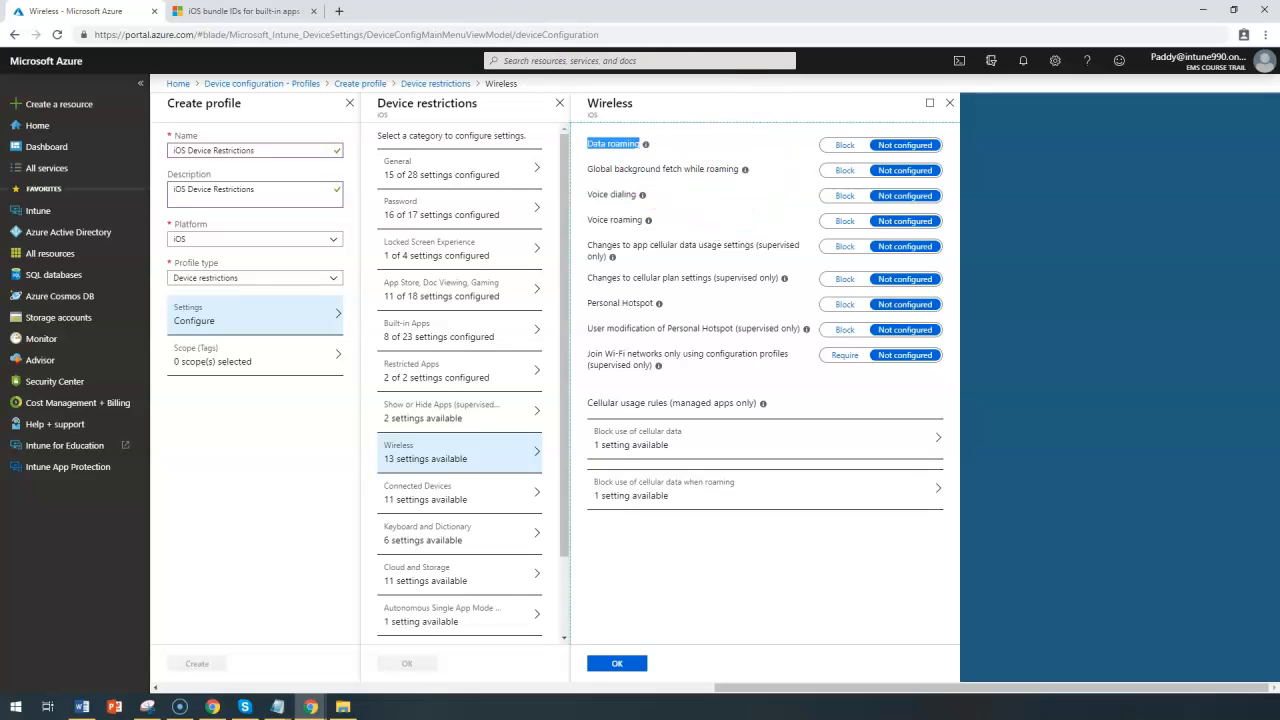
pyautogui.click(845, 170)
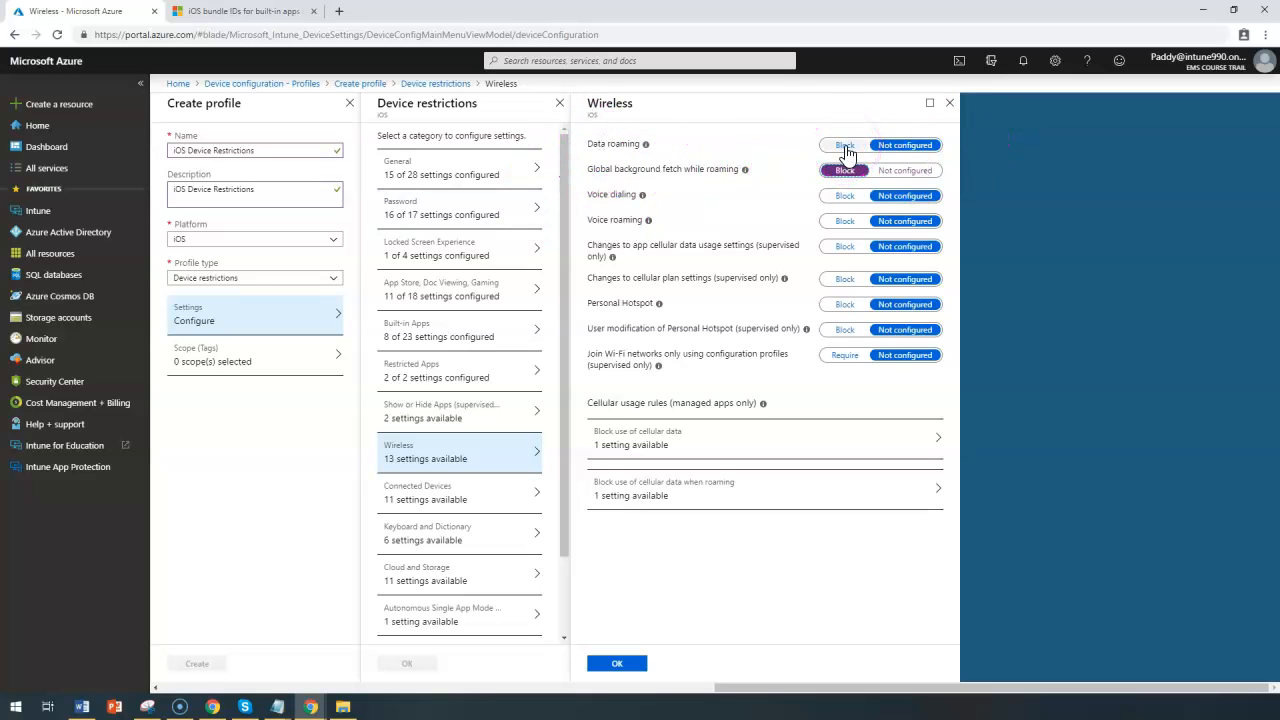
pyautogui.doubleClick(604, 195)
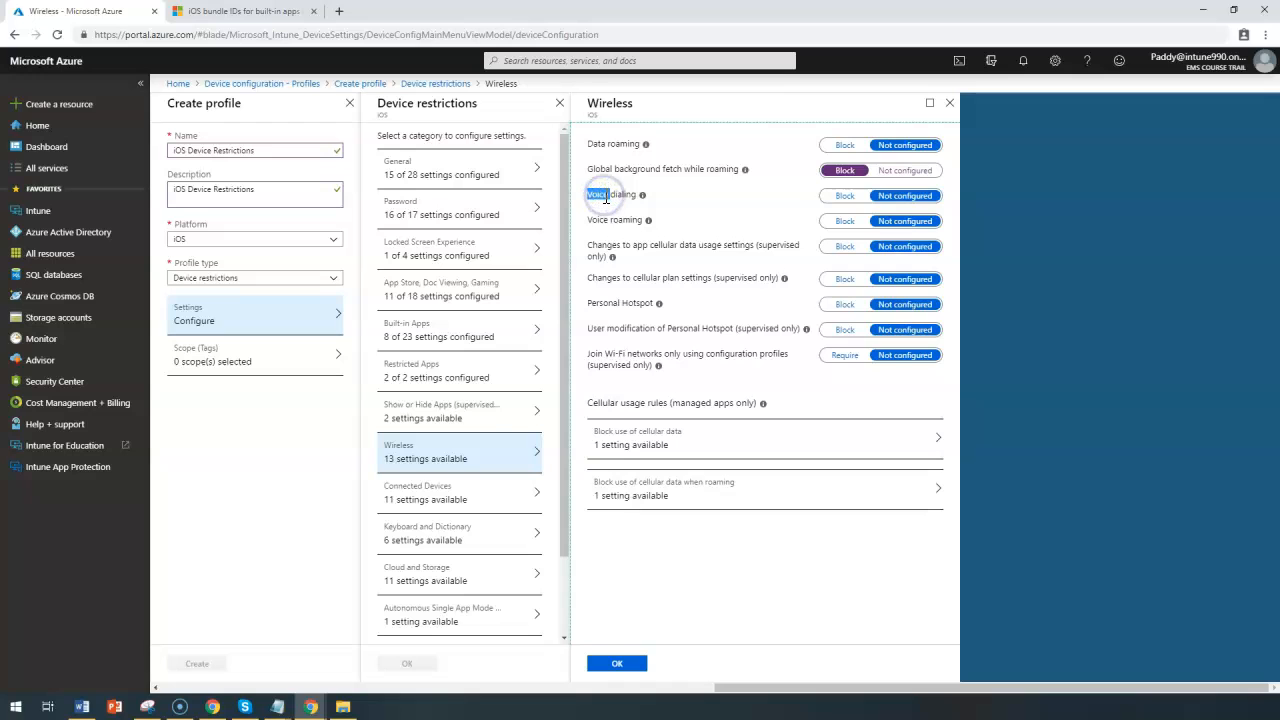
pyautogui.click(844, 195)
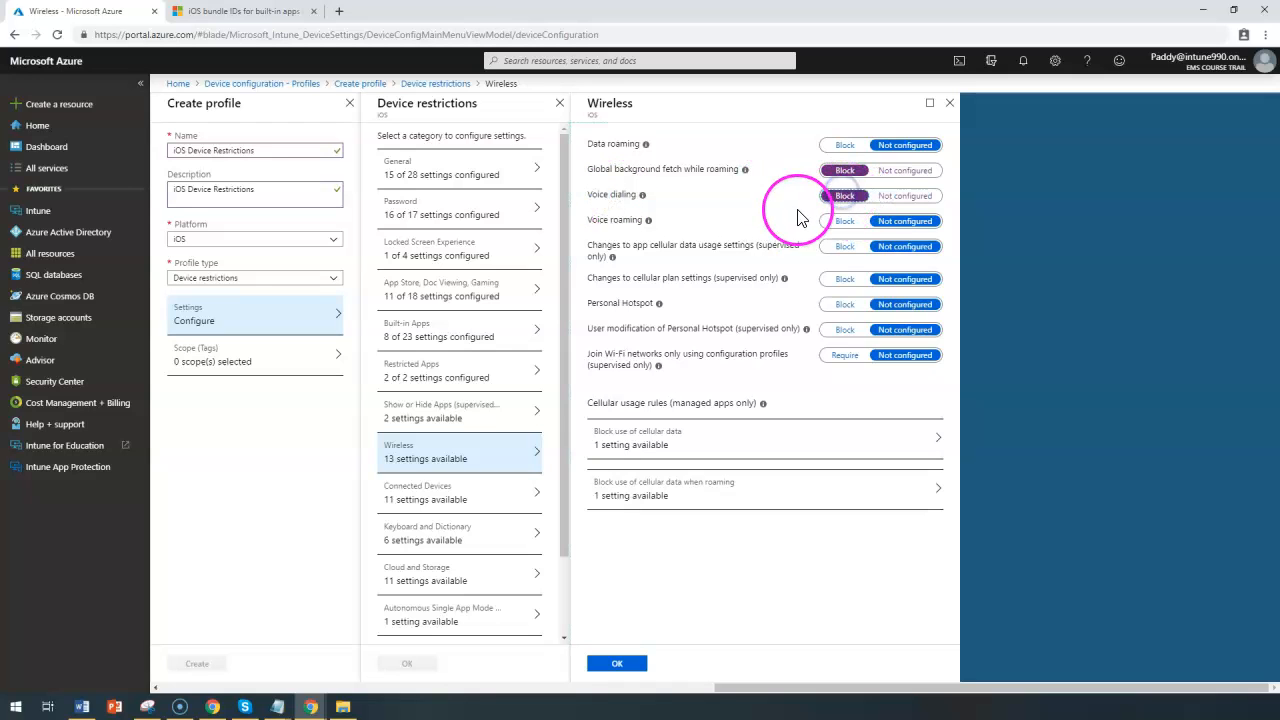
pyautogui.click(840, 222)
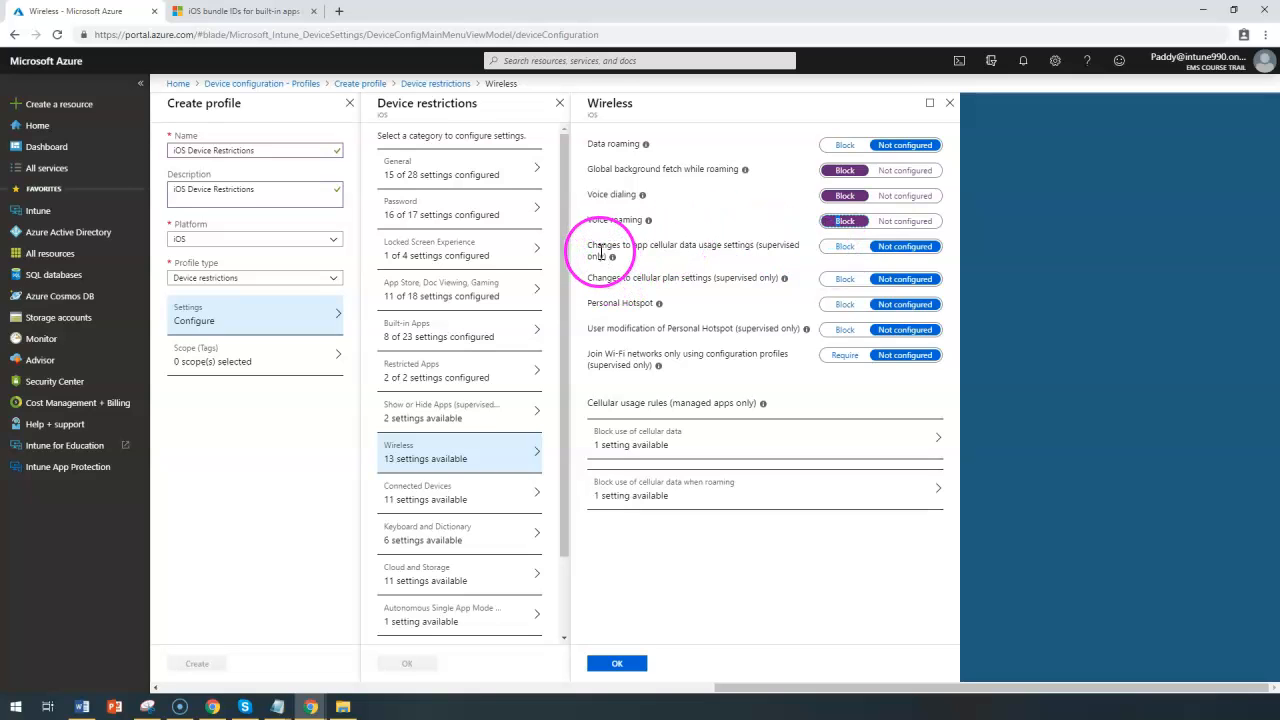
# Block changes to app cellular data usage settings on supervised devices
pyautogui.moveTo(598, 246); pyautogui.dragTo(681, 244)
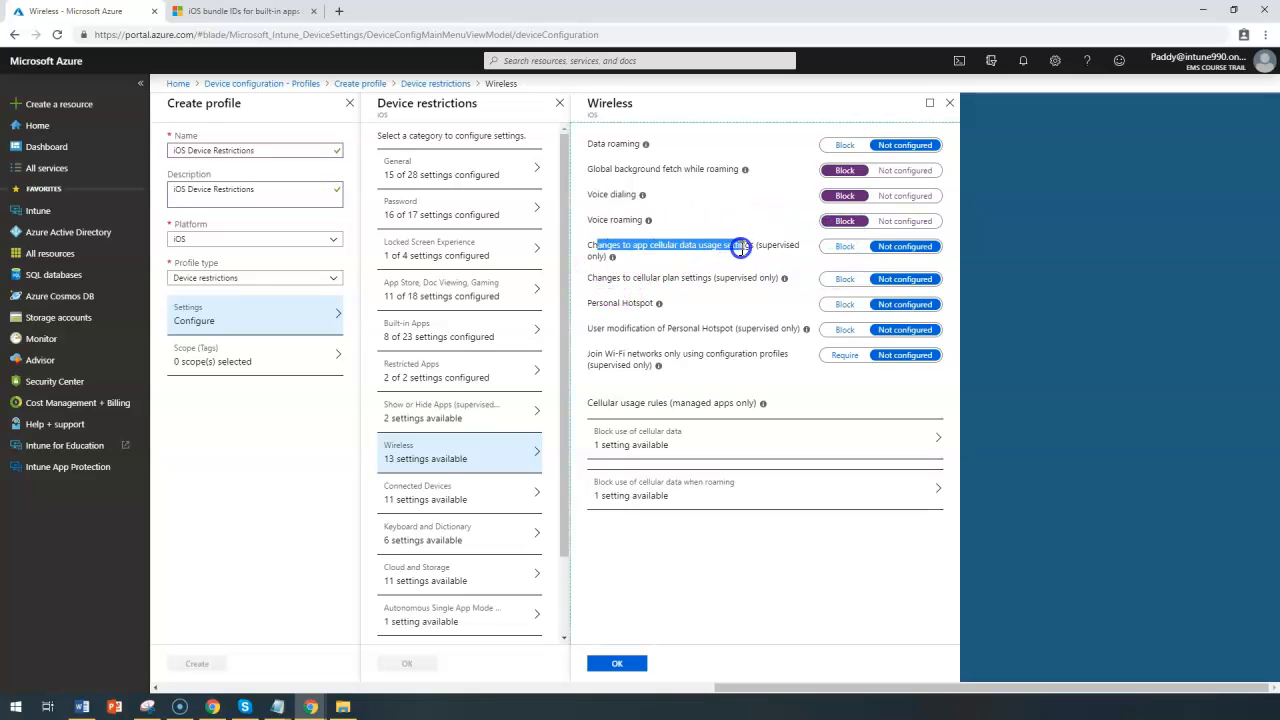
pyautogui.moveTo(750, 248); pyautogui.dragTo(749, 249)
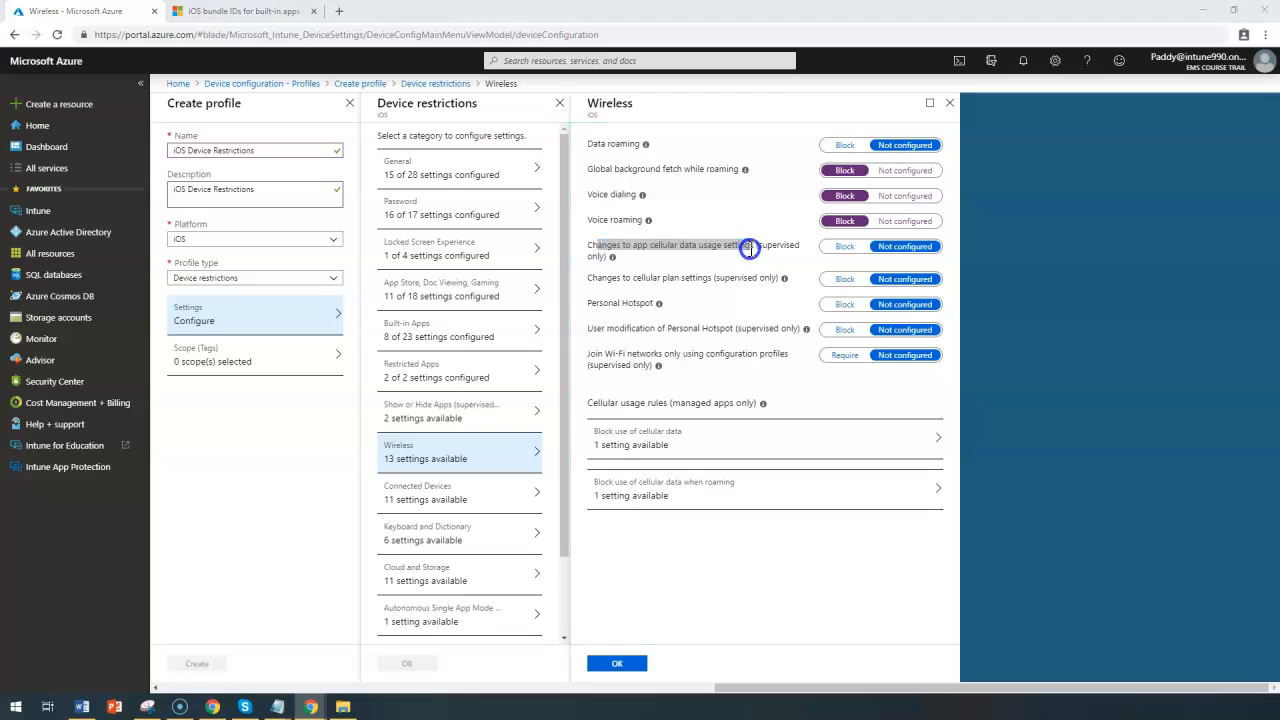
pyautogui.tripleClick(726, 247)
pyautogui.click(843, 247)
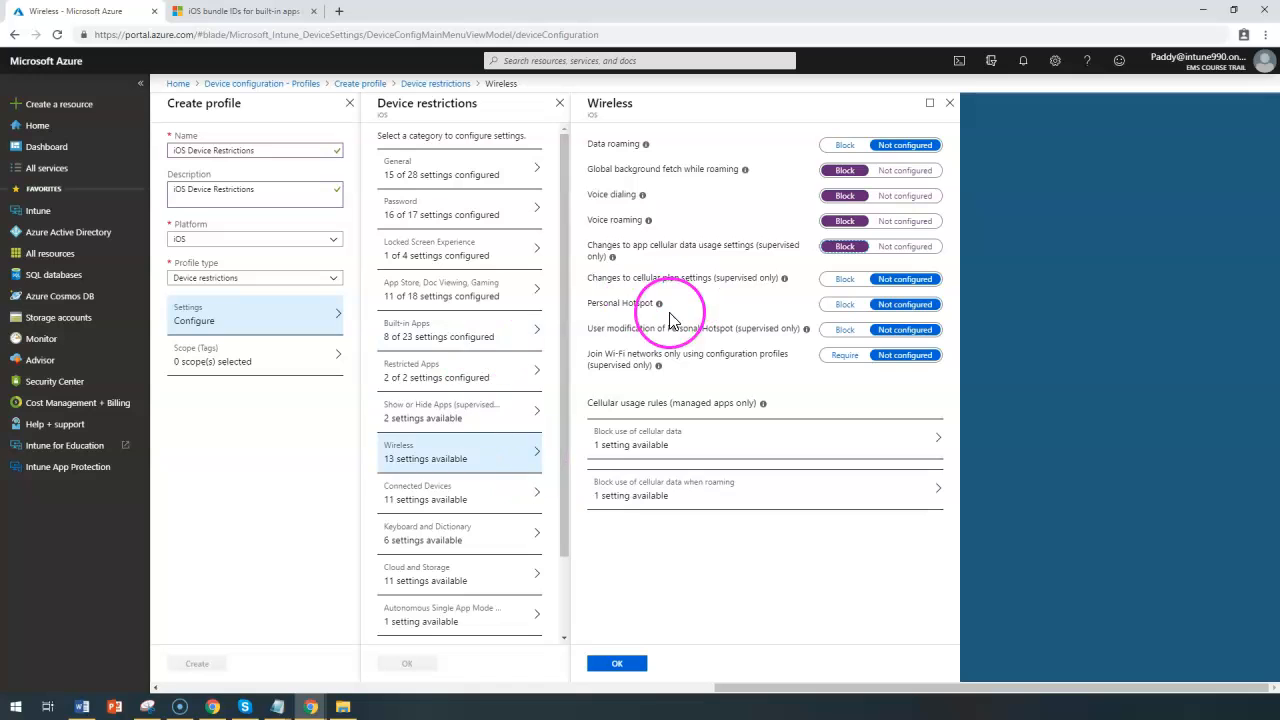
# Block user modification of Personal Hotspot and require joining Wi-Fi networks only using configuration profiles
pyautogui.doubleClick(610, 303)
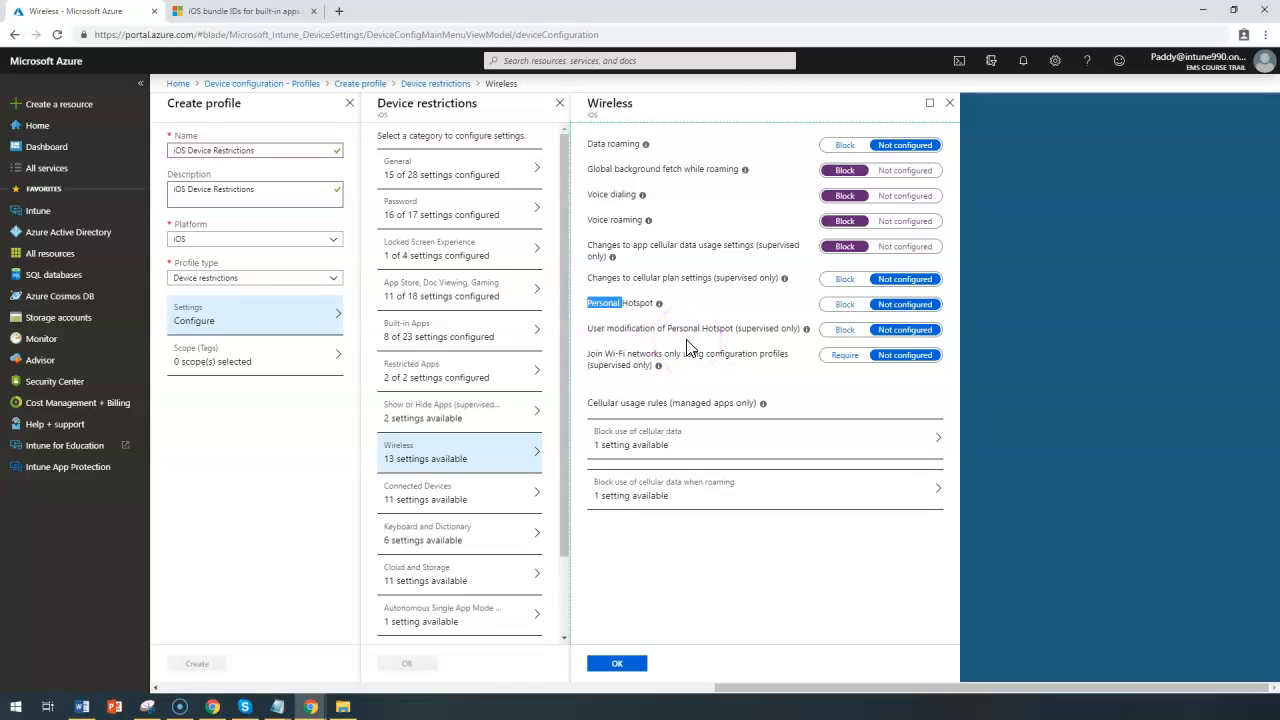
pyautogui.moveTo(614, 330); pyautogui.dragTo(771, 338)
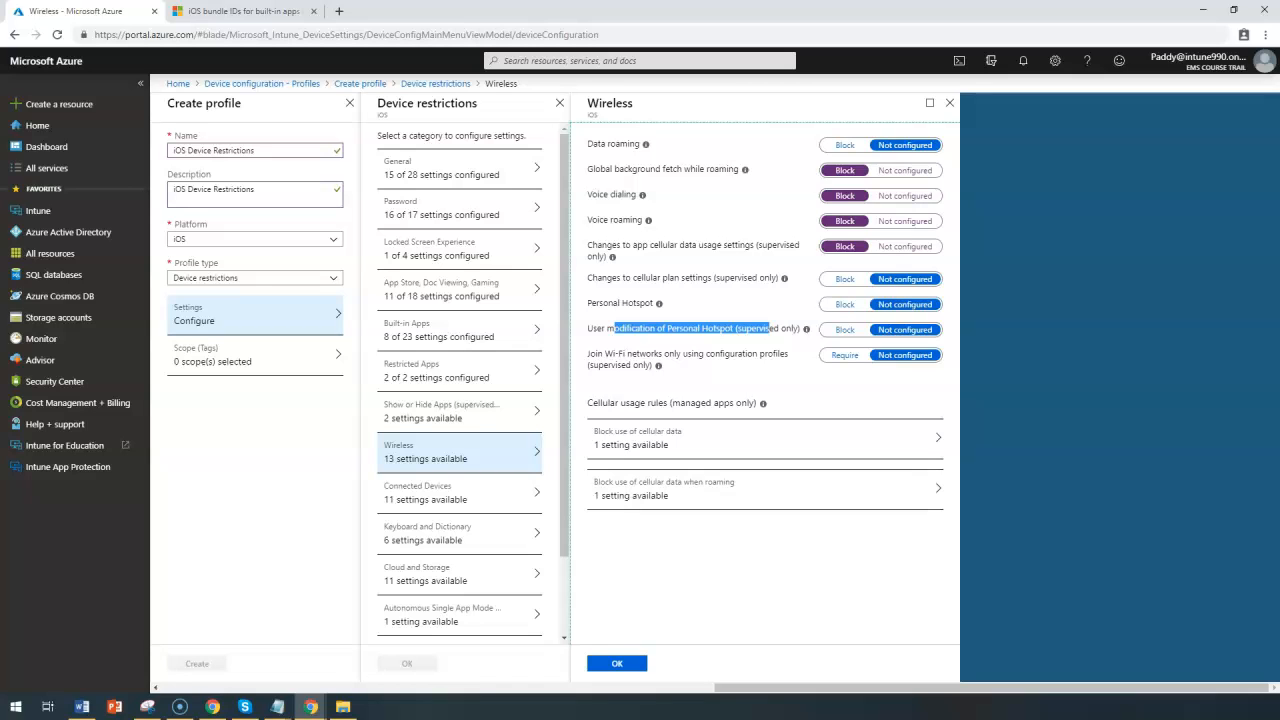
pyautogui.click(843, 334)
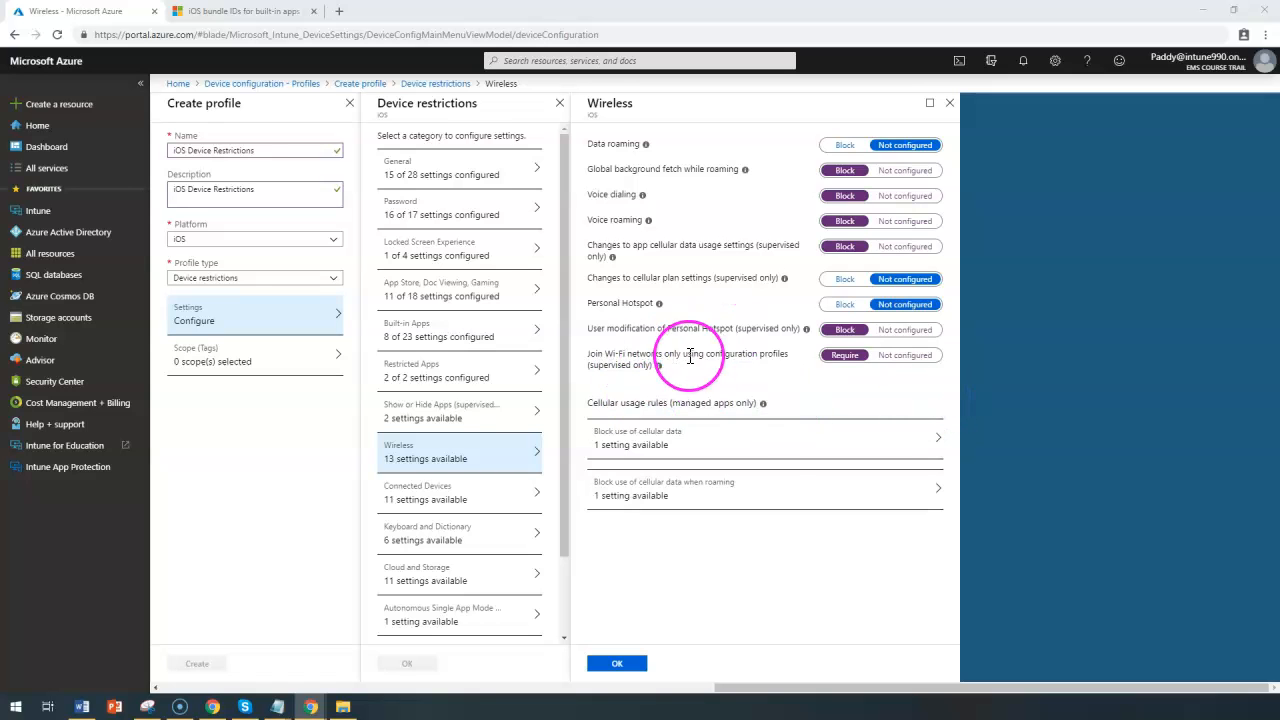
pyautogui.moveTo(604, 354); pyautogui.dragTo(735, 352)
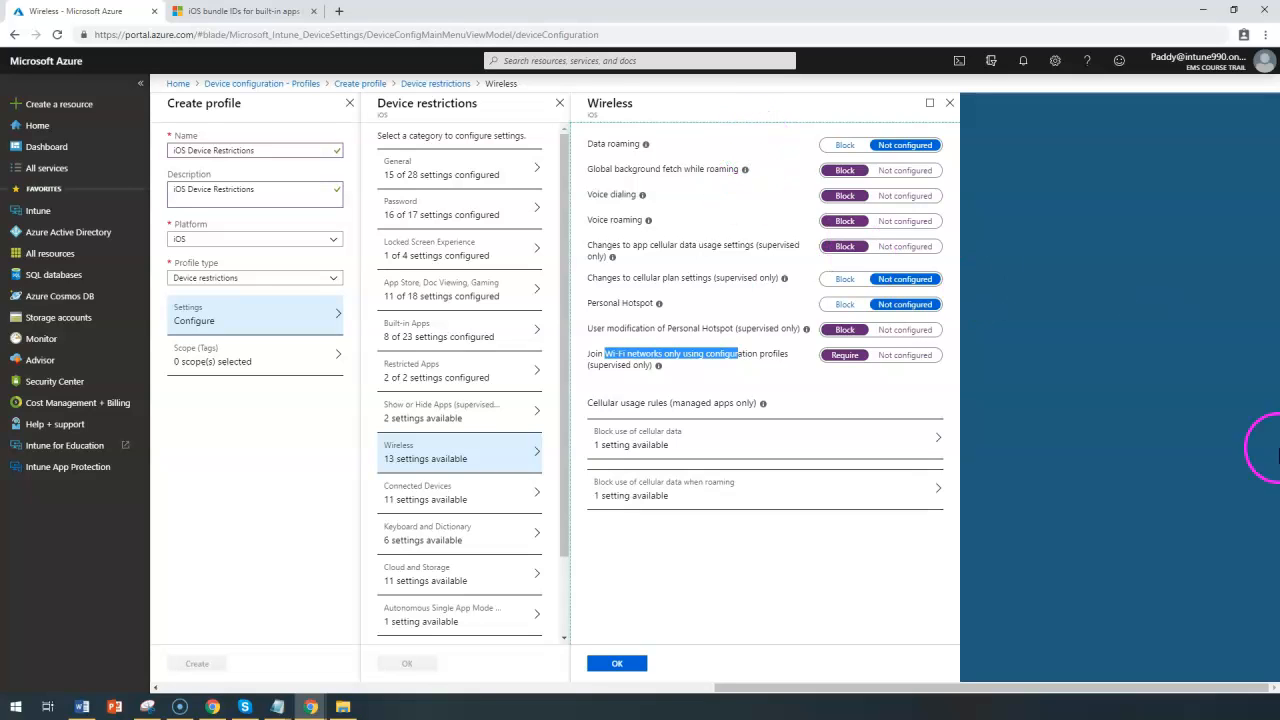
# Set the cellular usage rule Block use of cellular data when roaming to All managed apps and confirm it
pyautogui.moveTo(582, 400); pyautogui.dragTo(660, 537)
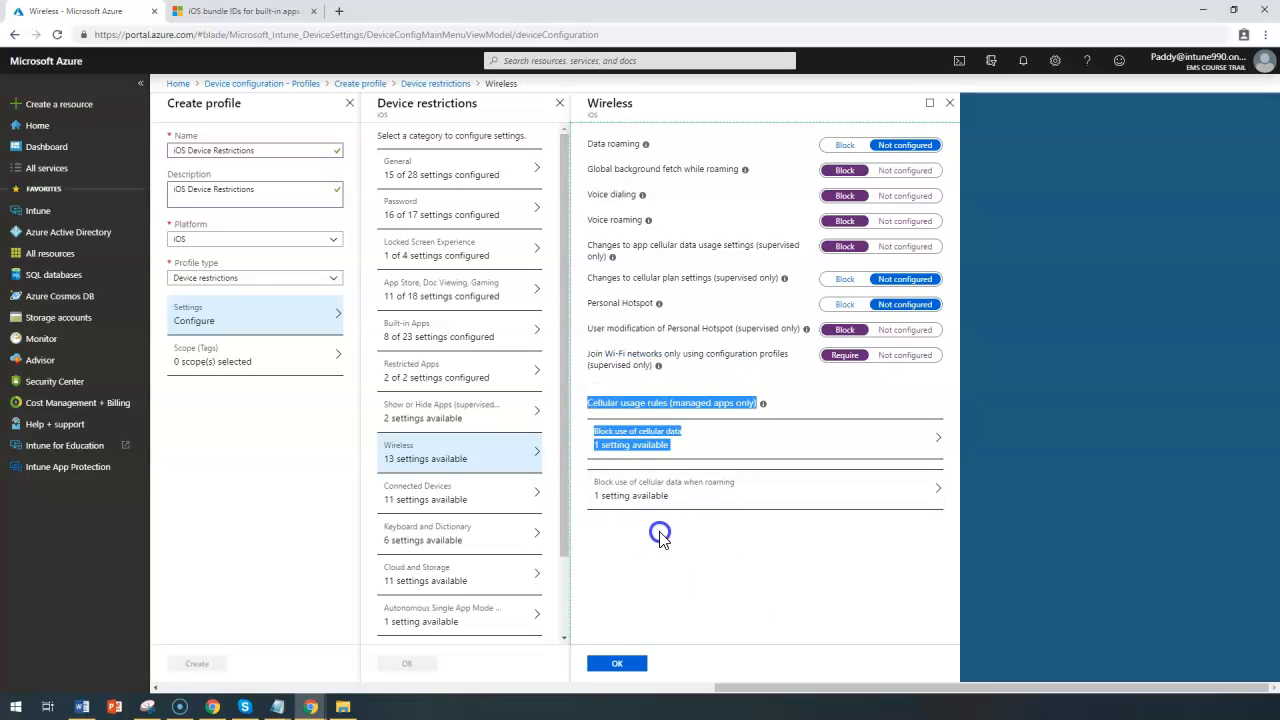
pyautogui.click(771, 489)
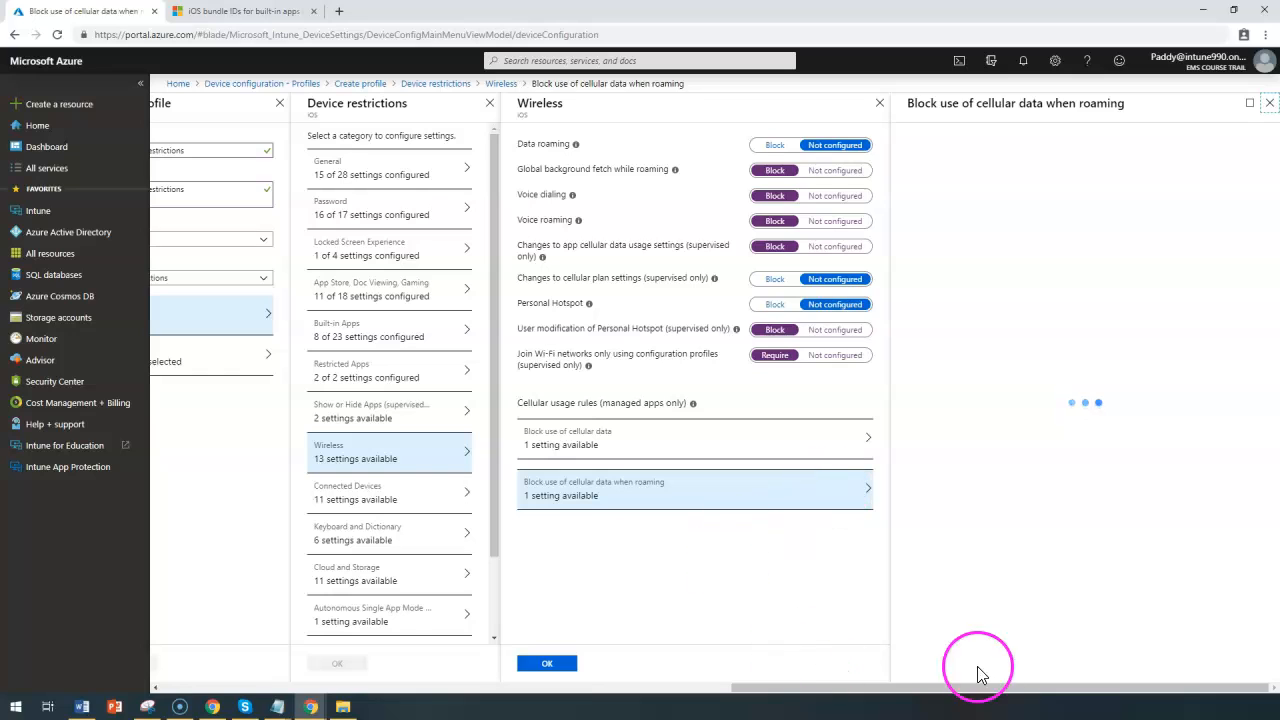
pyautogui.click(1192, 172)
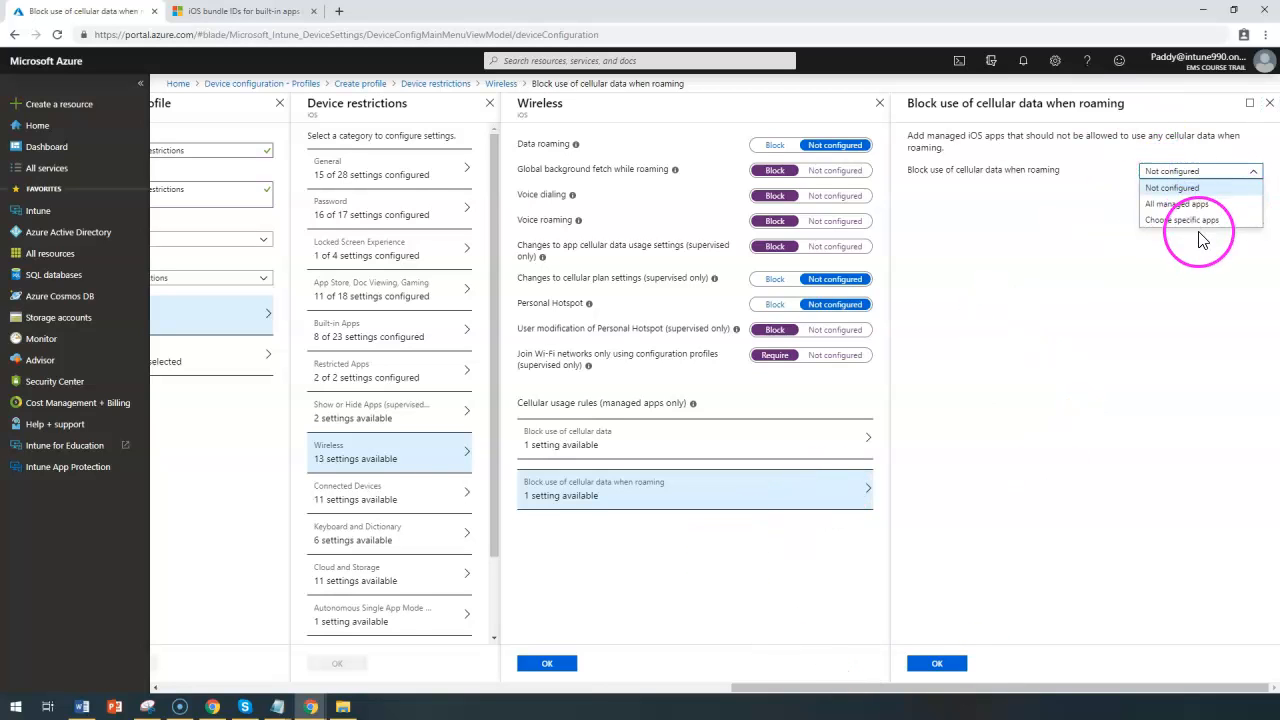
pyautogui.click(1180, 204)
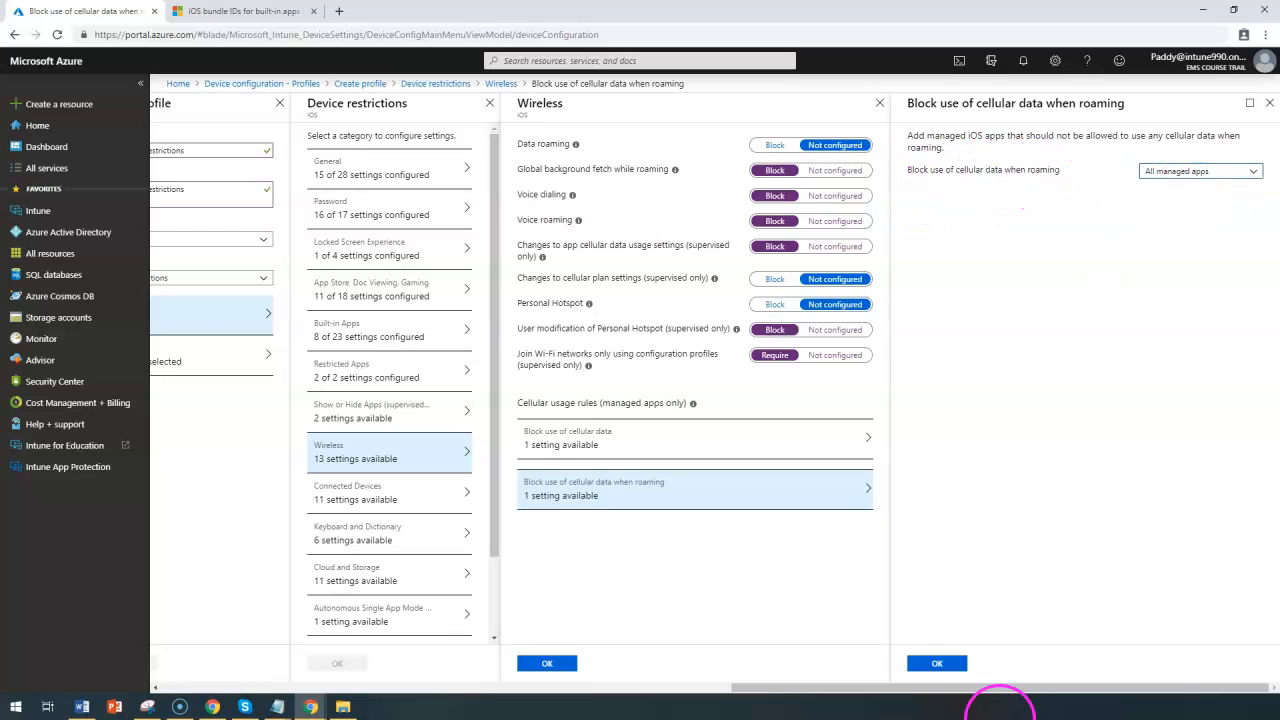
pyautogui.click(940, 663)
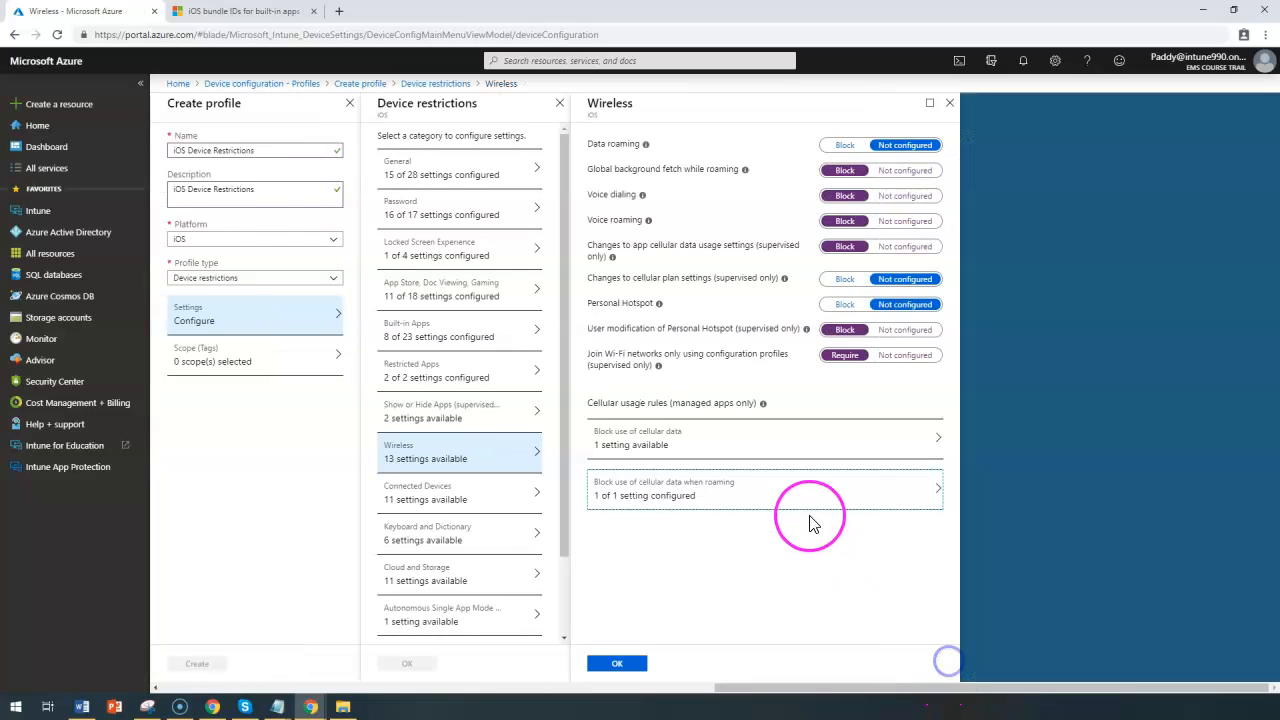
# Try the Choose specific apps option for Block use of cellular data, browse the store app list, and close without saving
pyautogui.click(783, 453)
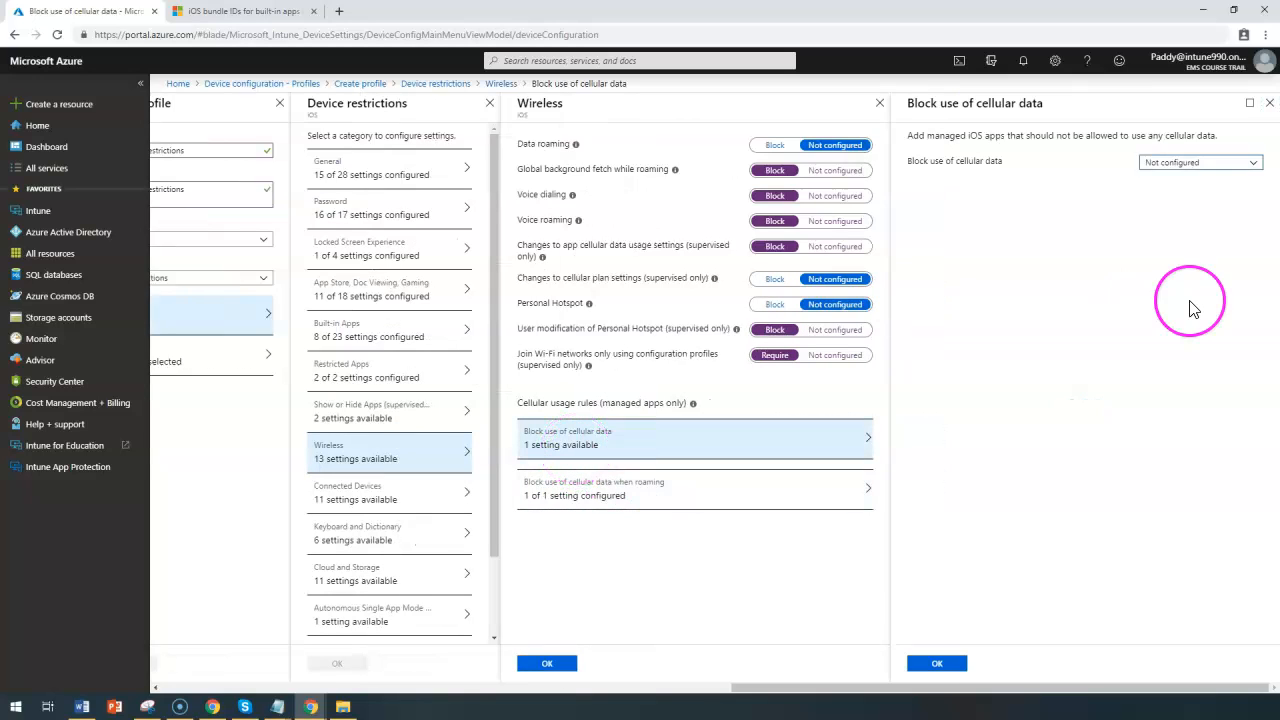
pyautogui.click(1198, 164)
pyautogui.click(1198, 211)
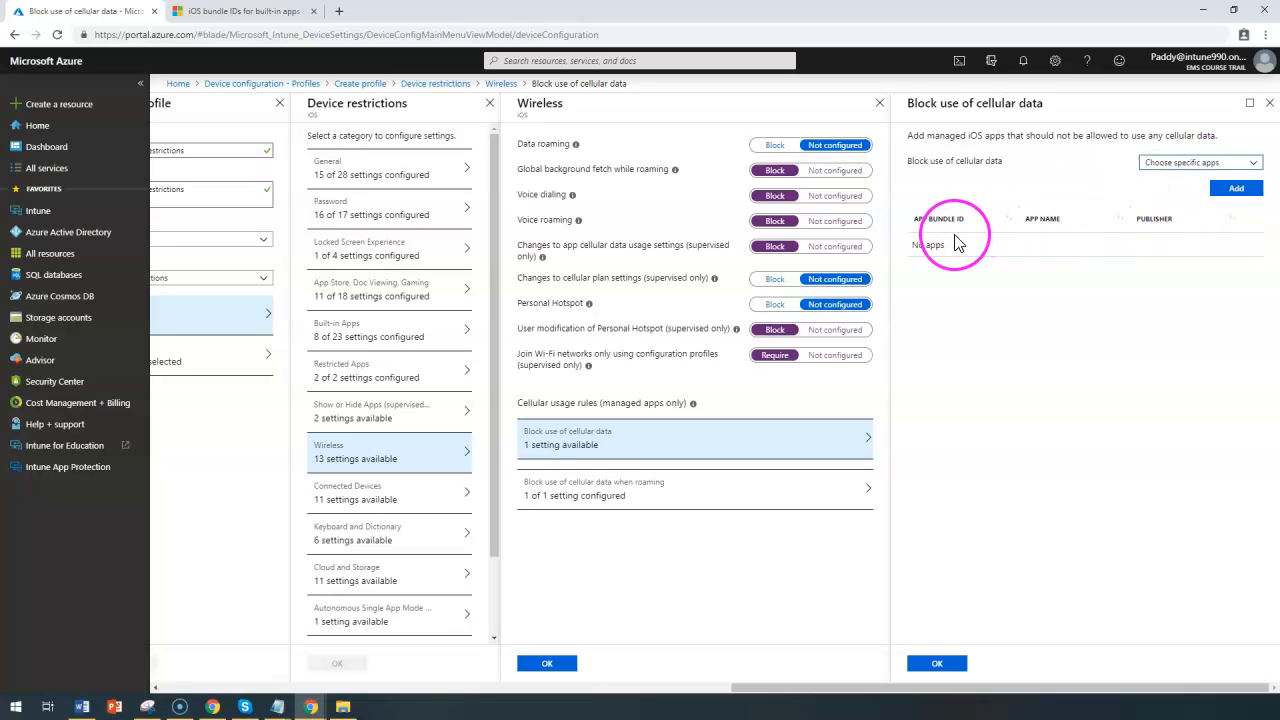
pyautogui.click(1247, 189)
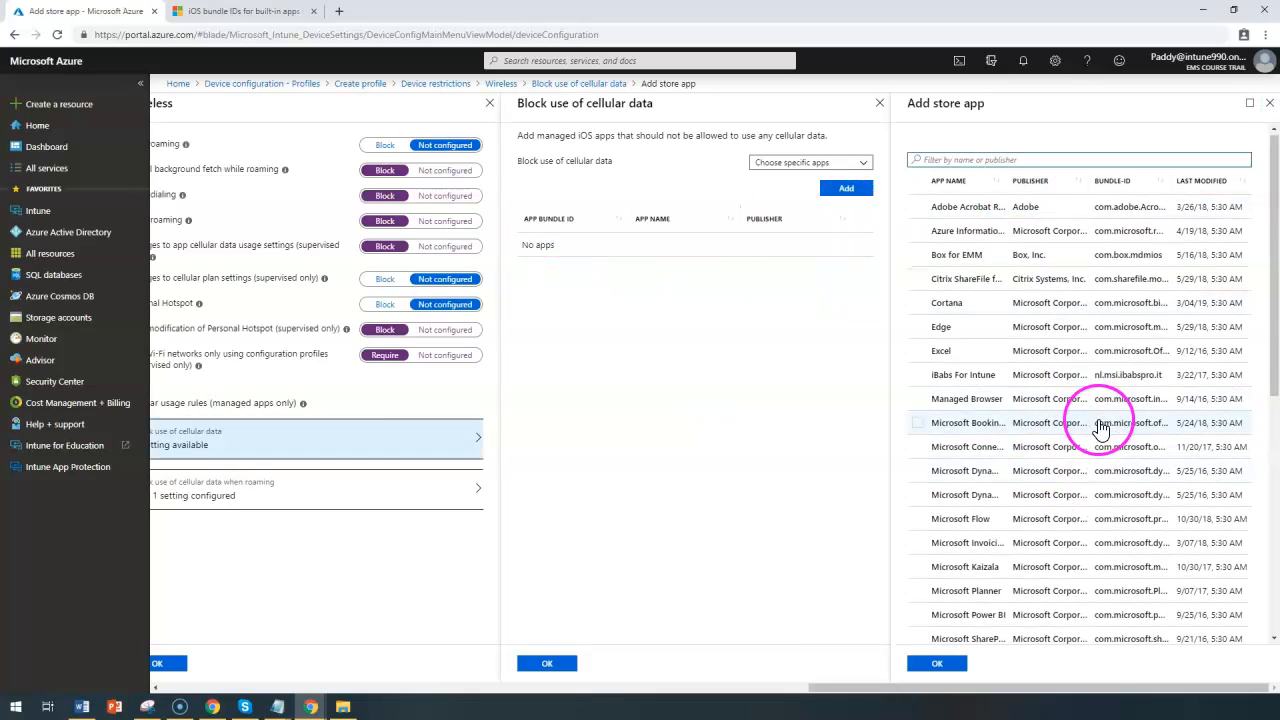
pyautogui.scroll(-5, 1075, 437)
pyautogui.scroll(5, 1050, 590)
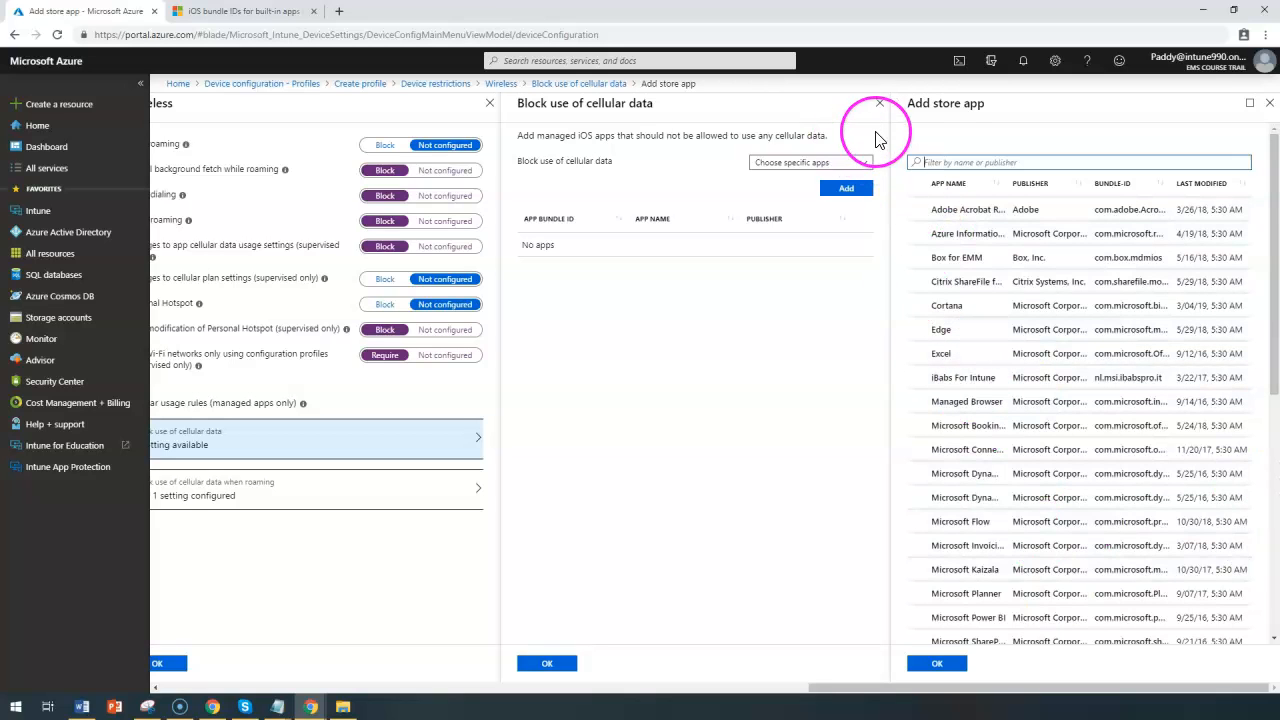
pyautogui.click(1269, 103)
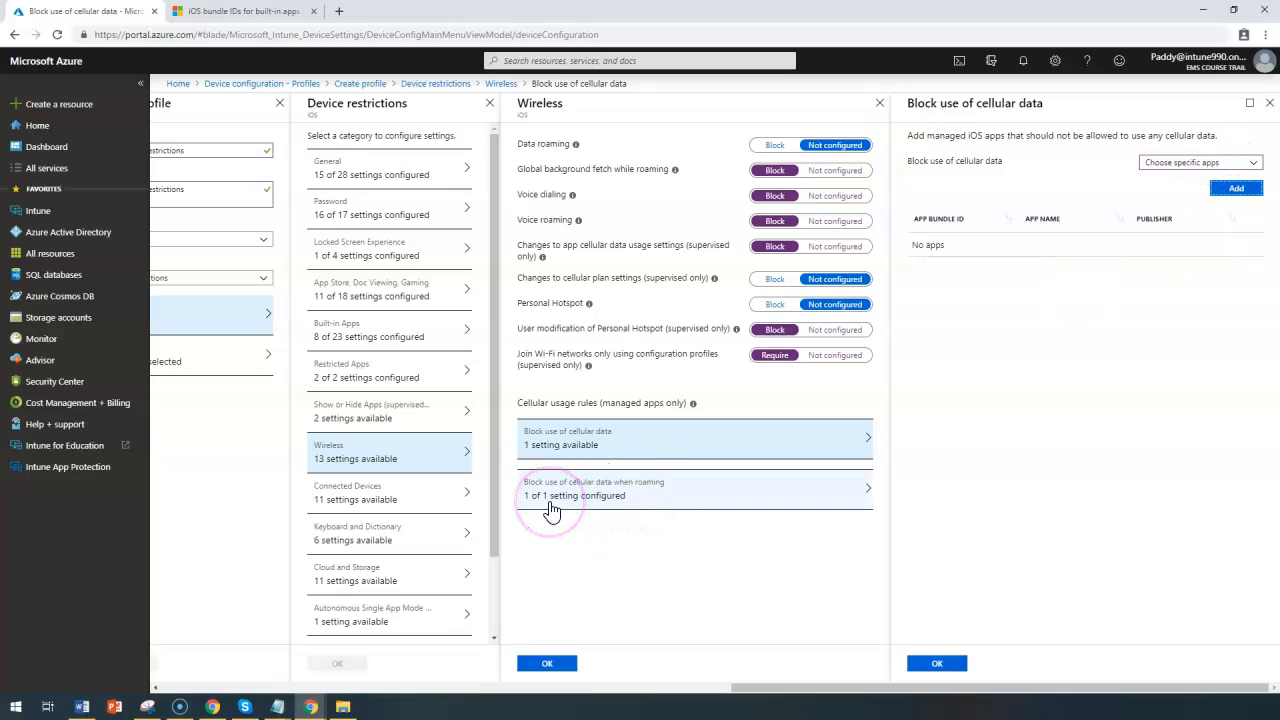
pyautogui.click(1269, 103)
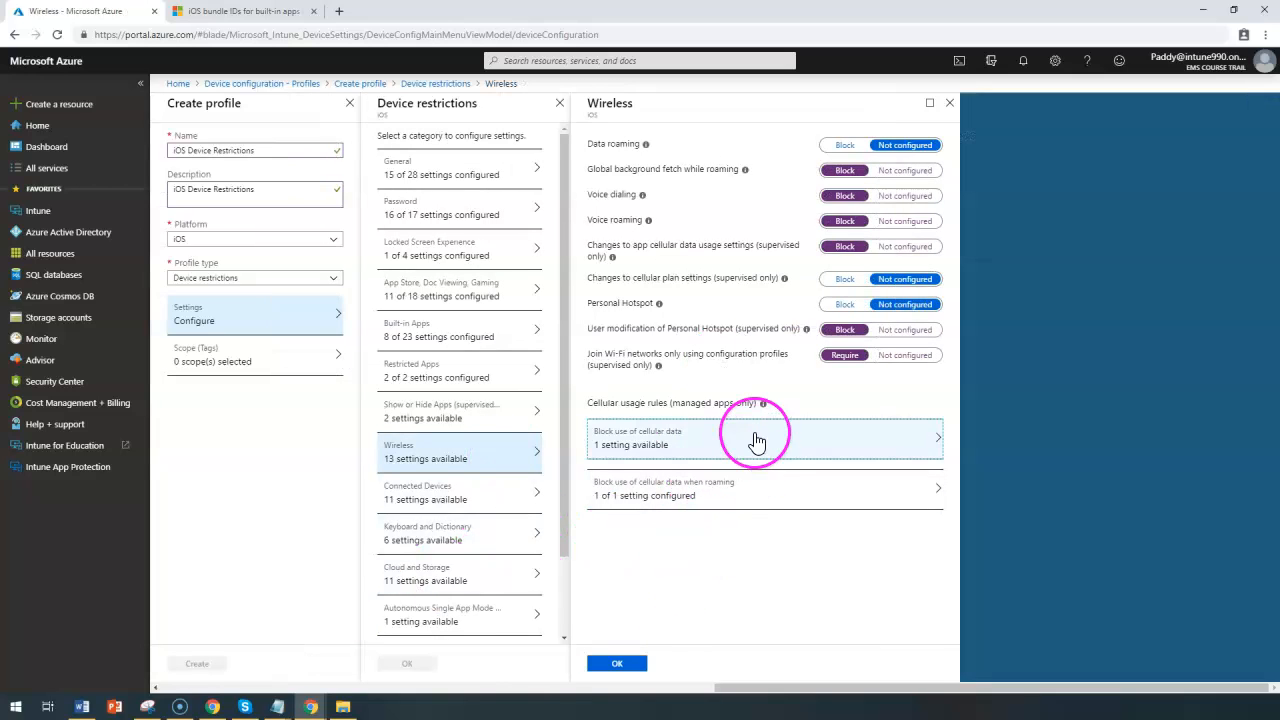
# Save the Wireless settings, and block AirDrop and Apple Watch pairing in the Connected Devices category
pyautogui.click(612, 665)
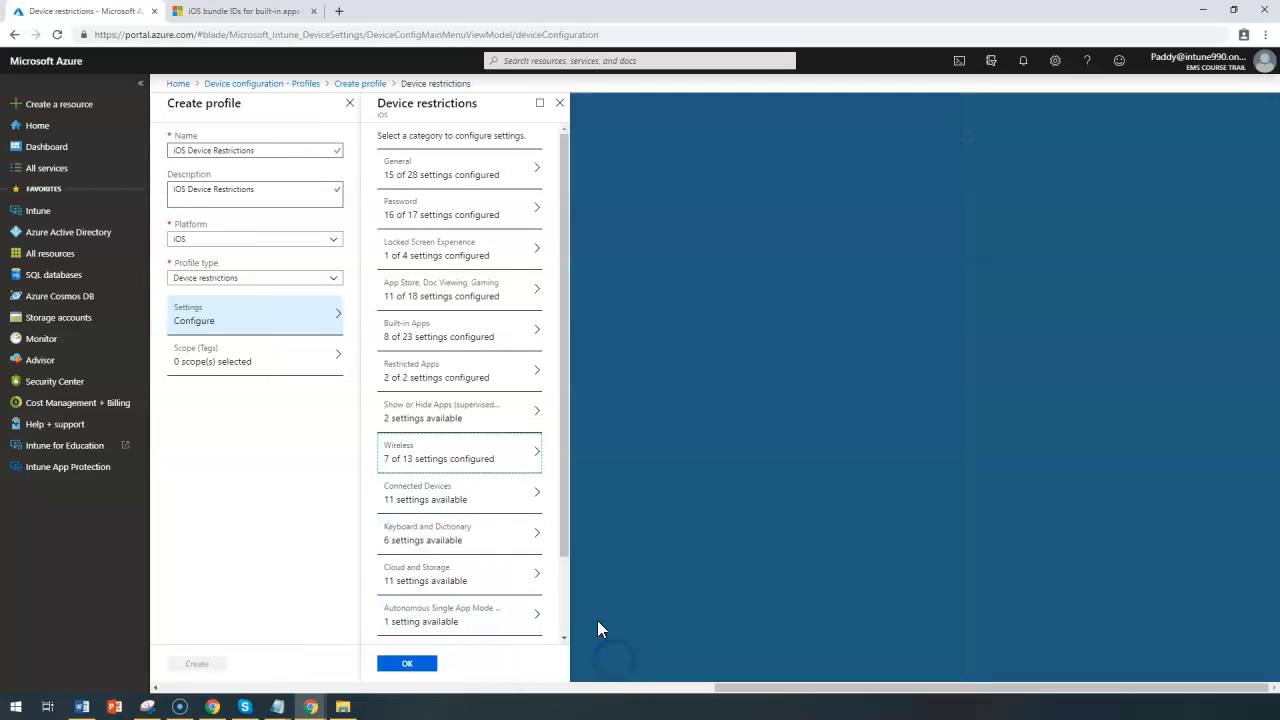
pyautogui.click(424, 508)
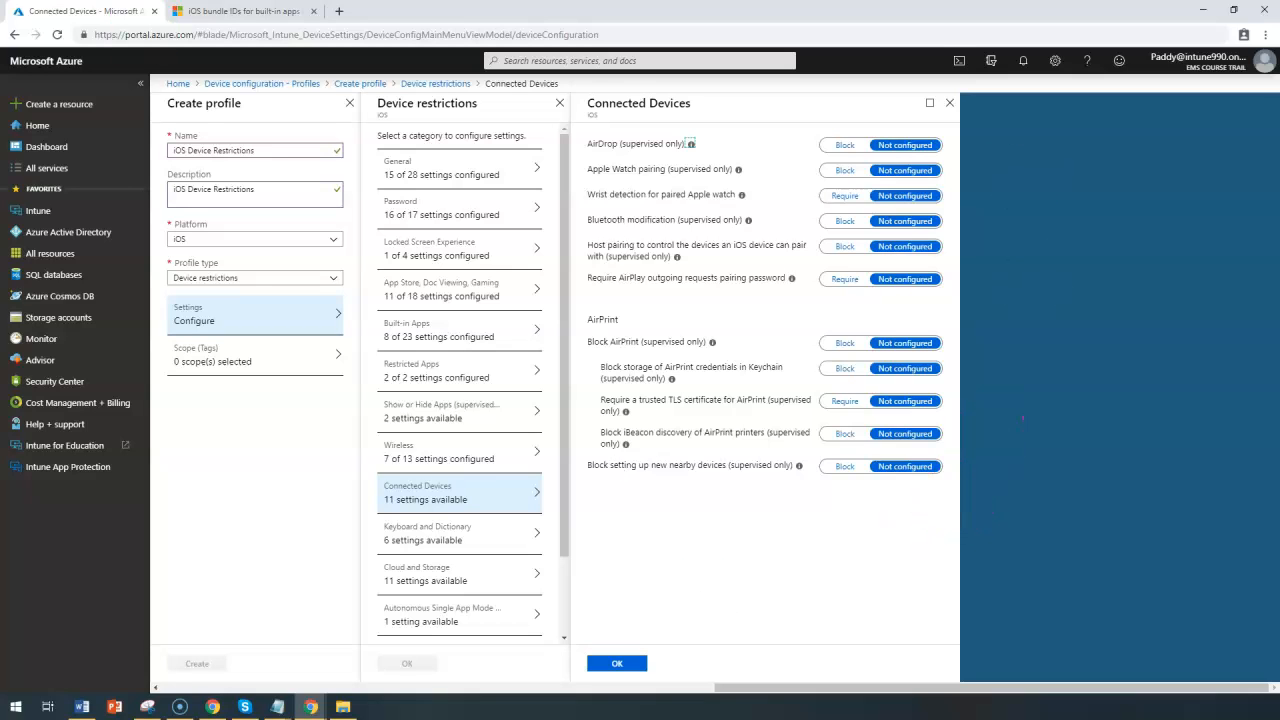
pyautogui.moveTo(624, 143); pyautogui.dragTo(690, 143)
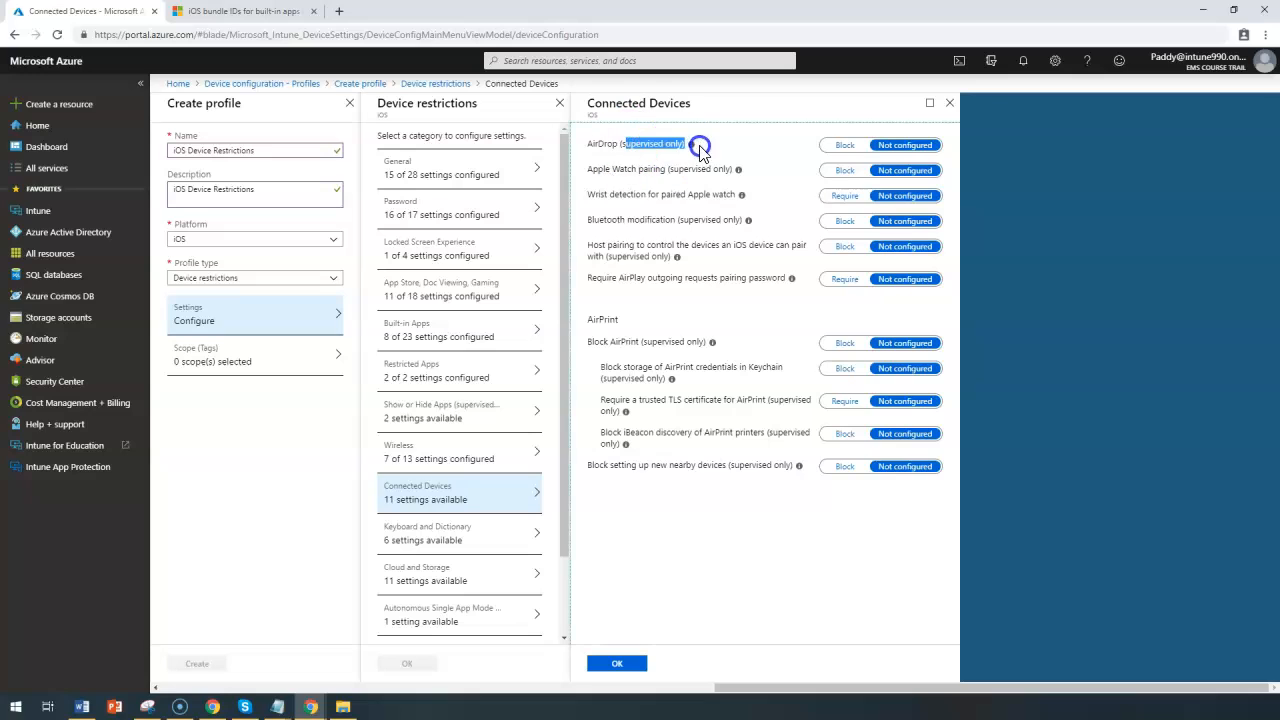
pyautogui.click(841, 150)
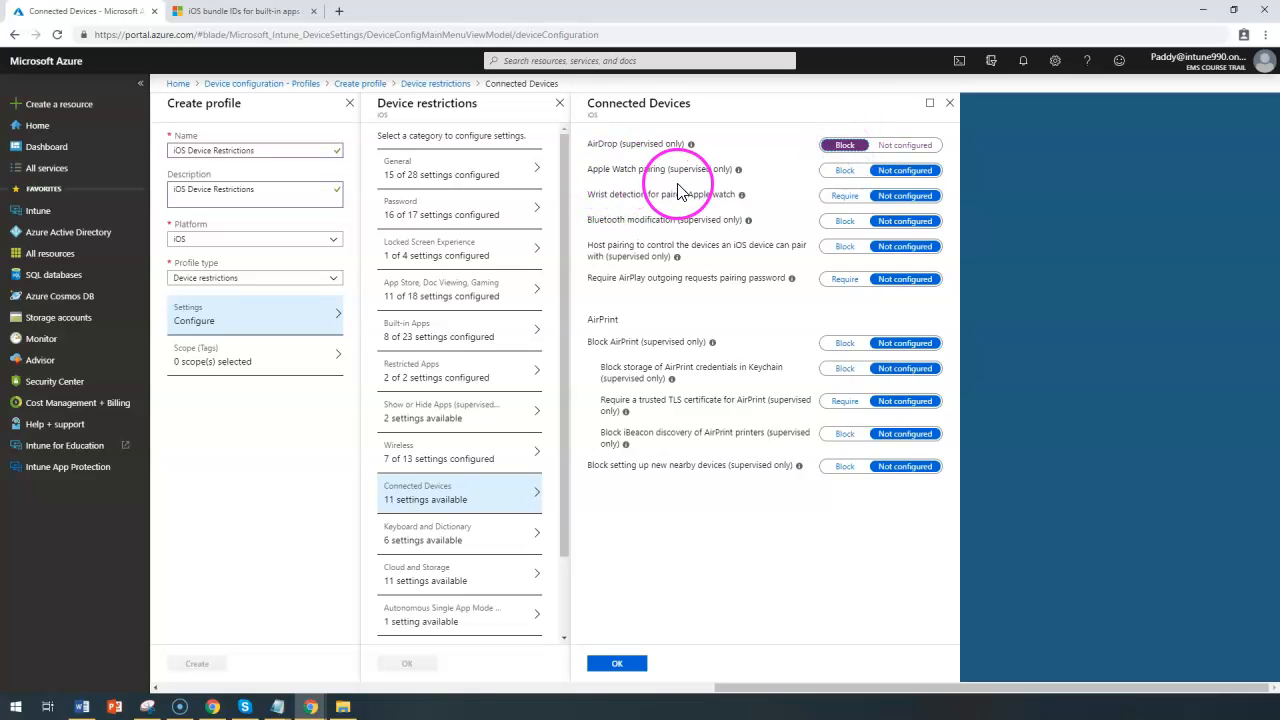
pyautogui.click(843, 170)
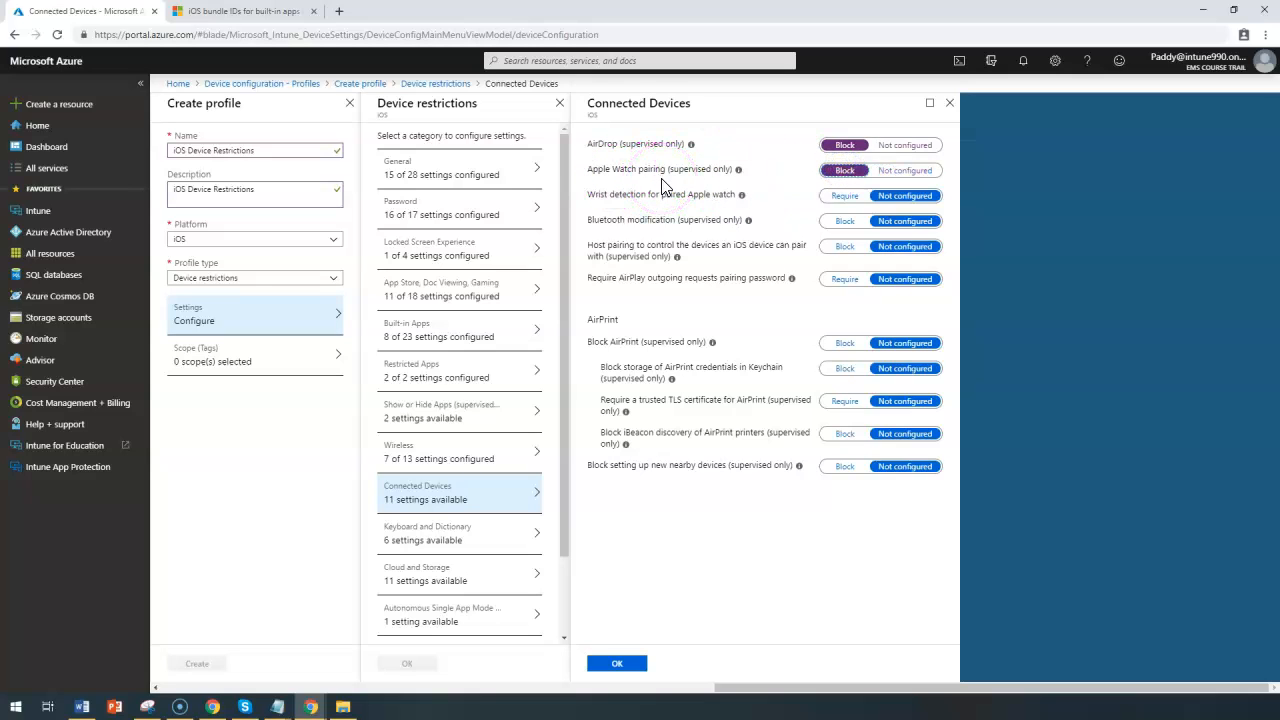
pyautogui.moveTo(588, 194); pyautogui.dragTo(737, 203)
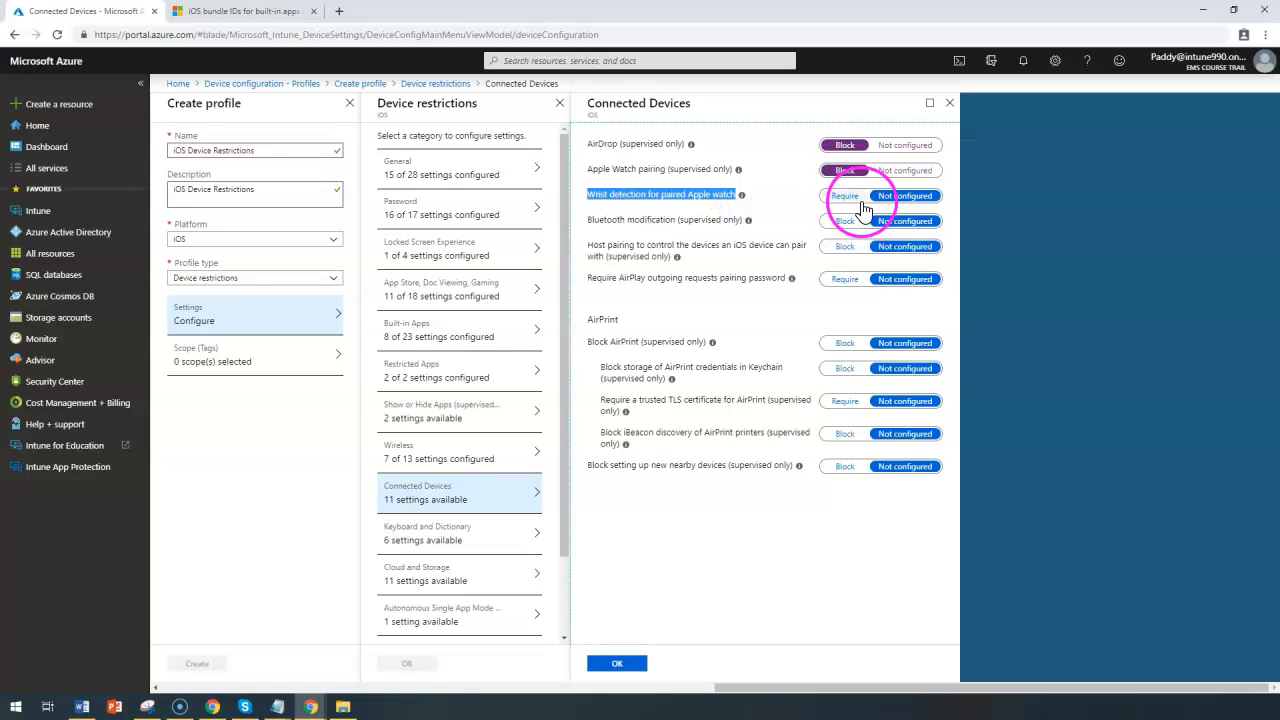
pyautogui.moveTo(603, 220); pyautogui.dragTo(672, 219)
pyautogui.moveTo(613, 258)
pyautogui.mouseDown()
pyautogui.moveTo(600, 246)
pyautogui.moveTo(790, 262)
pyautogui.moveTo(803, 251)
pyautogui.moveTo(633, 248)
pyautogui.mouseUp()
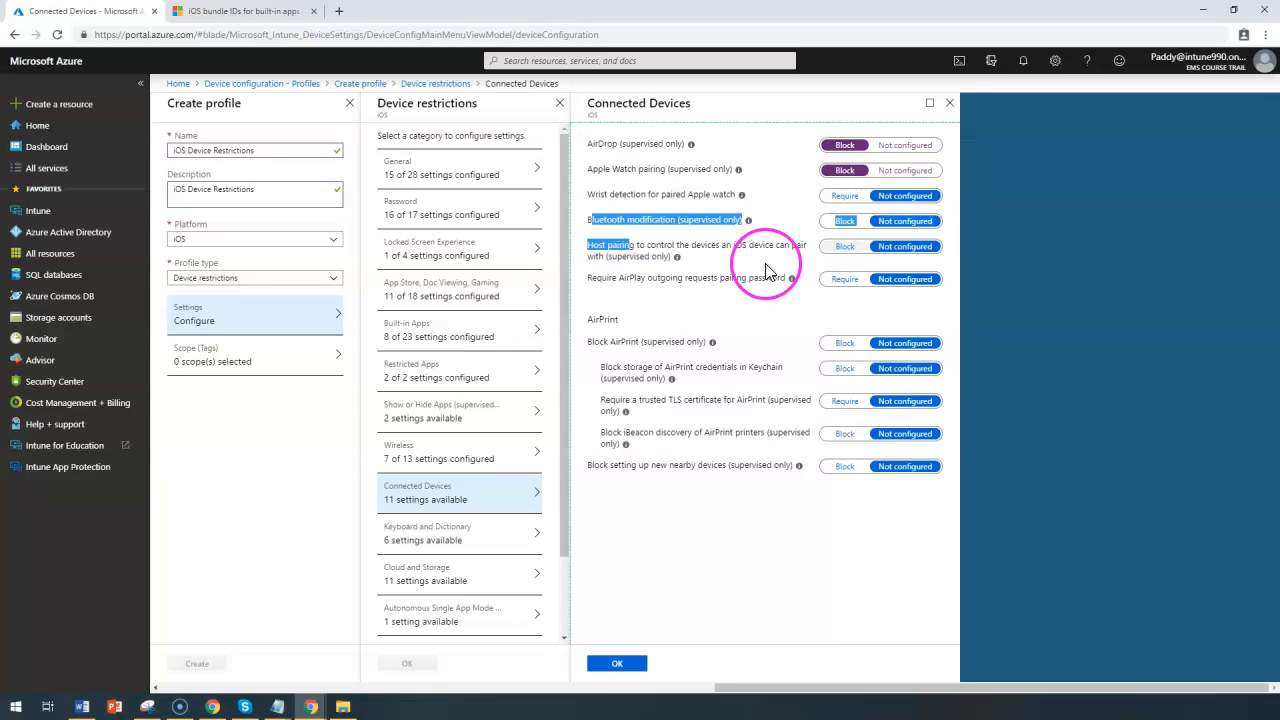
# Review the AirPlay and AirPrint options, block iBeacon discovery of AirPrint printers, and save the Connected Devices settings
pyautogui.click(631, 277)
pyautogui.moveTo(631, 277); pyautogui.dragTo(789, 280)
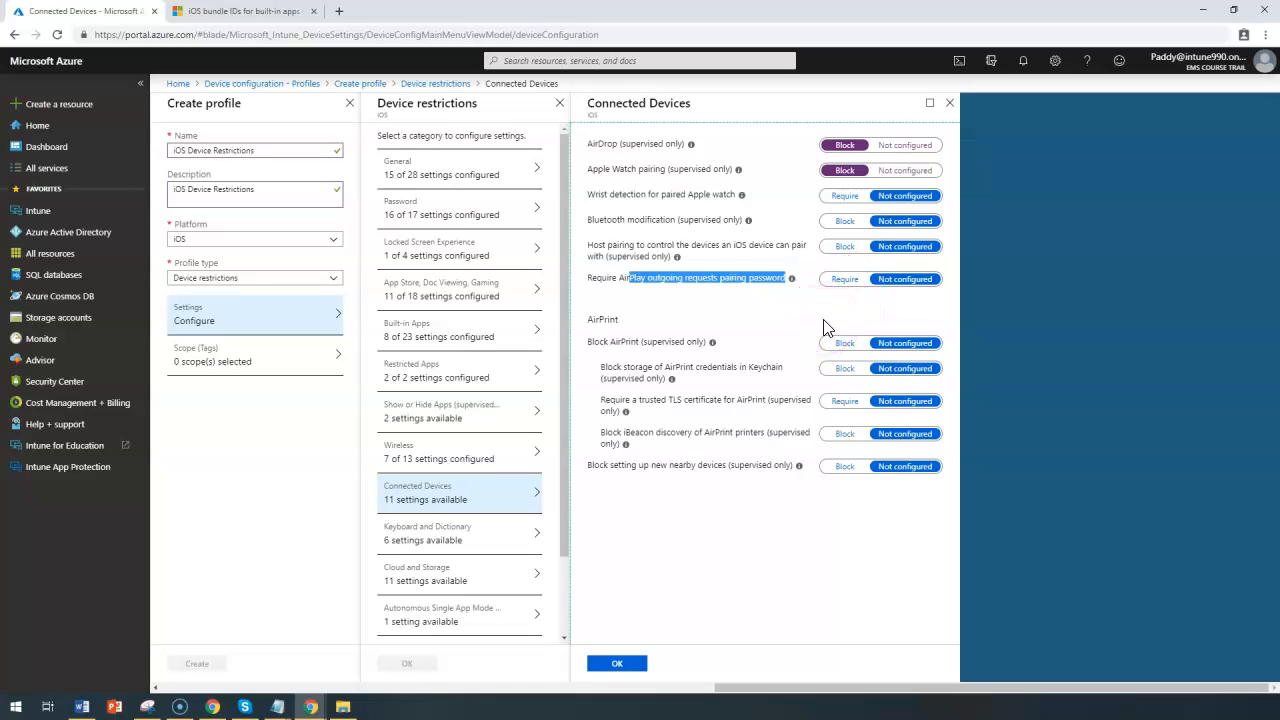
pyautogui.moveTo(609, 342); pyautogui.dragTo(776, 378)
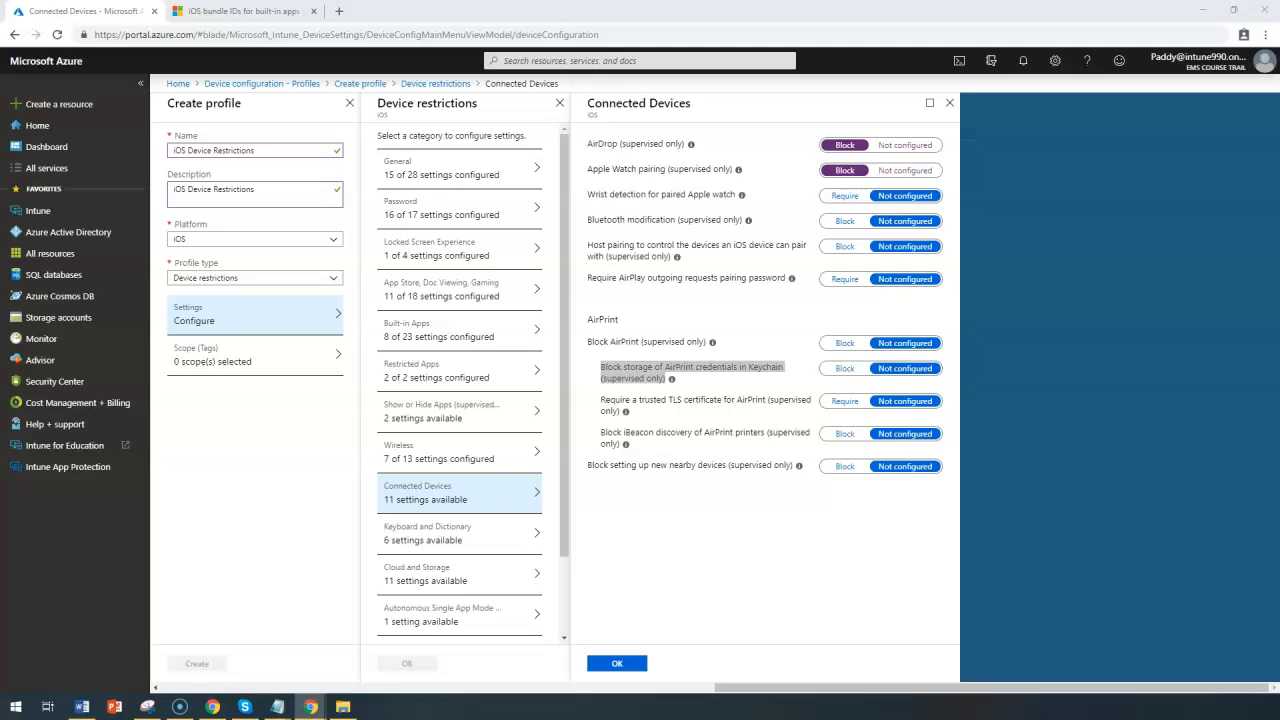
pyautogui.tripleClick(635, 400)
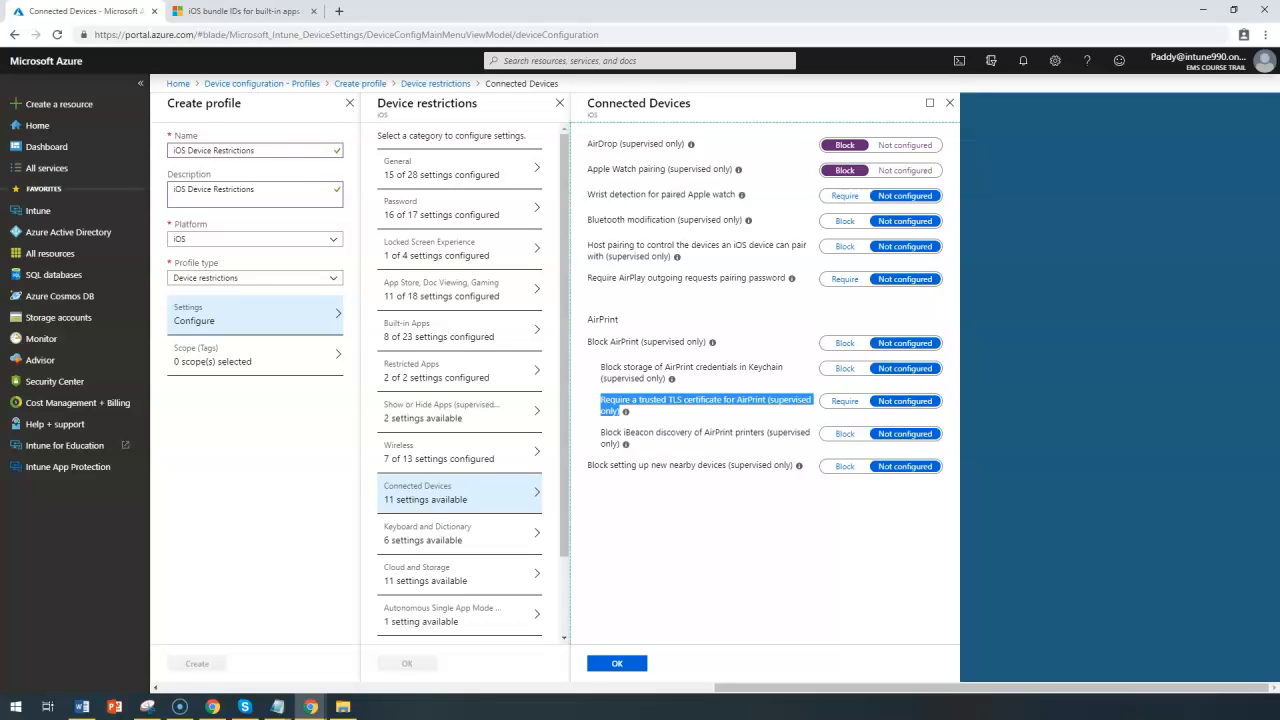
pyautogui.tripleClick(681, 430)
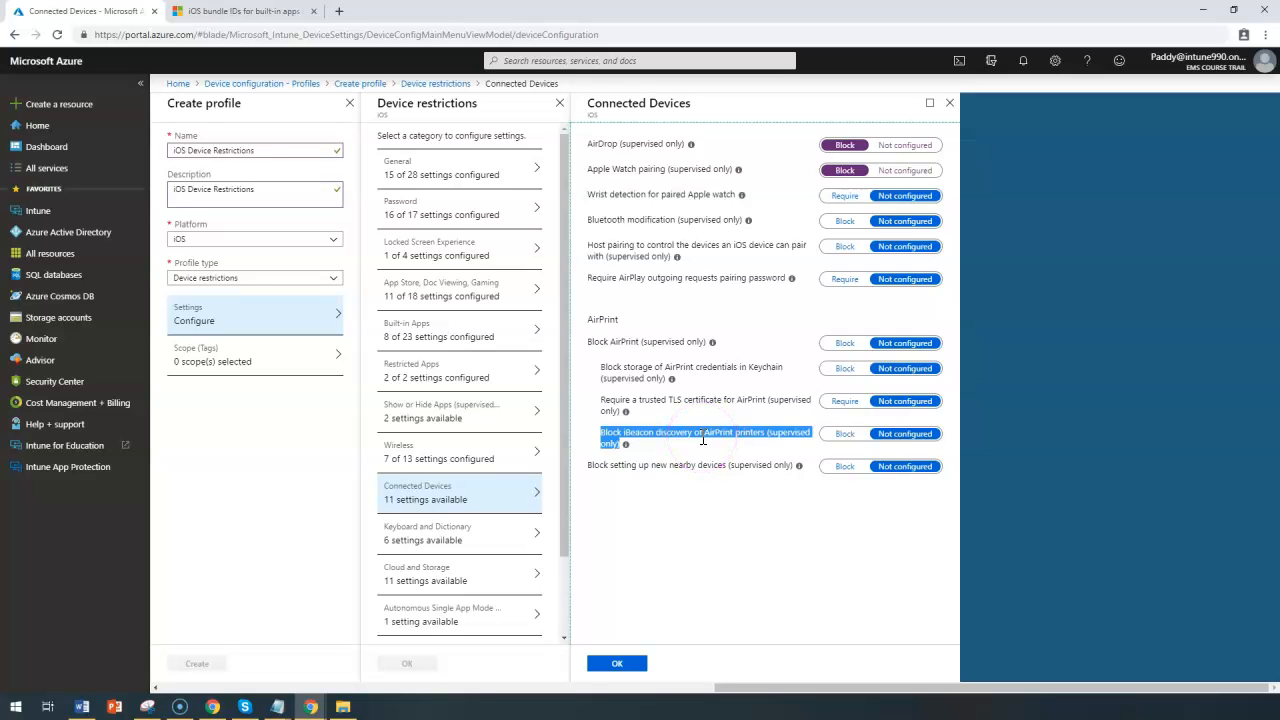
pyautogui.click(858, 438)
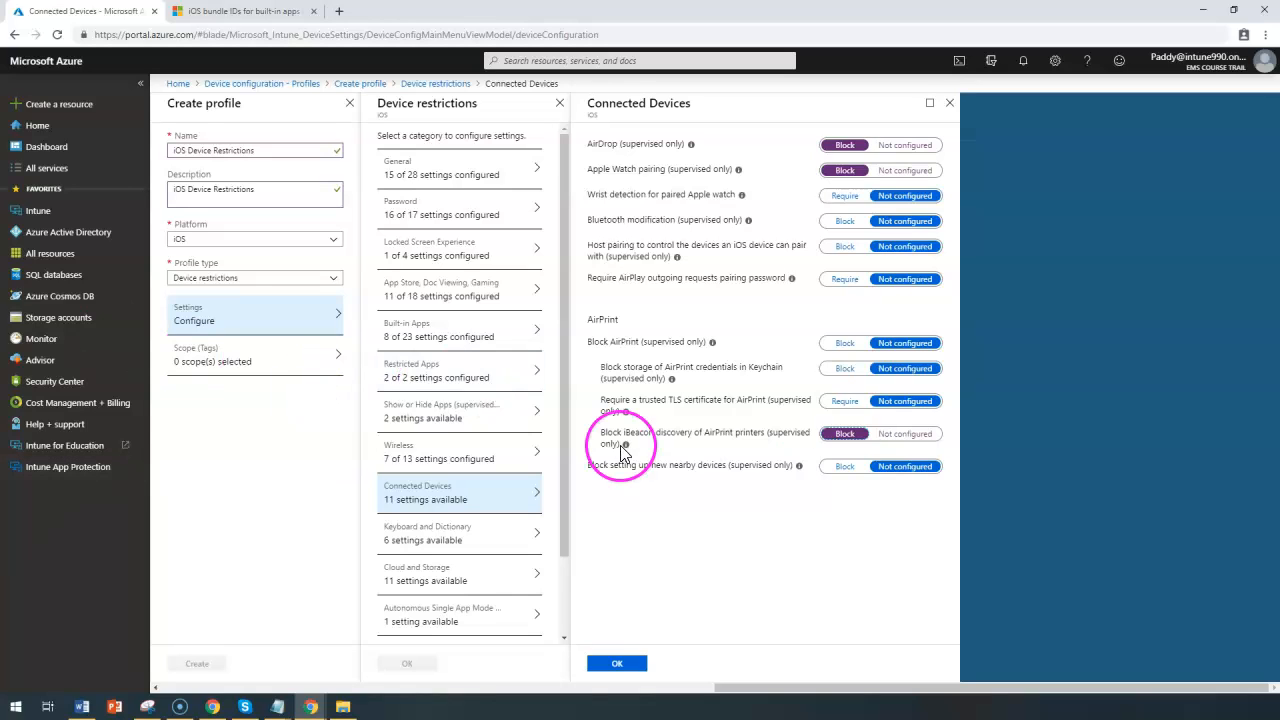
pyautogui.moveTo(599, 470); pyautogui.dragTo(722, 470)
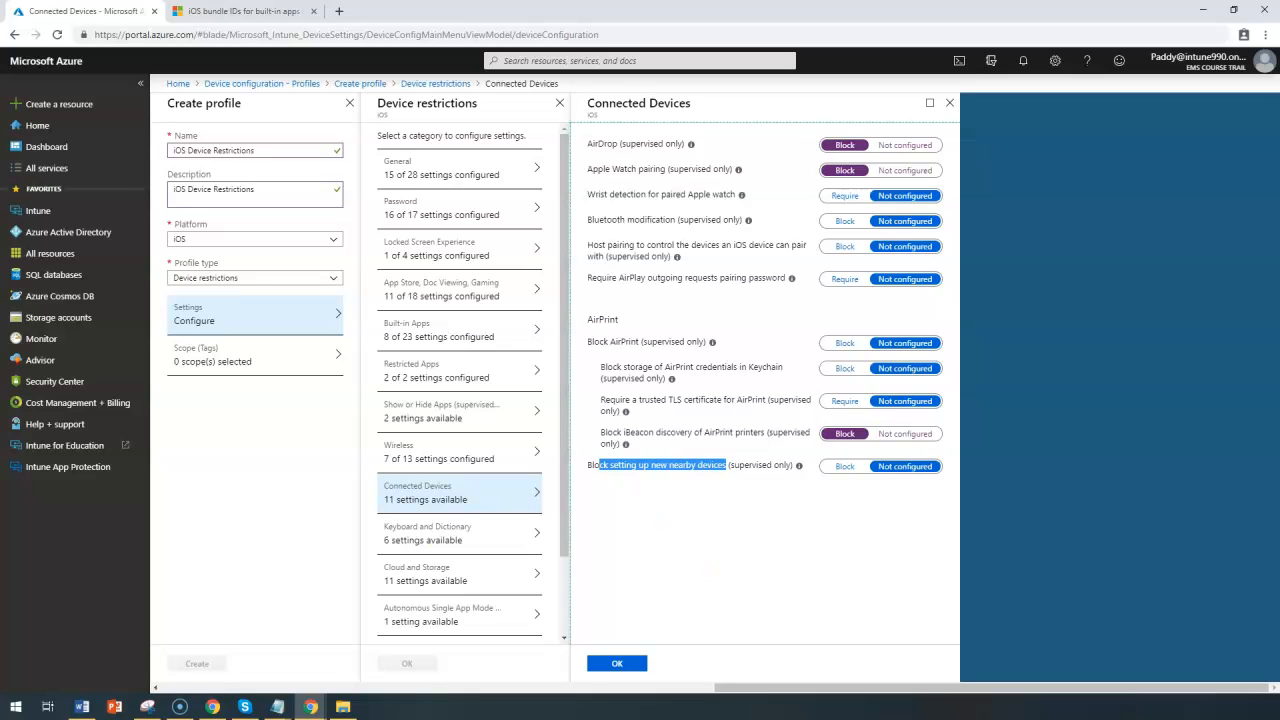
pyautogui.tripleClick(696, 470)
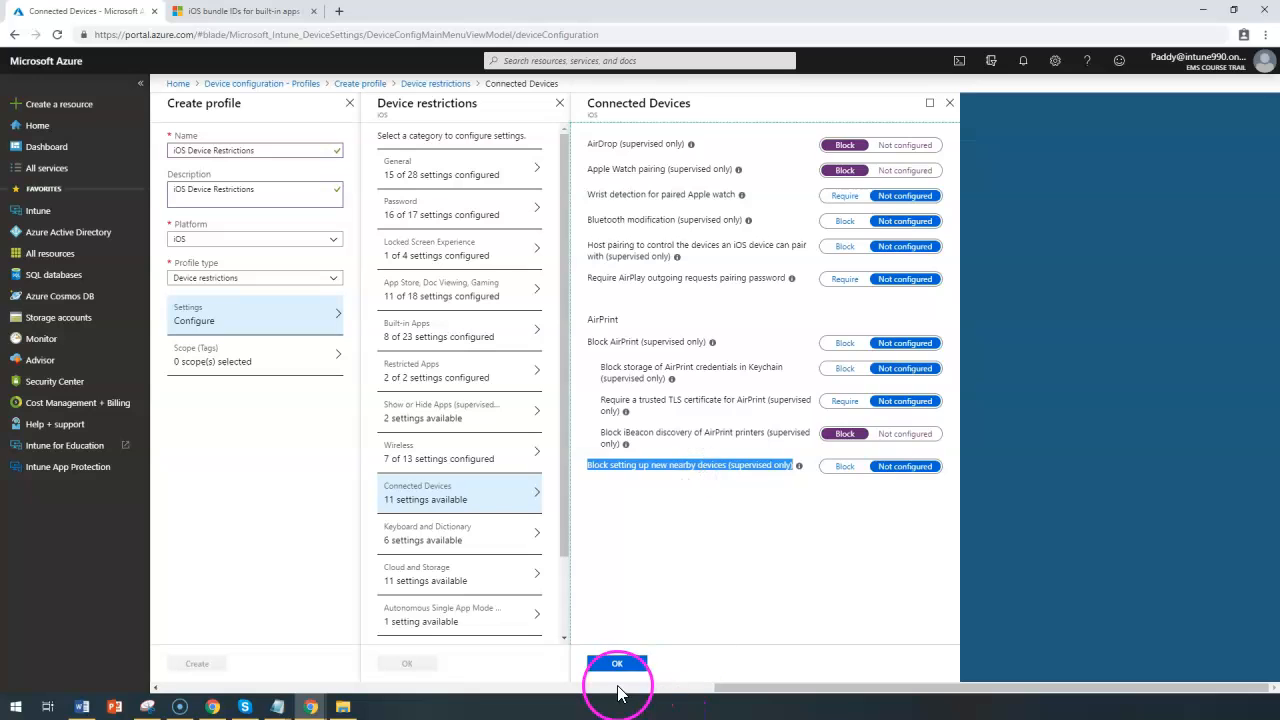
pyautogui.click(619, 663)
# Review the Keyboard and Dictionary restrictions, try Block for Dictation, and close the category with everything set to Not configured
pyautogui.click(446, 532)
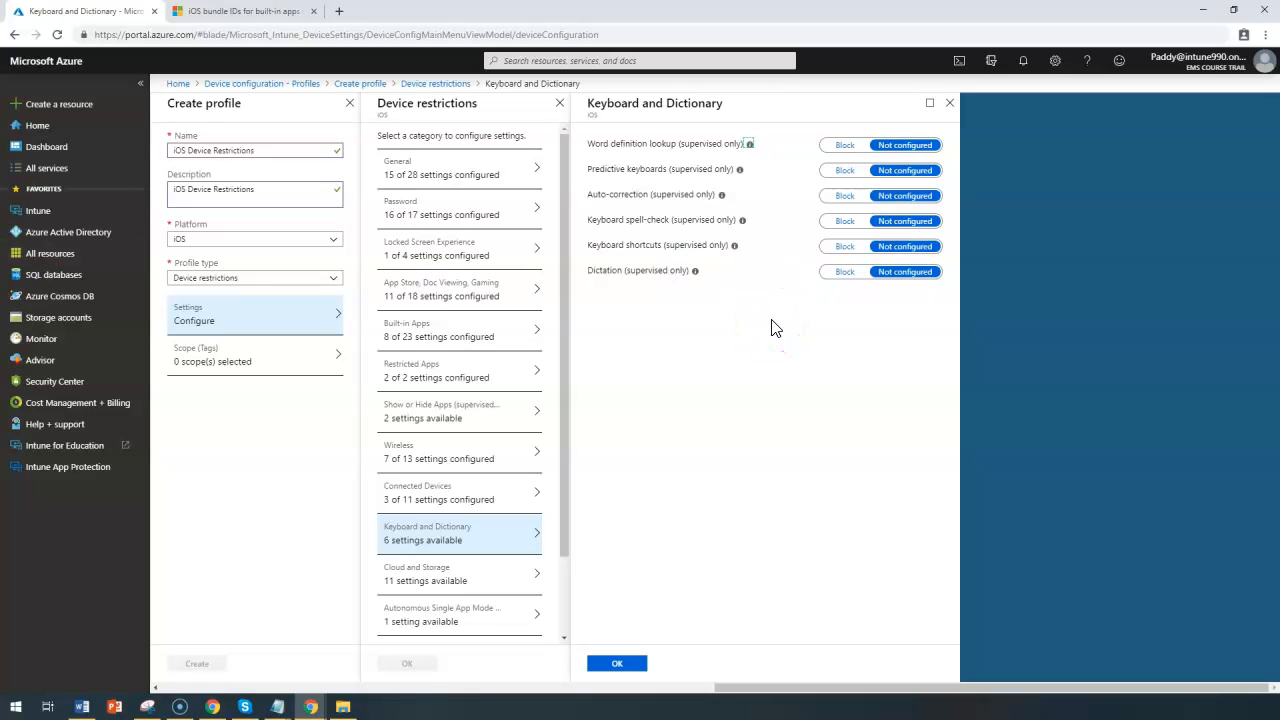
pyautogui.click(596, 147)
pyautogui.doubleClick(705, 144)
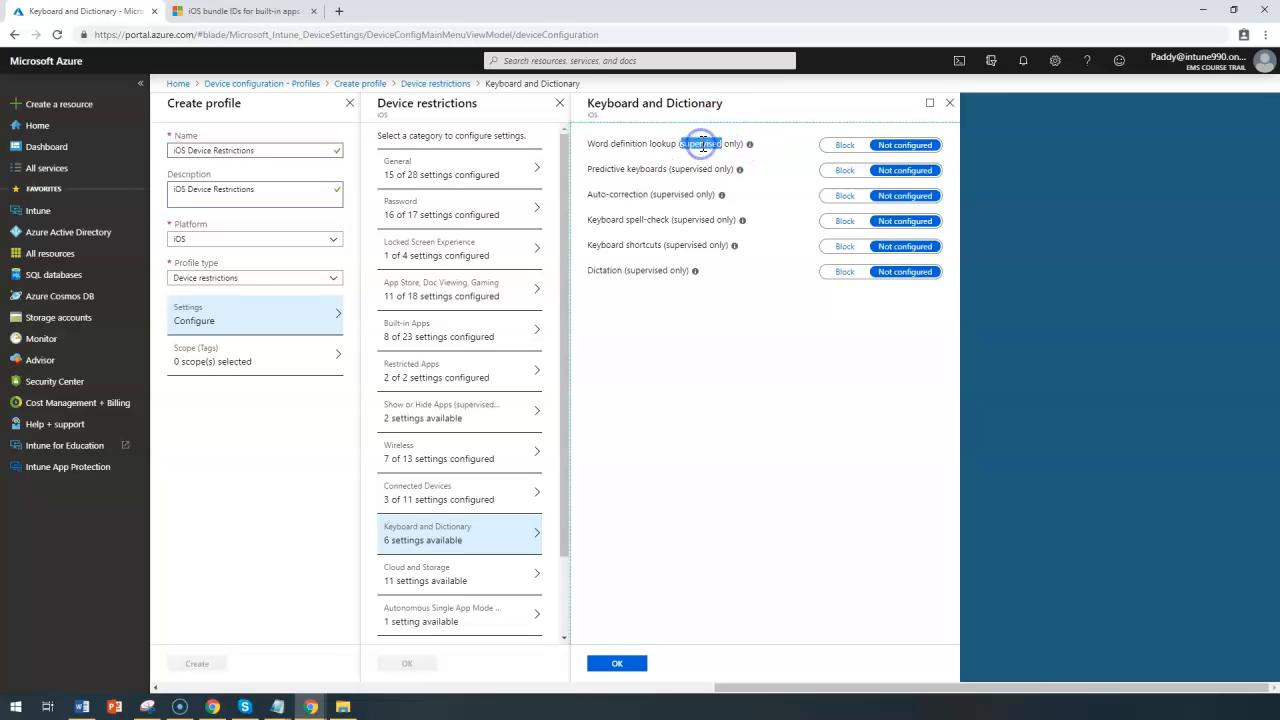
pyautogui.click(721, 196)
pyautogui.moveTo(620, 144); pyautogui.dragTo(683, 285)
pyautogui.click(727, 317)
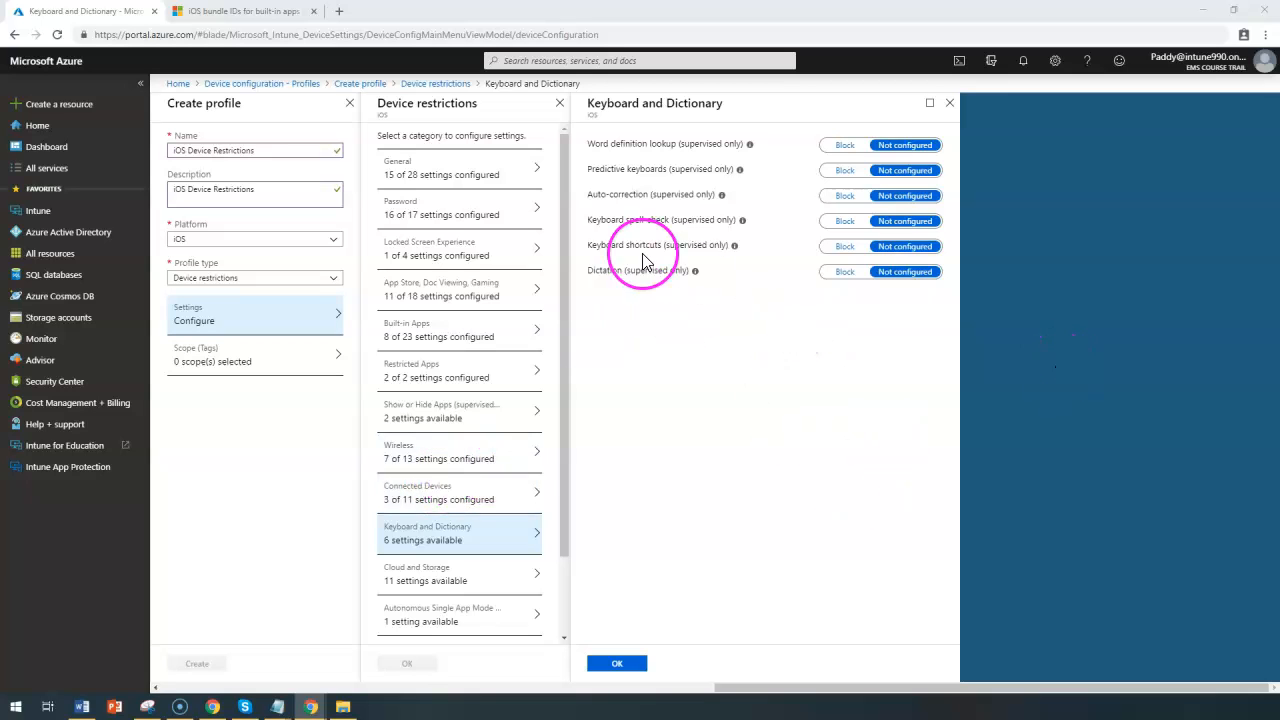
pyautogui.click(845, 271)
pyautogui.click(887, 272)
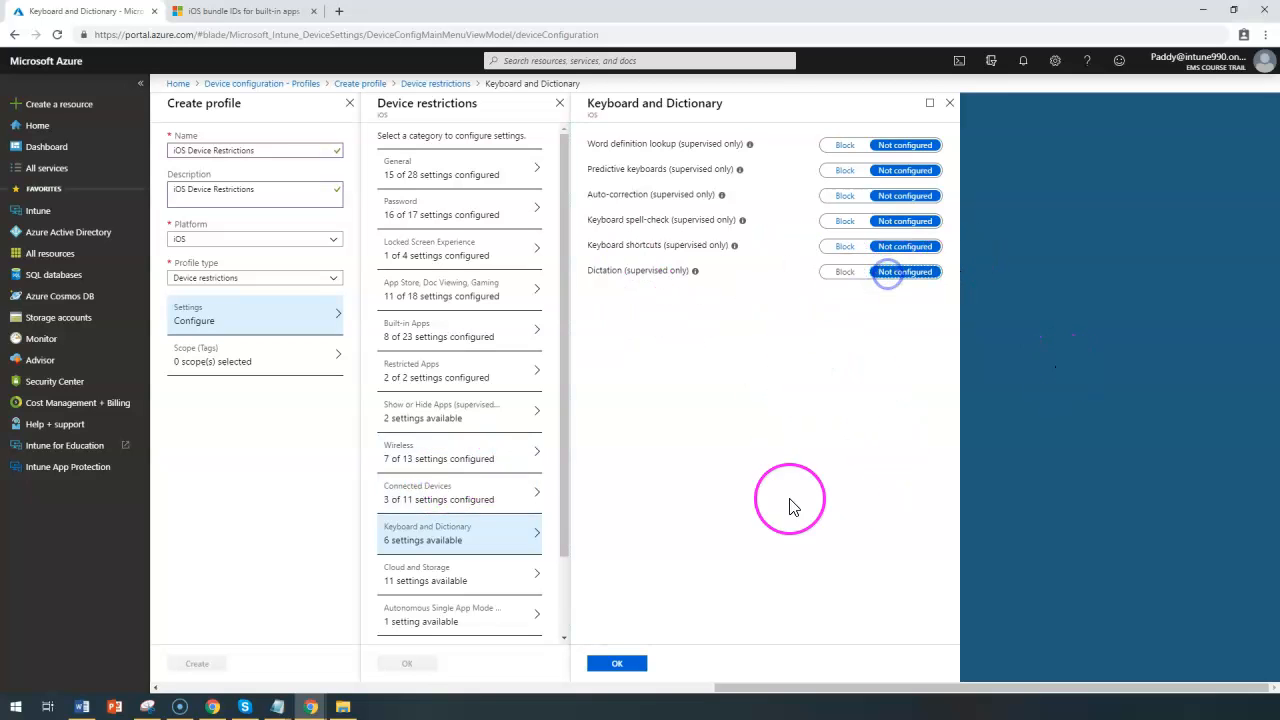
pyautogui.click(616, 663)
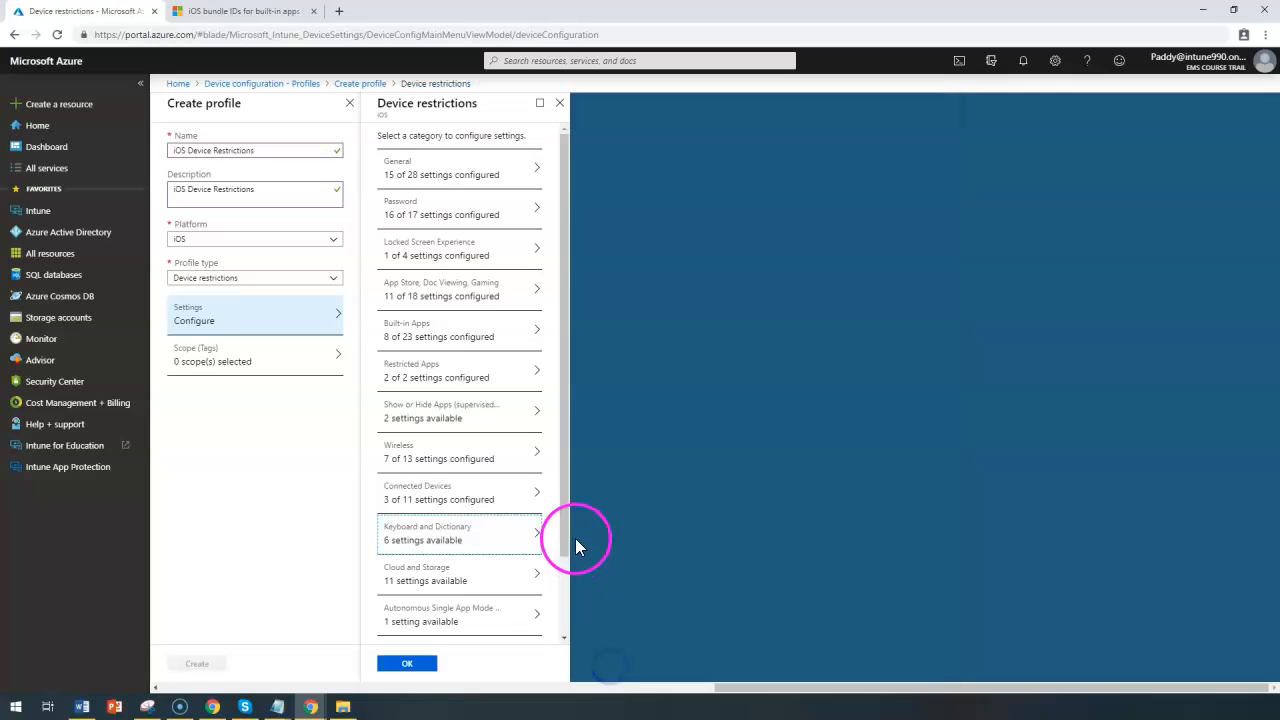
# Examine the Cloud and Storage restrictions, from Backup to iCloud through enterprise book metadata sync, and close the category without changes
pyautogui.moveTo(567, 532); pyautogui.dragTo(563, 614)
pyautogui.click(432, 498)
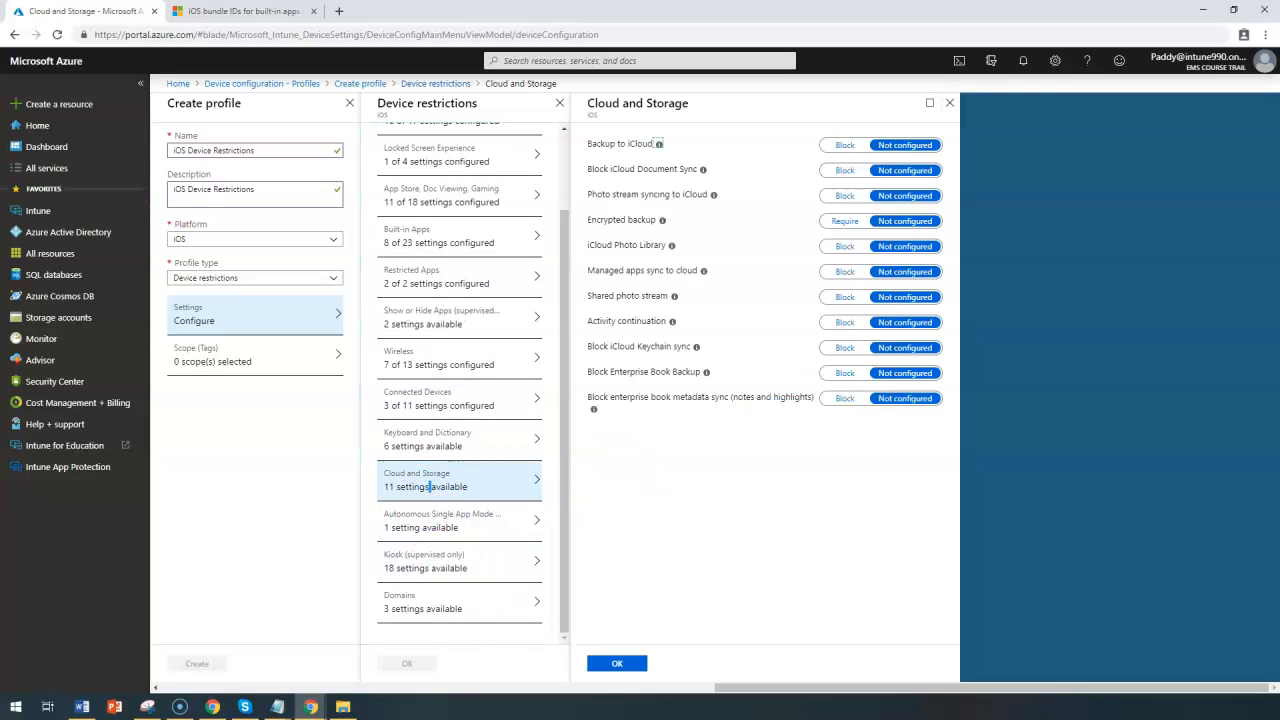
pyautogui.moveTo(588, 147); pyautogui.dragTo(636, 147)
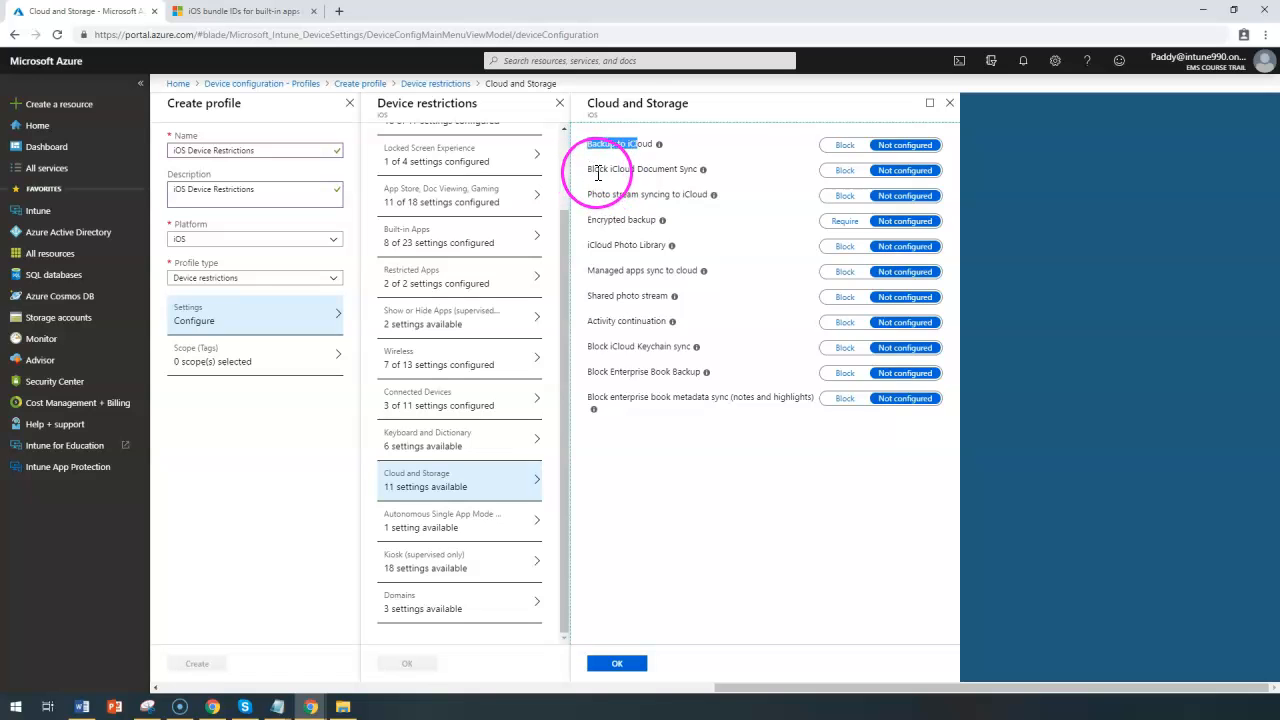
pyautogui.moveTo(596, 194); pyautogui.dragTo(683, 203)
pyautogui.moveTo(597, 220); pyautogui.dragTo(662, 218)
pyautogui.moveTo(588, 247); pyautogui.dragTo(675, 275)
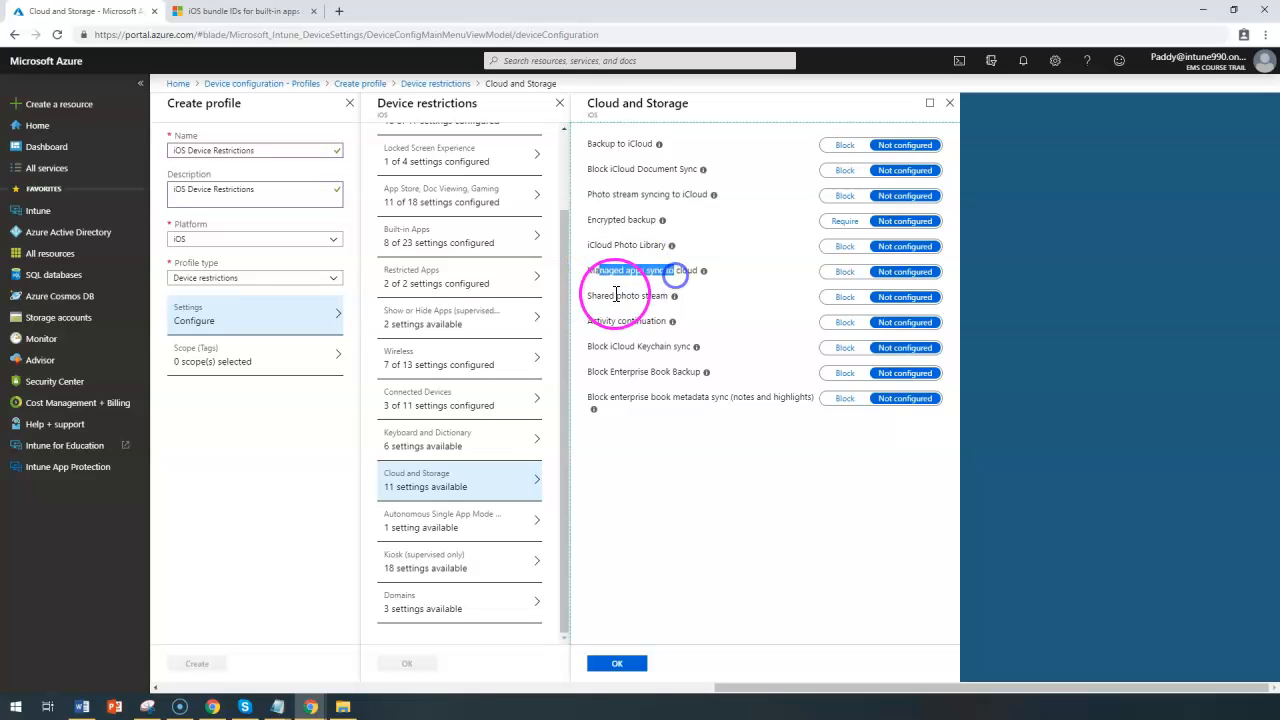
pyautogui.moveTo(590, 296); pyautogui.dragTo(657, 295)
pyautogui.moveTo(729, 434); pyautogui.dragTo(640, 129)
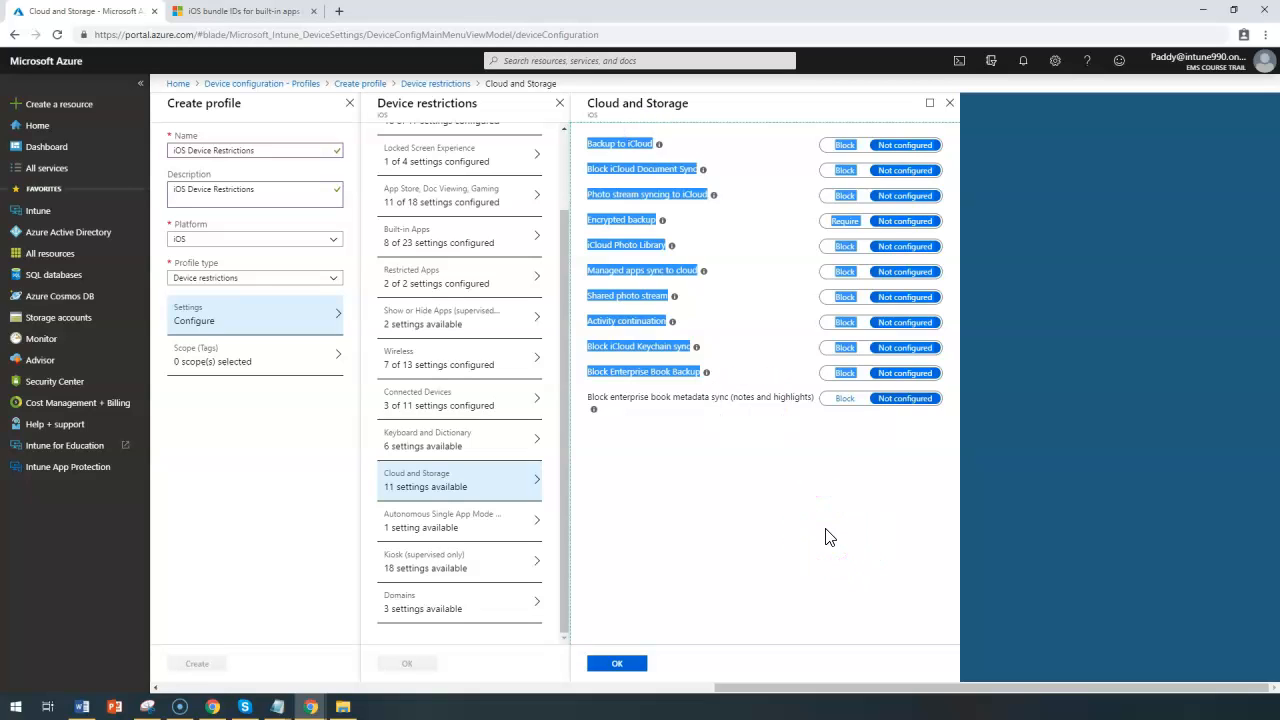
pyautogui.click(744, 498)
pyautogui.tripleClick(651, 346)
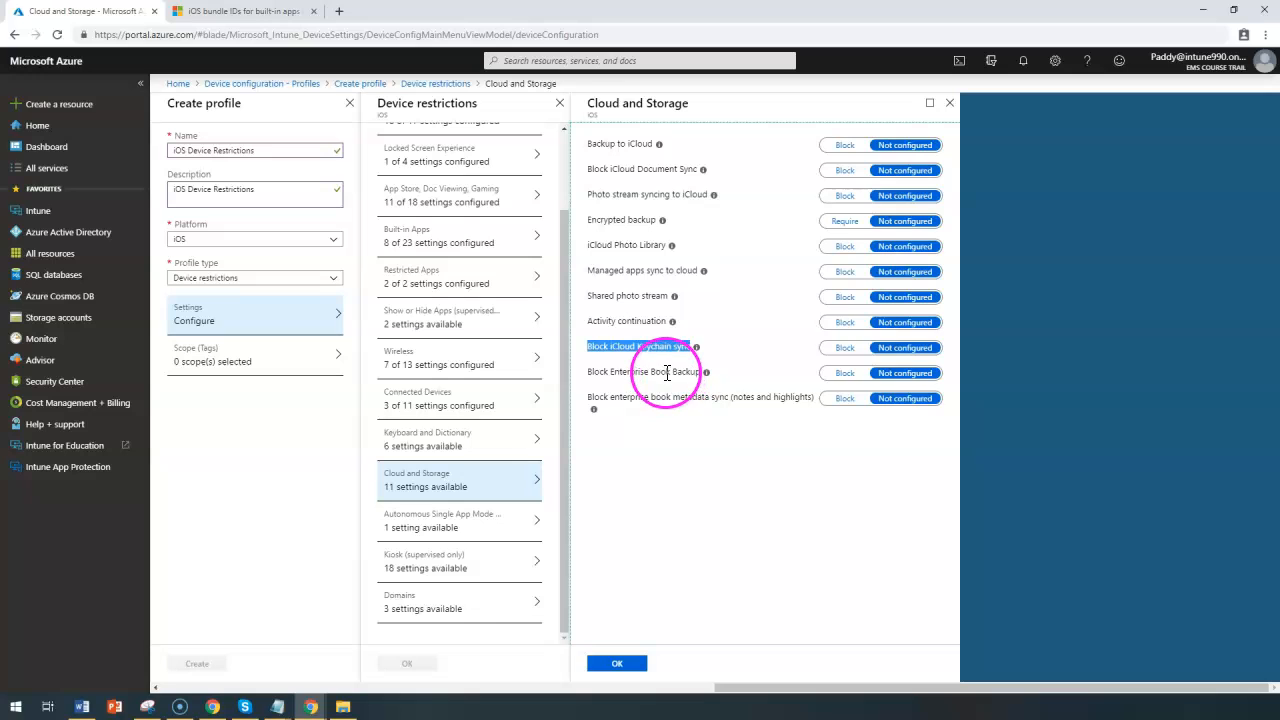
pyautogui.moveTo(618, 194); pyautogui.dragTo(697, 467)
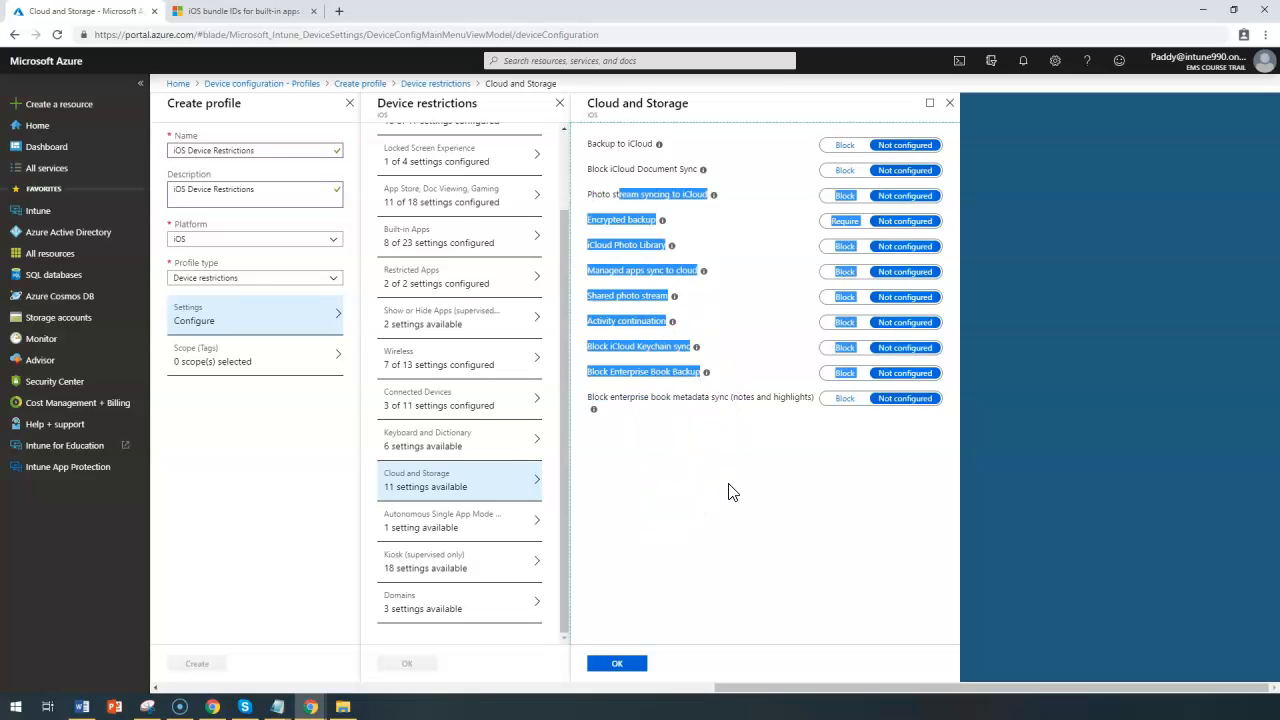
pyautogui.click(1016, 455)
pyautogui.moveTo(745, 430); pyautogui.dragTo(614, 114)
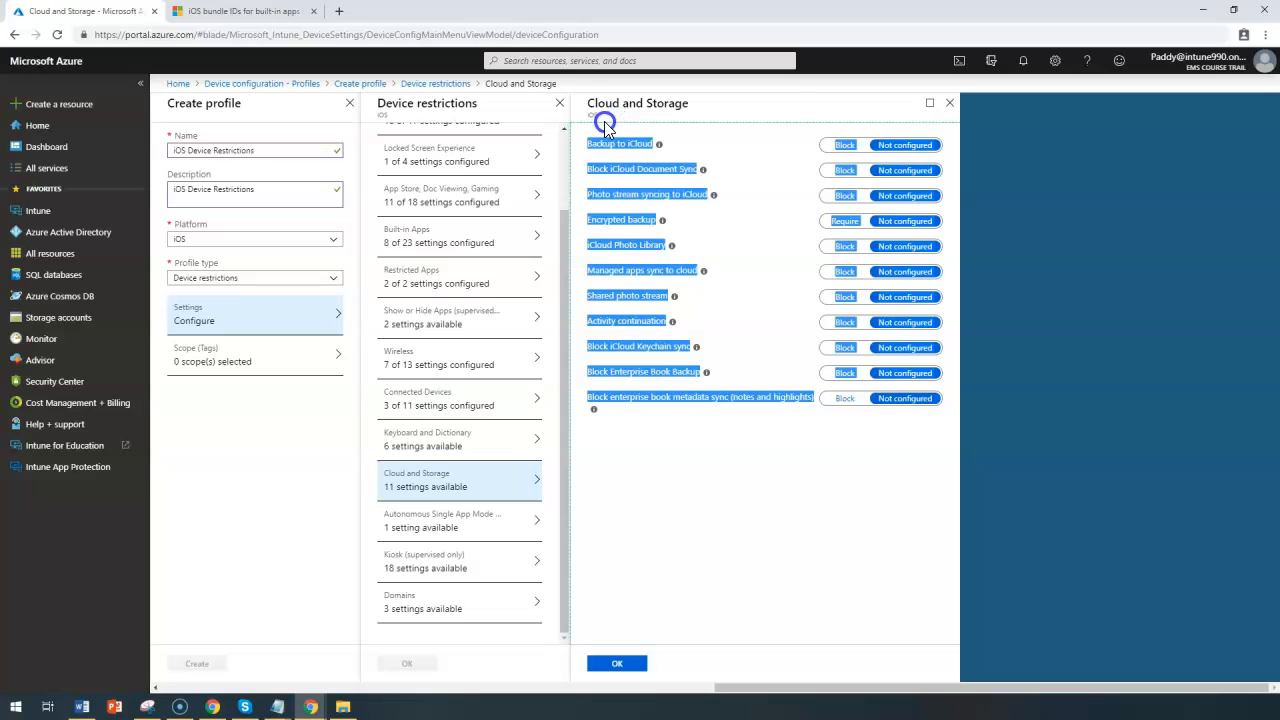
pyautogui.click(845, 475)
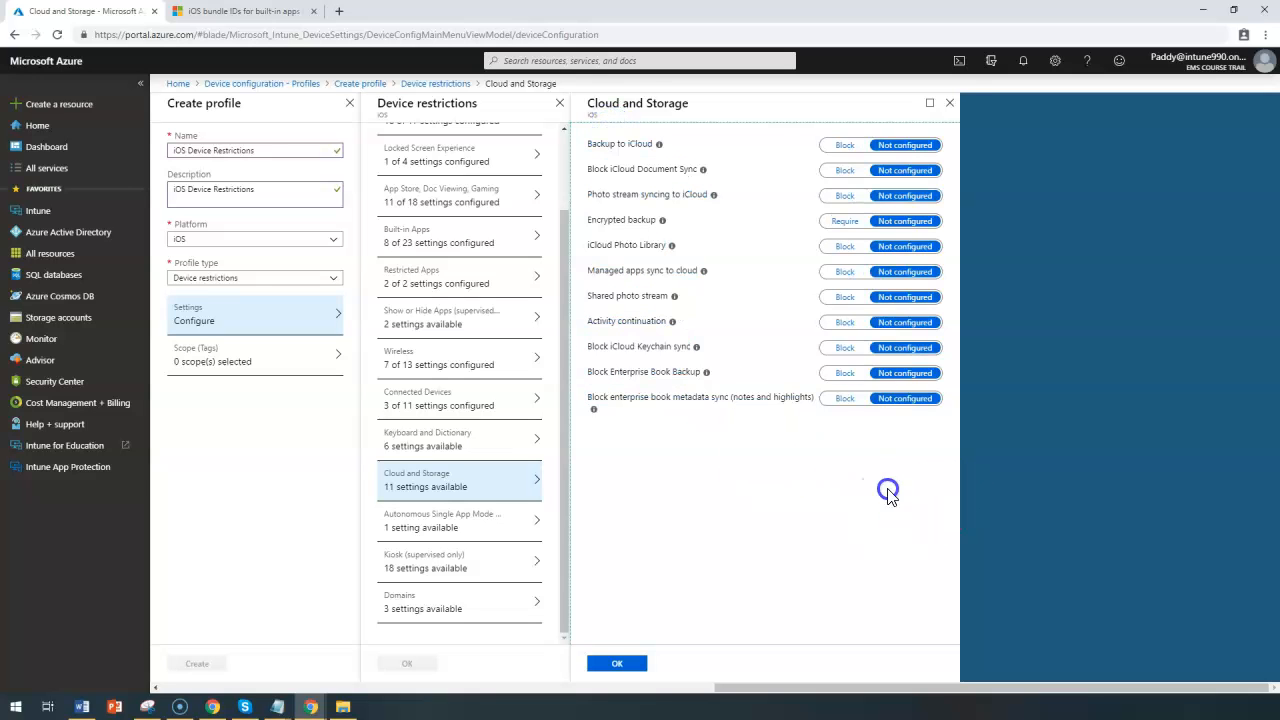
pyautogui.moveTo(888, 489); pyautogui.dragTo(607, 115)
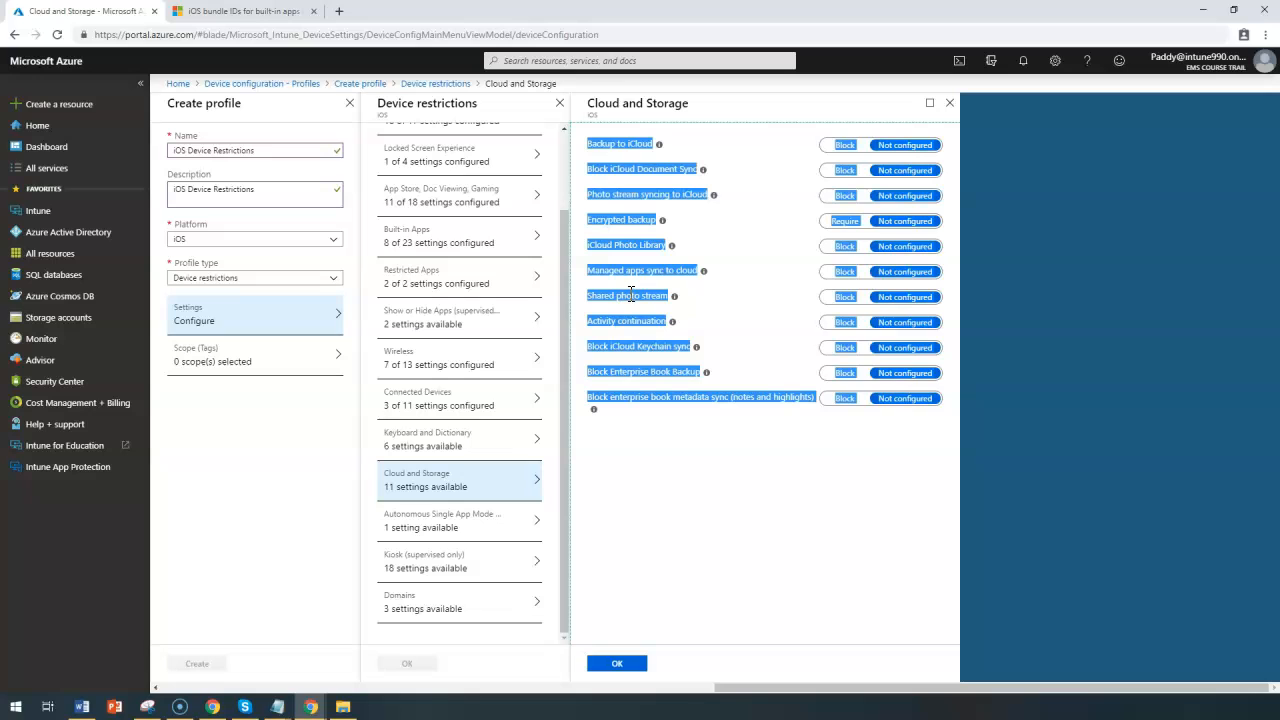
pyautogui.click(630, 665)
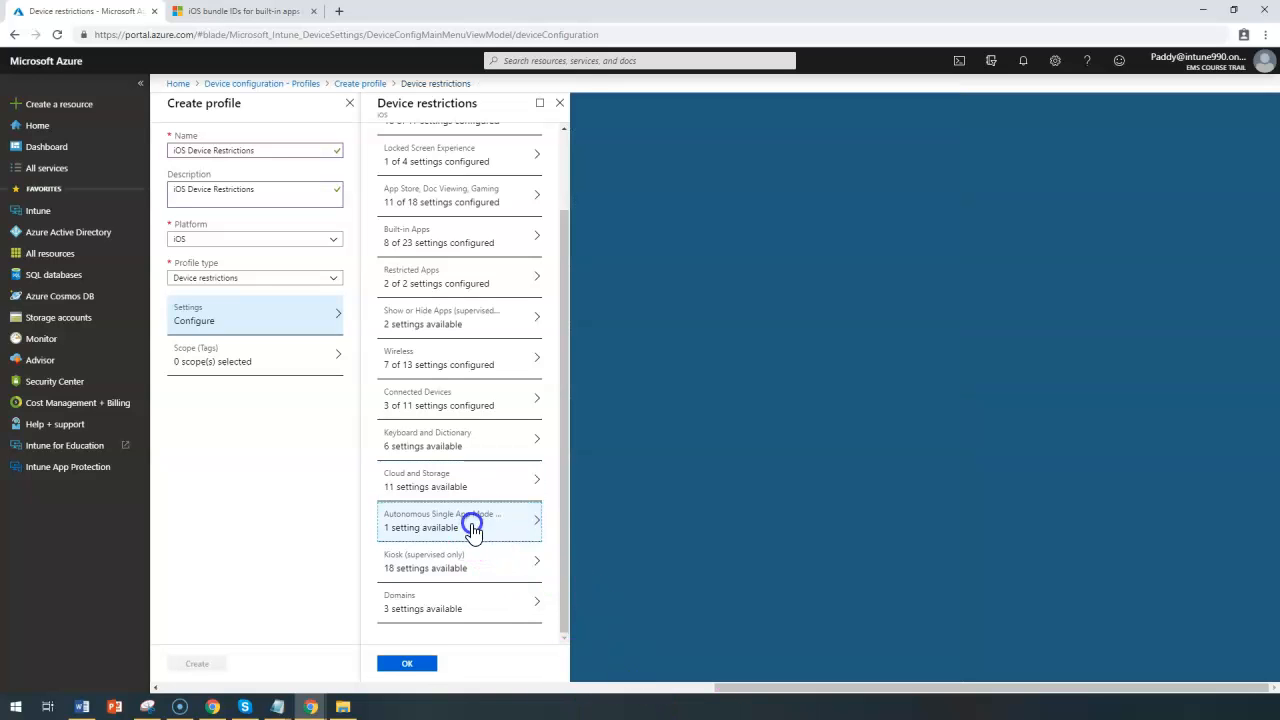
# Examine the App name and App Bundle ID fields in the Autonomous Single App Mode category
pyautogui.click(551, 525)
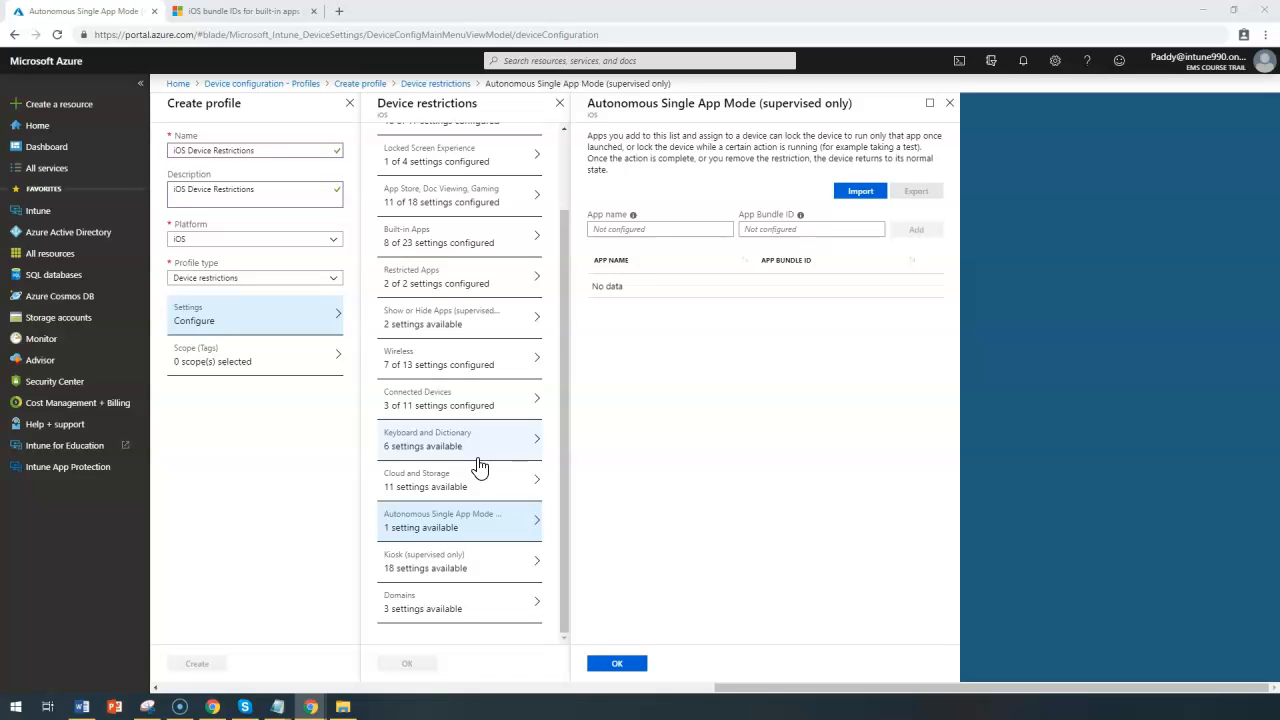
pyautogui.click(681, 230)
pyautogui.click(794, 229)
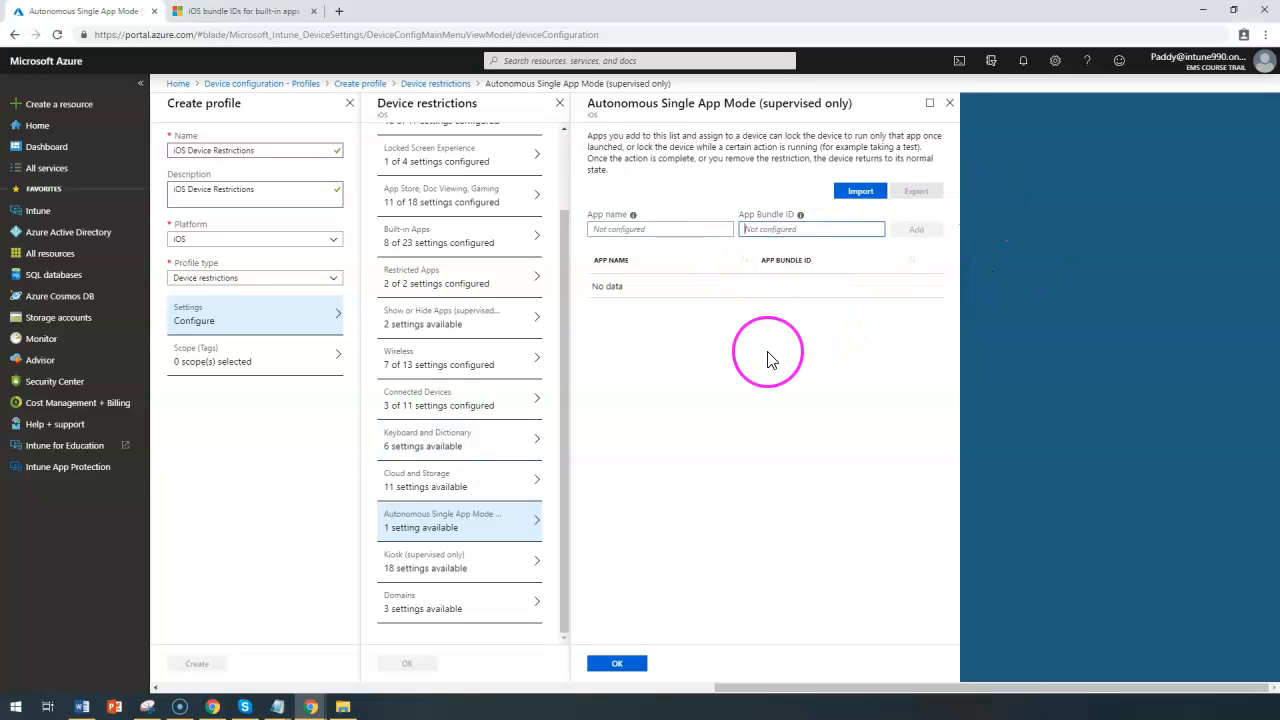
pyautogui.moveTo(770, 360); pyautogui.dragTo(700, 251)
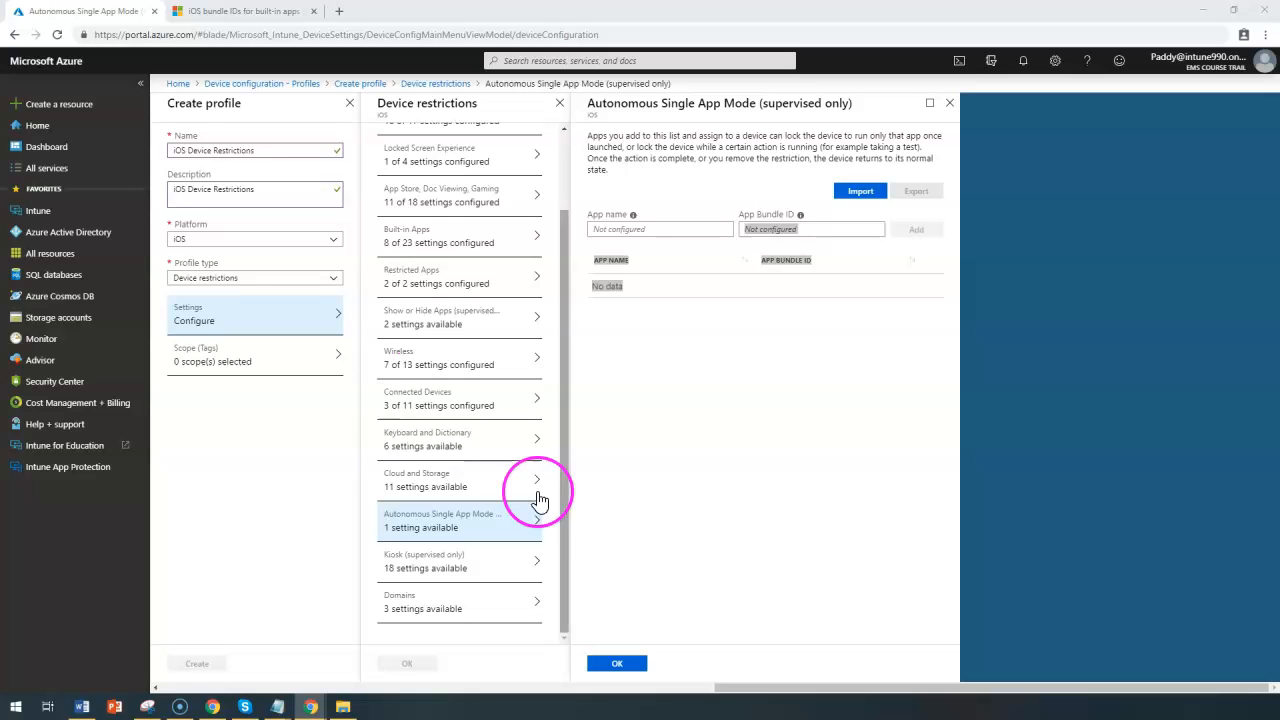
# In the Kiosk category, set the app to run in kiosk mode to Built-in App and select the app's bundle ID entry
pyautogui.click(452, 570)
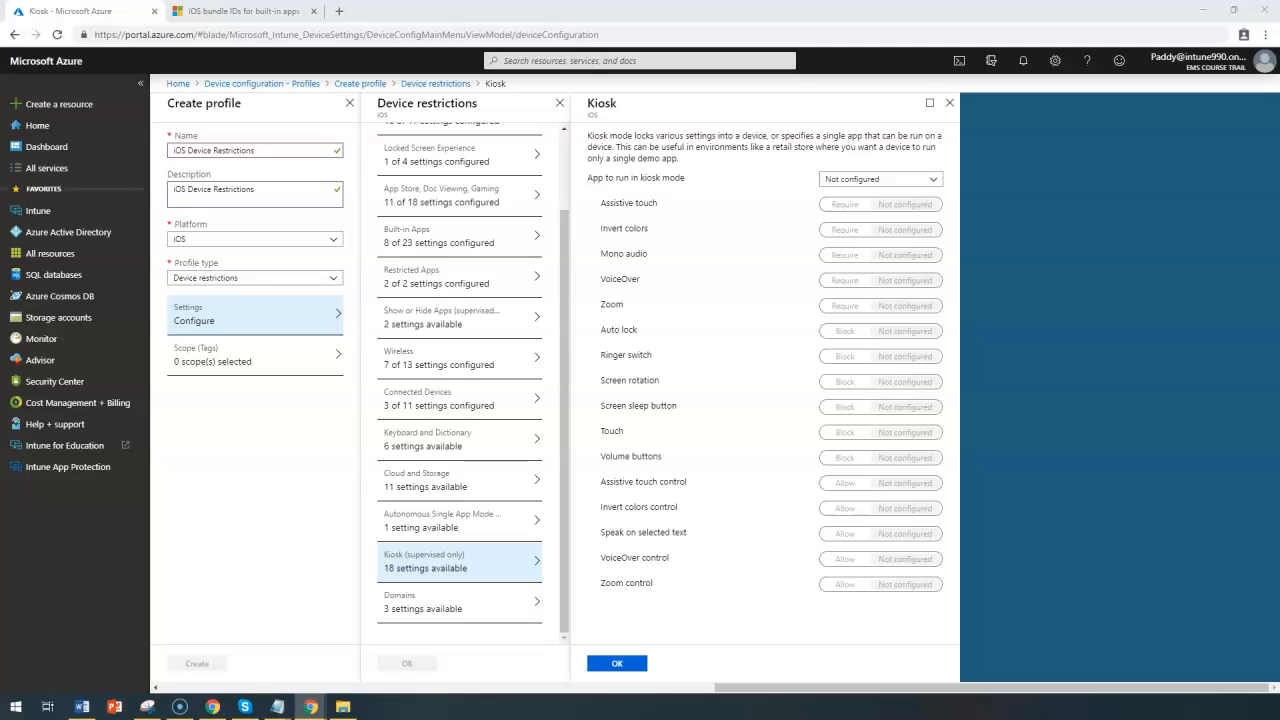
pyautogui.moveTo(607, 178); pyautogui.dragTo(816, 186)
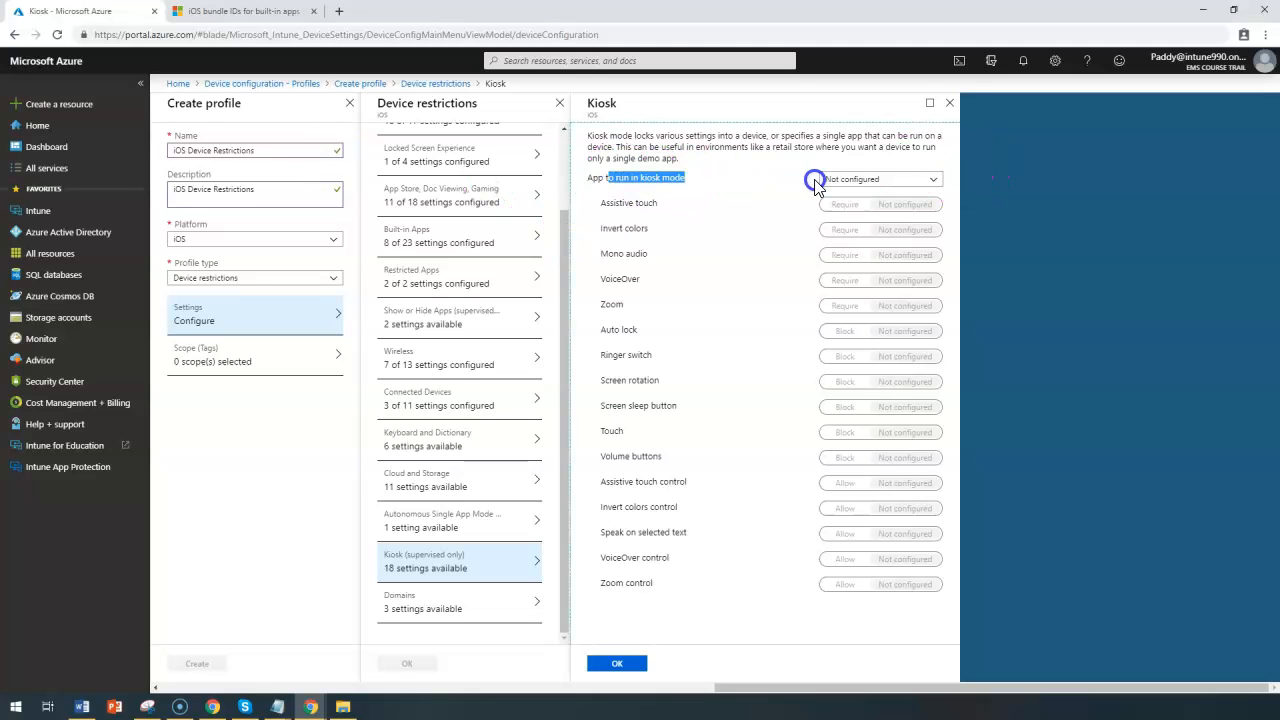
pyautogui.click(822, 181)
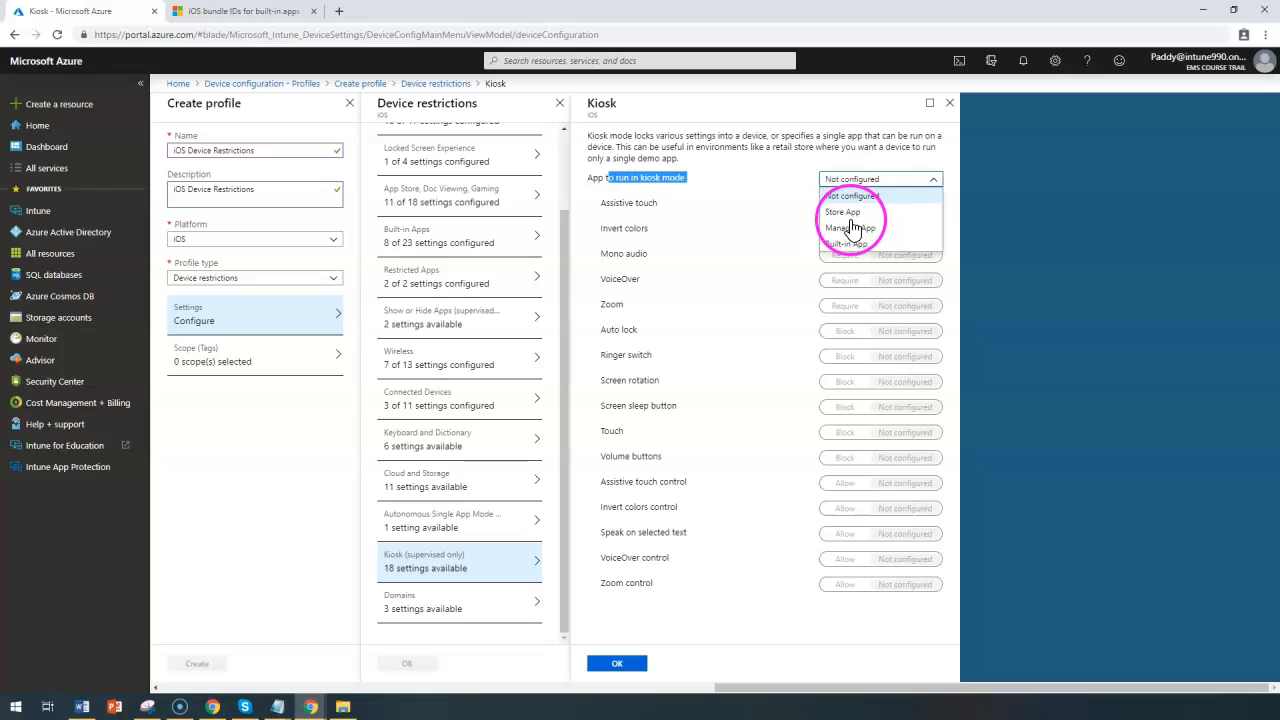
pyautogui.click(845, 245)
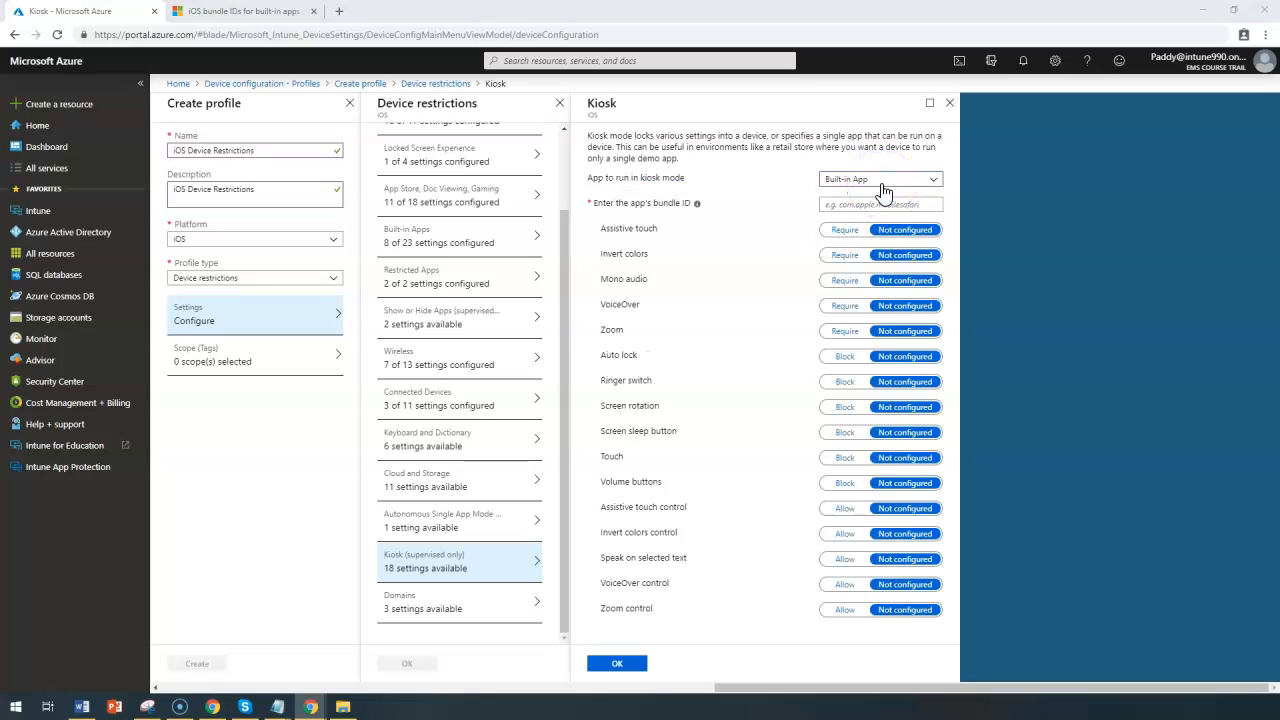
pyautogui.click(864, 206)
pyautogui.click(850, 205)
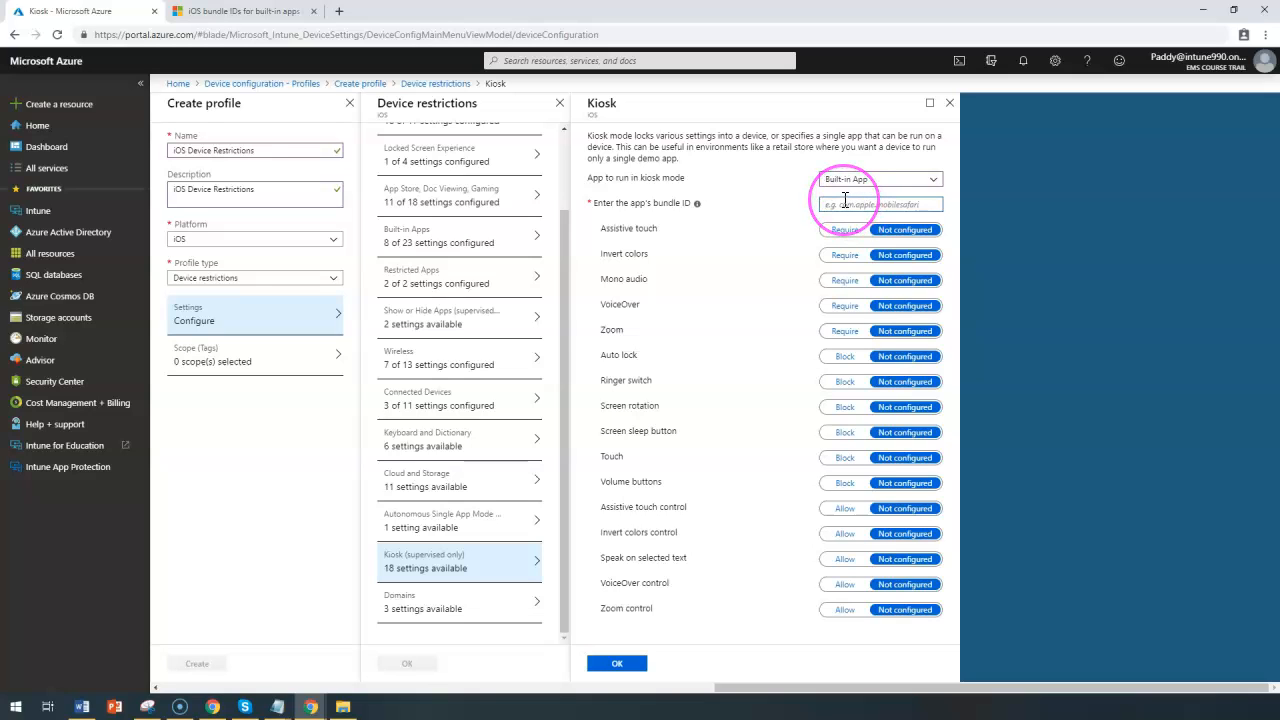
# Switch to My-Intune-Notes.txt in Notepad, select the support.apple.com link under the iOS bundle IDs note, and return to the Kiosk settings
pyautogui.click(277, 707)
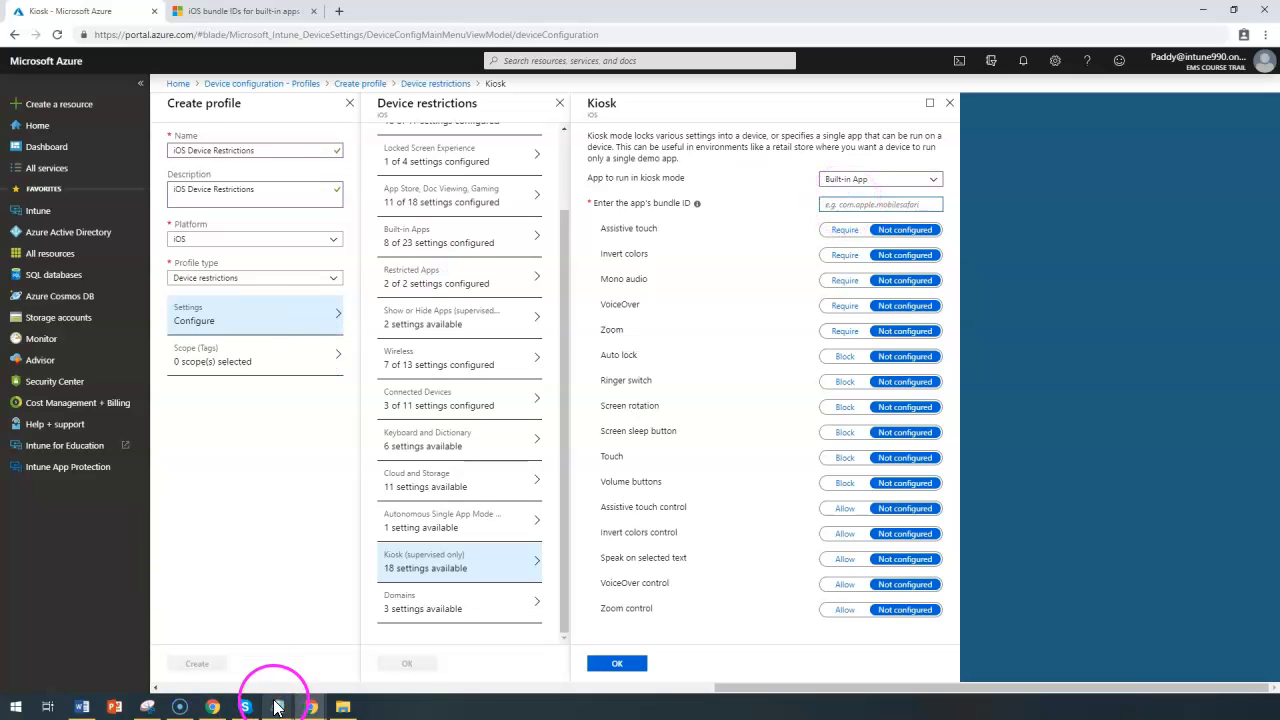
pyautogui.click(330, 675)
pyautogui.click(340, 653)
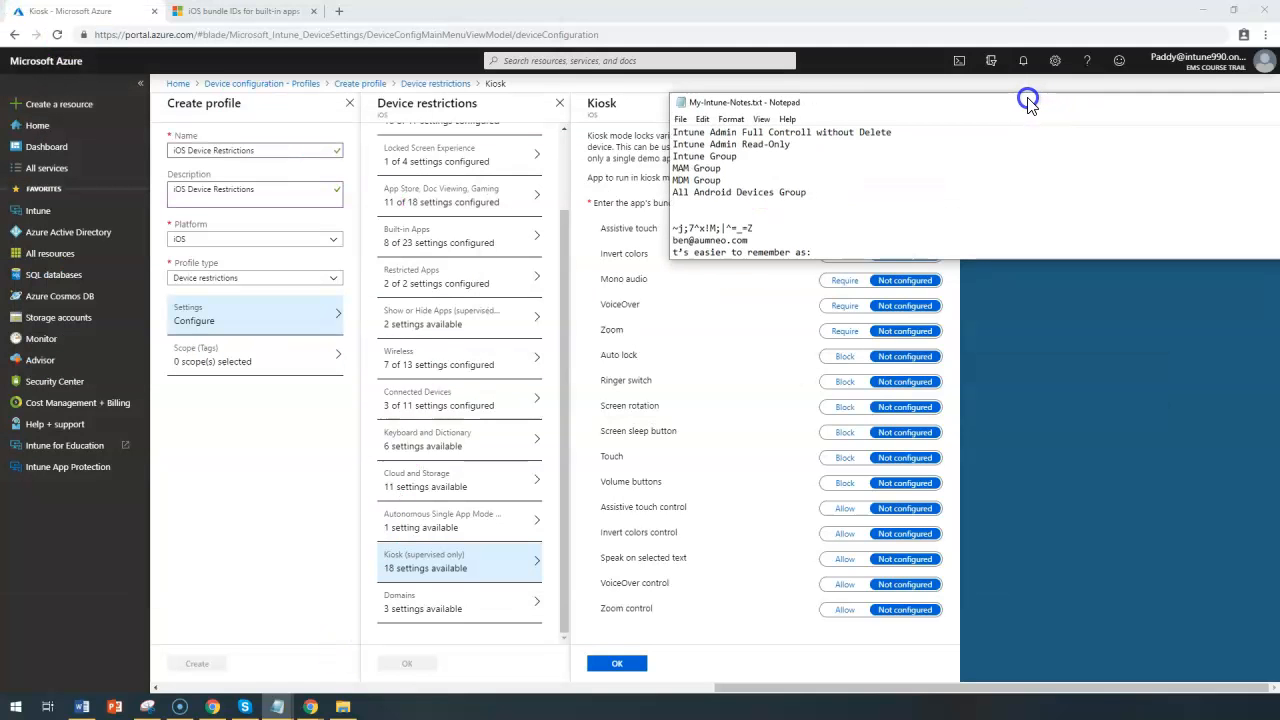
pyautogui.doubleClick(1020, 100)
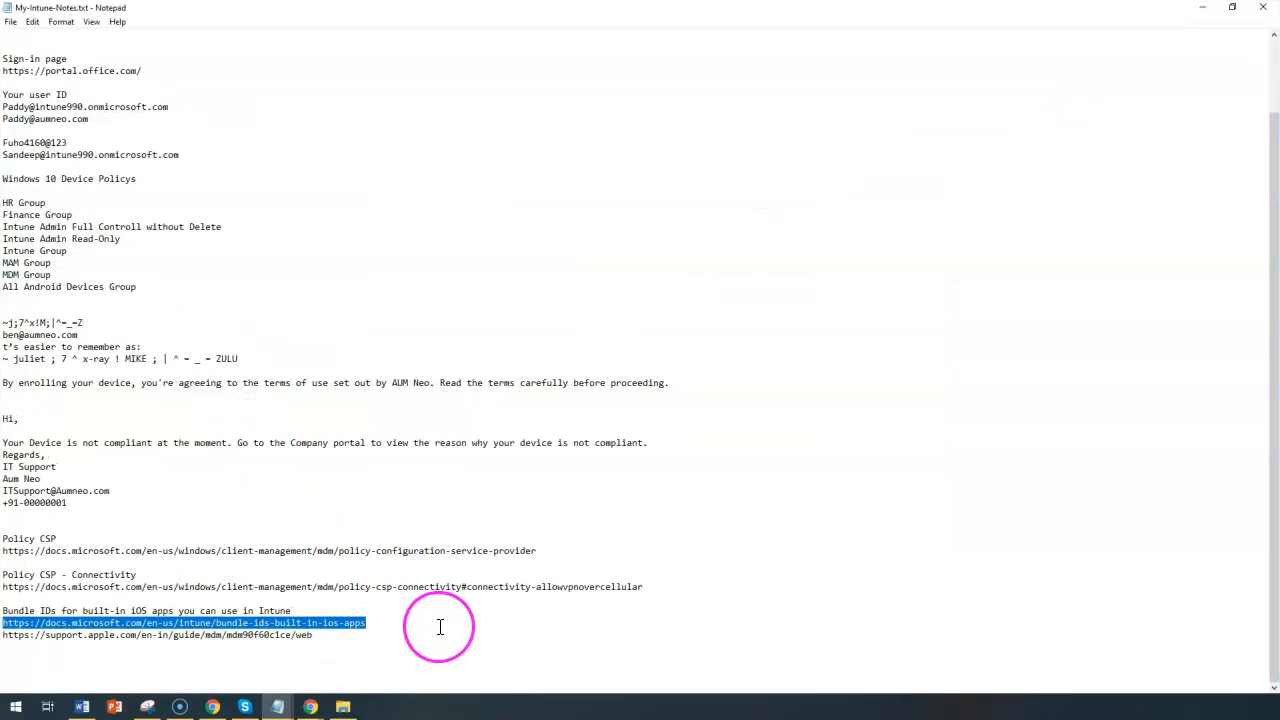
pyautogui.click(376, 634)
pyautogui.keyDown('shift'); pyautogui.click(5, 634); pyautogui.keyUp('shift')
pyautogui.click(1202, 8)
# Leave the notes and examine the Kiosk settings from Assistive touch through Assistive touch control
pyautogui.click(620, 666)
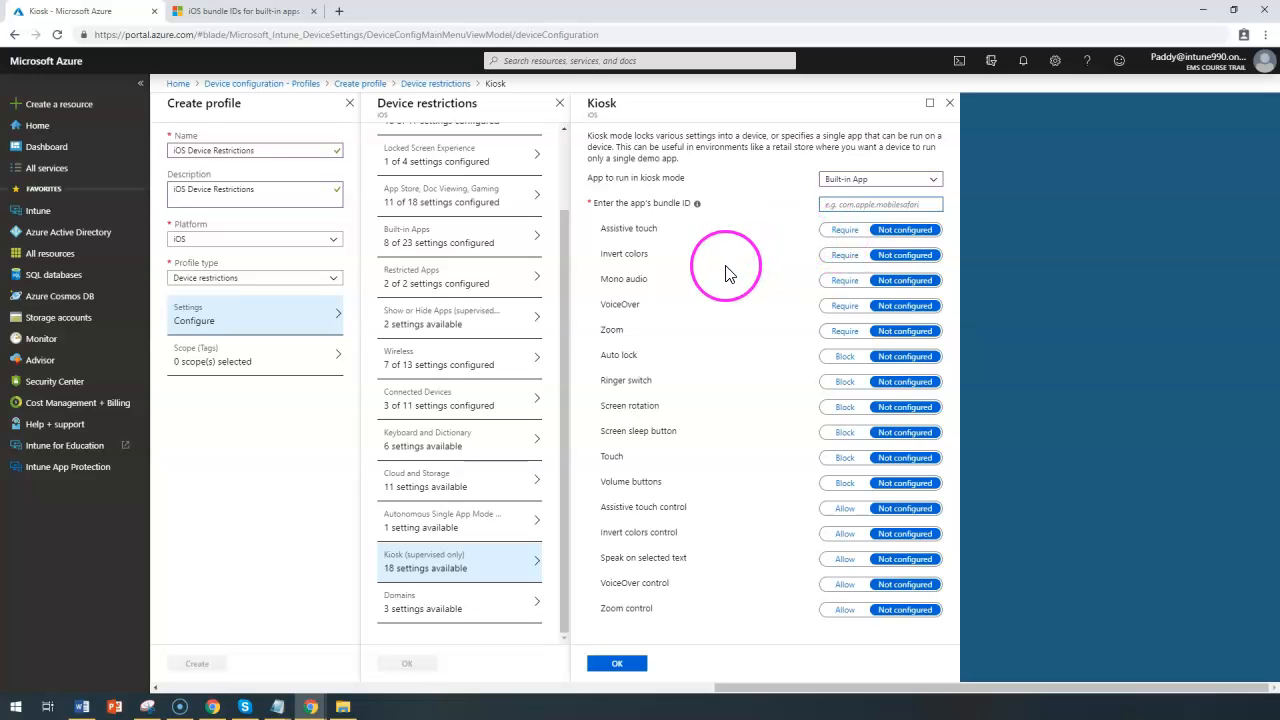
pyautogui.moveTo(600, 329); pyautogui.dragTo(752, 347)
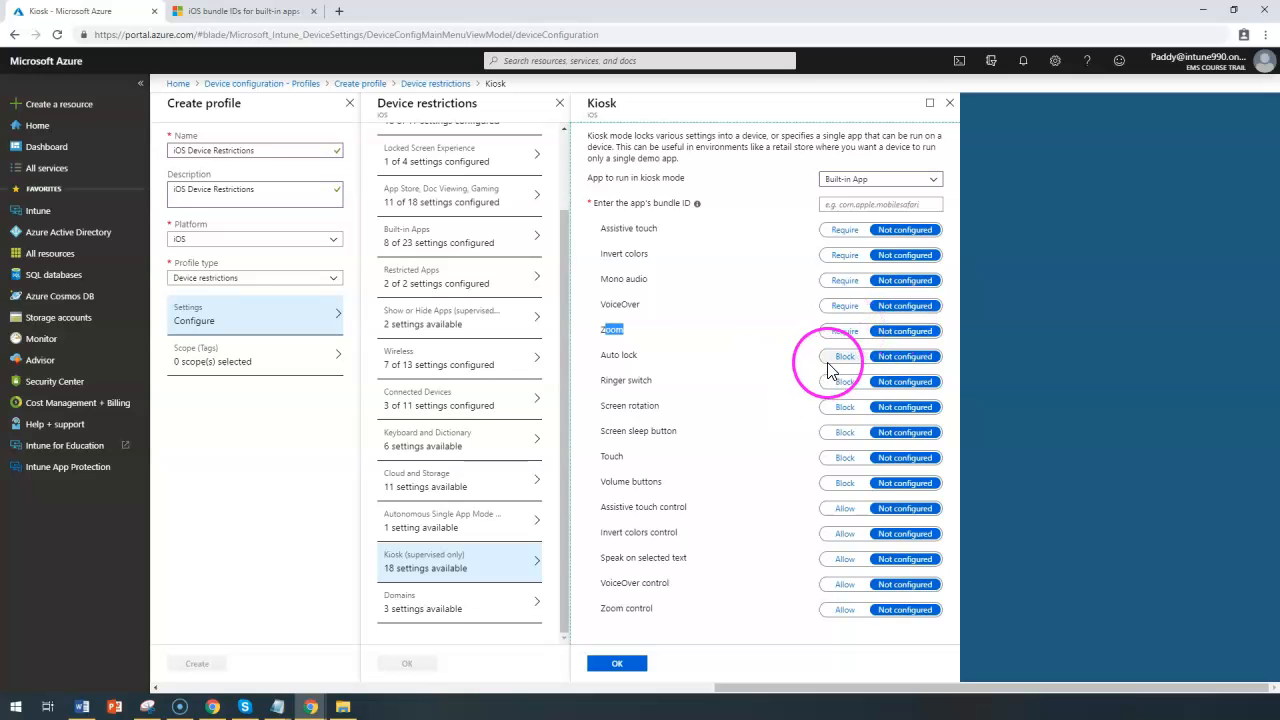
pyautogui.moveTo(604, 228); pyautogui.dragTo(693, 510)
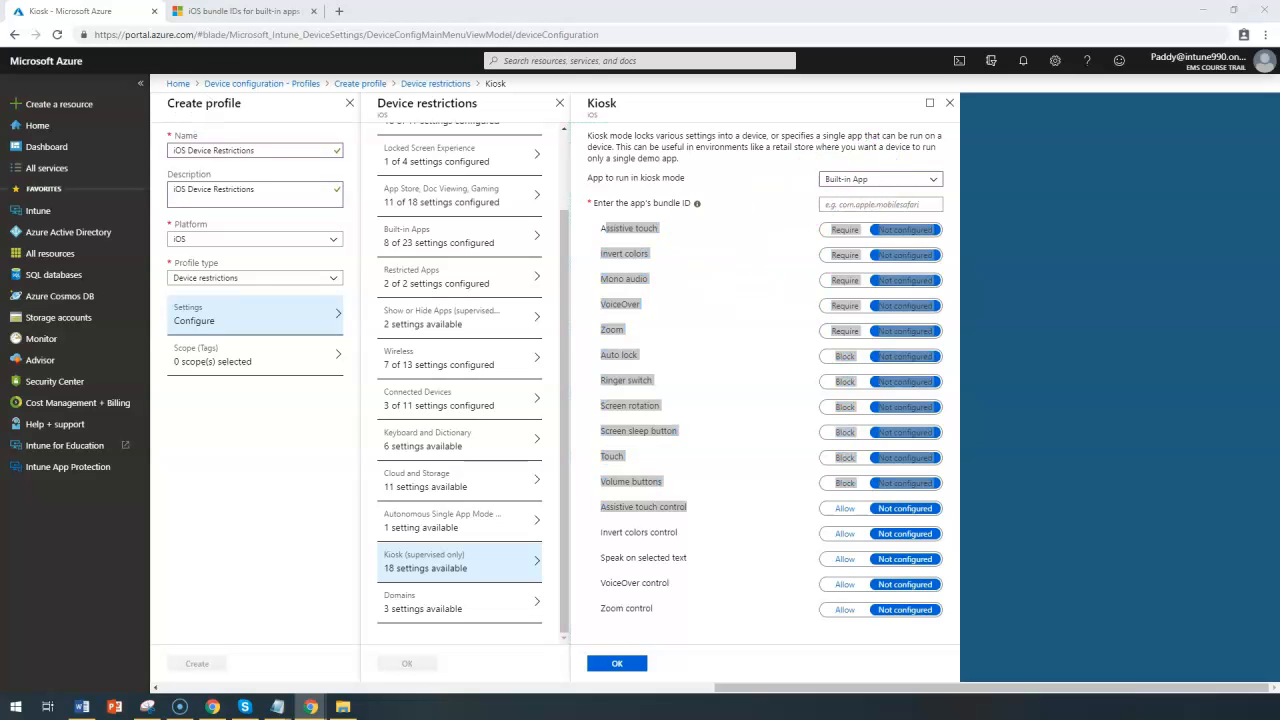
# Examine the Microsoft Docs list of bundle IDs for built-in iOS apps in its own browser window
pyautogui.moveTo(969, 65); pyautogui.dragTo(740, 8)
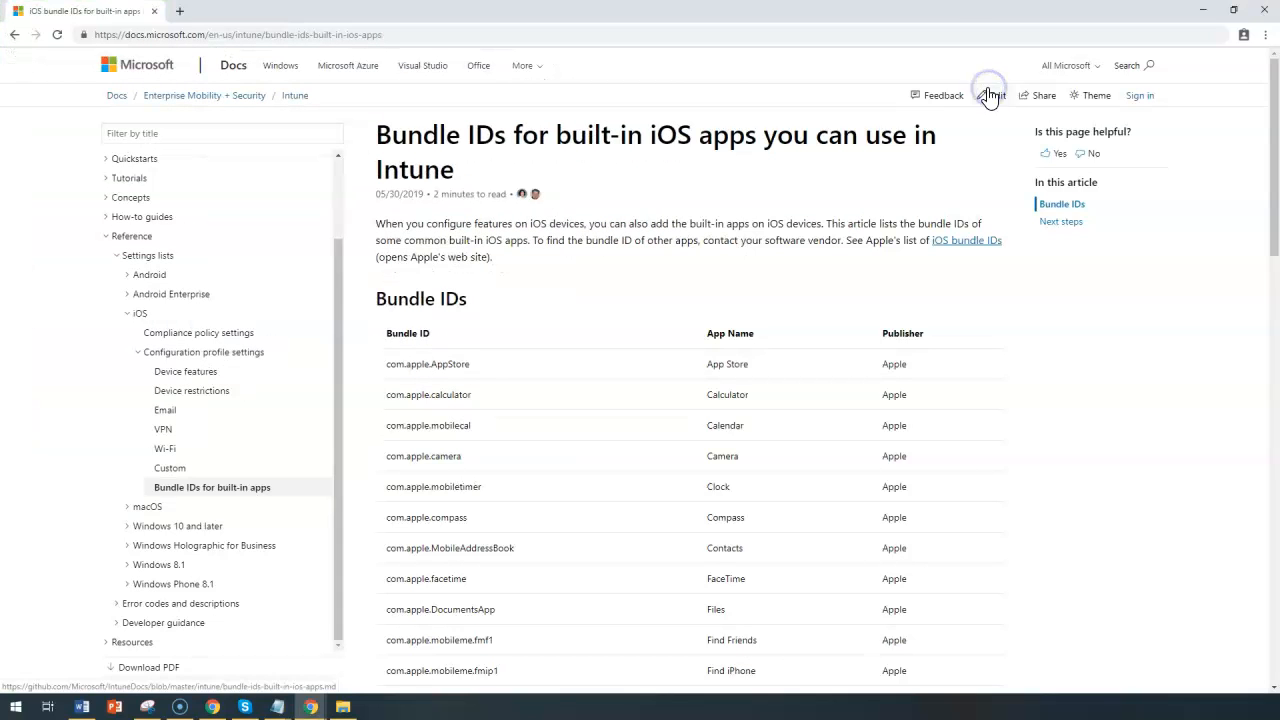
pyautogui.moveTo(474, 137); pyautogui.dragTo(893, 150)
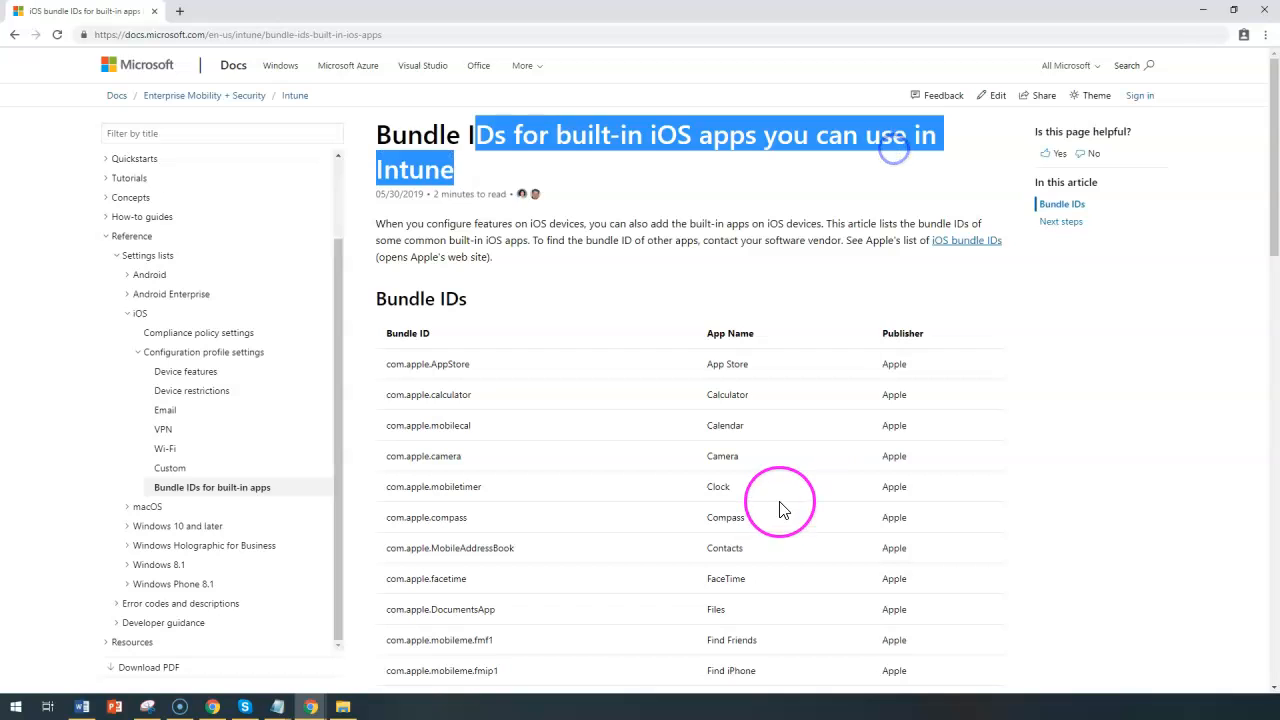
pyautogui.scroll(-13, 780, 508)
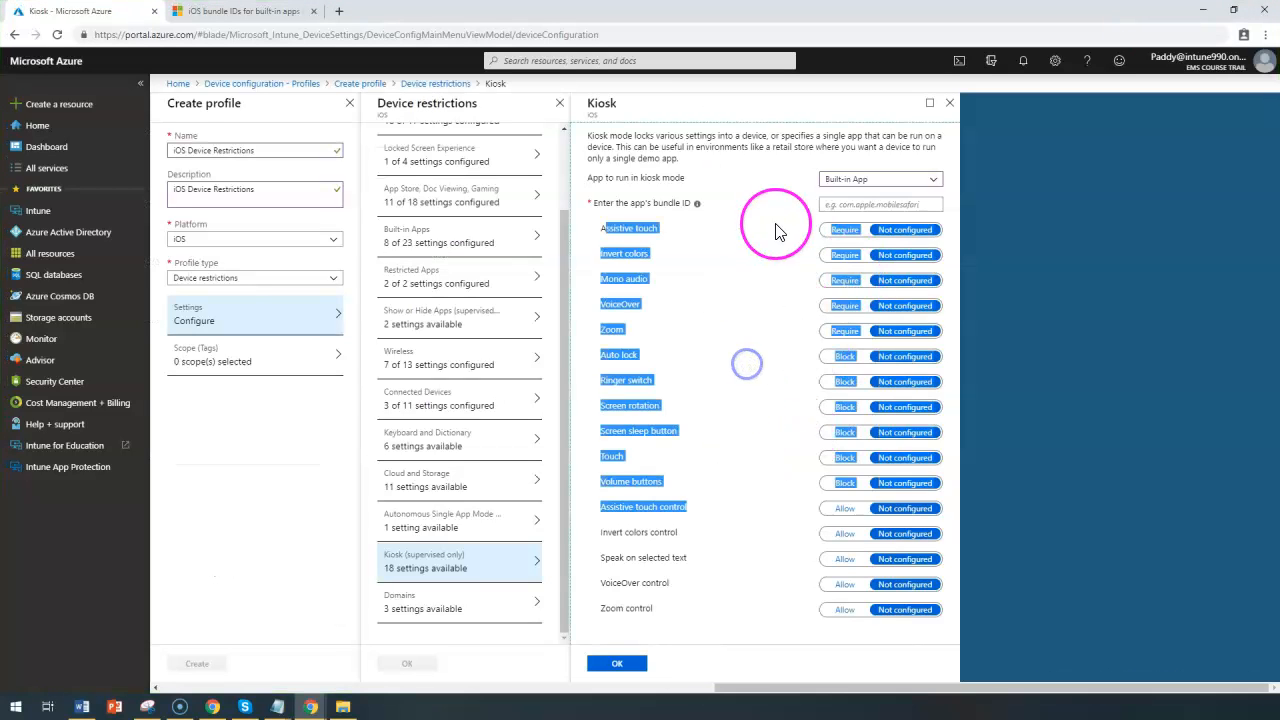
# Set the app to run in kiosk mode to Not configured and open the Domains category
pyautogui.click(845, 180)
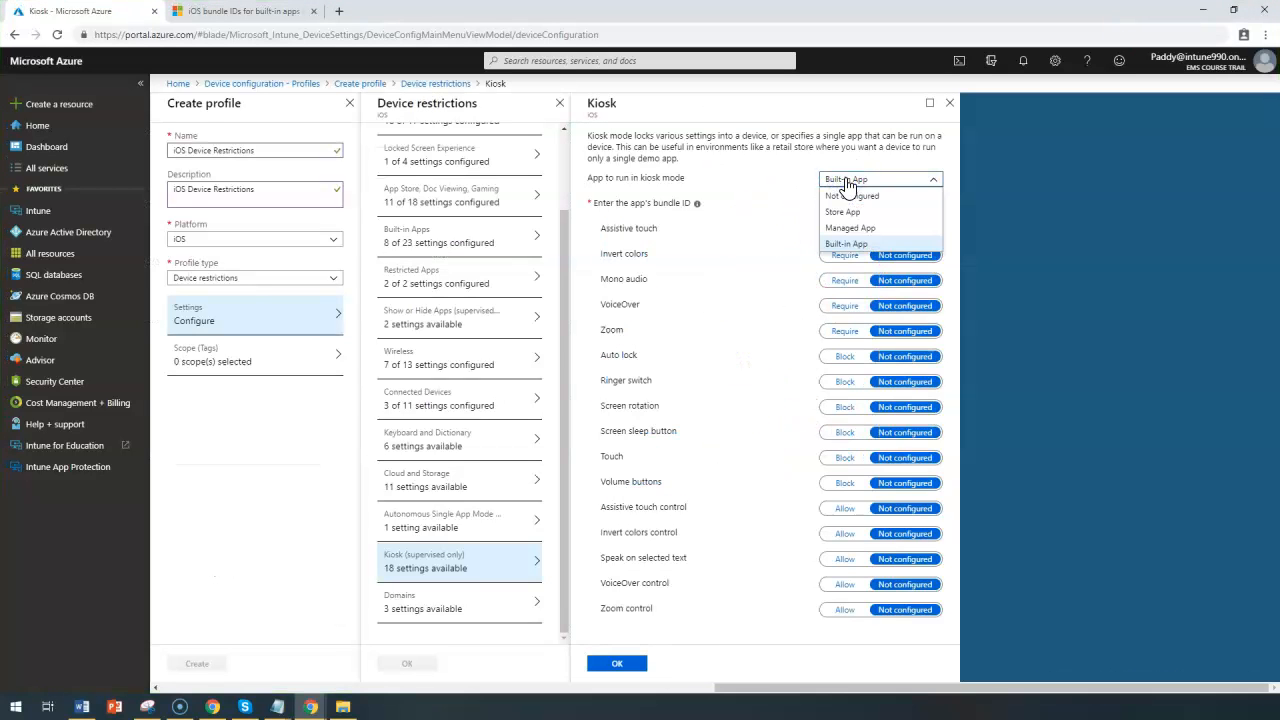
pyautogui.click(848, 196)
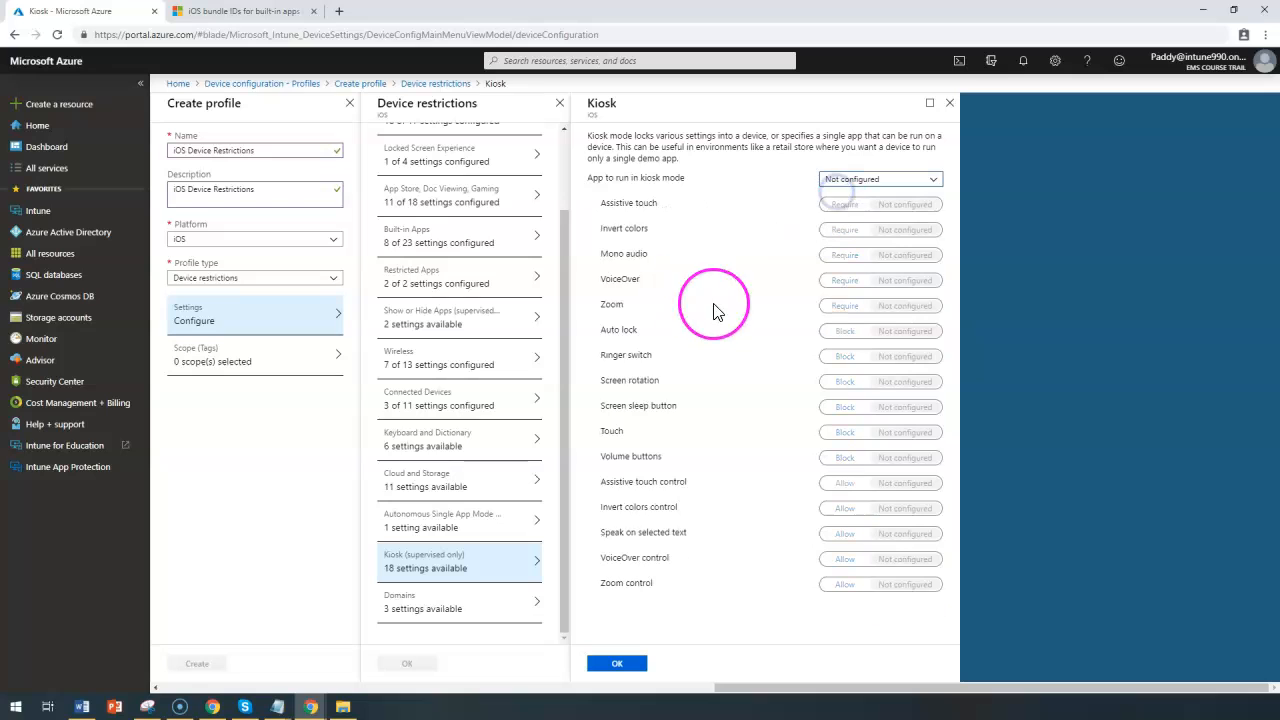
pyautogui.click(420, 606)
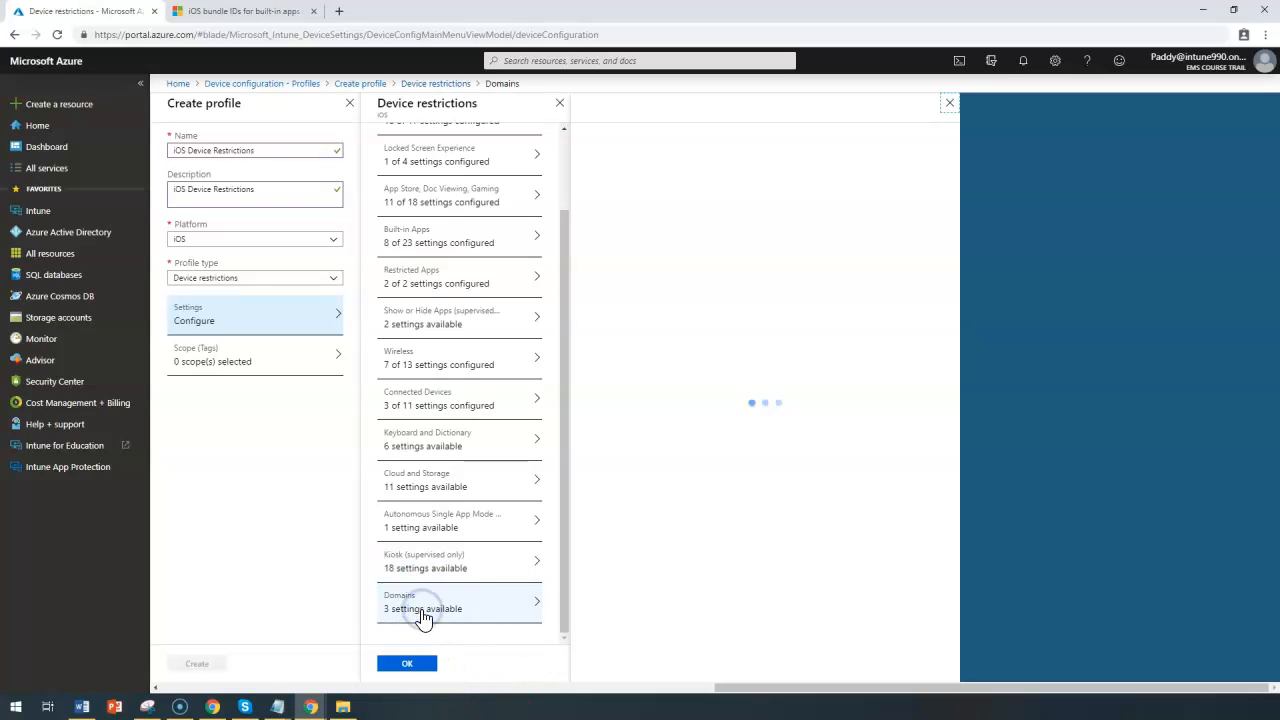
# Enter yahoo.com as the email domain URL under Unmarked email domains without adding it to the list
pyautogui.click(663, 178)
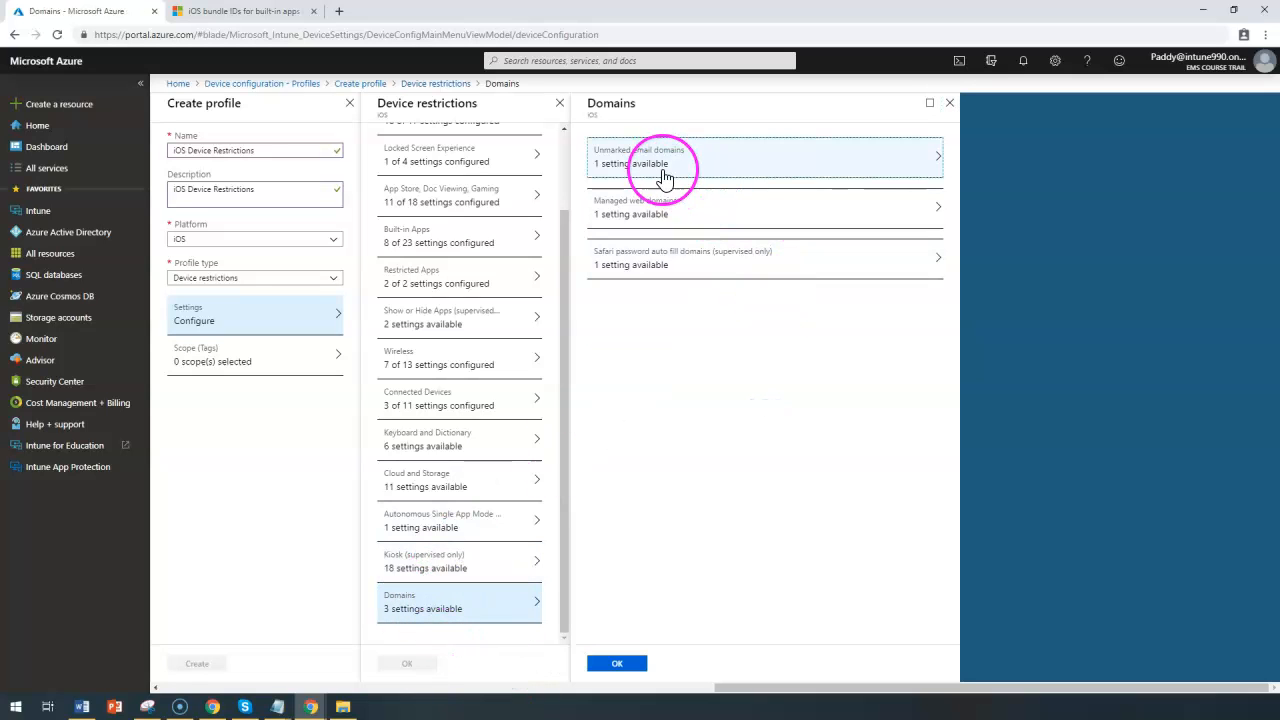
pyautogui.click(721, 157)
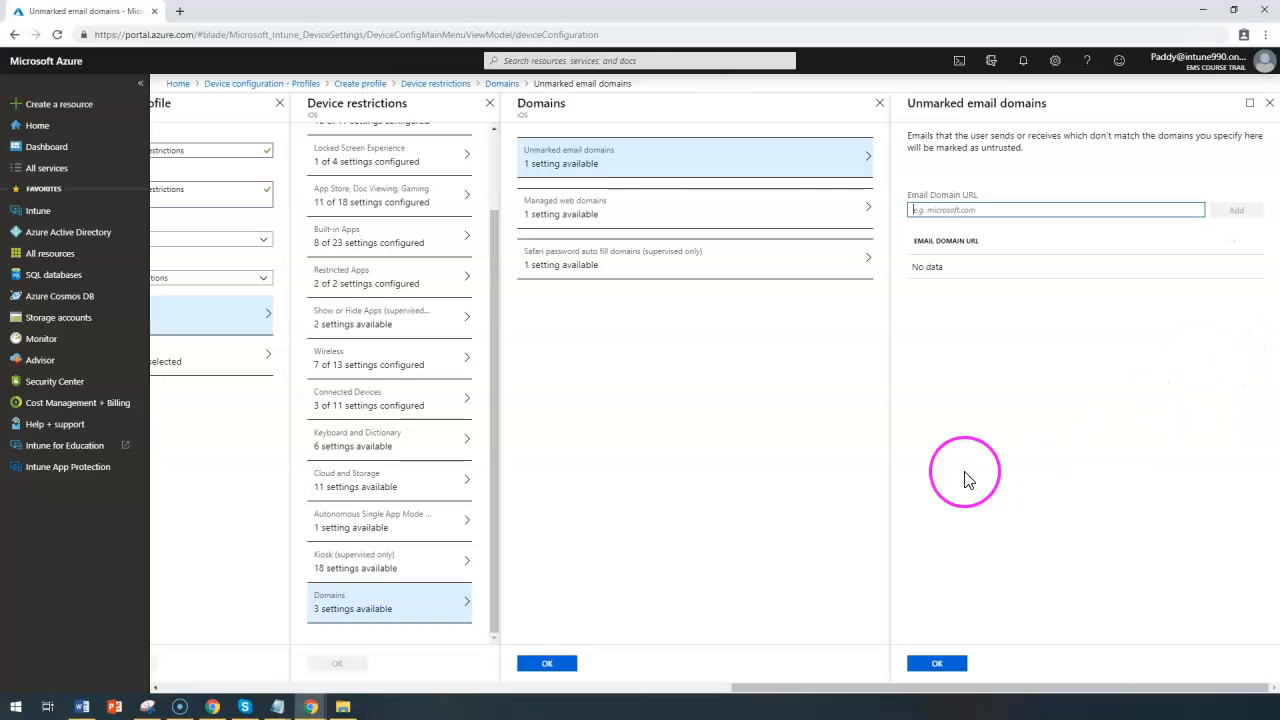
pyautogui.click(953, 210)
pyautogui.write('yahoo.com')
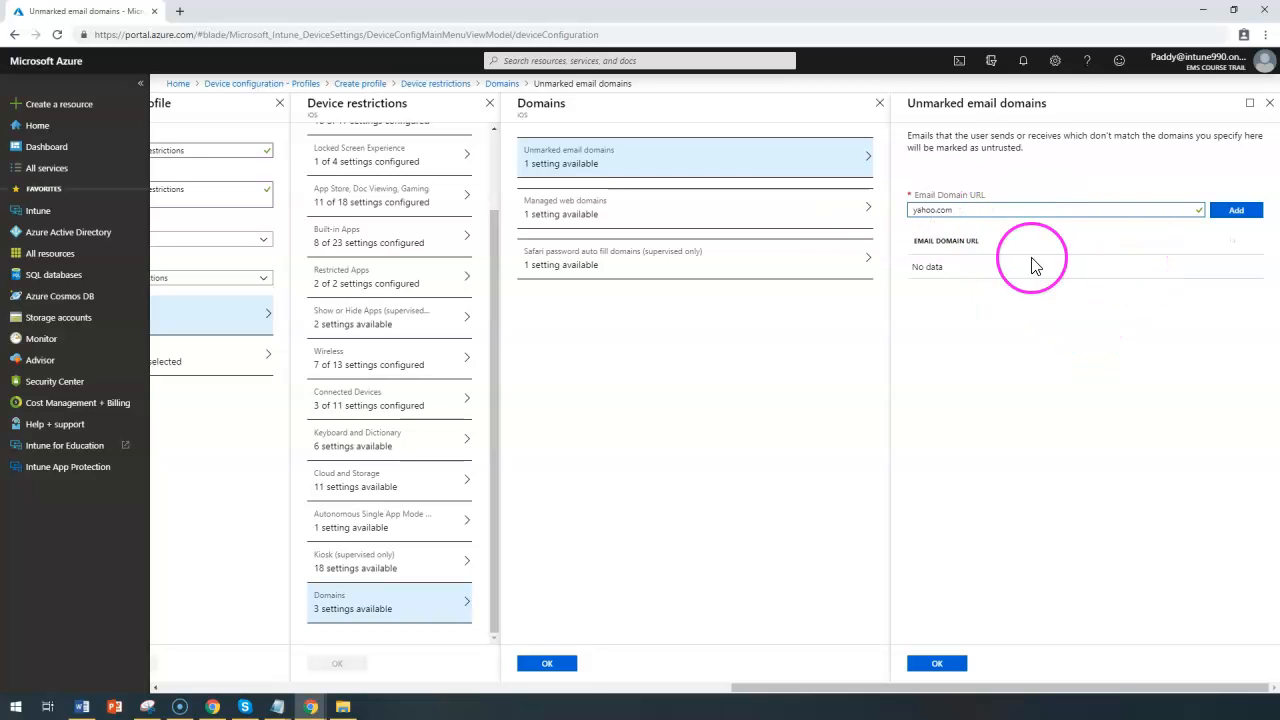
# Try to add microsoft.com as a web domain URL under Managed web domains
pyautogui.click(634, 218)
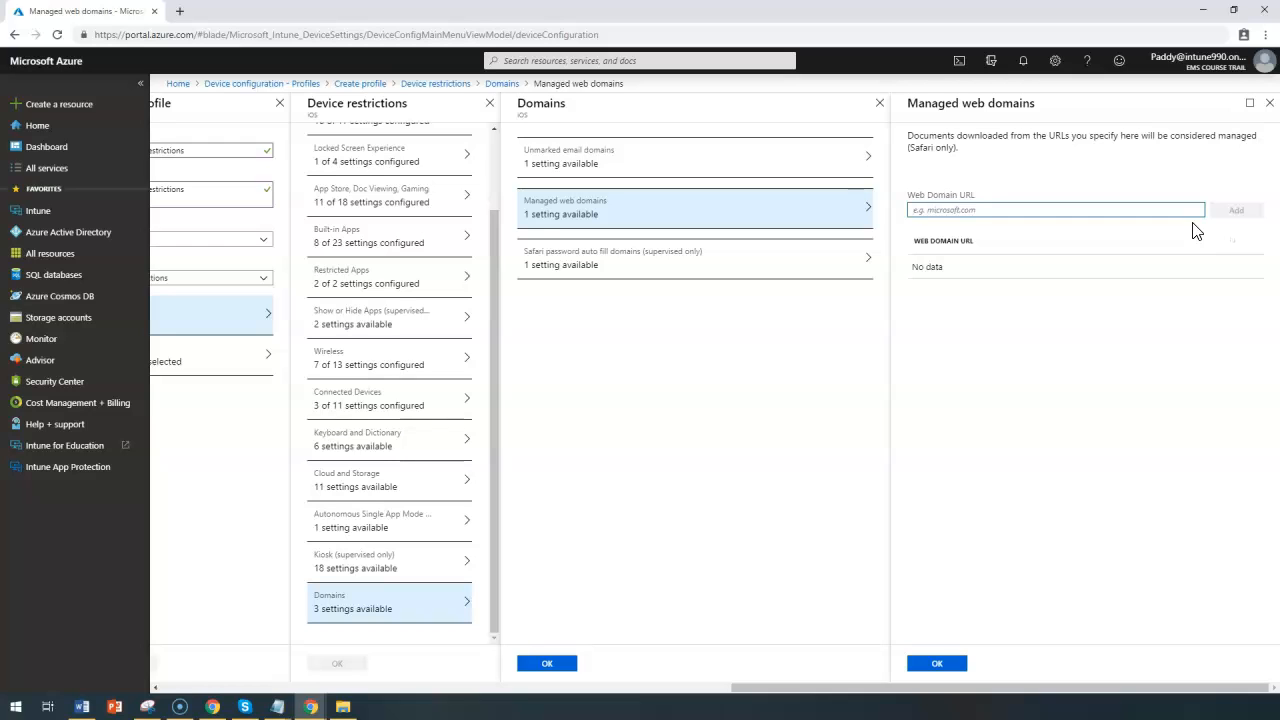
pyautogui.write('microsoft.com')
pyautogui.click(1218, 214)
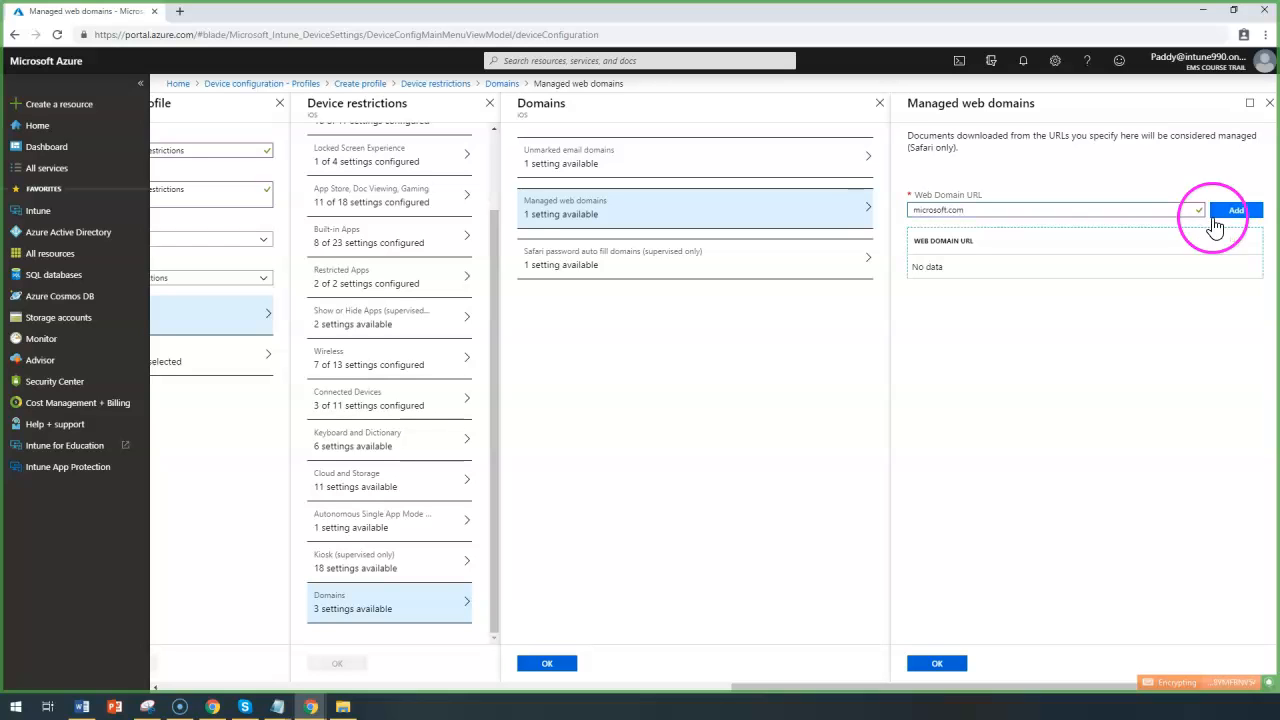
# Examine the description and Domain URL field of the Safari password auto fill domains setting
pyautogui.click(578, 272)
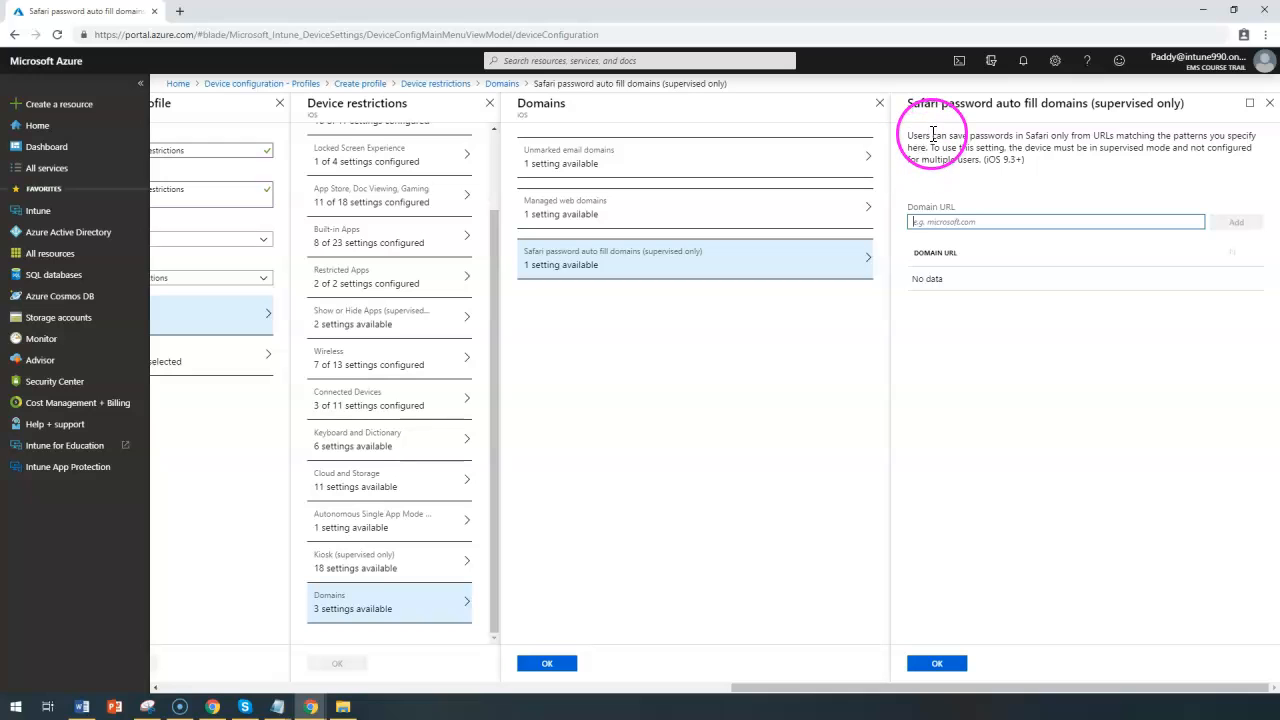
pyautogui.moveTo(935, 135); pyautogui.dragTo(1149, 144)
pyautogui.click(1220, 164)
pyautogui.click(975, 225)
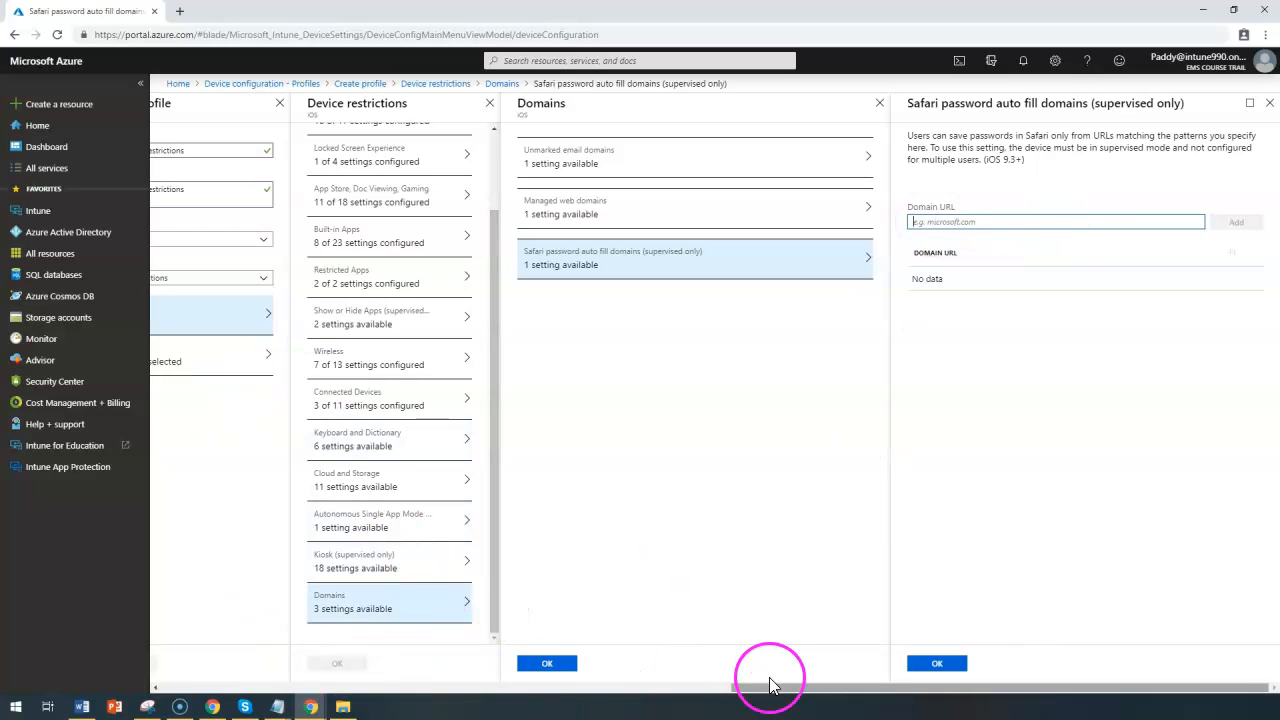
# Confirm the Domains and Device restrictions settings and create the iOS Device Restrictions profile
pyautogui.moveTo(781, 687); pyautogui.dragTo(614, 687)
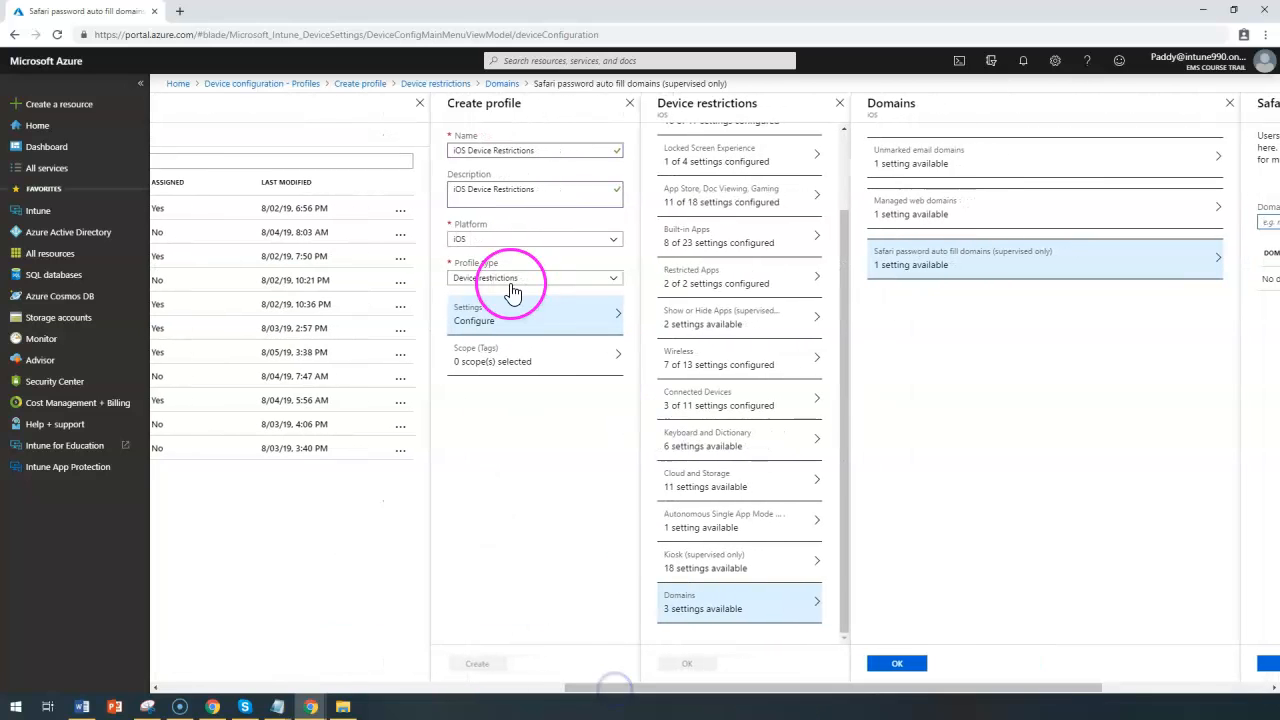
pyautogui.click(905, 663)
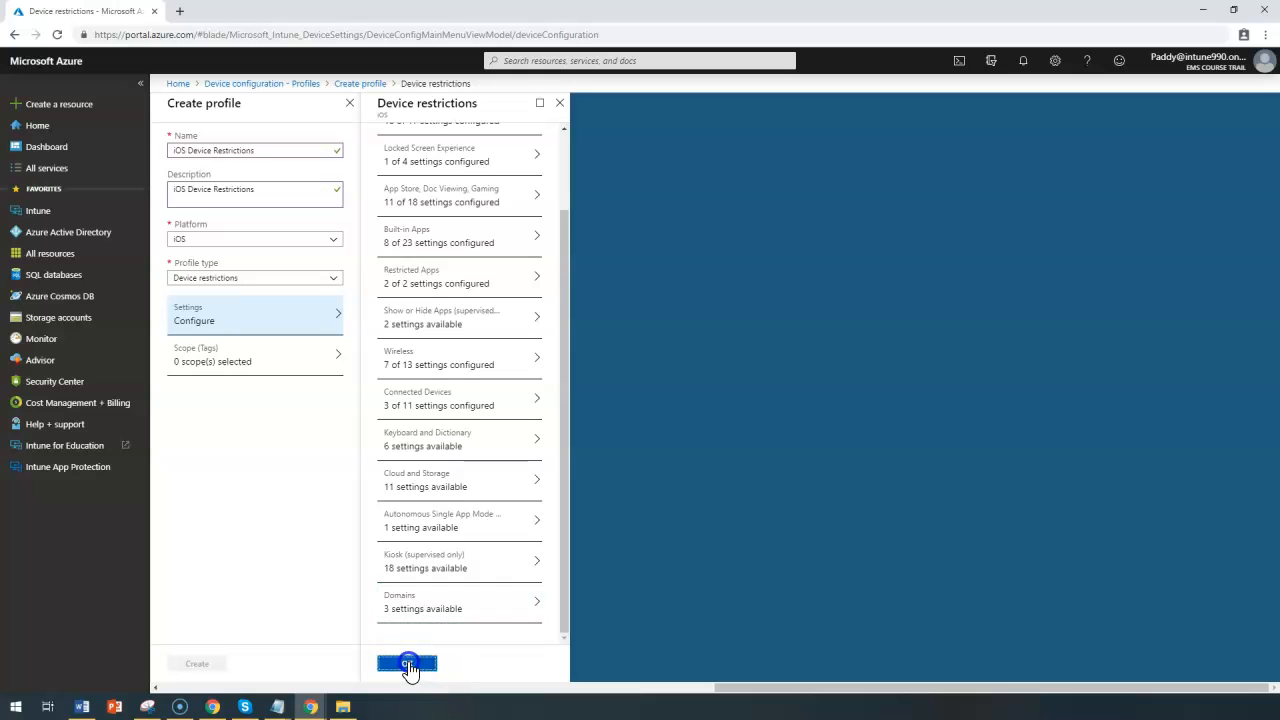
pyautogui.click(407, 663)
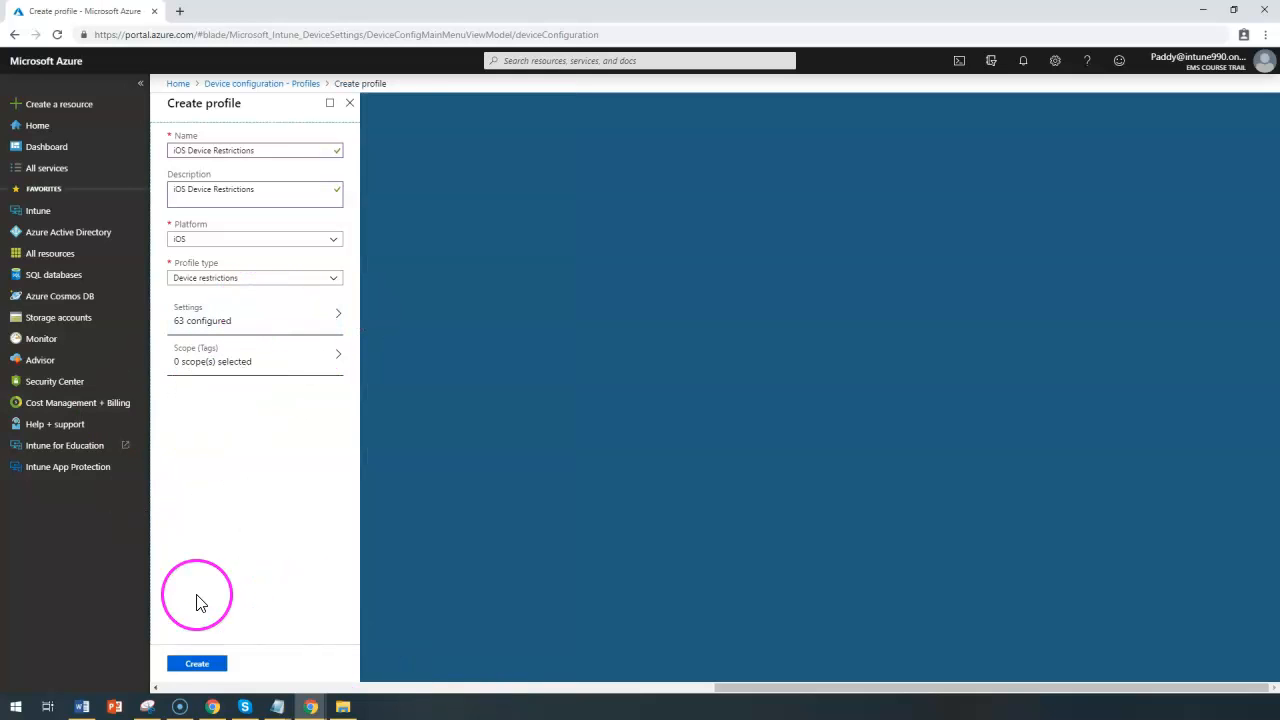
pyautogui.click(188, 666)
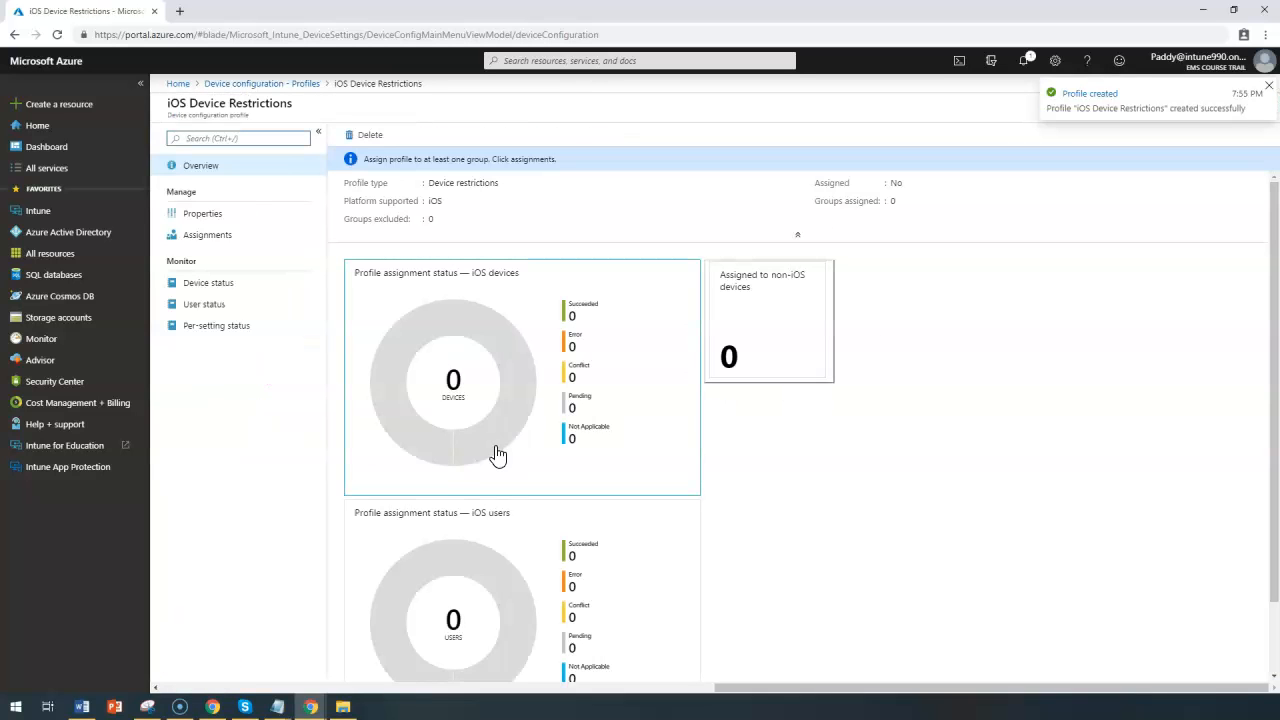
# Assign the iOS Device Restrictions profile to the All Finance Users Group as an included group and save the assignment
pyautogui.click(233, 231)
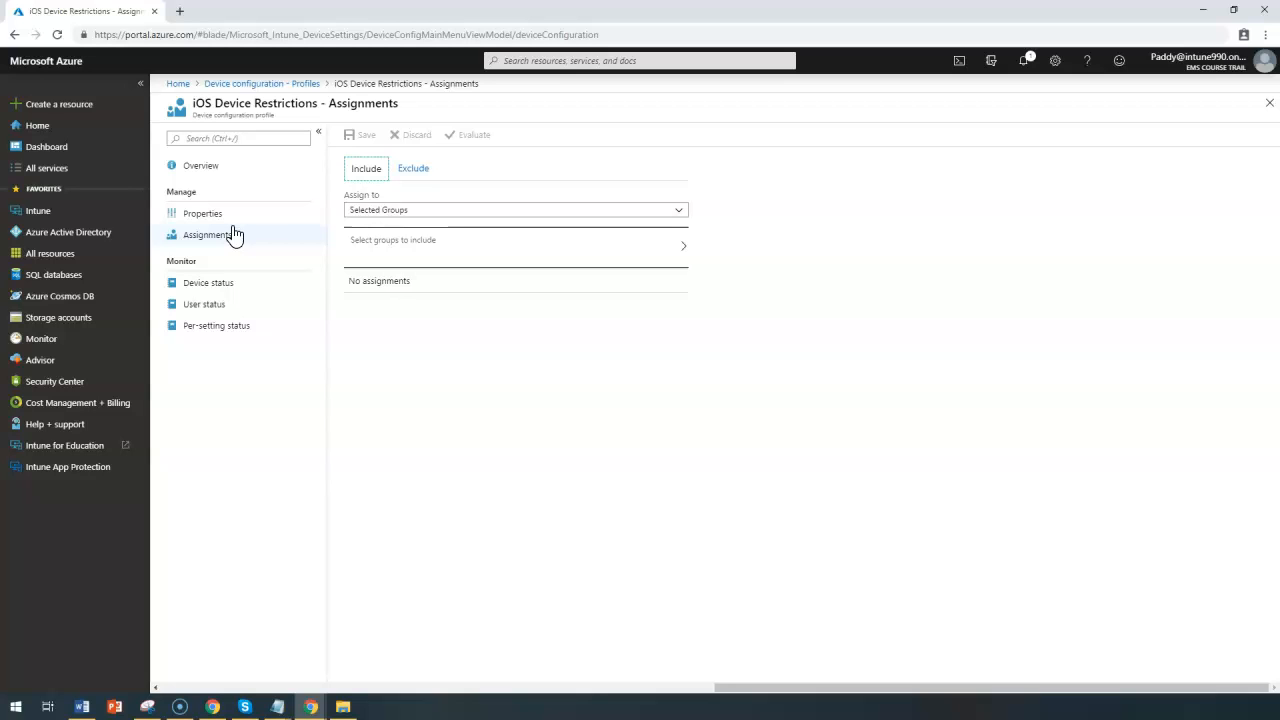
pyautogui.tripleClick(274, 105)
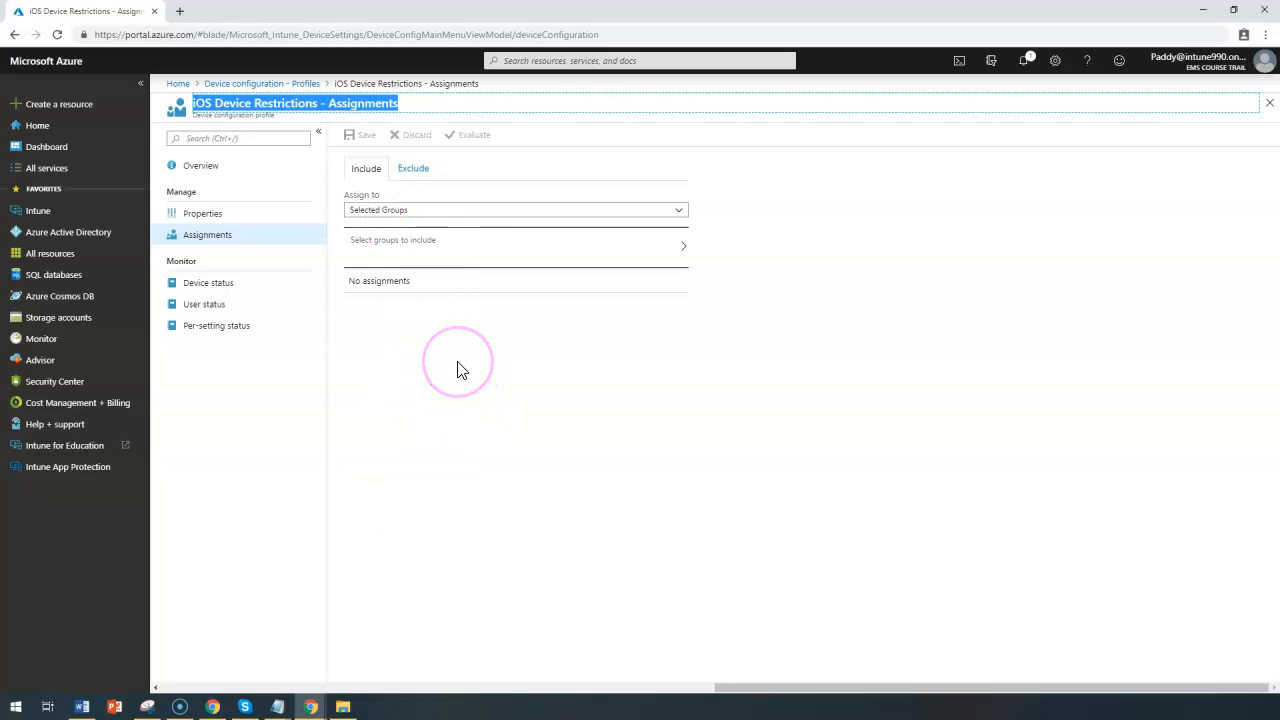
pyautogui.click(395, 211)
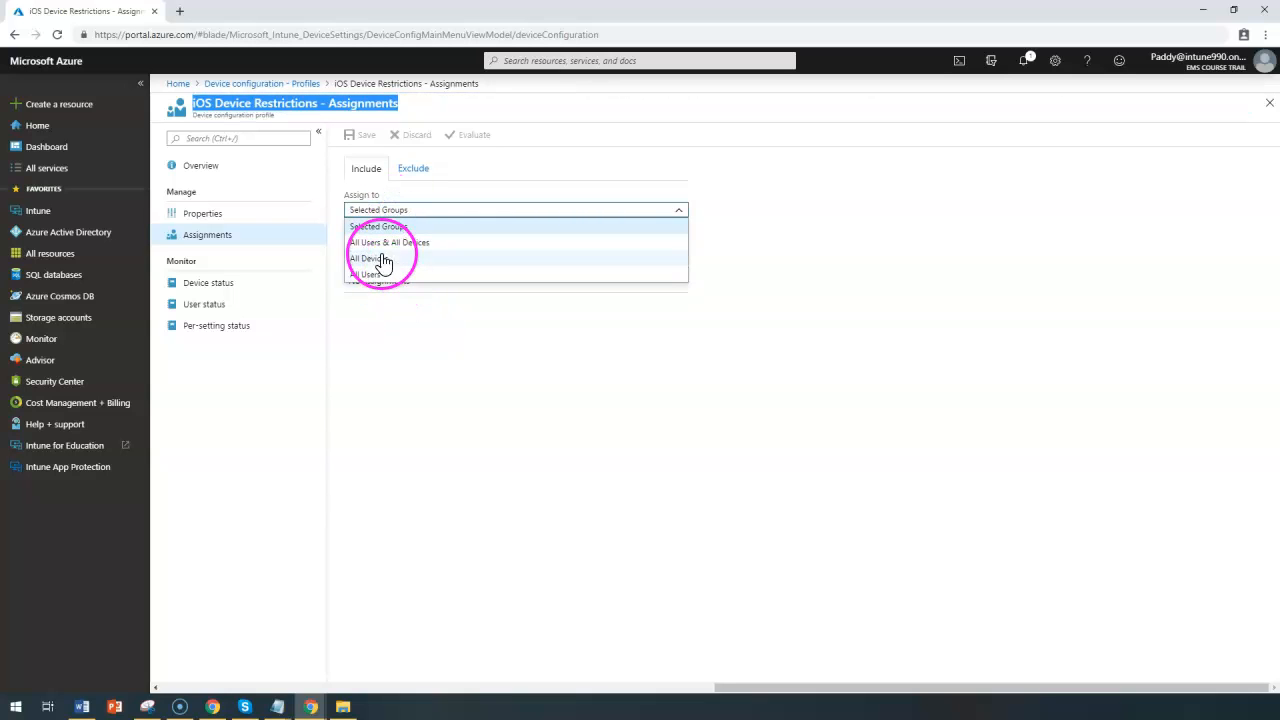
pyautogui.click(447, 443)
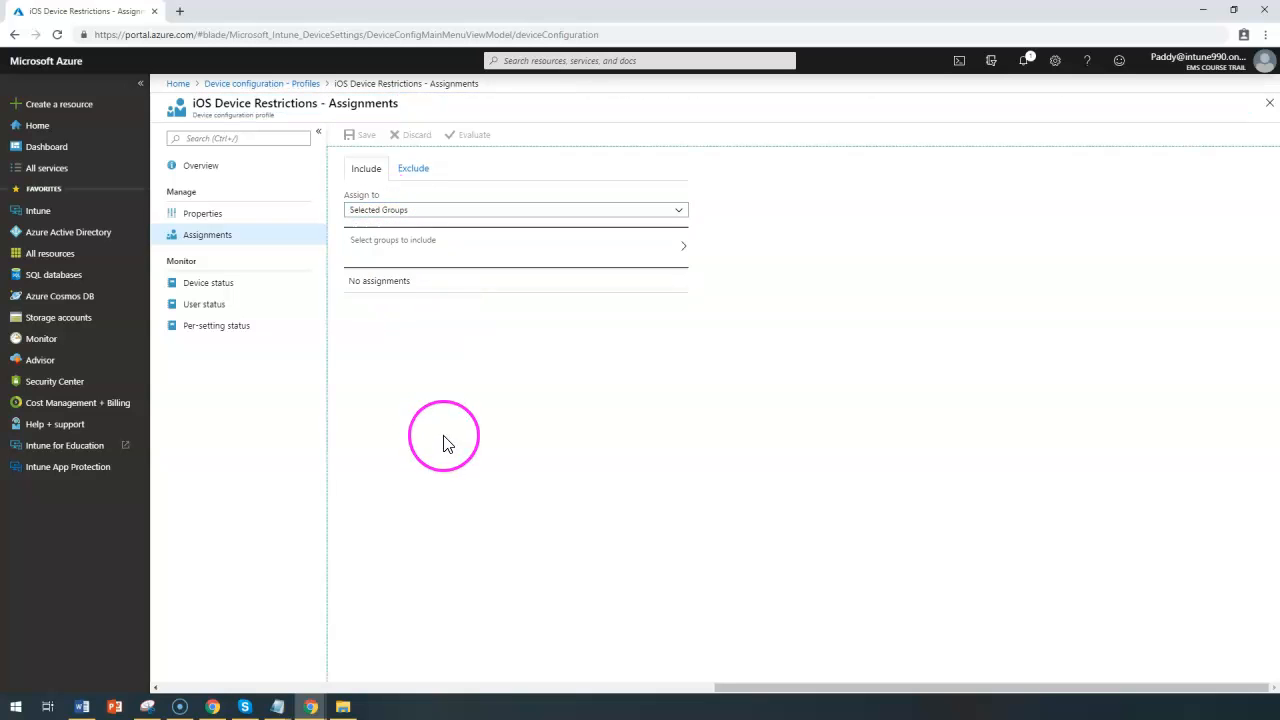
pyautogui.click(534, 257)
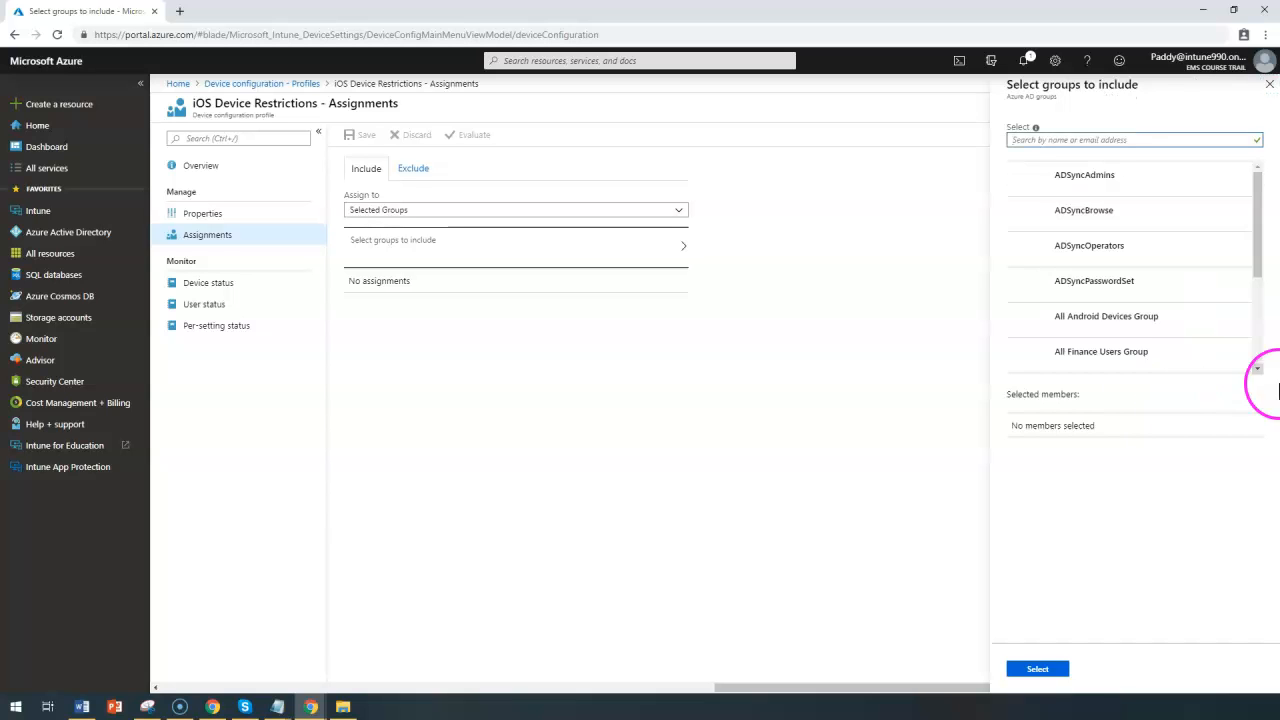
pyautogui.click(1092, 362)
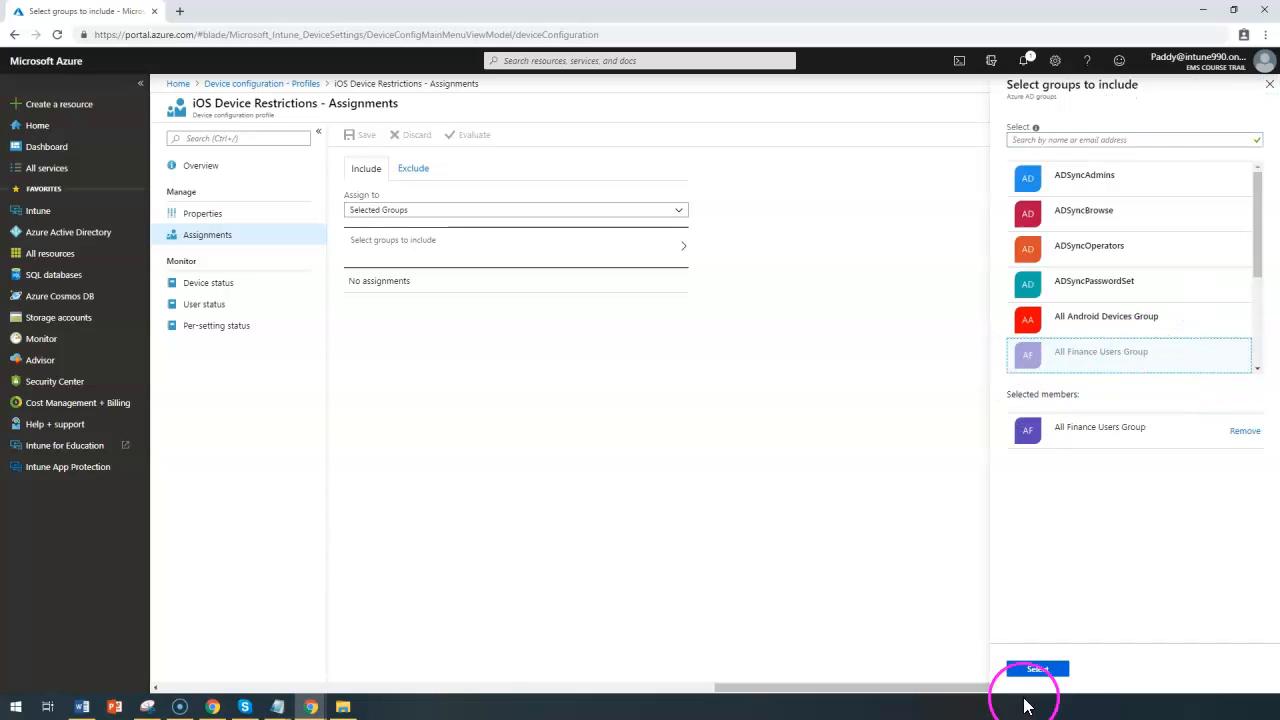
pyautogui.click(1030, 667)
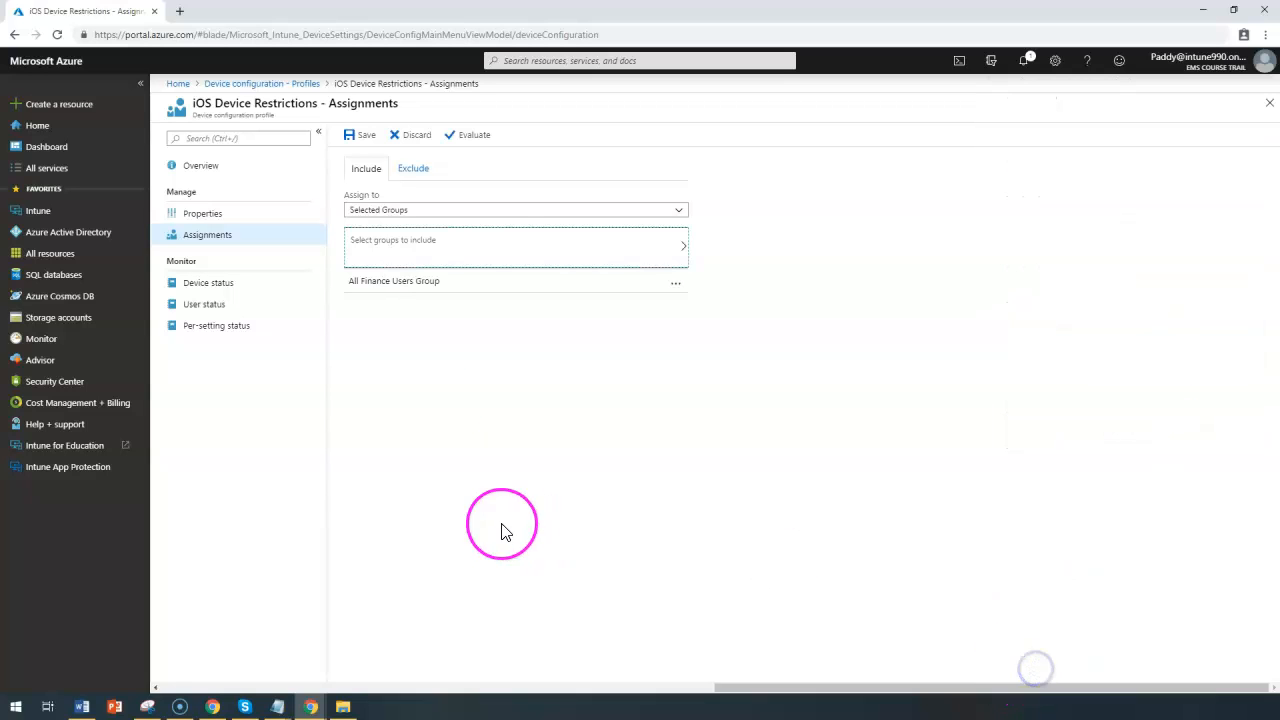
pyautogui.click(363, 135)
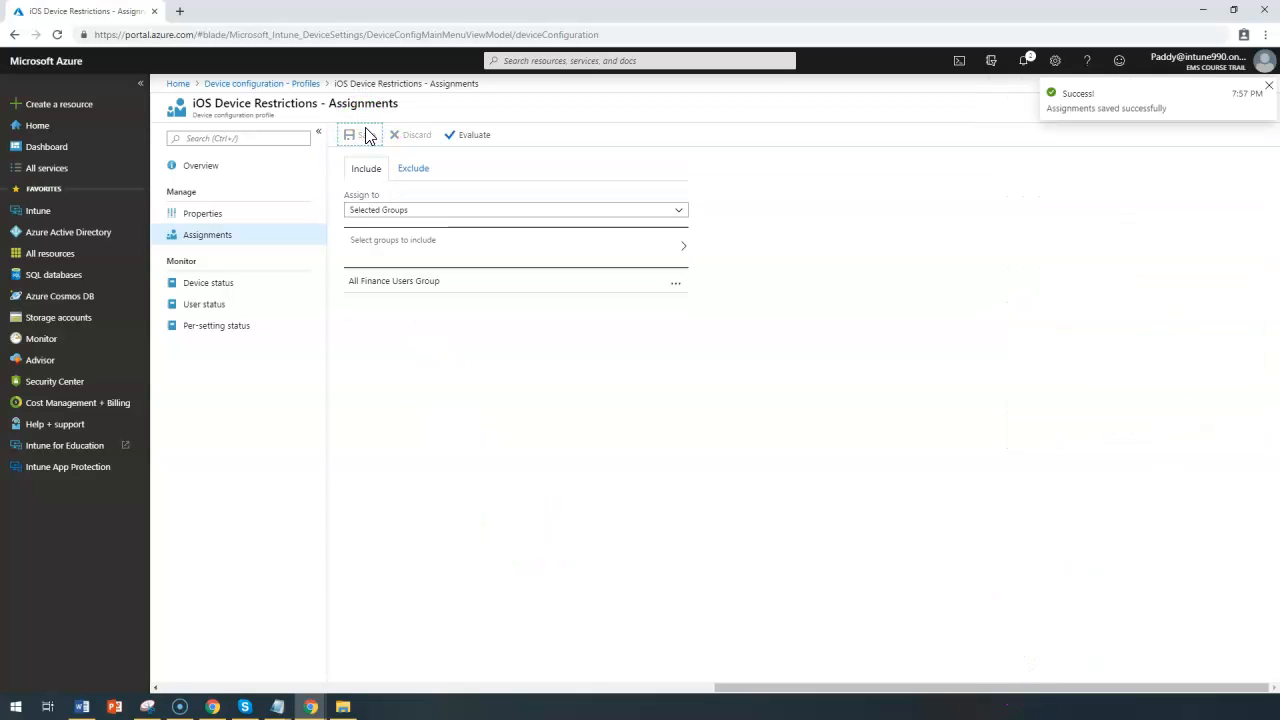